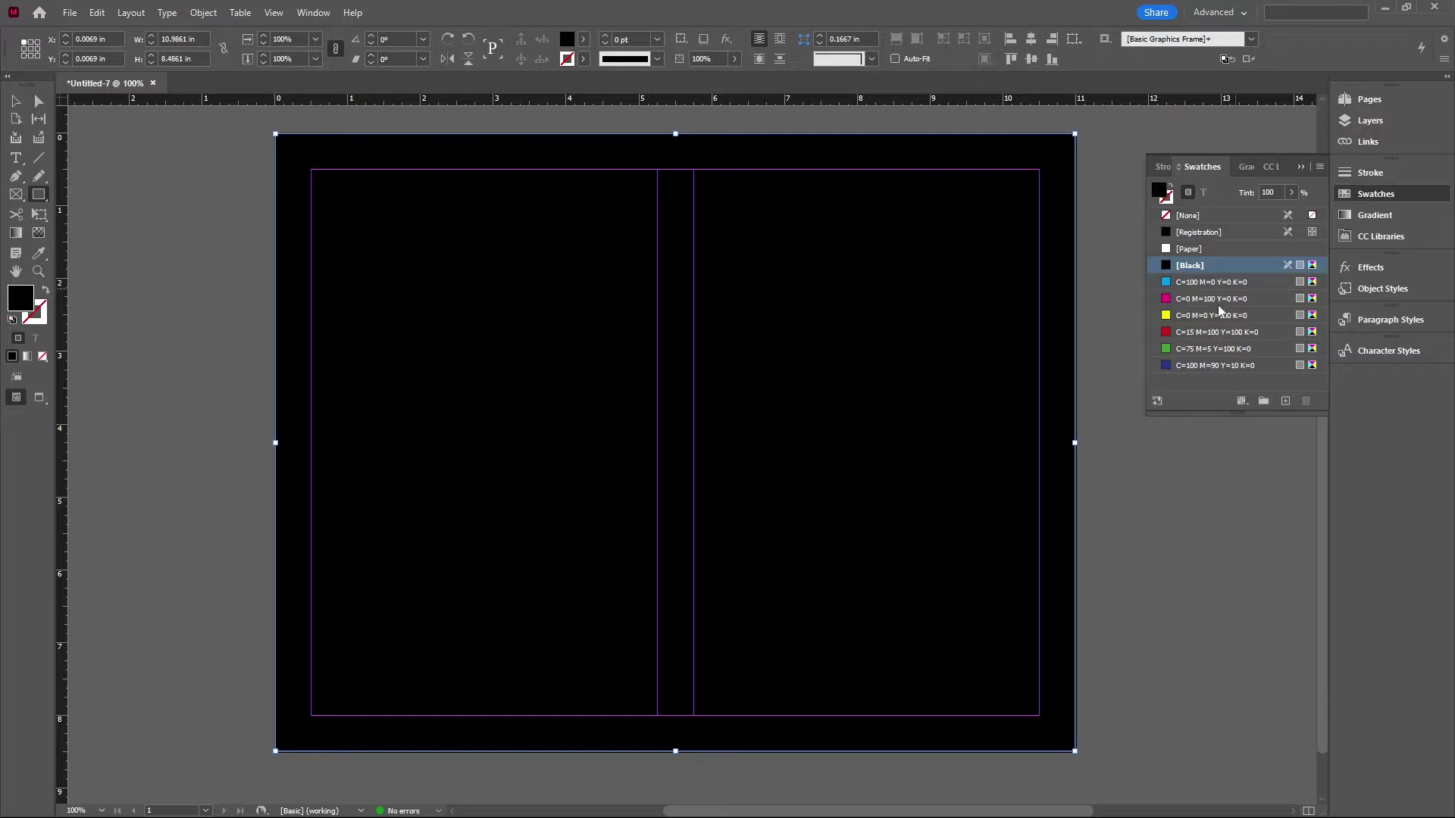
# Step: Fill the full-page background rectangle with the C=100 M=90 Y=10 K=0 swatch at 85% tint
pyautogui.click(1190, 366)
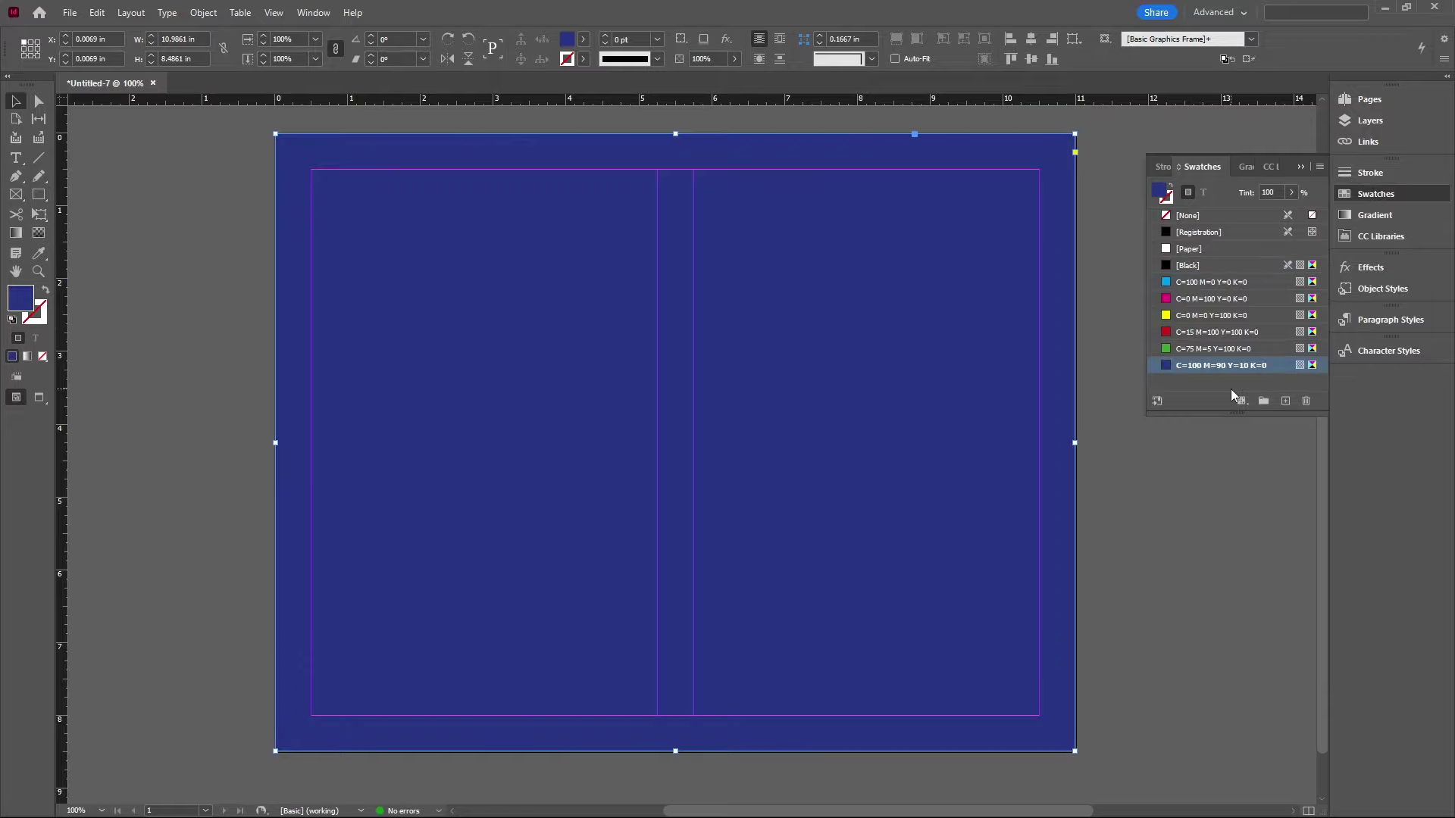
pyautogui.click(1243, 195)
pyautogui.write('85')
pyautogui.press('Return')
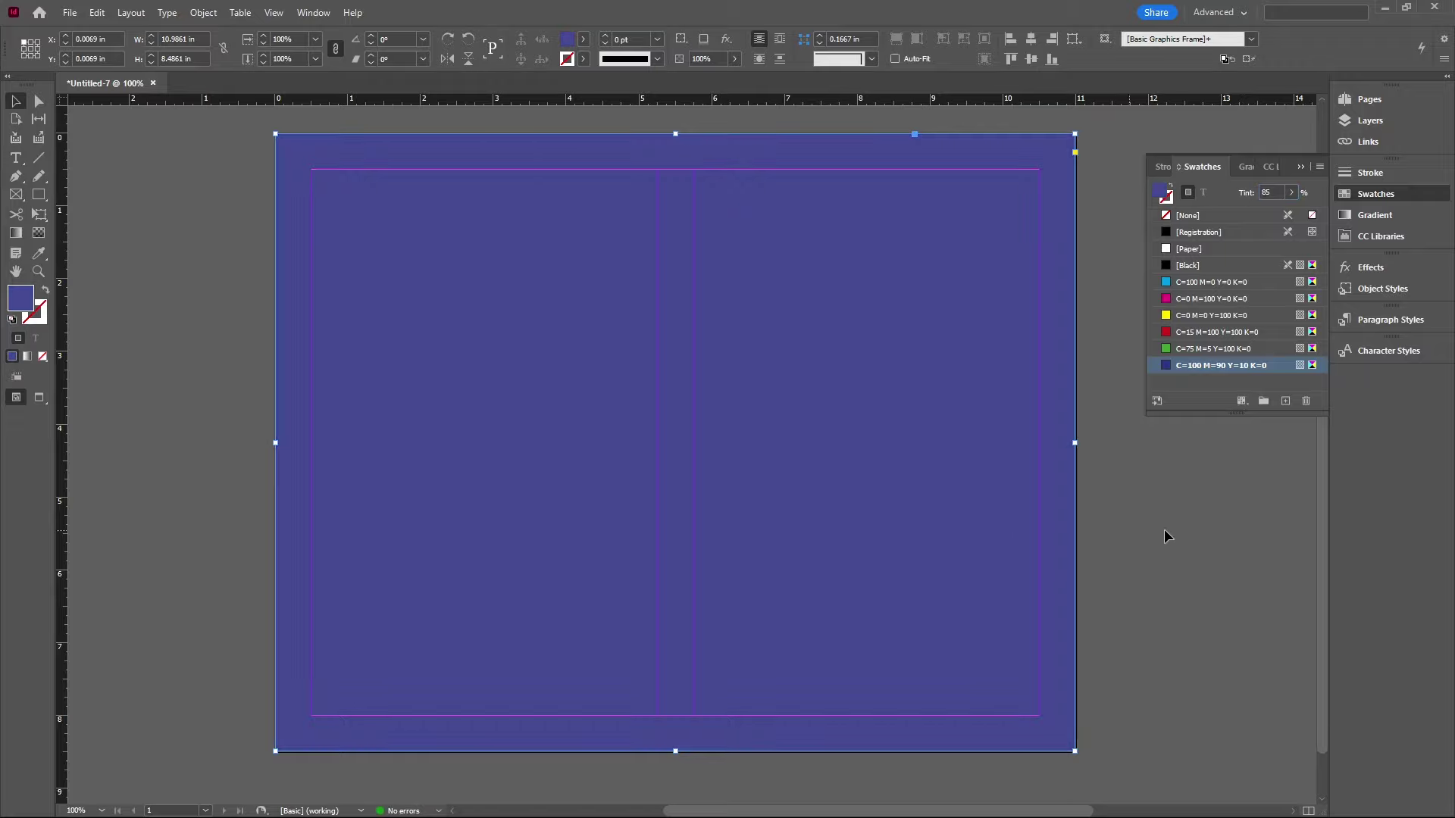
pyautogui.click(1165, 531)
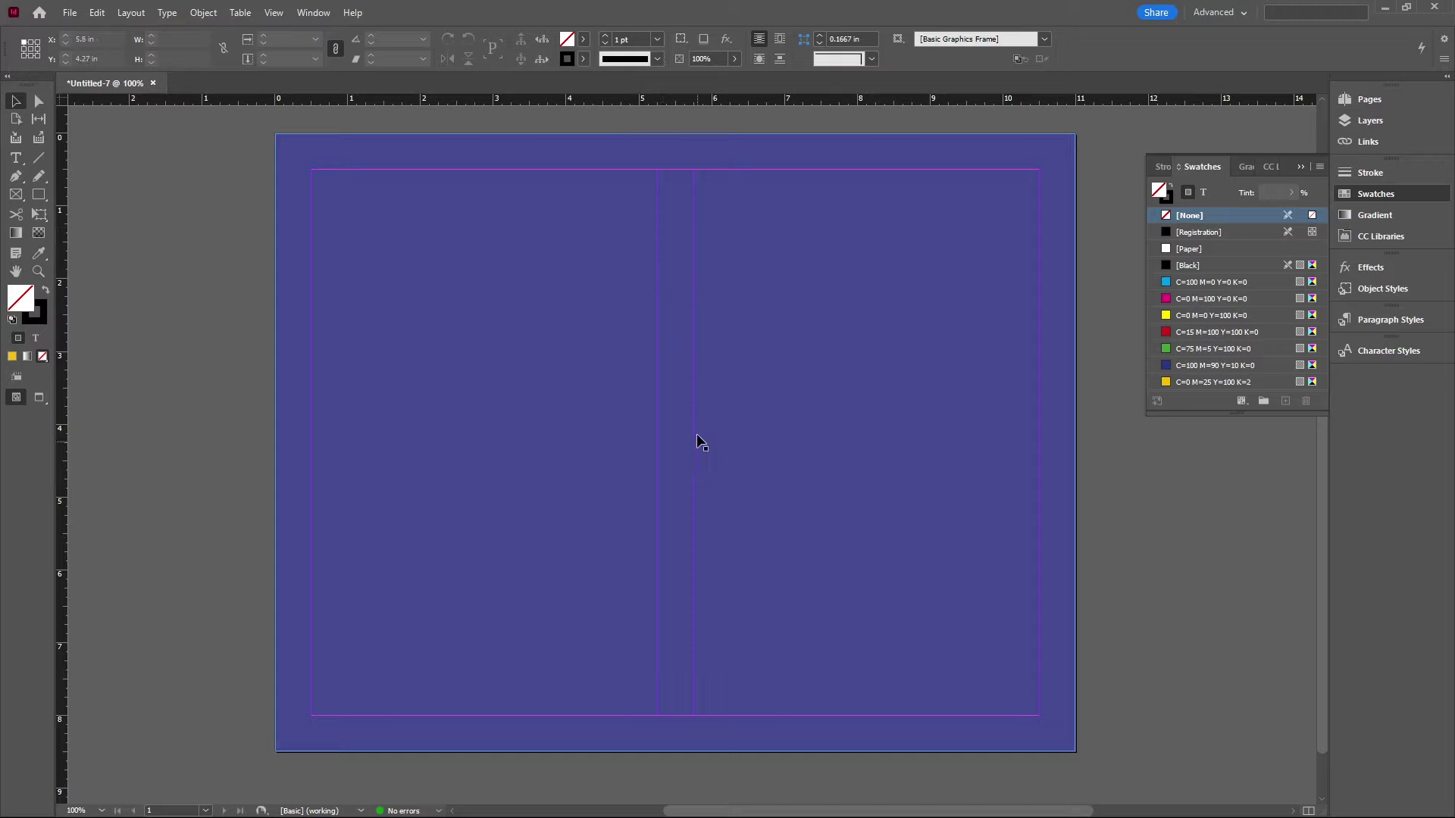
# Step: Draw a 0.5 in wide vertical band over the column gutter, spanning the full page height, and fill it with C=0 M=25 Y=100 K=2
pyautogui.click(47, 291)
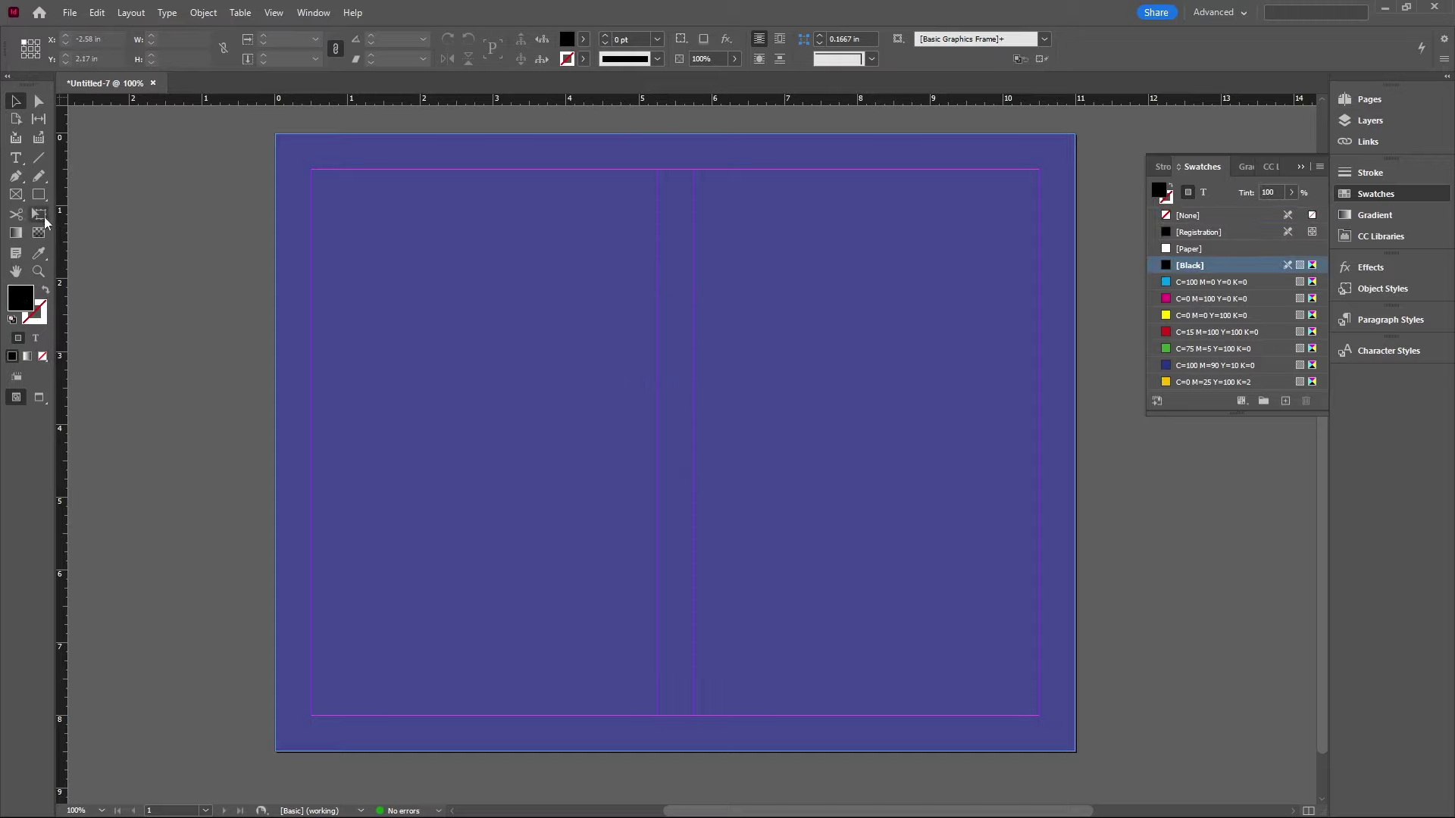
pyautogui.click(39, 194)
pyautogui.moveTo(658, 171); pyautogui.dragTo(693, 714)
pyautogui.press('v')
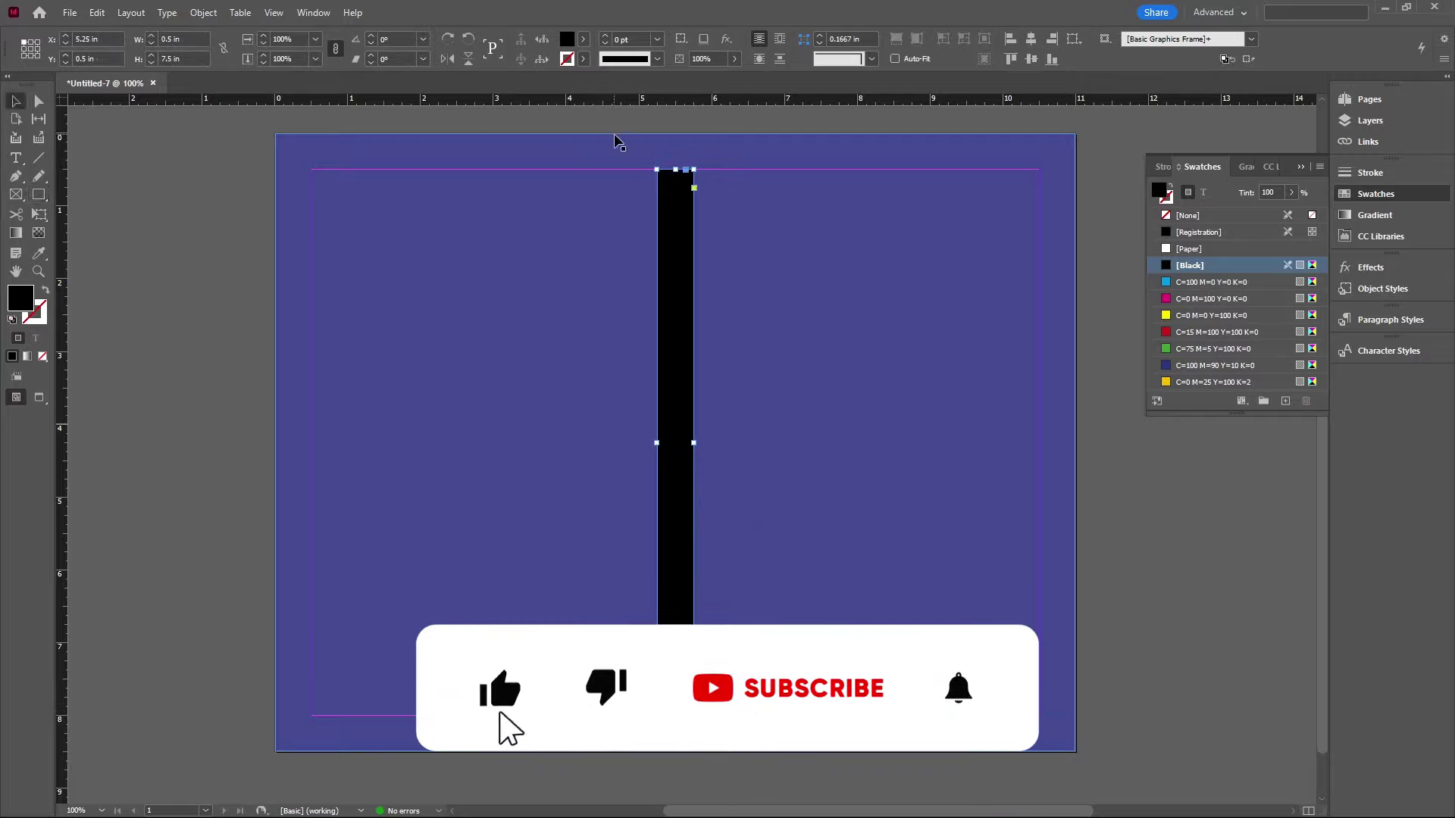
pyautogui.moveTo(675, 169); pyautogui.dragTo(675, 134)
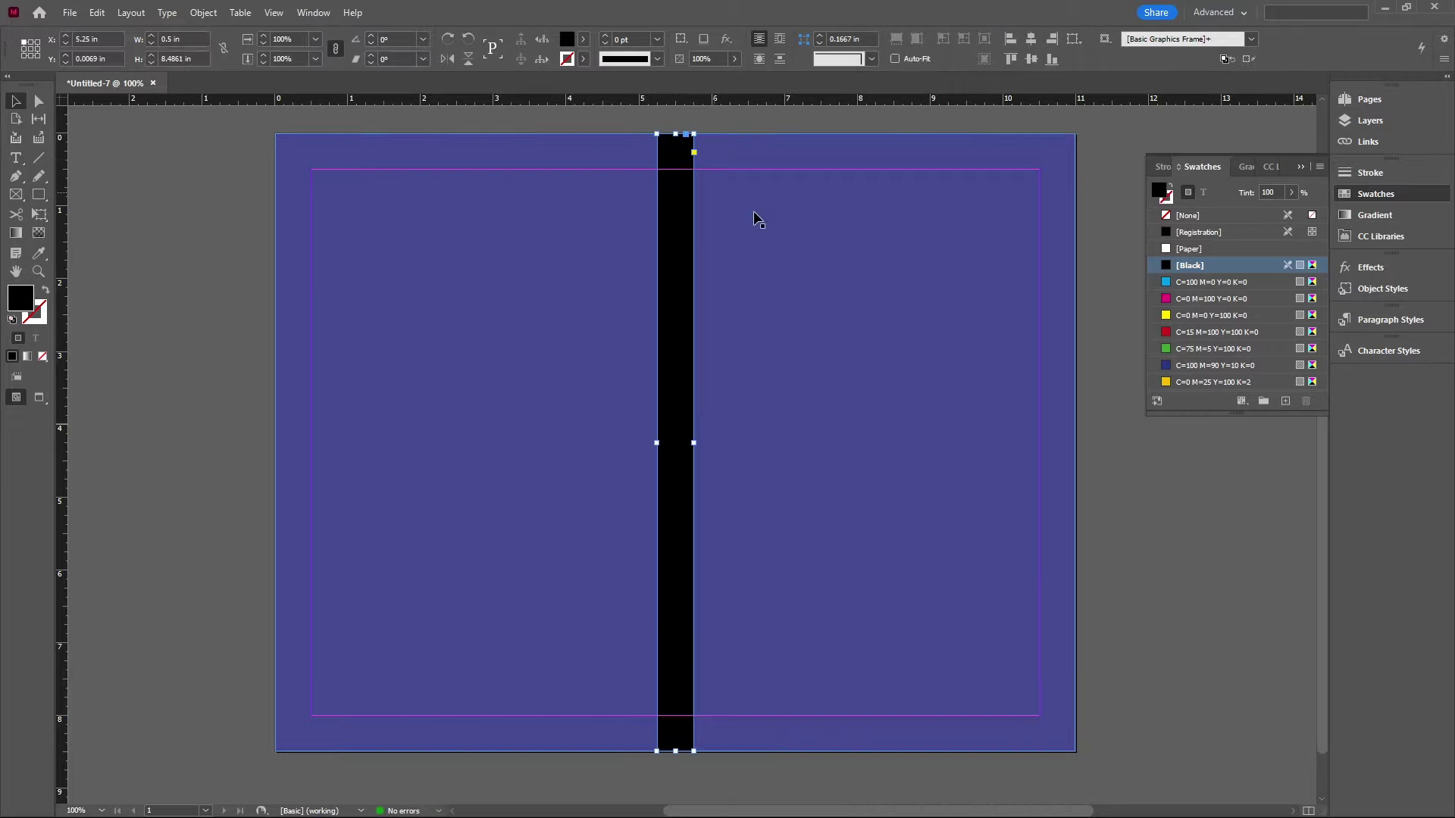
pyautogui.click(1194, 381)
pyautogui.click(582, 395)
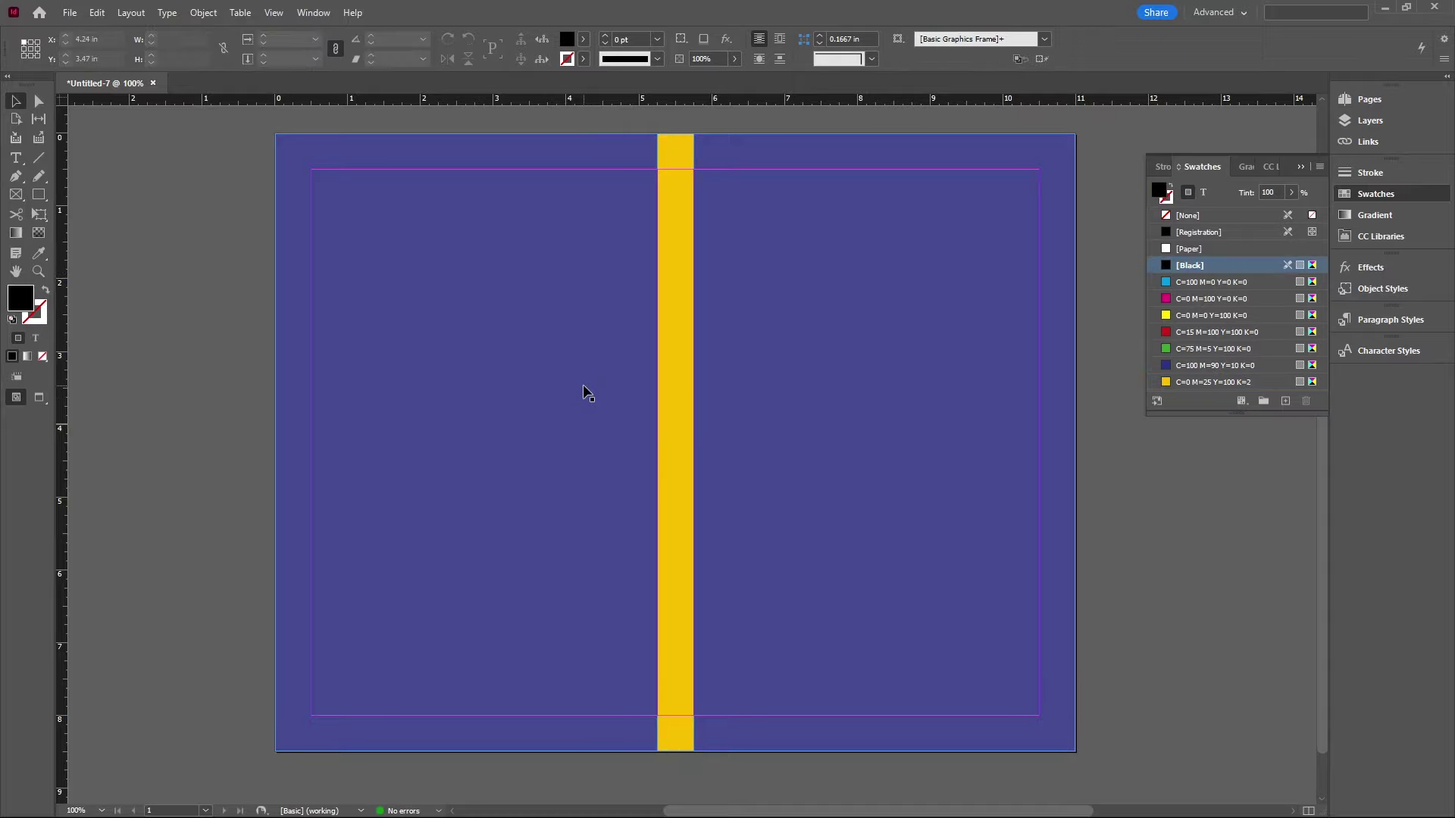
# Step: Set the document's bleed to 0.2 in and its slug to 0.3 in on all sides
pyautogui.hotkey('ctrl', 'alt', 'p')
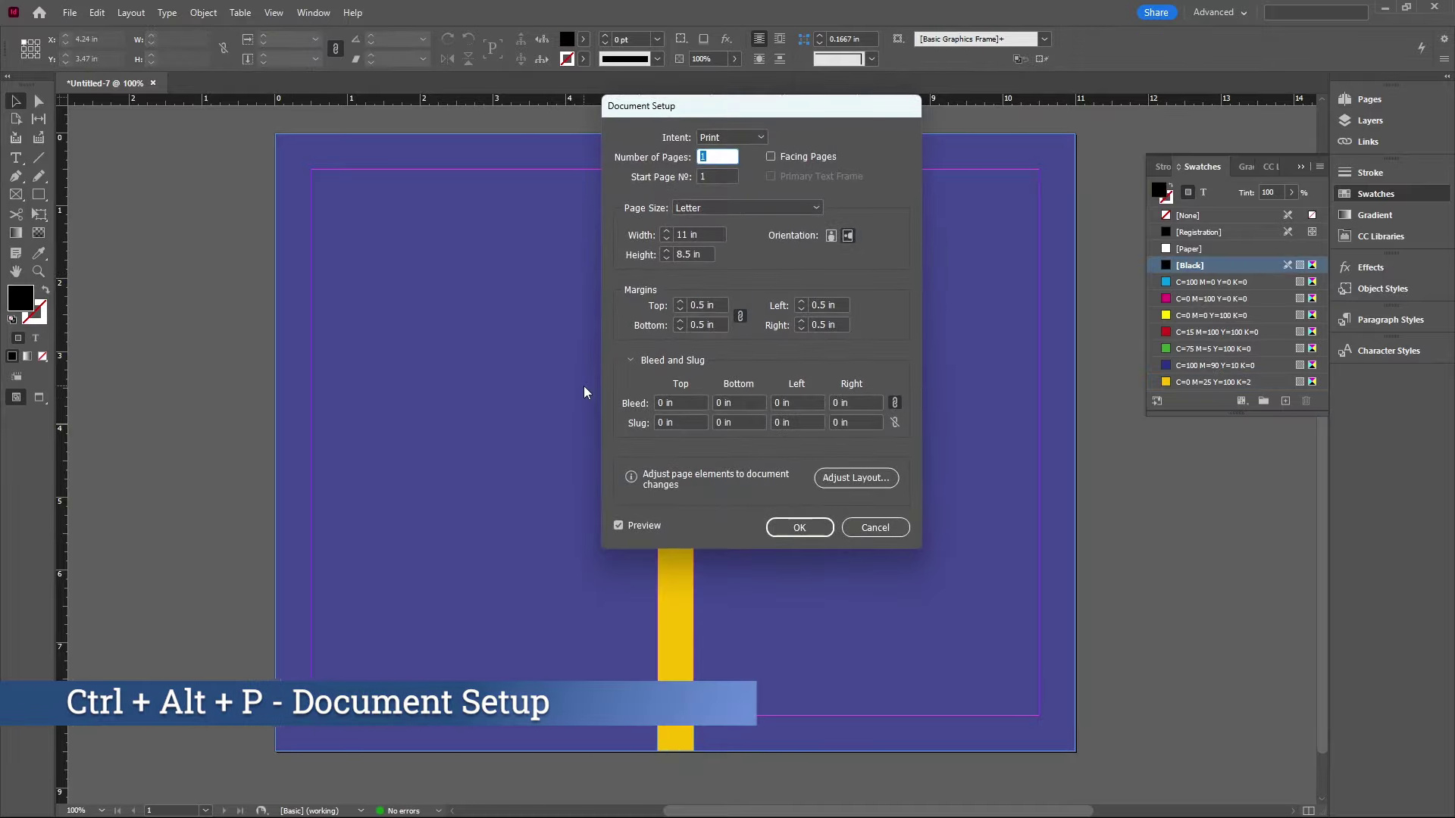
pyautogui.click(674, 402)
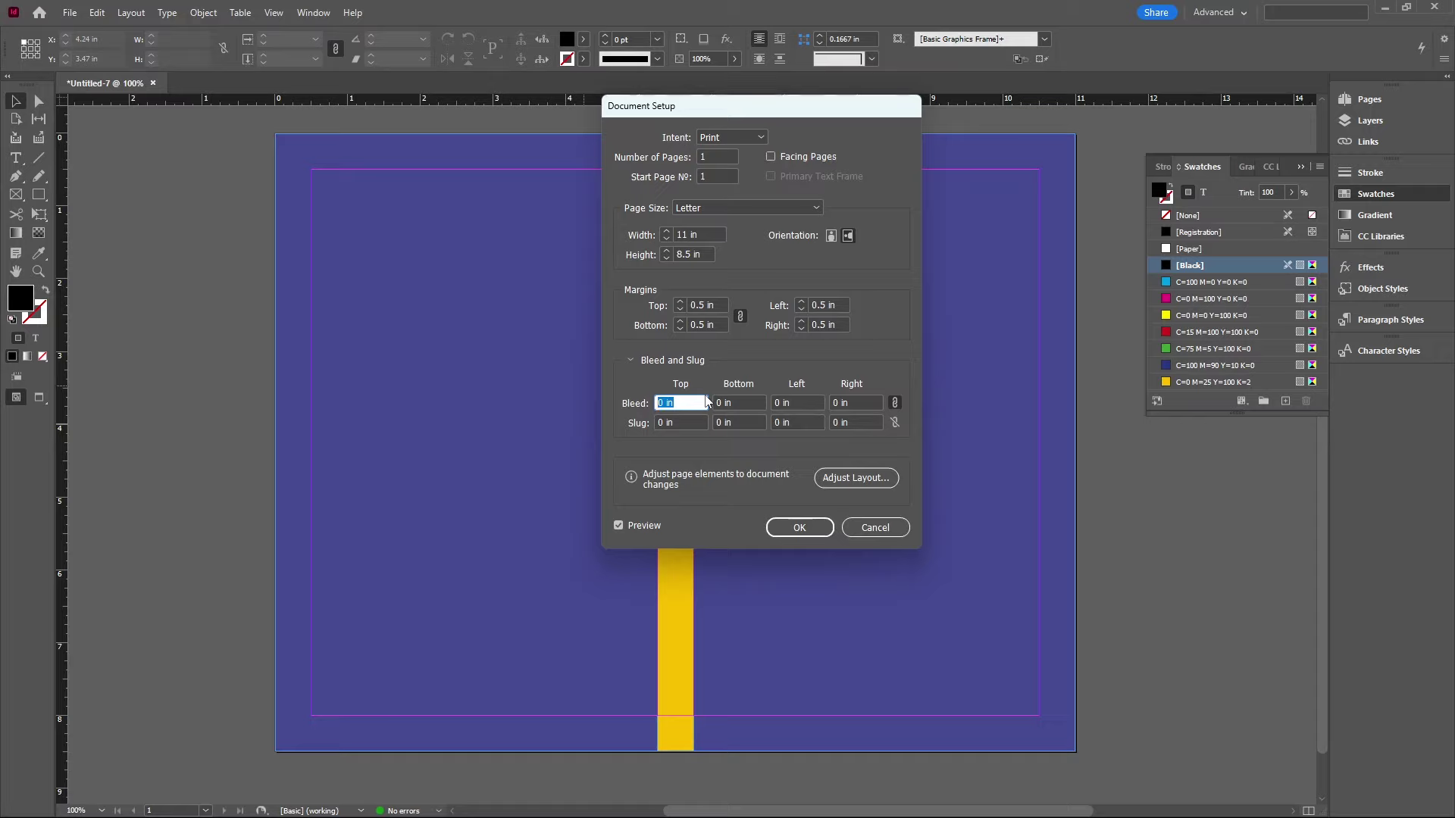
pyautogui.write('0.2')
pyautogui.press('Tab')
pyautogui.press('Tab')
pyautogui.press('Tab')
pyautogui.press('Tab')
pyautogui.press('Tab')
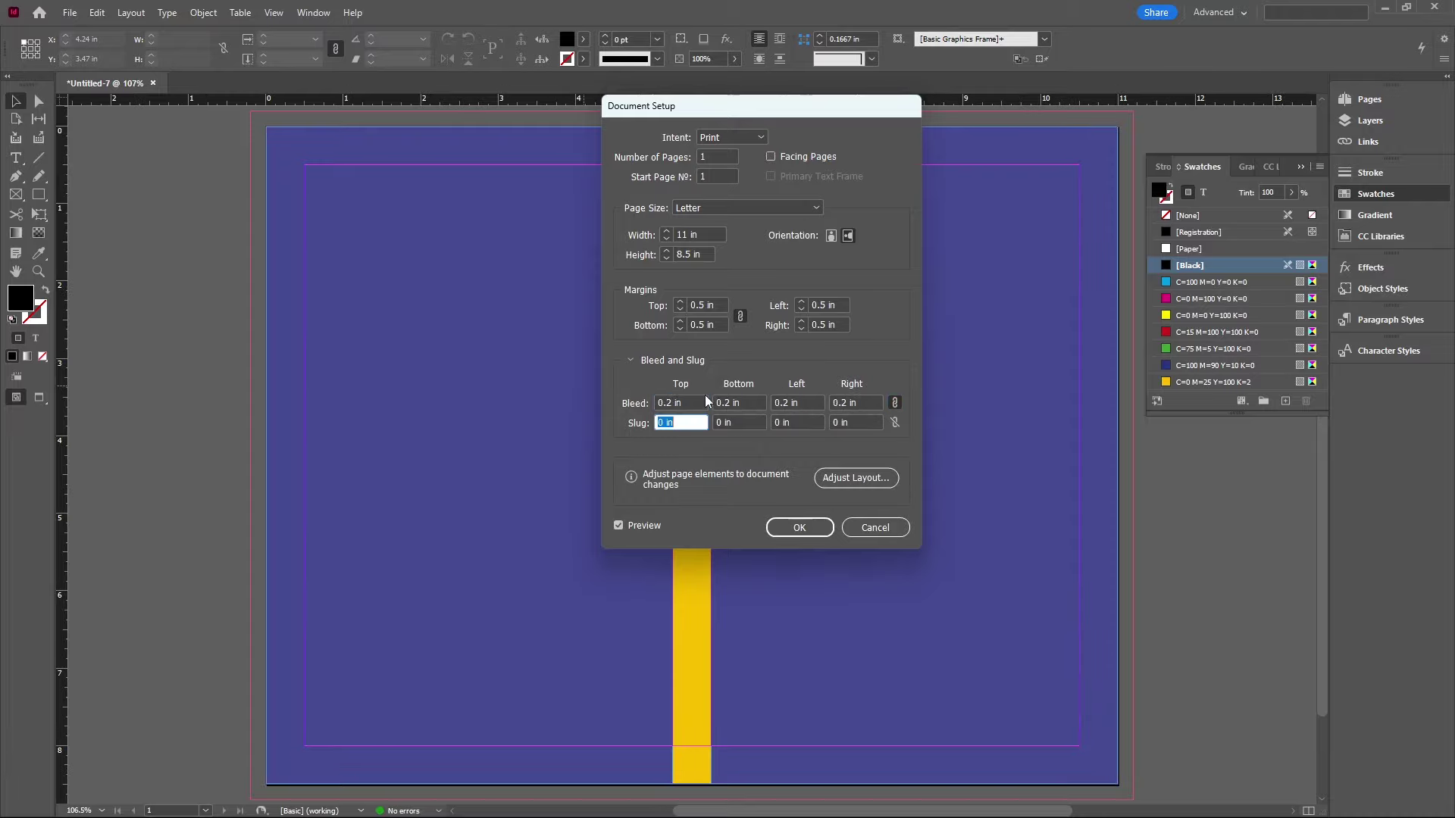
pyautogui.write('0.3')
pyautogui.press('Tab')
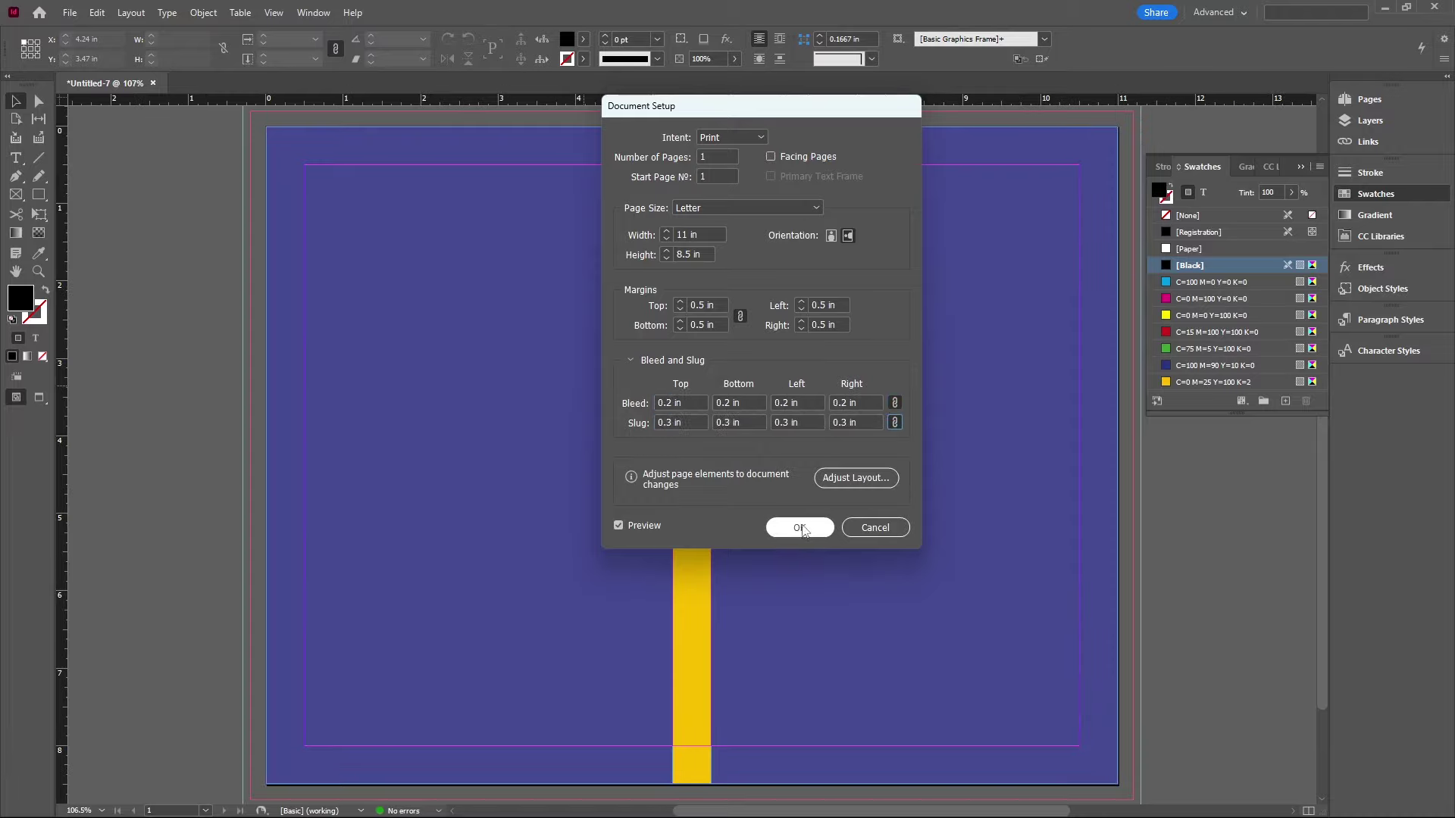
pyautogui.click(800, 527)
# Step: Extend the blue background rectangle's edges outward to the 0.2 in bleed guides
pyautogui.hotkey('ctrl', '1')
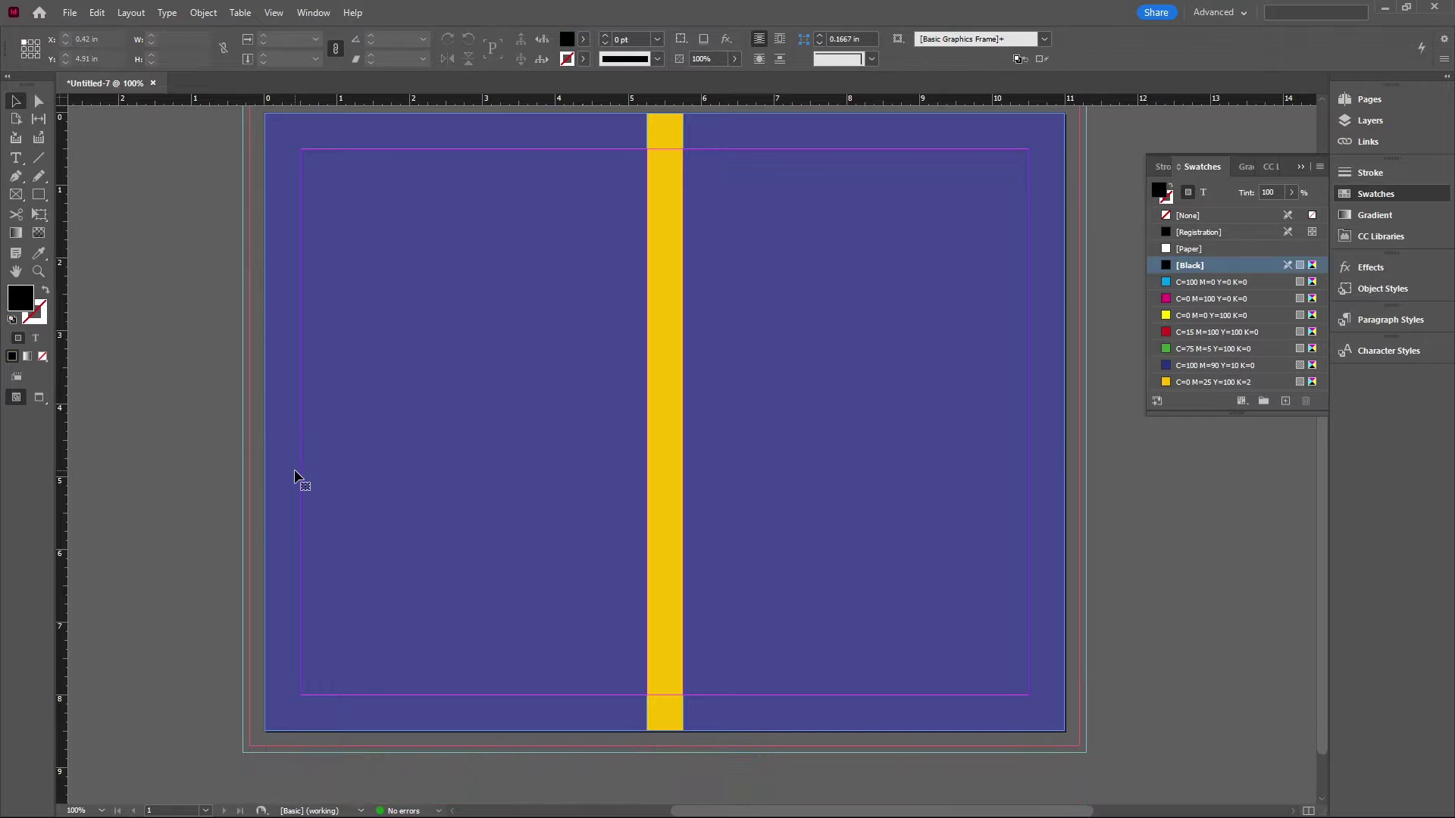
pyautogui.click(259, 423)
pyautogui.moveTo(259, 423); pyautogui.dragTo(250, 422)
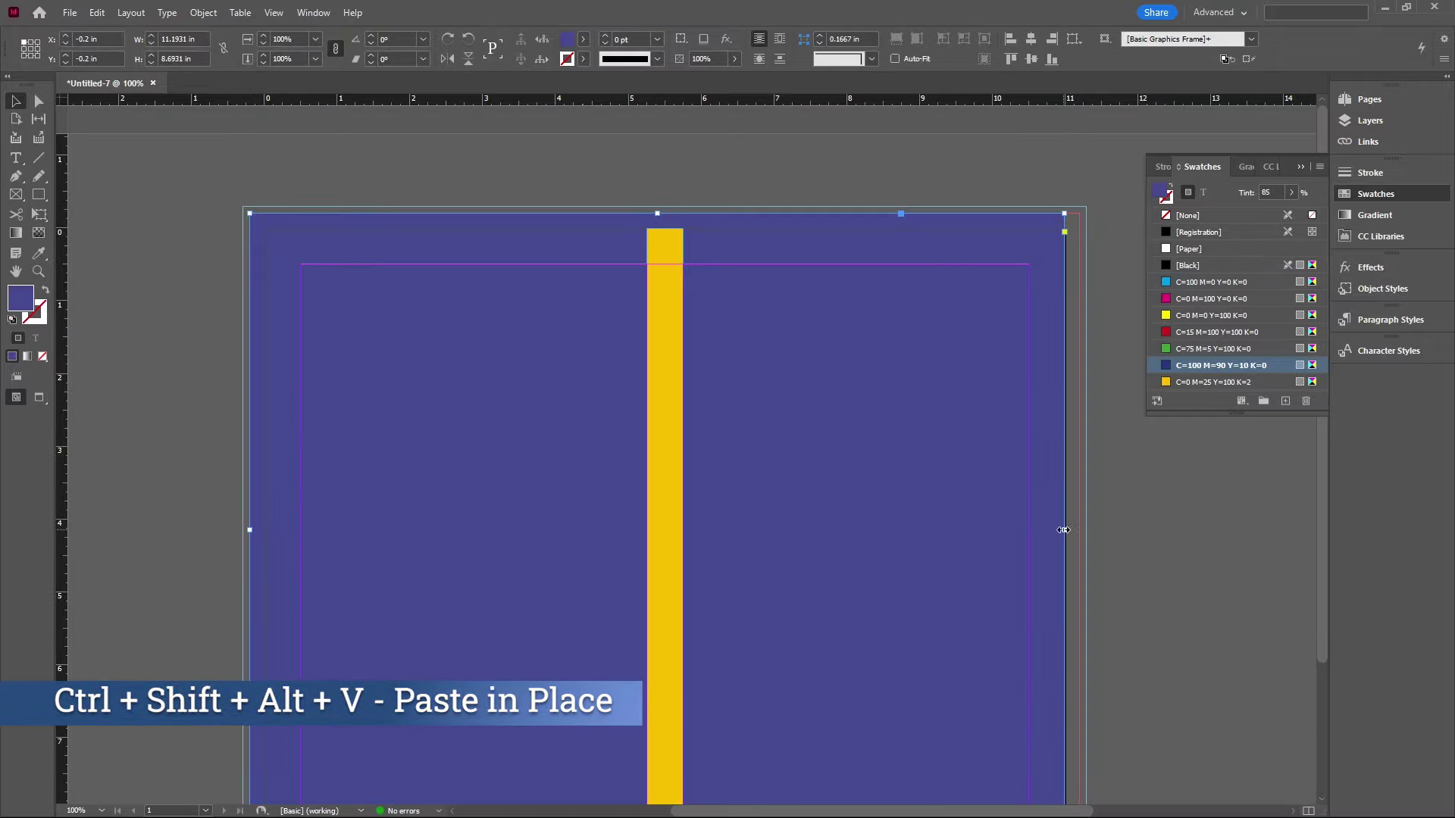
pyautogui.moveTo(1064, 529); pyautogui.dragTo(1079, 530)
# Step: Extend the yellow spine band past the page's lower and upper edges to the bleed guides
pyautogui.scroll(-3, 900, 515)
pyautogui.moveTo(664, 682); pyautogui.dragTo(664, 697)
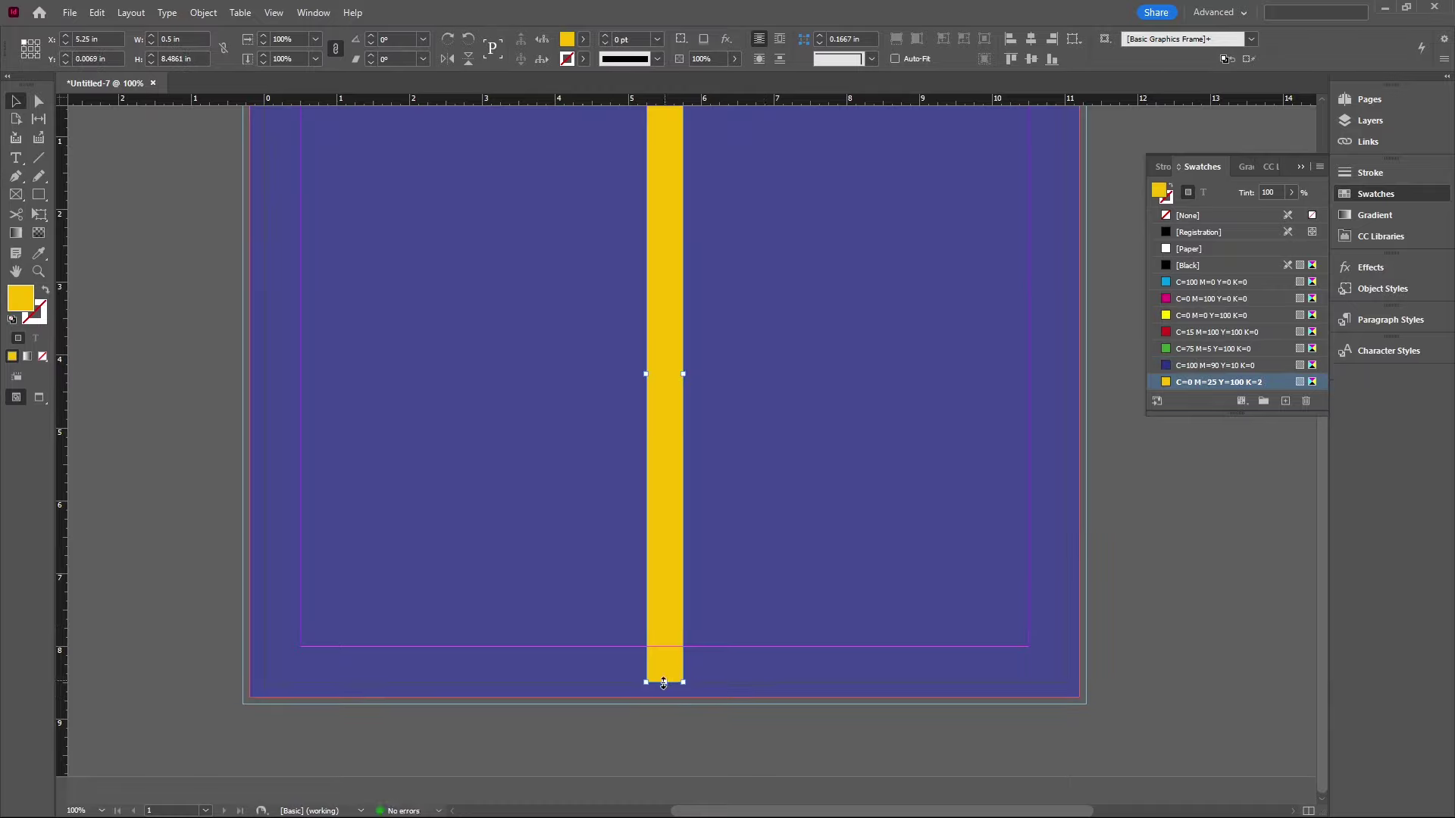
pyautogui.scroll(3, 665, 682)
pyautogui.moveTo(665, 228); pyautogui.dragTo(666, 213)
pyautogui.click(665, 206)
# Step: Examine the page edge, bleed and slug guides up close, and compare the layout in normal and preview modes
pyautogui.scroll(5, 664, 206)
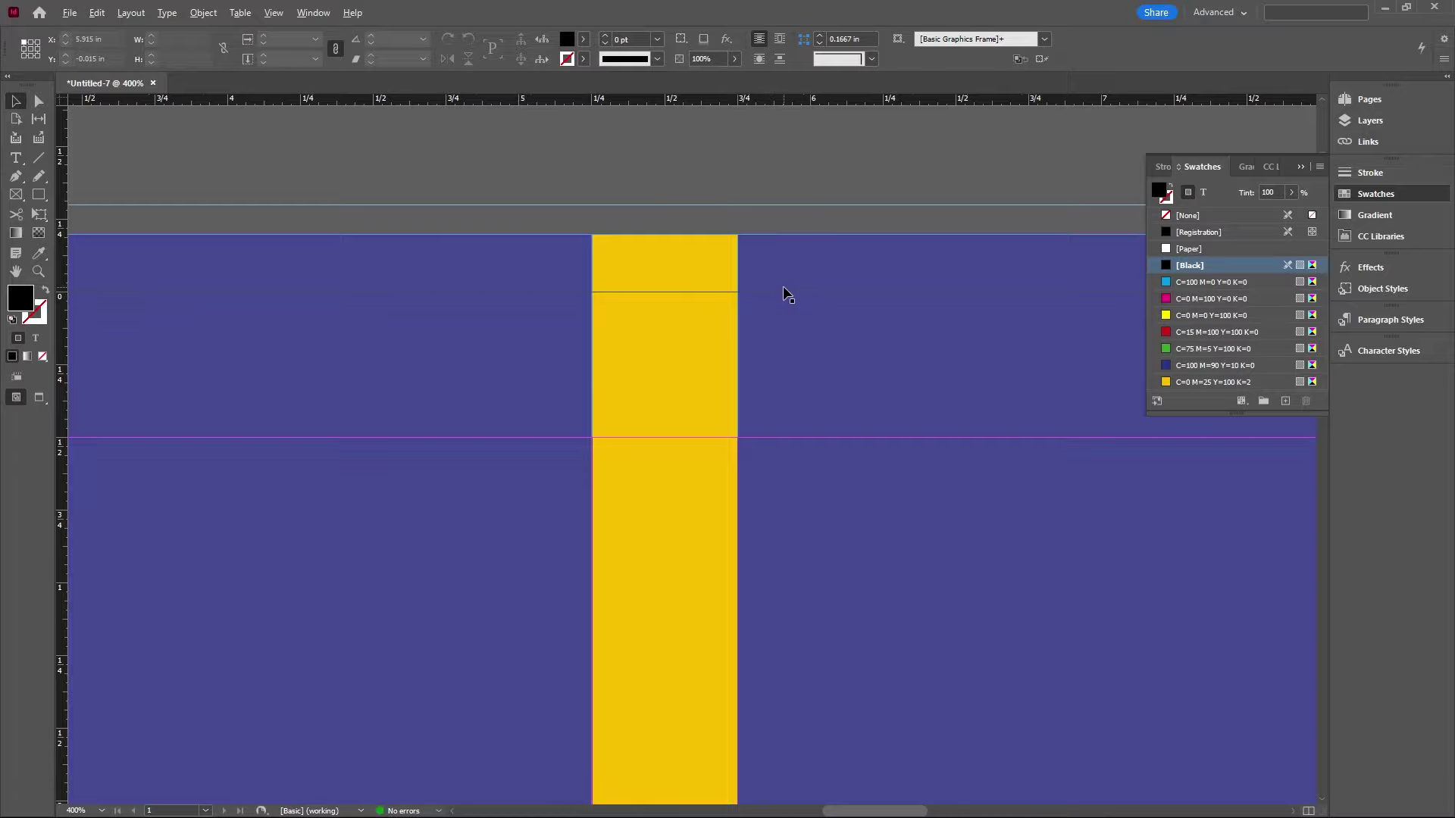
pyautogui.scroll(-5, 783, 284)
pyautogui.scroll(4, 747, 257)
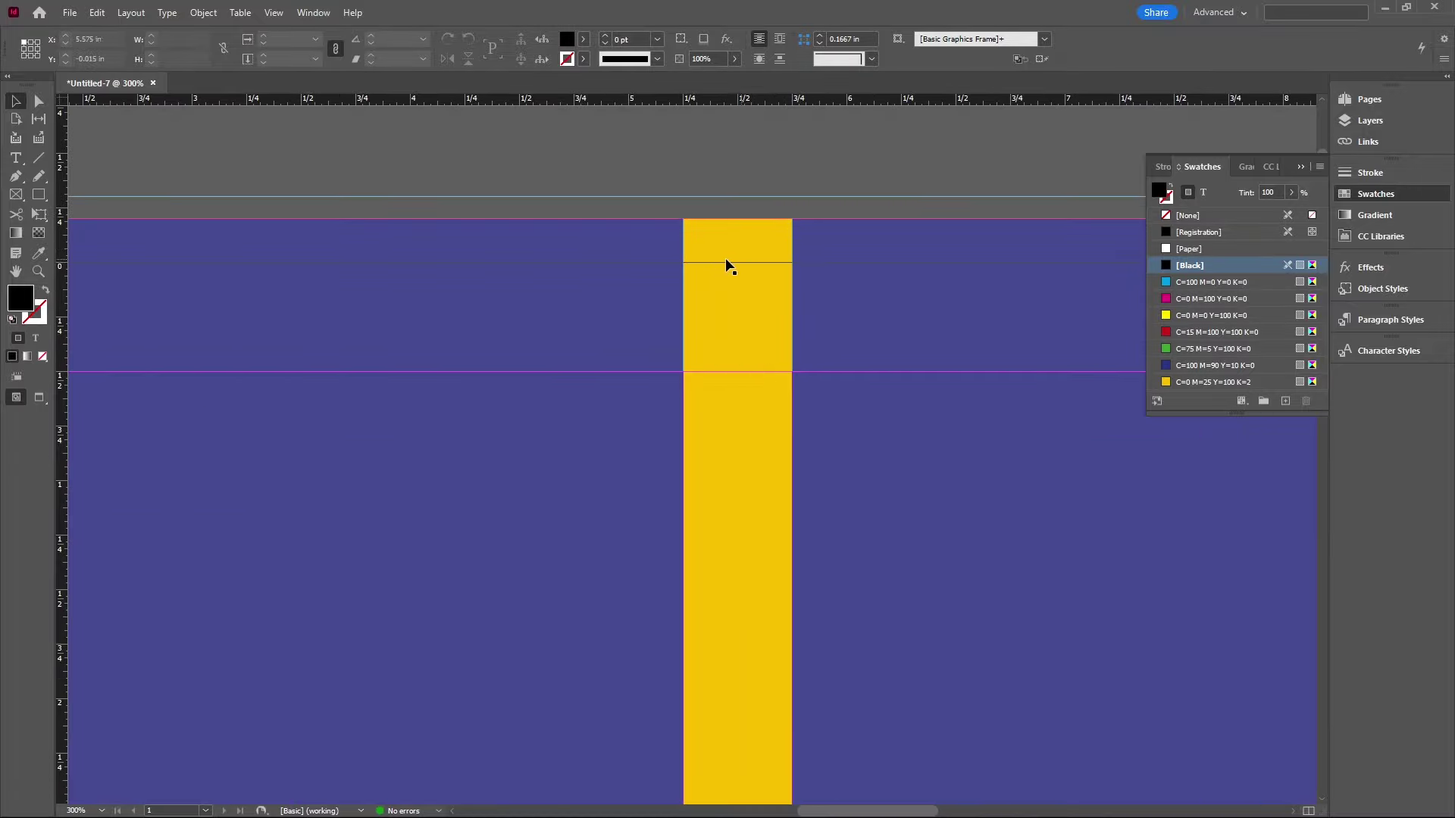
pyautogui.scroll(-3, 754, 265)
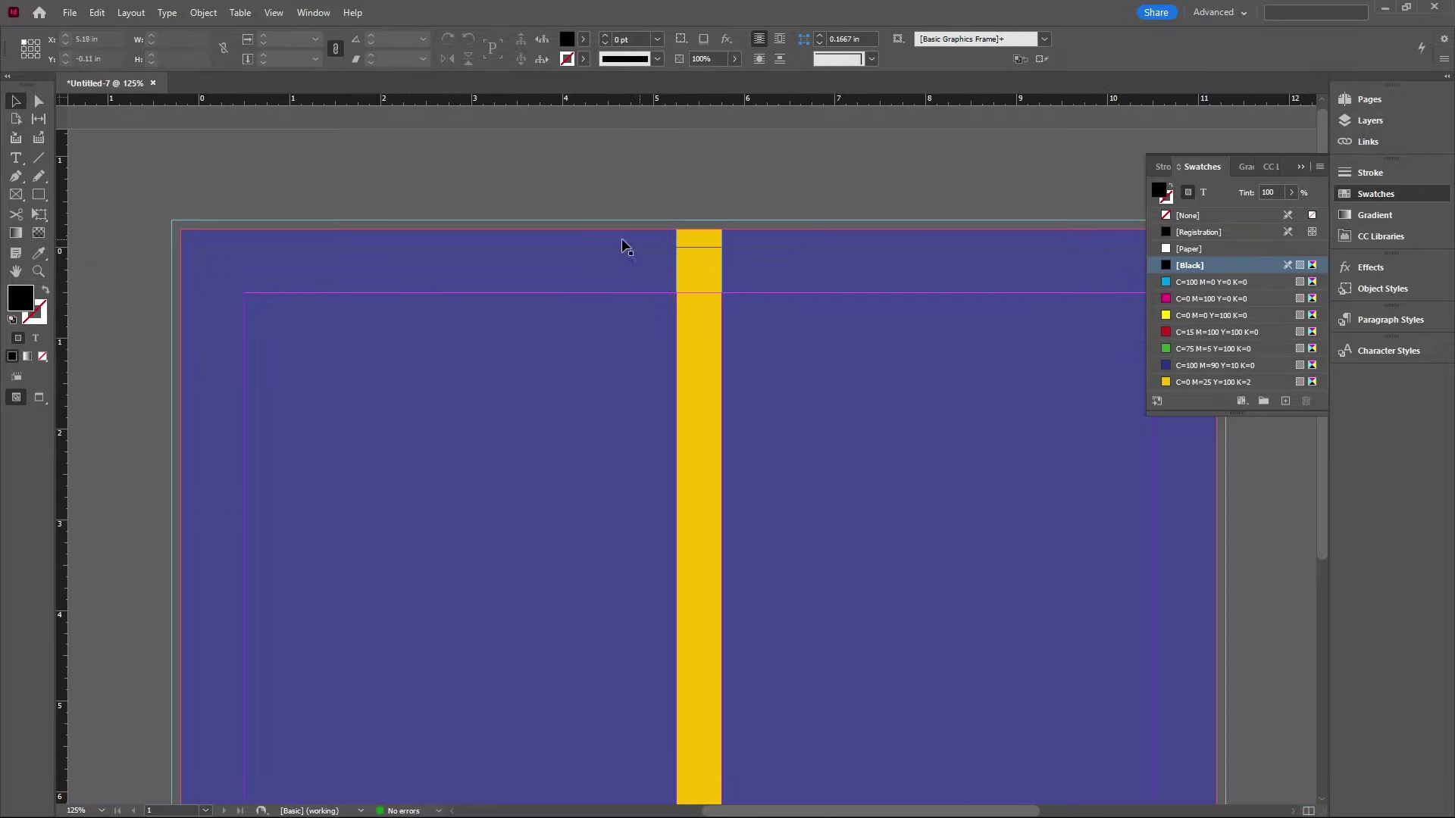
pyautogui.scroll(-1, 427, 221)
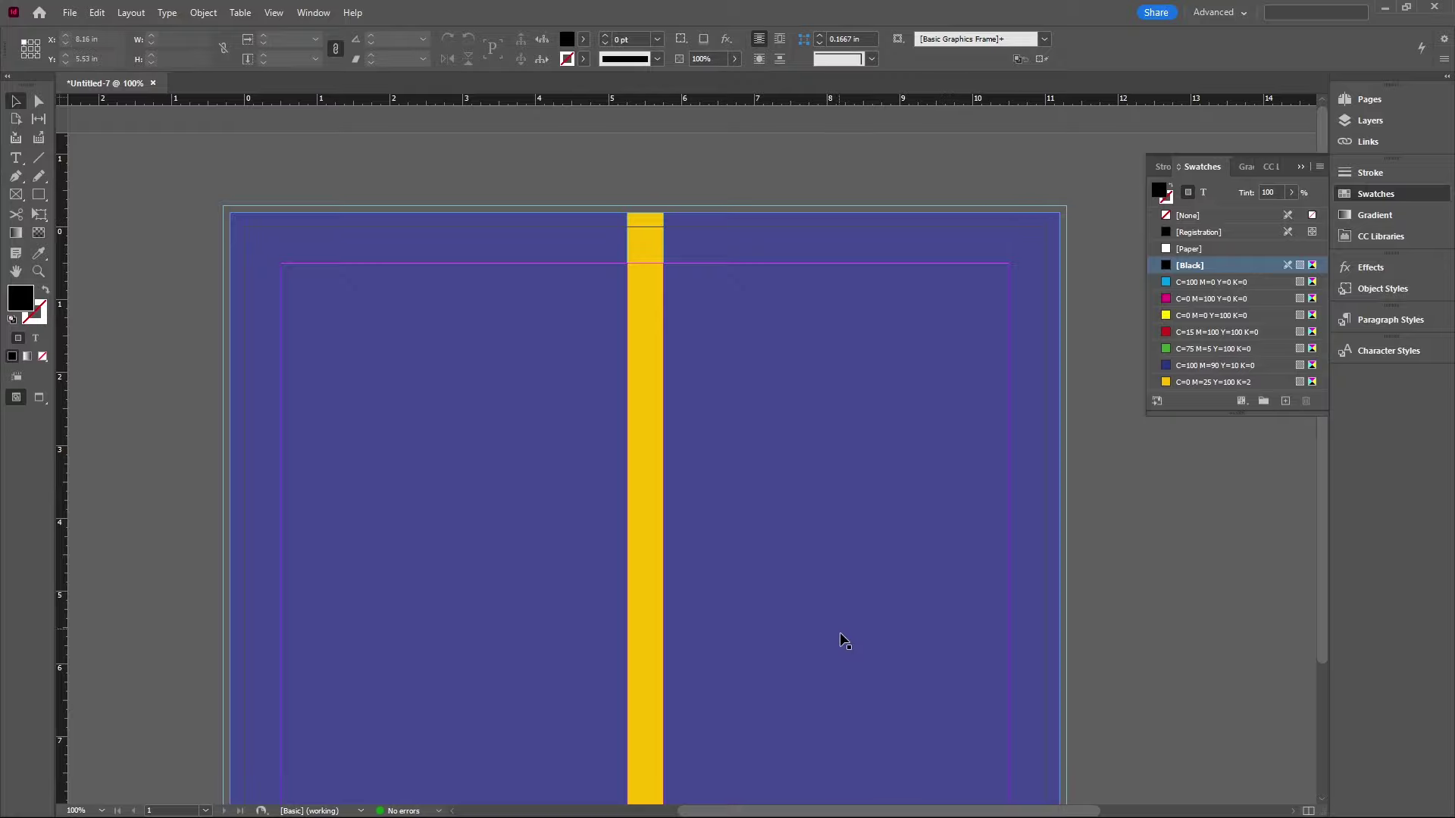
pyautogui.scroll(-1, 702, 480)
pyautogui.press('w')
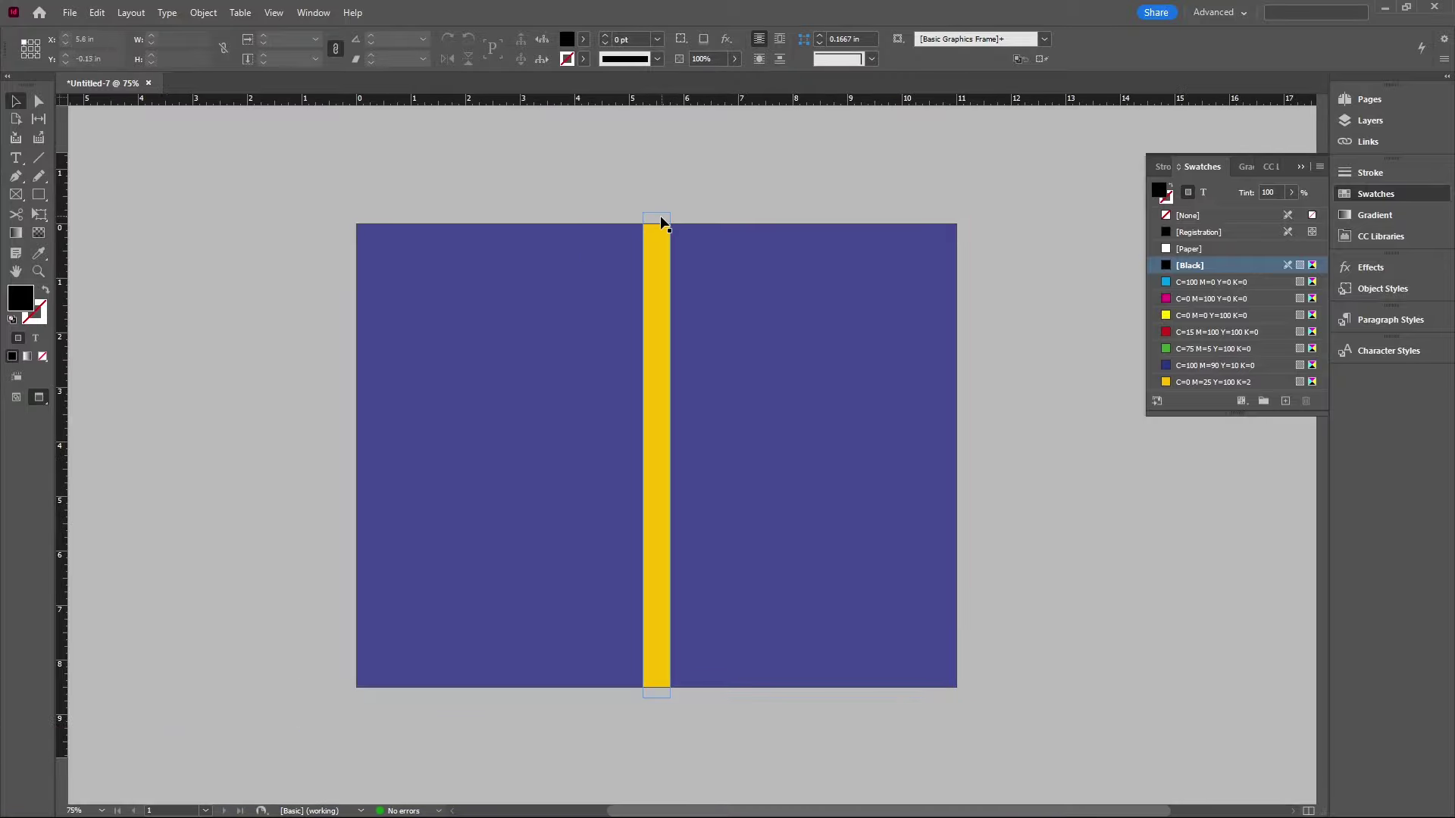
pyautogui.press('w')
pyautogui.scroll(3, 660, 221)
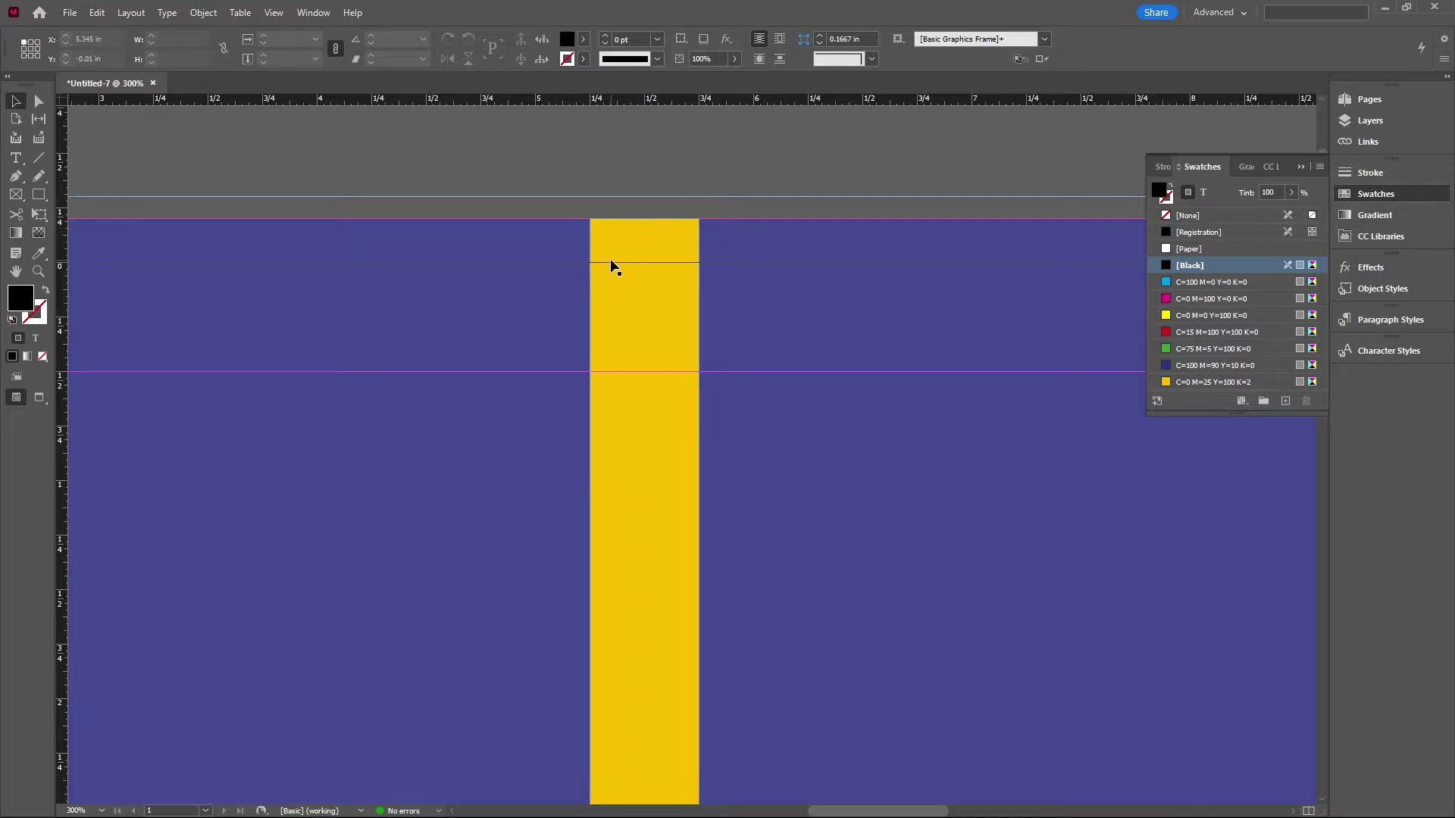
pyautogui.scroll(-3, 610, 258)
pyautogui.press('w')
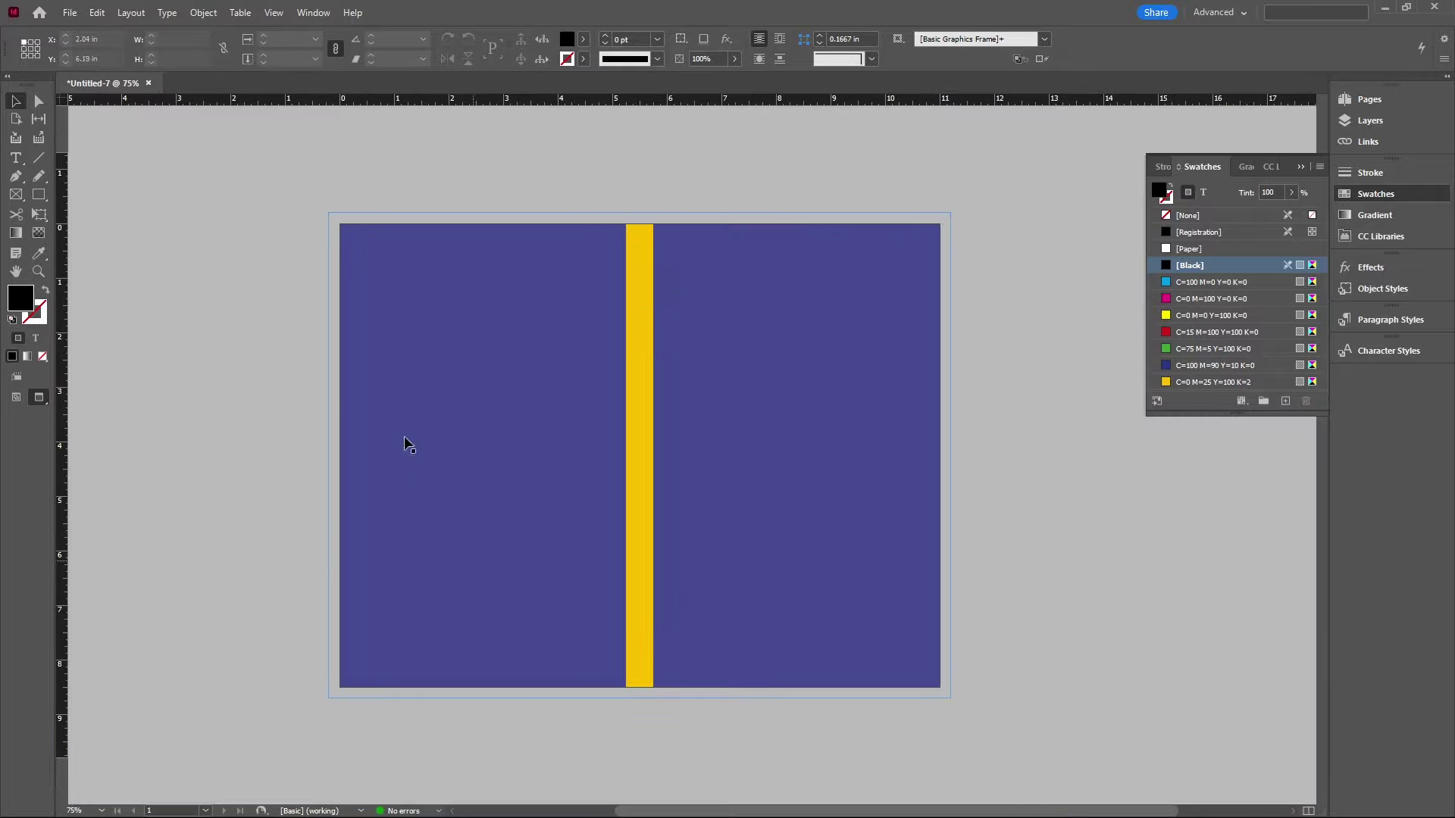
pyautogui.press('w')
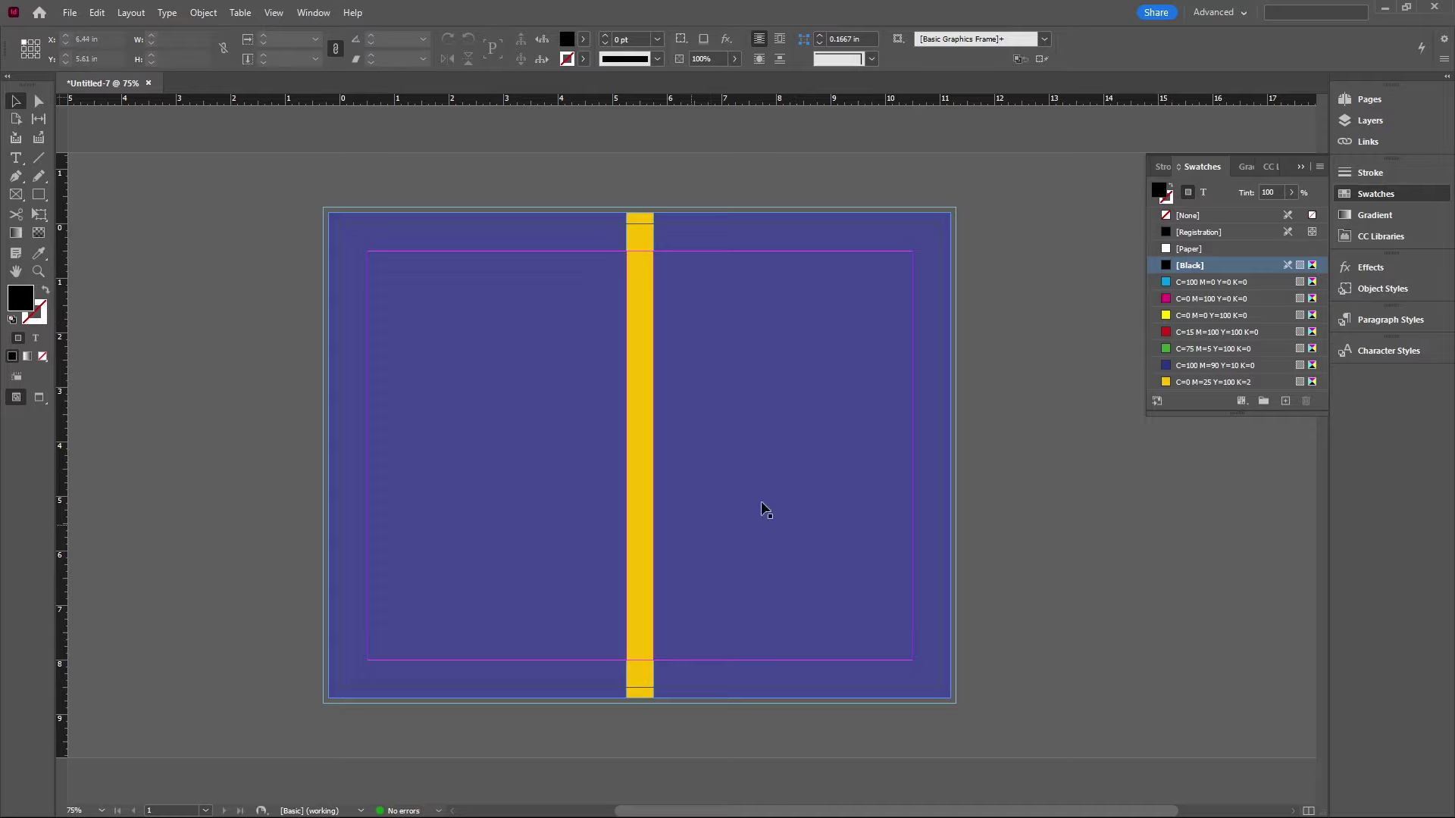
# Step: Paste the handshake photo and place it beside the yellow band on the front cover, with its lower edge on the bleed guide
pyautogui.hotkey('ctrl', 'v')
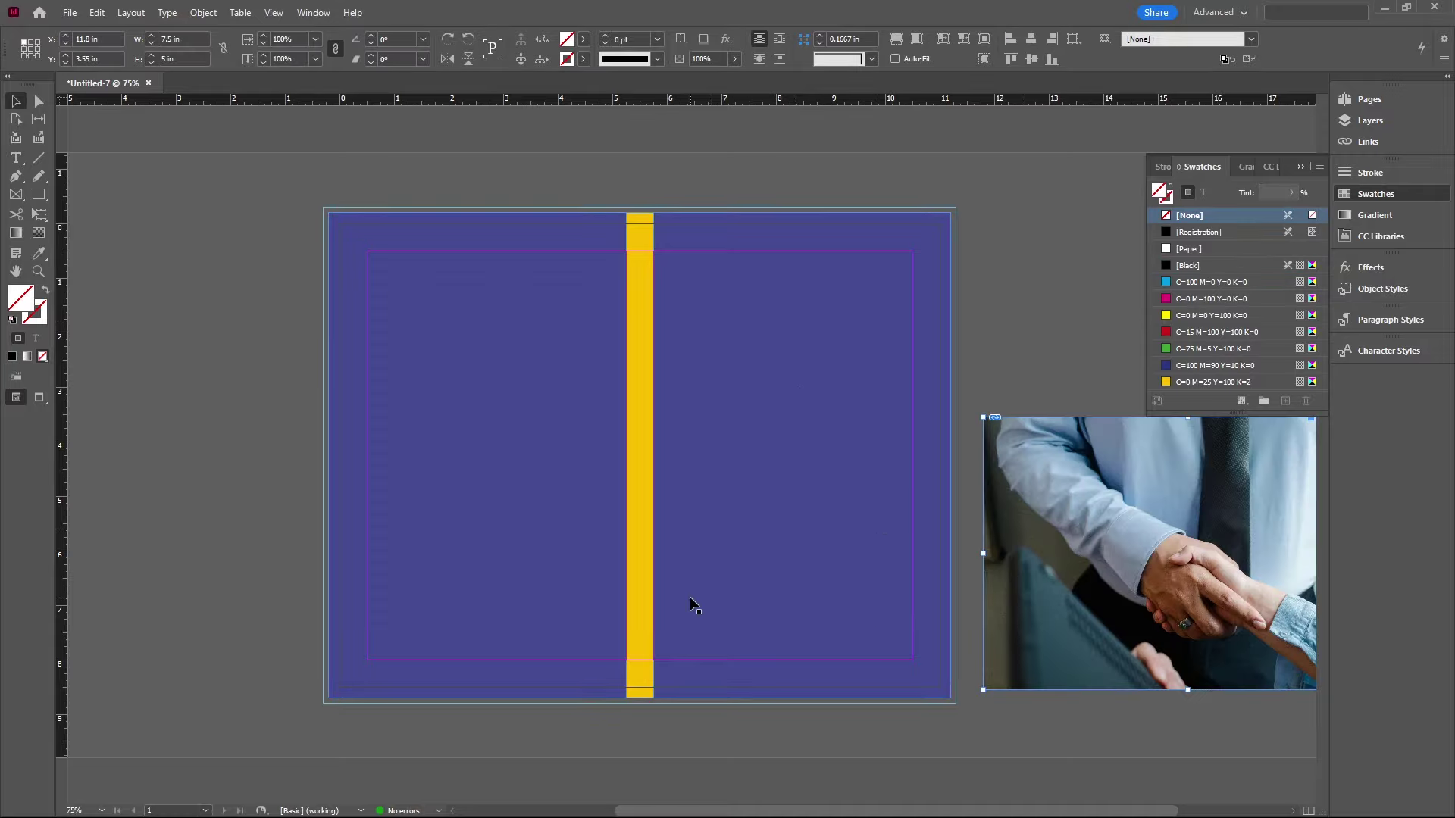
pyautogui.hotkey('ctrl', '-')
pyautogui.moveTo(953, 604); pyautogui.dragTo(748, 608)
pyautogui.scroll(8, 748, 609)
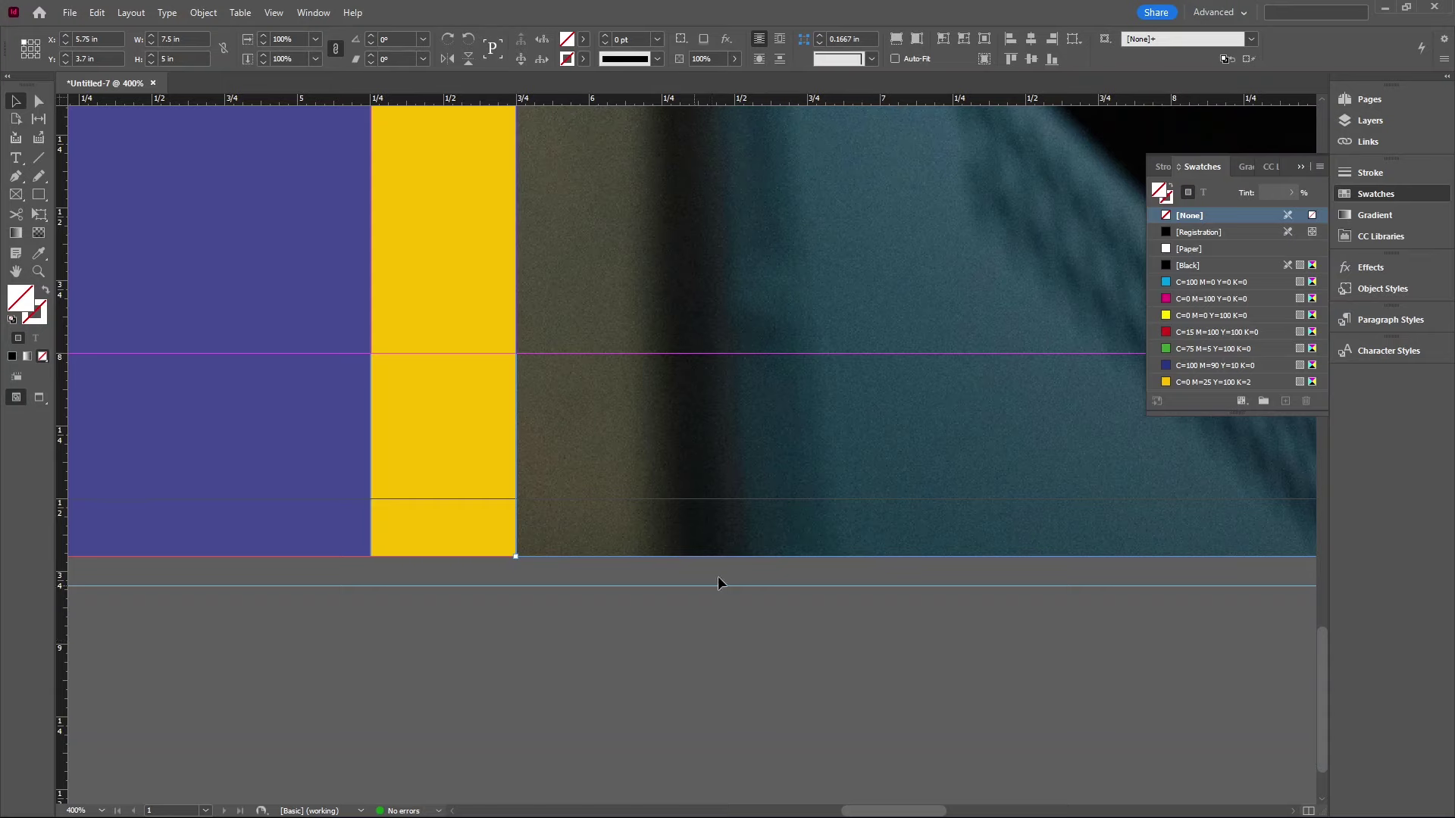
# Step: Move the handshake photo up to Y 3.5 in so its lower edge meets the page edge, and preview the cover
pyautogui.moveTo(688, 480); pyautogui.dragTo(692, 420)
pyautogui.click(693, 643)
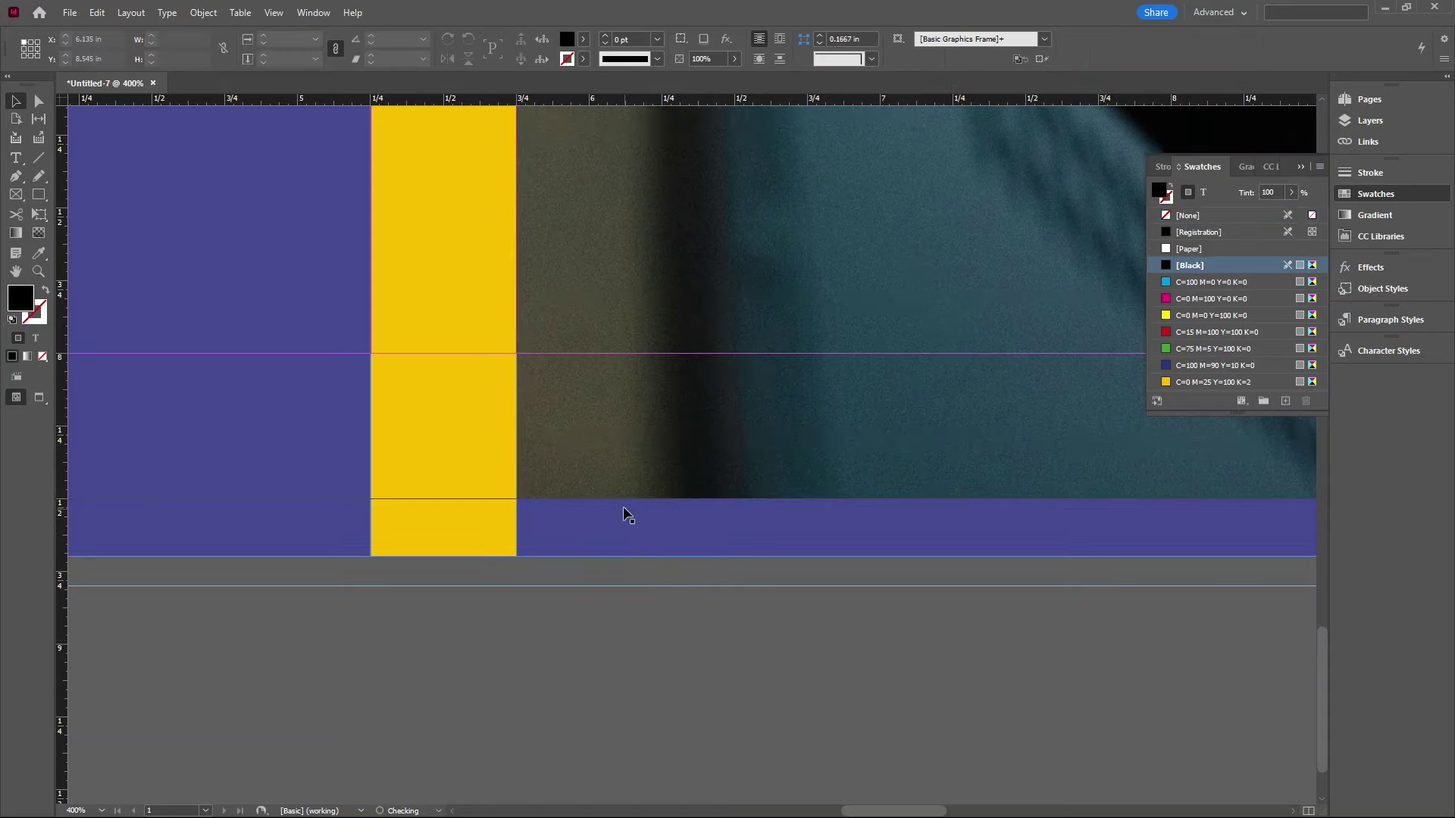
pyautogui.scroll(-4, 606, 690)
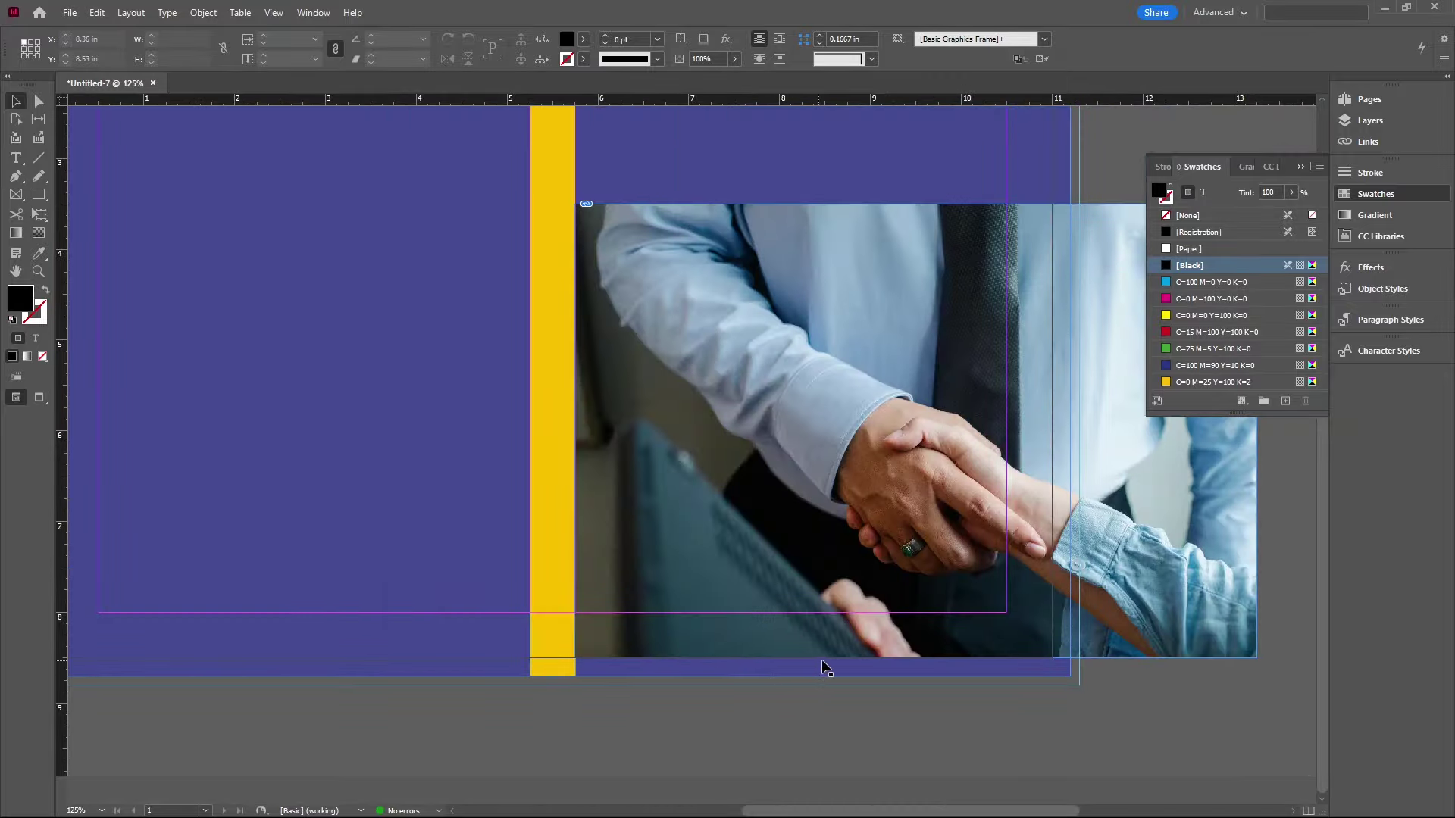
pyautogui.scroll(-1, 777, 679)
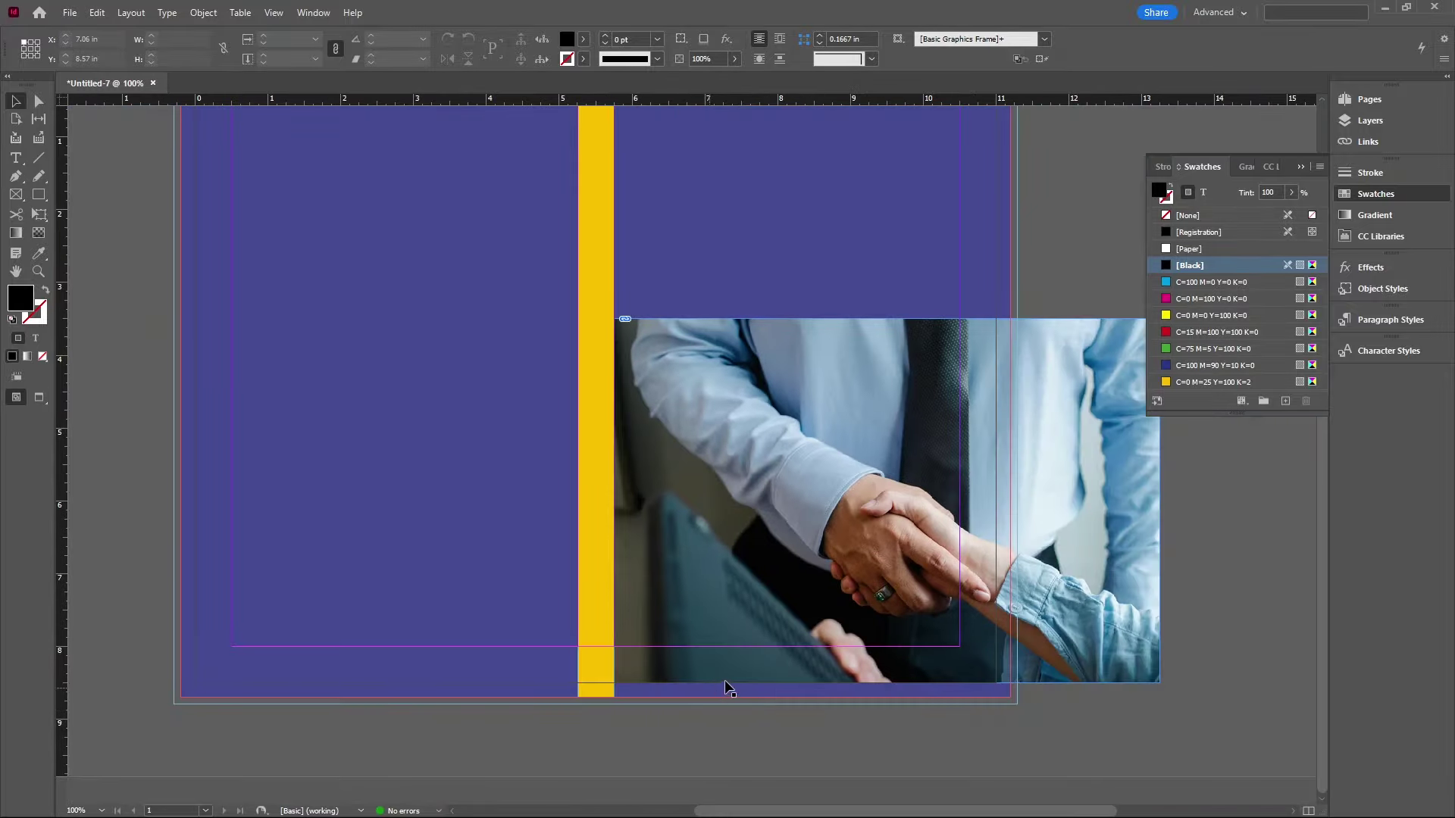
pyautogui.press('w')
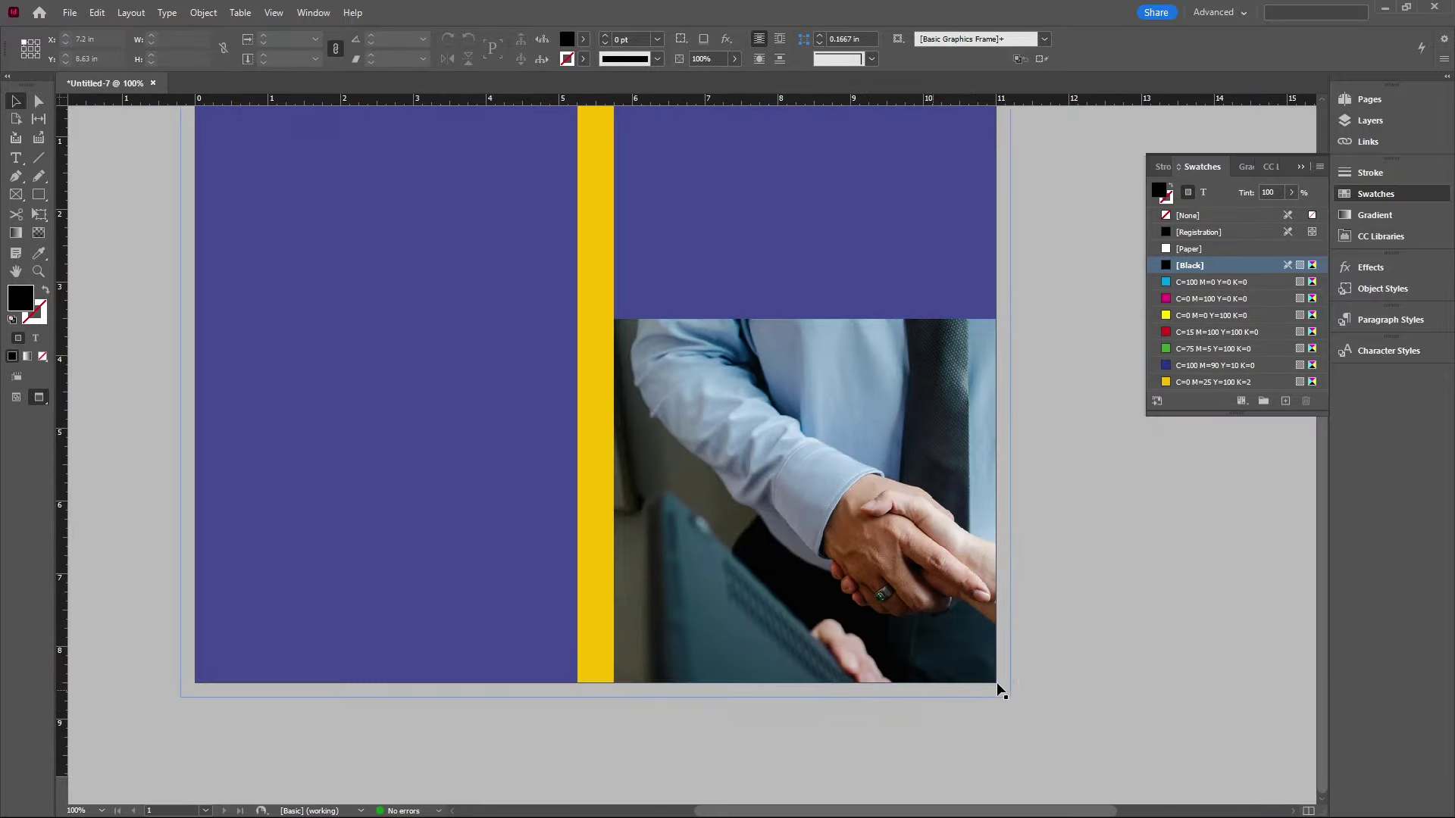
pyautogui.press('w')
# Step: Move the handshake photo down to Y 3.7 in so it reaches the lower bleed guide, and preview the cover
pyautogui.click(997, 436)
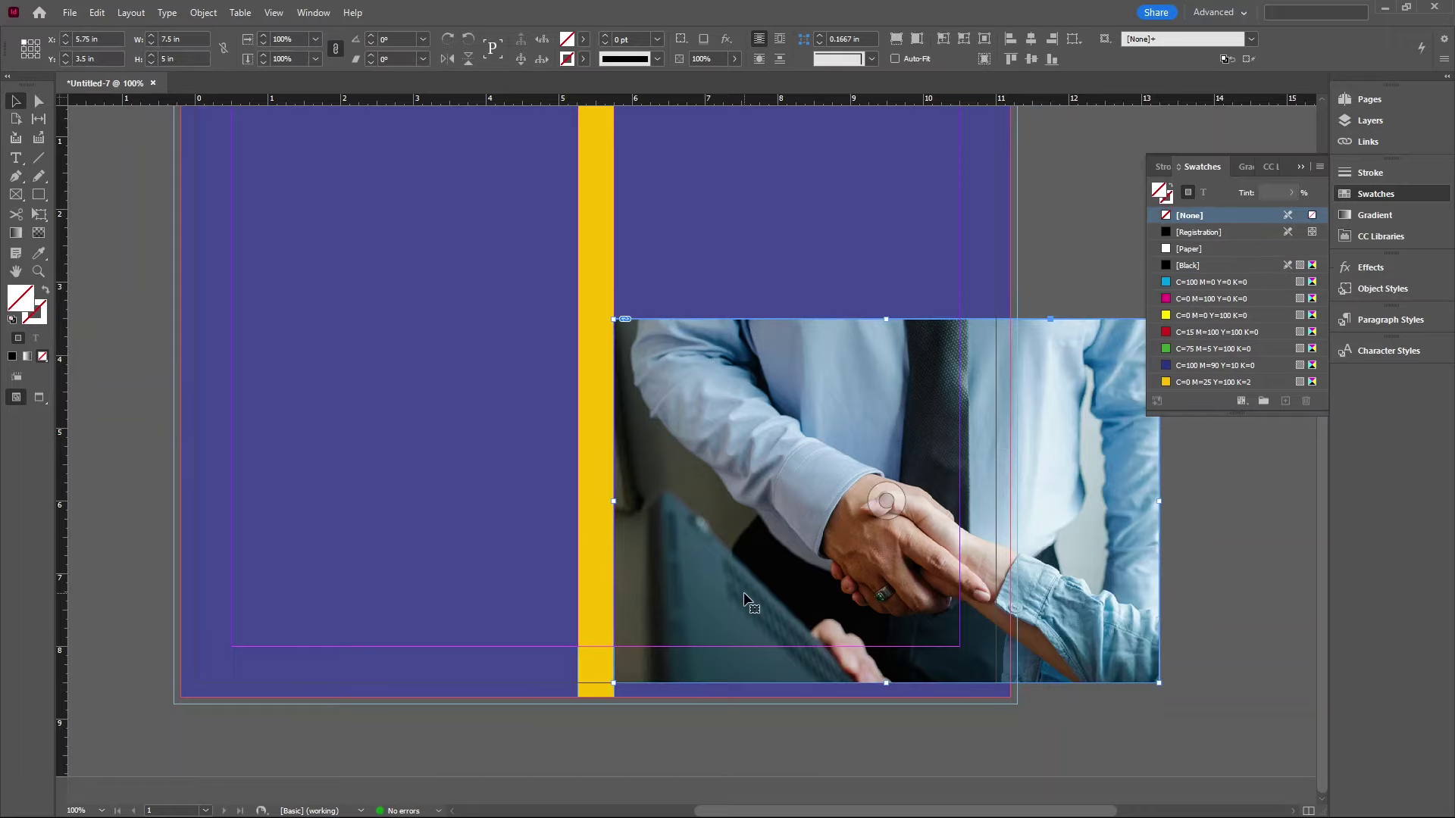
pyautogui.moveTo(744, 593); pyautogui.dragTo(747, 621)
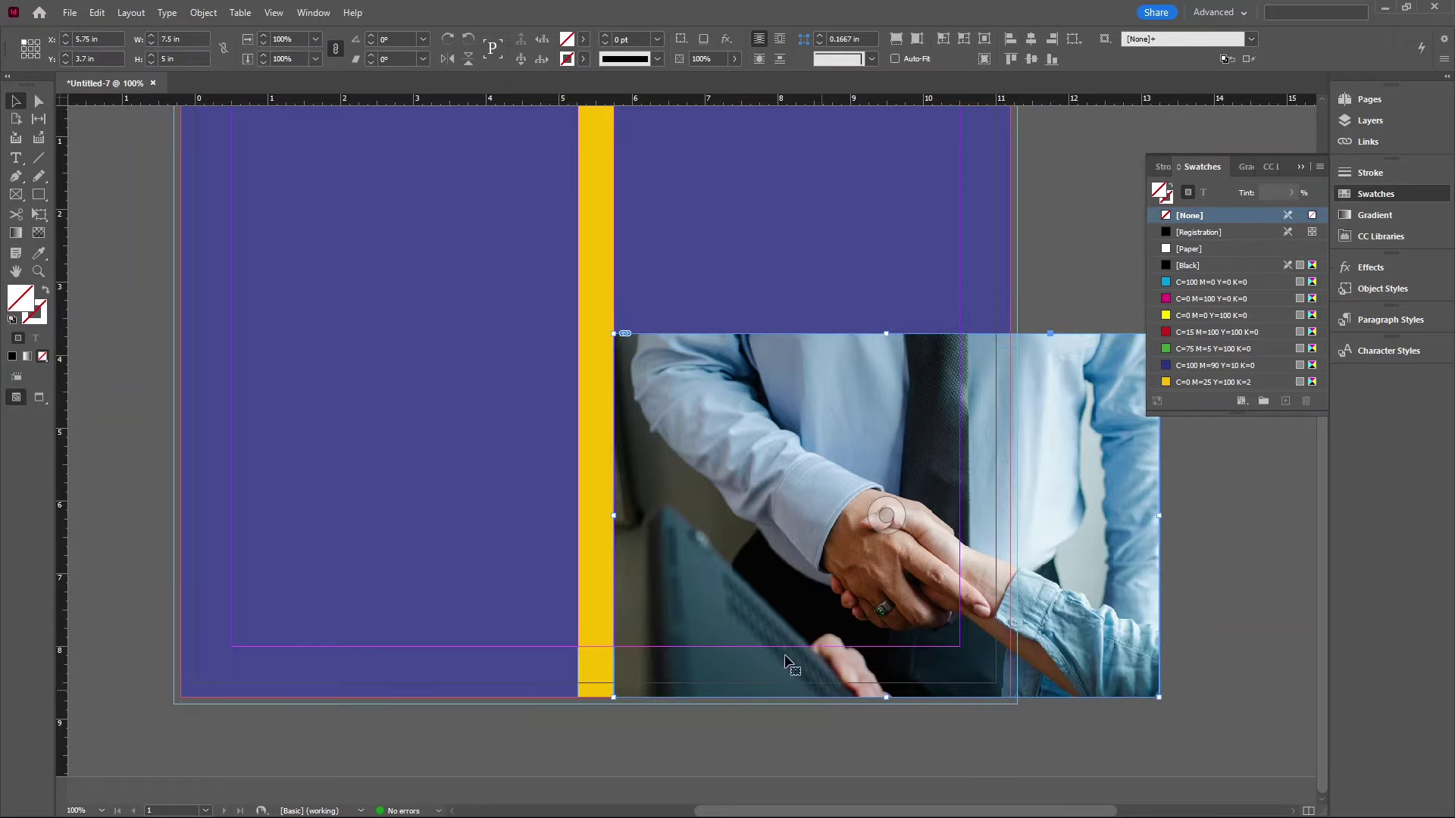
pyautogui.hscroll(2, 1138, 503)
pyautogui.click(1138, 503)
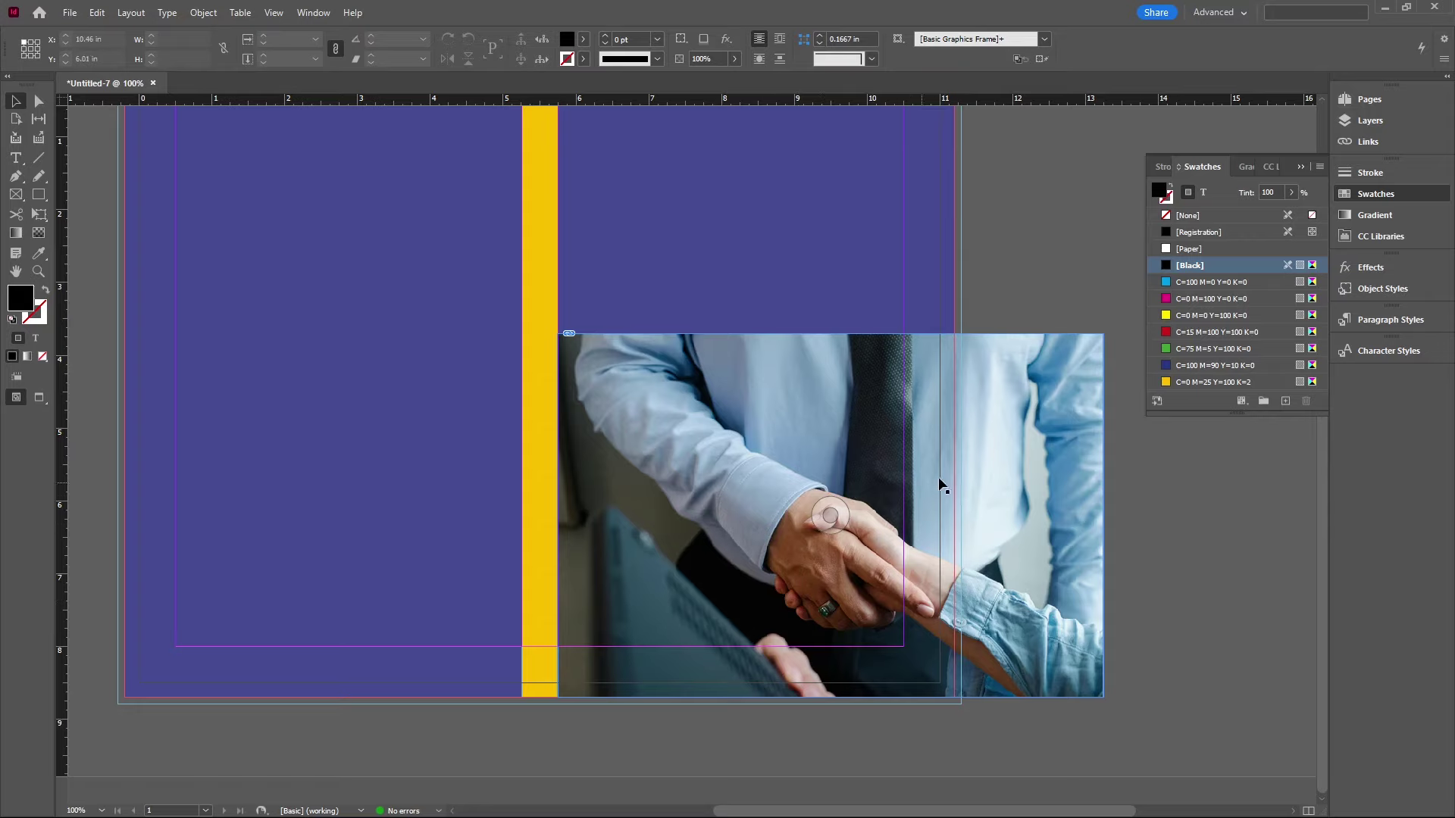
pyautogui.press('w')
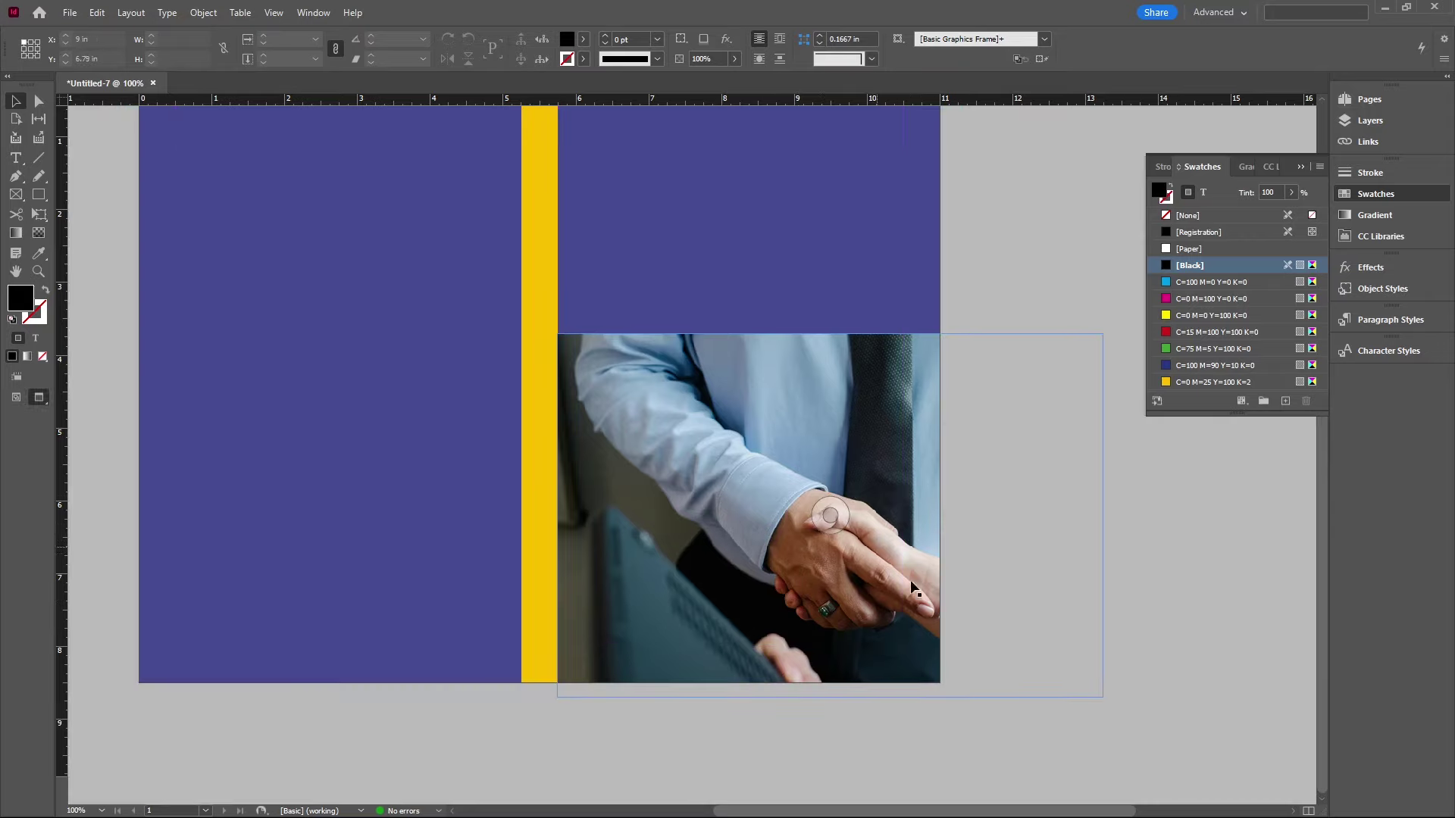
# Step: Shift the handshake image left inside its frame to a content offset of X -1.378 in, and check the cover in preview
pyautogui.click(858, 518)
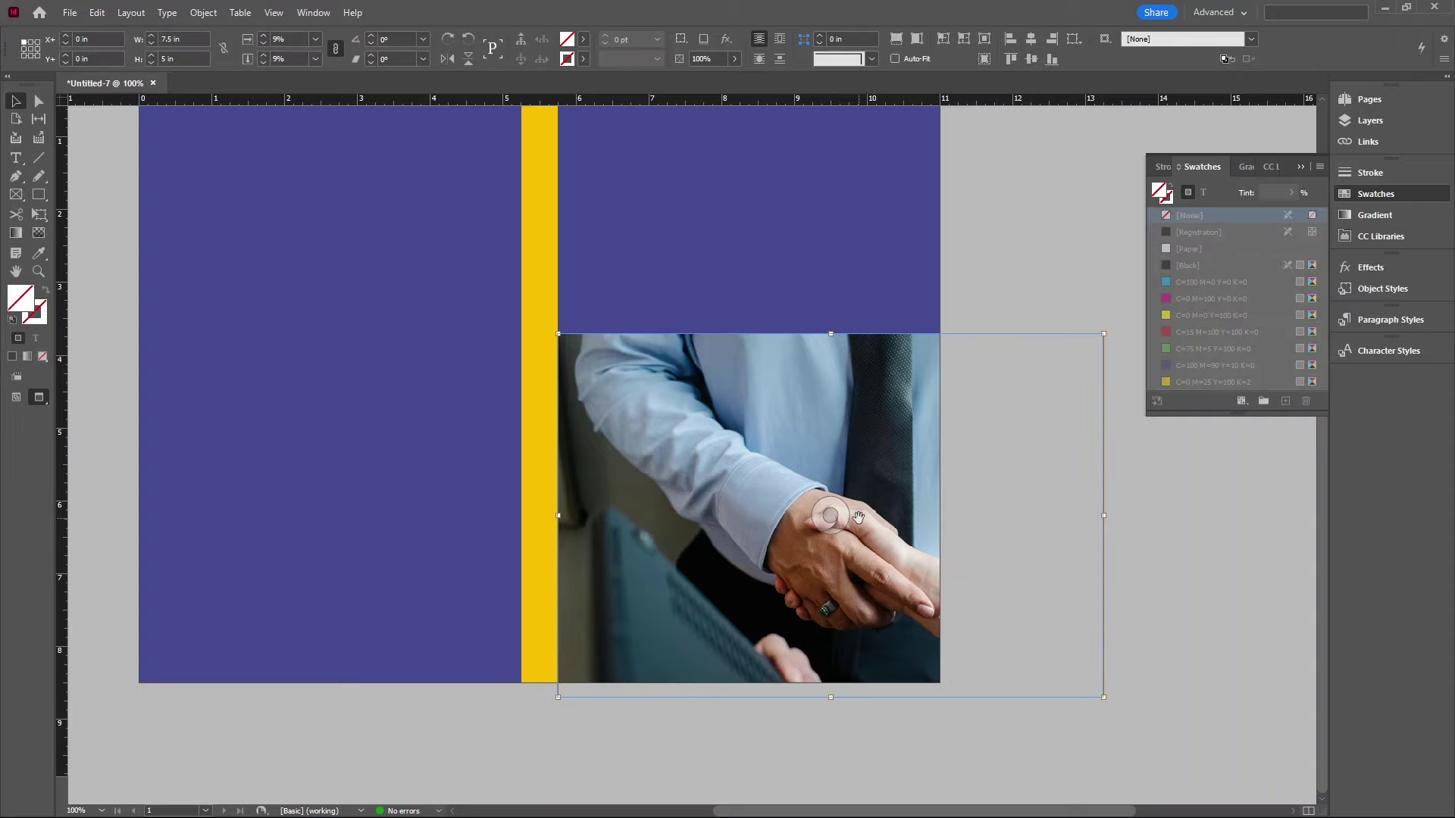
pyautogui.click(1225, 529)
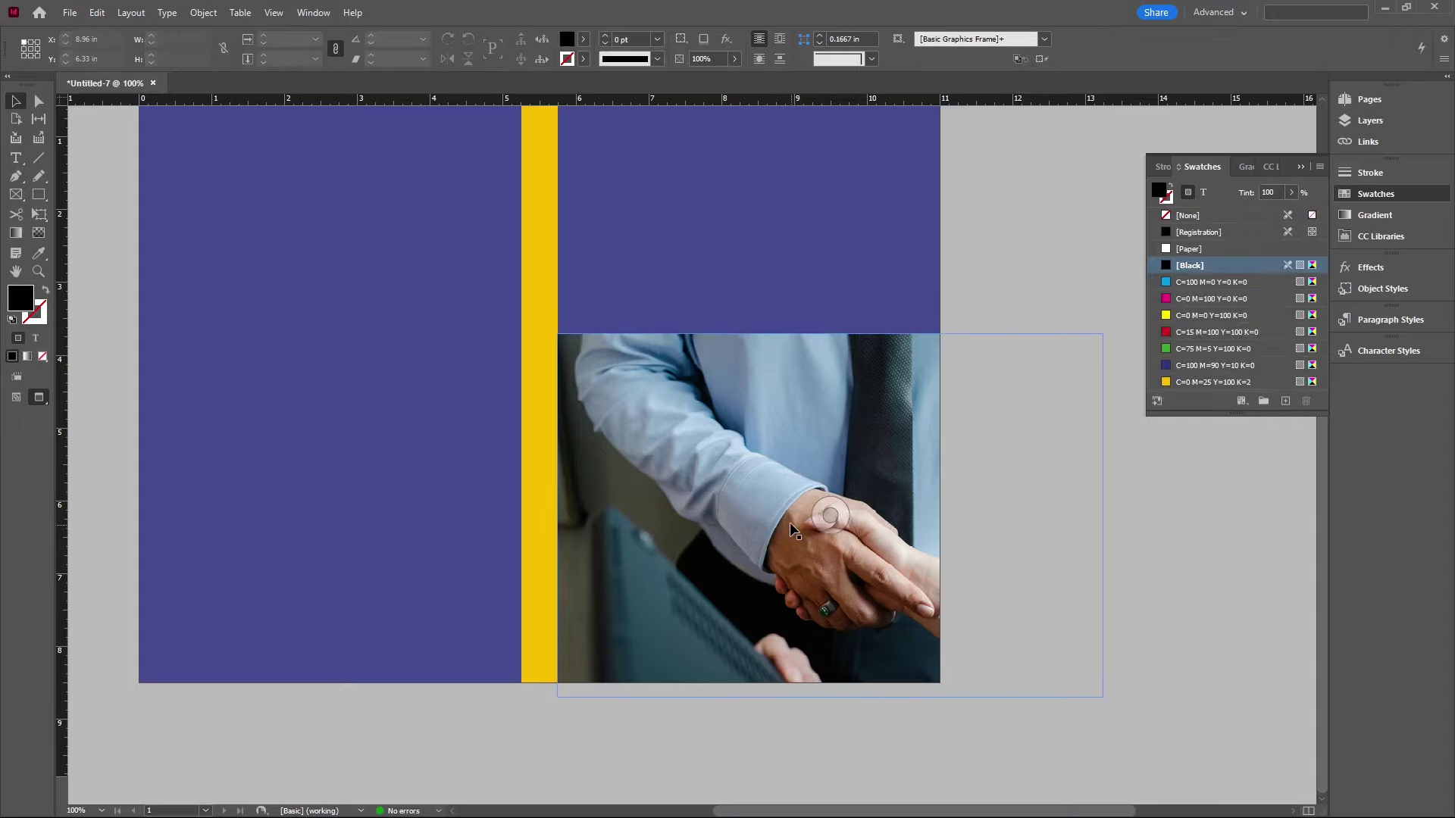
pyautogui.click(829, 513)
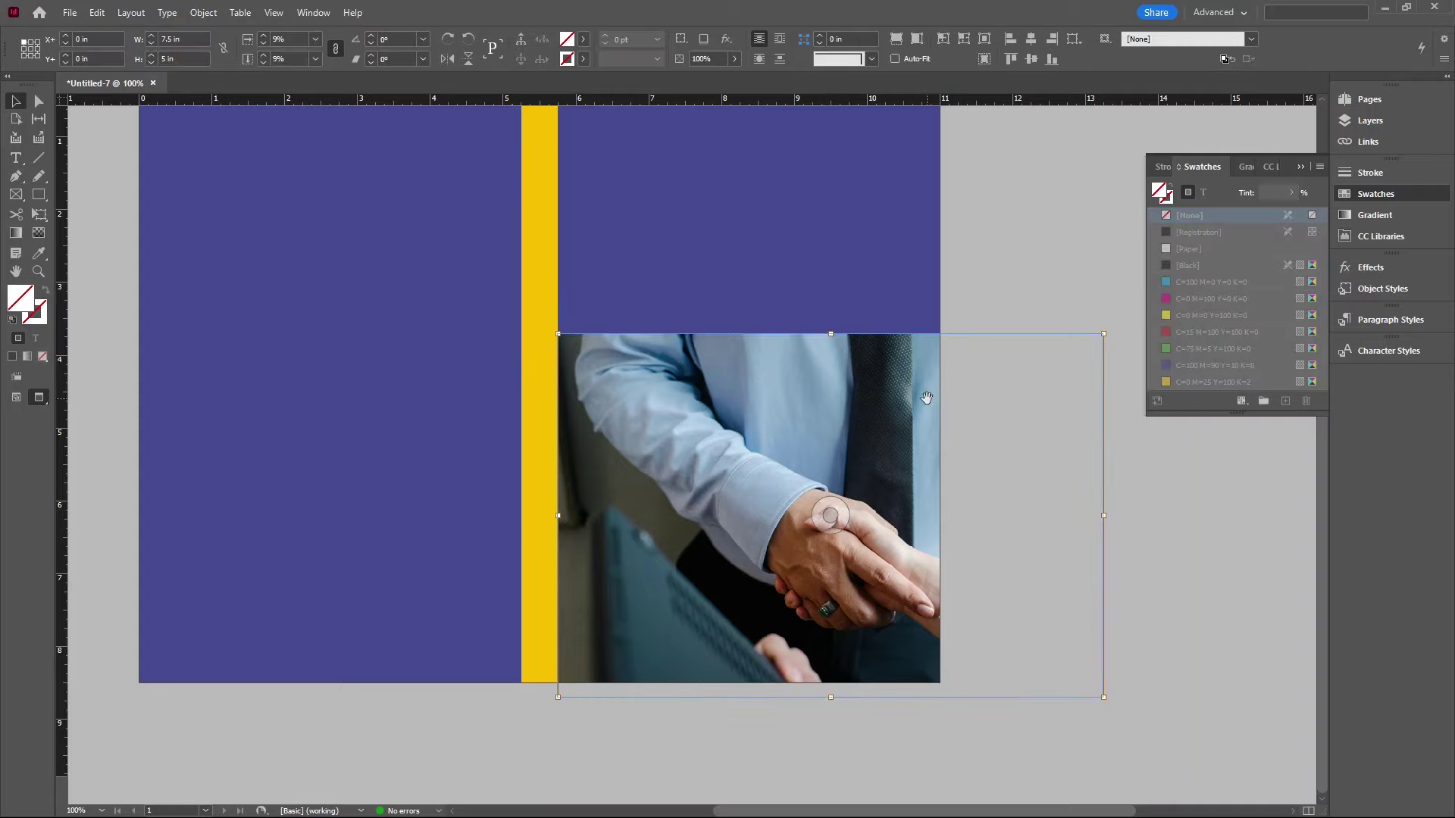
pyautogui.press('Left')
pyautogui.press('Left')
pyautogui.press('Left')
pyautogui.press('Left')
pyautogui.press('Left')
pyautogui.press('Left')
pyautogui.press('Left')
pyautogui.press('Left')
pyautogui.press('Left')
pyautogui.press('Left')
pyautogui.press('Left')
pyautogui.press('Left')
pyautogui.press('Left')
pyautogui.press('Left')
pyautogui.press('Left')
pyautogui.press('Left')
pyautogui.press('Left')
pyautogui.press('Left')
pyautogui.press('Left')
pyautogui.press('Left')
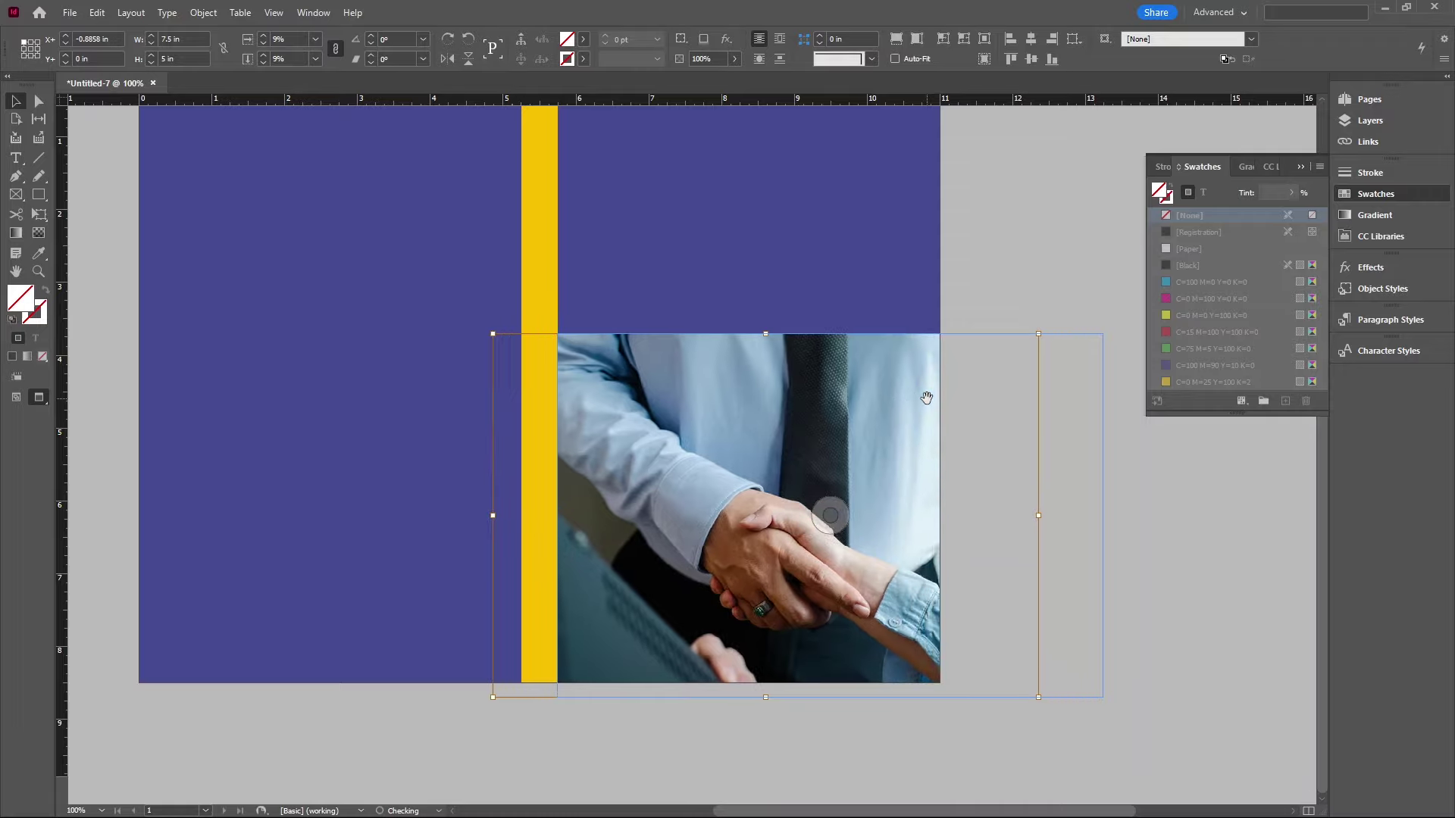
pyautogui.press('Left')
pyautogui.press('Left')
pyautogui.press('Left')
pyautogui.press('Left')
pyautogui.press('Left')
pyautogui.press('Left')
pyautogui.press('Left')
pyautogui.press('Left')
pyautogui.press('Left')
pyautogui.press('Left')
pyautogui.press('Left')
pyautogui.press('Left')
pyautogui.press('Left')
pyautogui.press('Left')
pyautogui.press('Left')
pyautogui.press('Left')
pyautogui.press('Left')
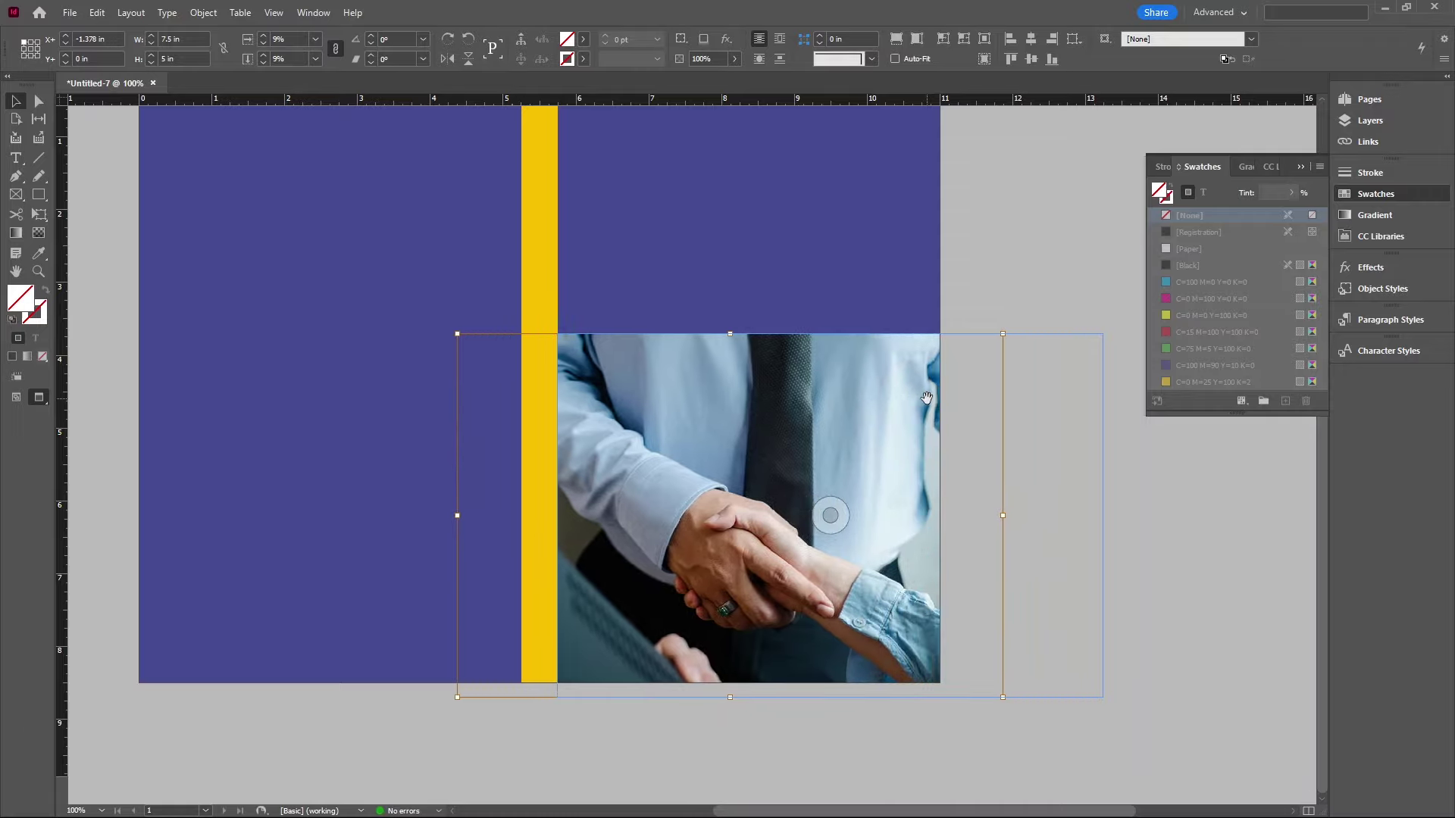
pyautogui.click(1221, 492)
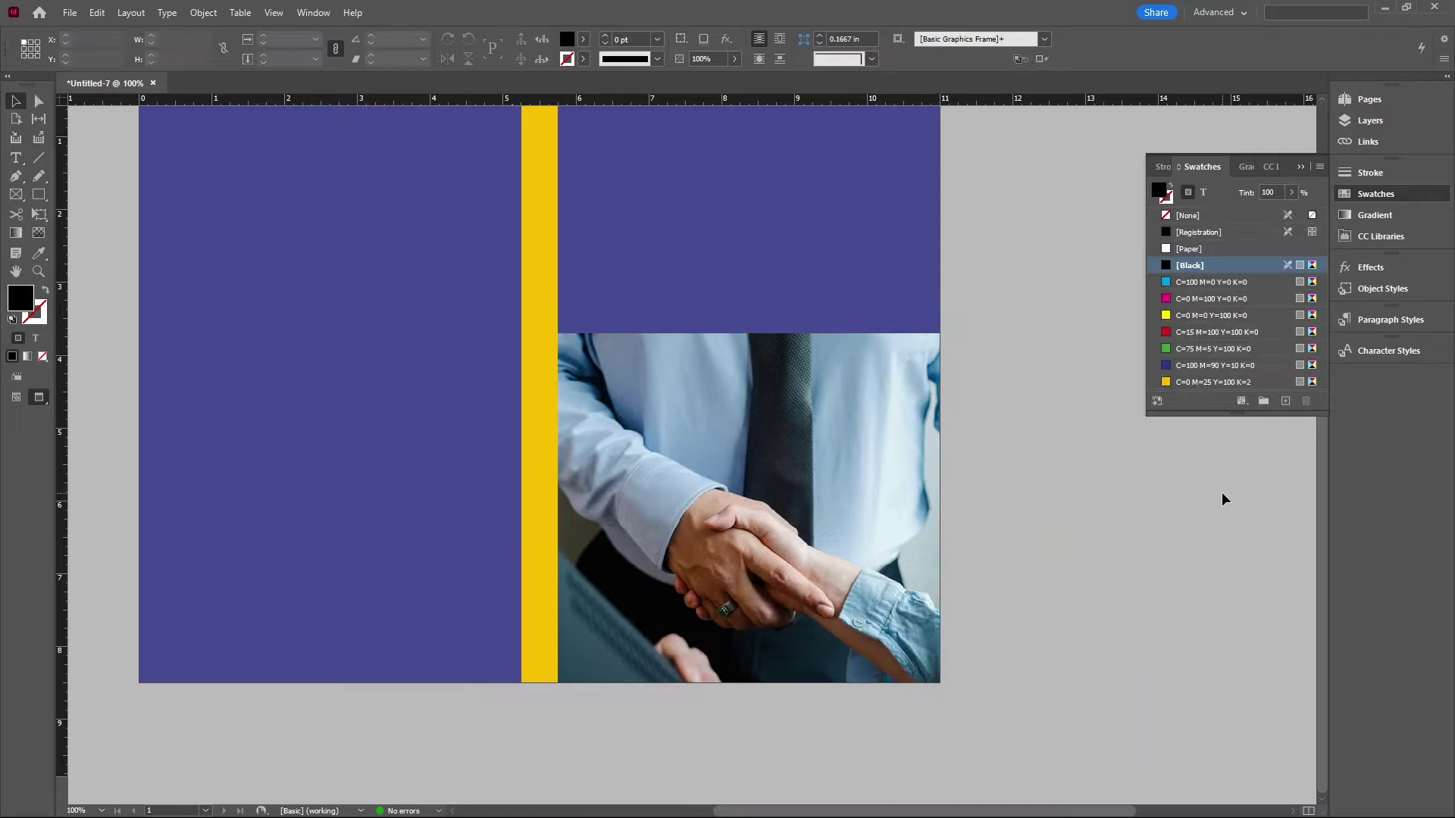
pyautogui.press('w')
pyautogui.press('w')
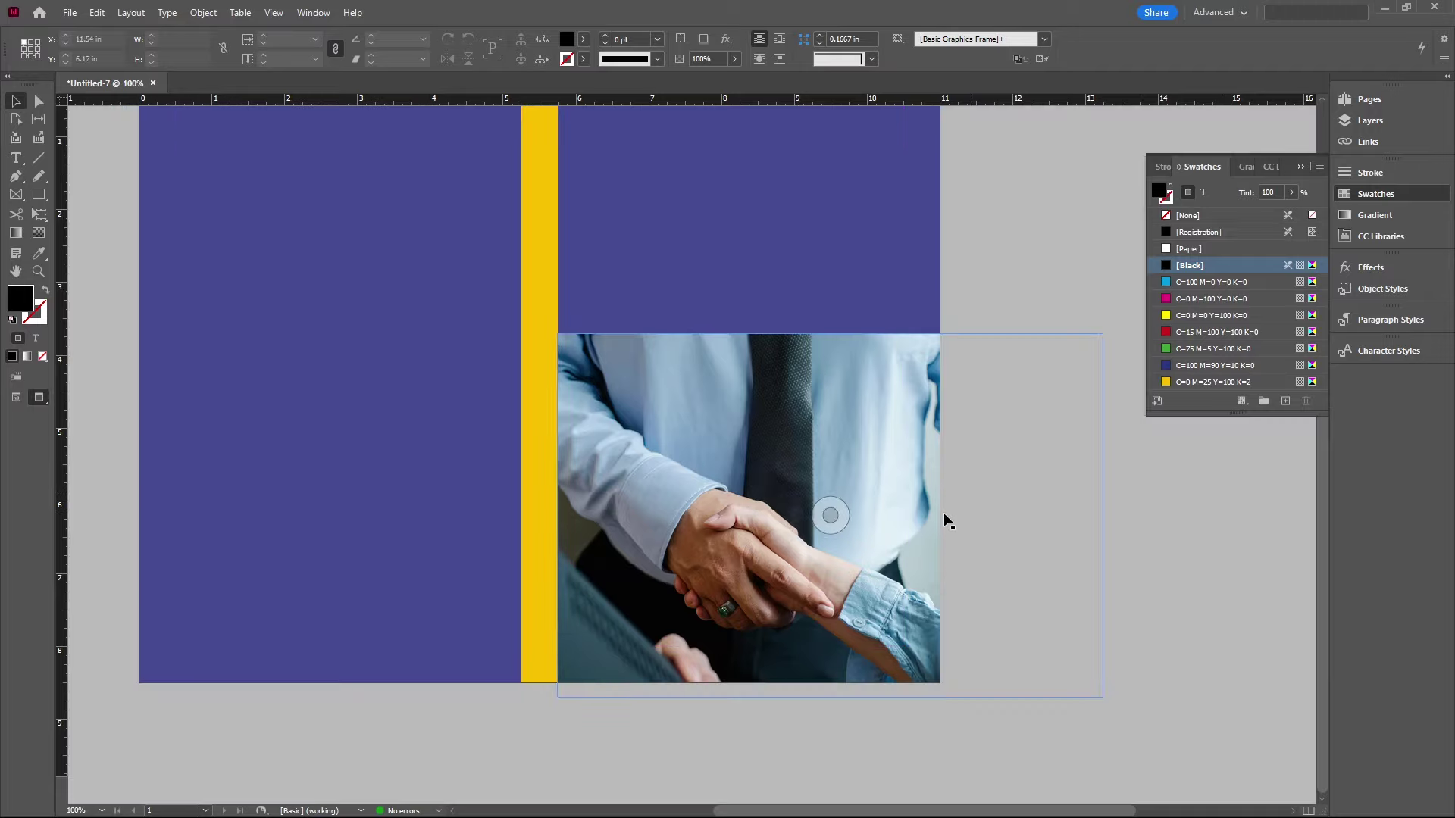
# Step: Narrow the handshake photo frame to 5.45 in wide so its outer edge meets the bleed guide
pyautogui.scroll(3, 939, 530)
pyautogui.hotkey('ctrl', '-')
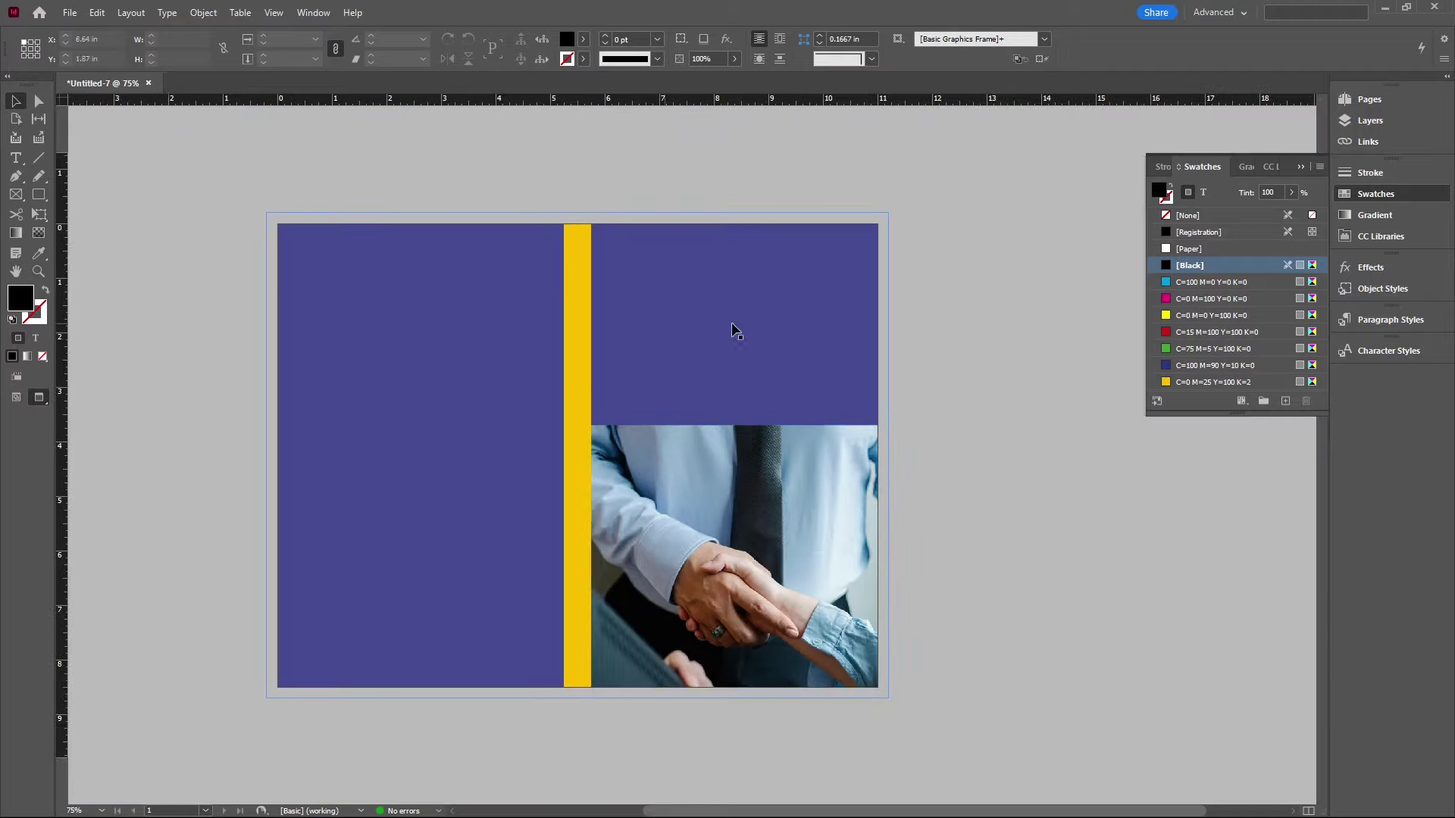
pyautogui.press('w')
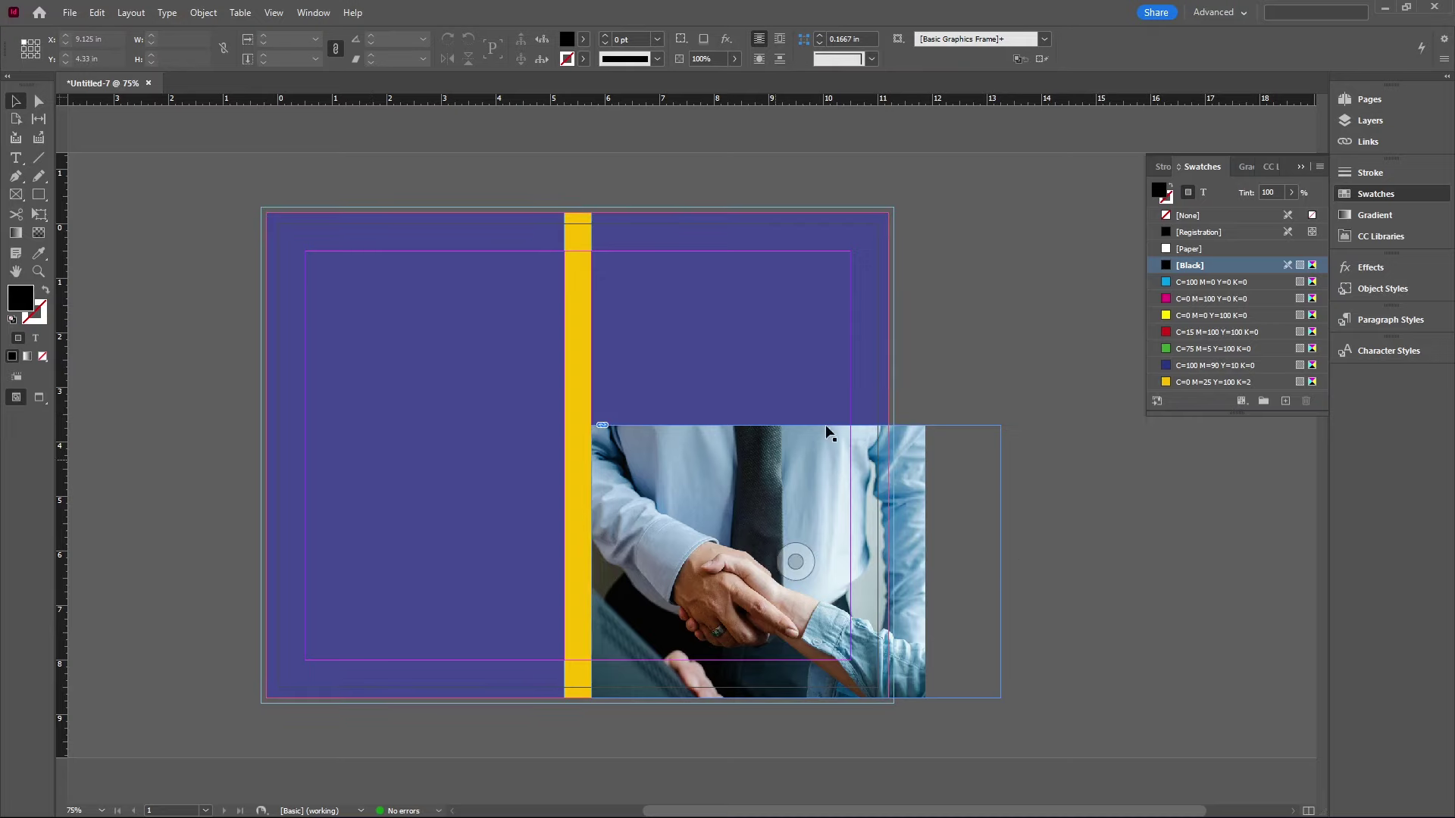
pyautogui.click(993, 579)
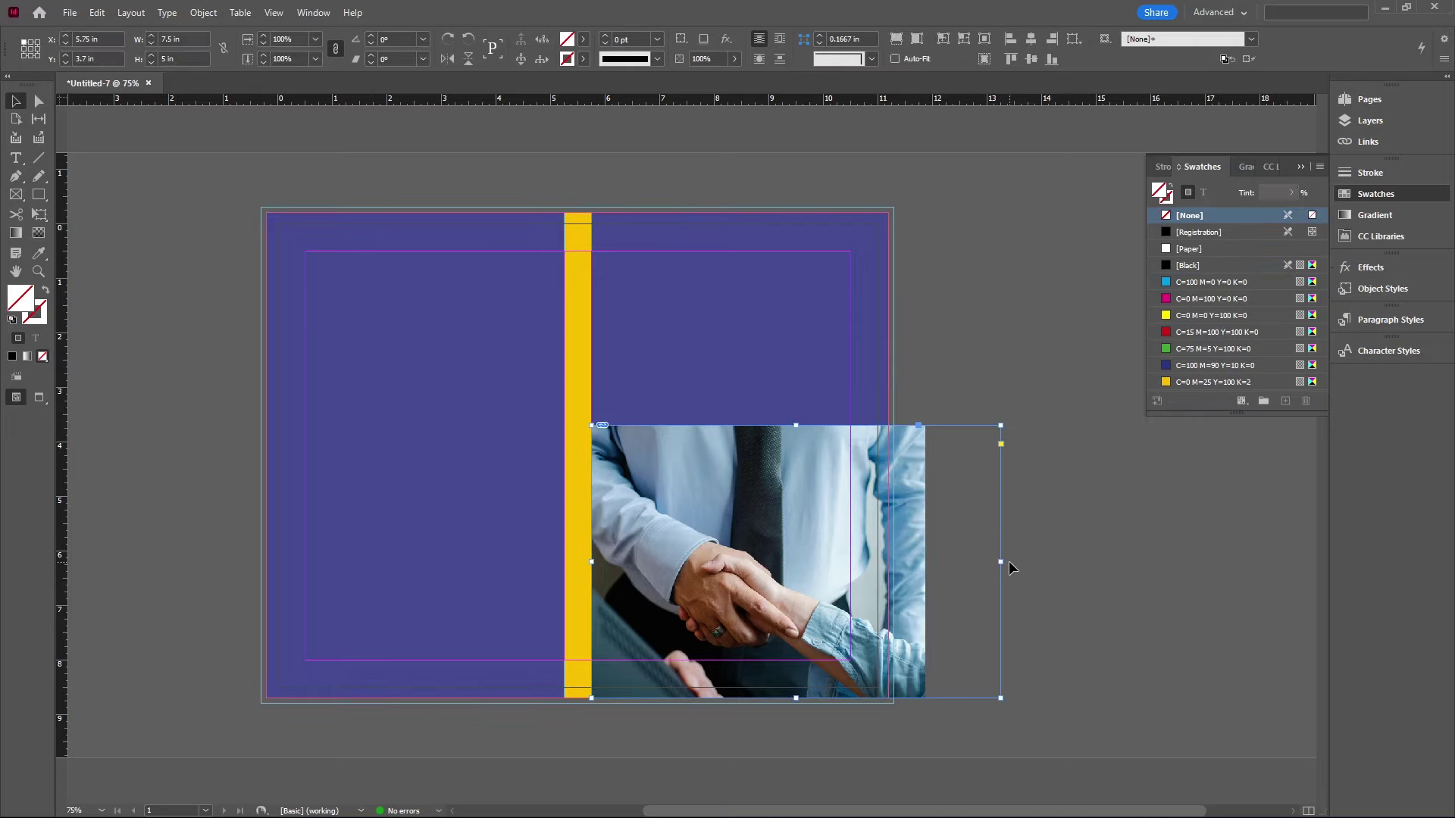
pyautogui.moveTo(1001, 562); pyautogui.dragTo(893, 560)
pyautogui.click(987, 568)
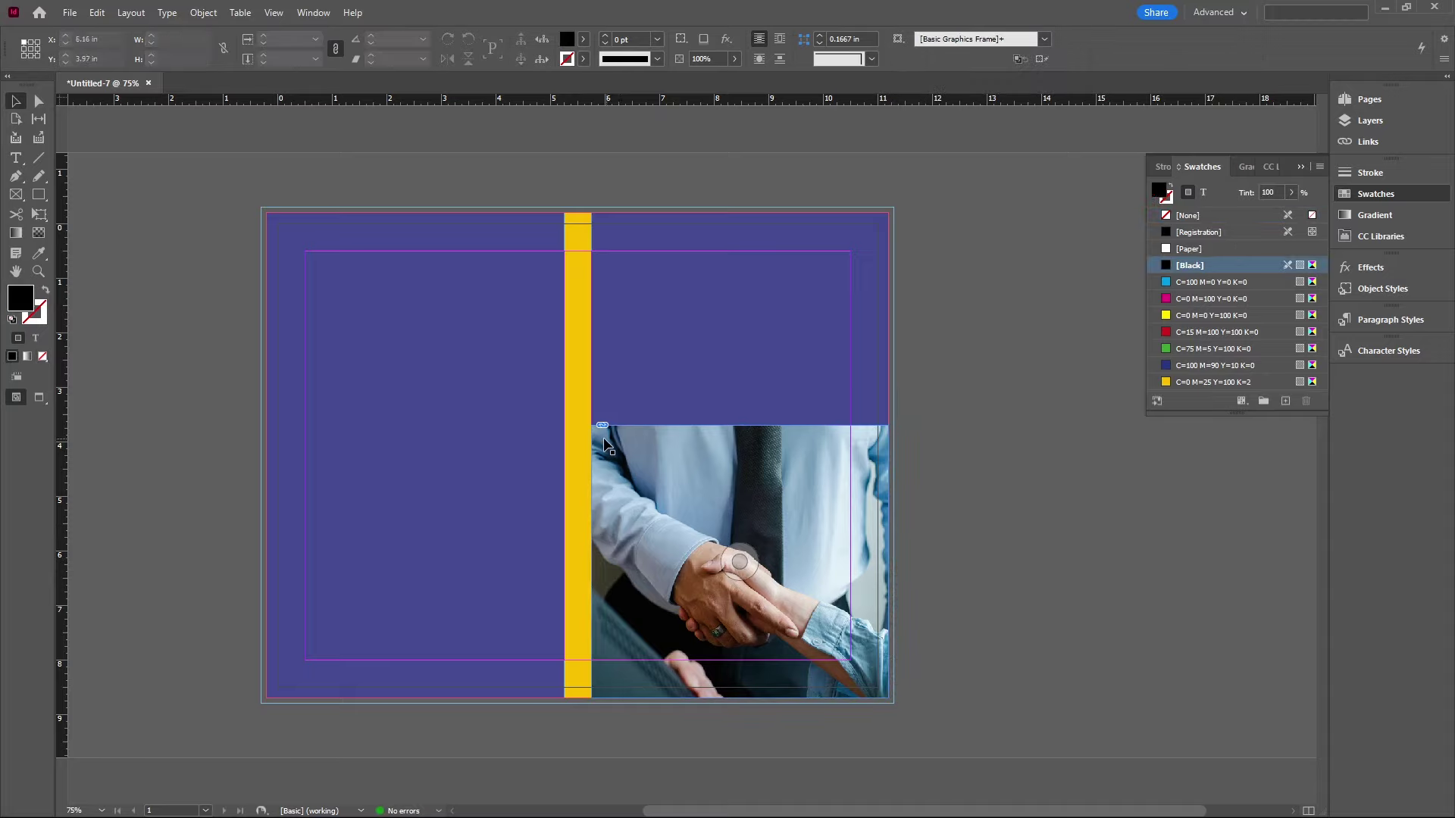
pyautogui.hotkey('ctrl', '=')
pyautogui.scroll(-3, 534, 470)
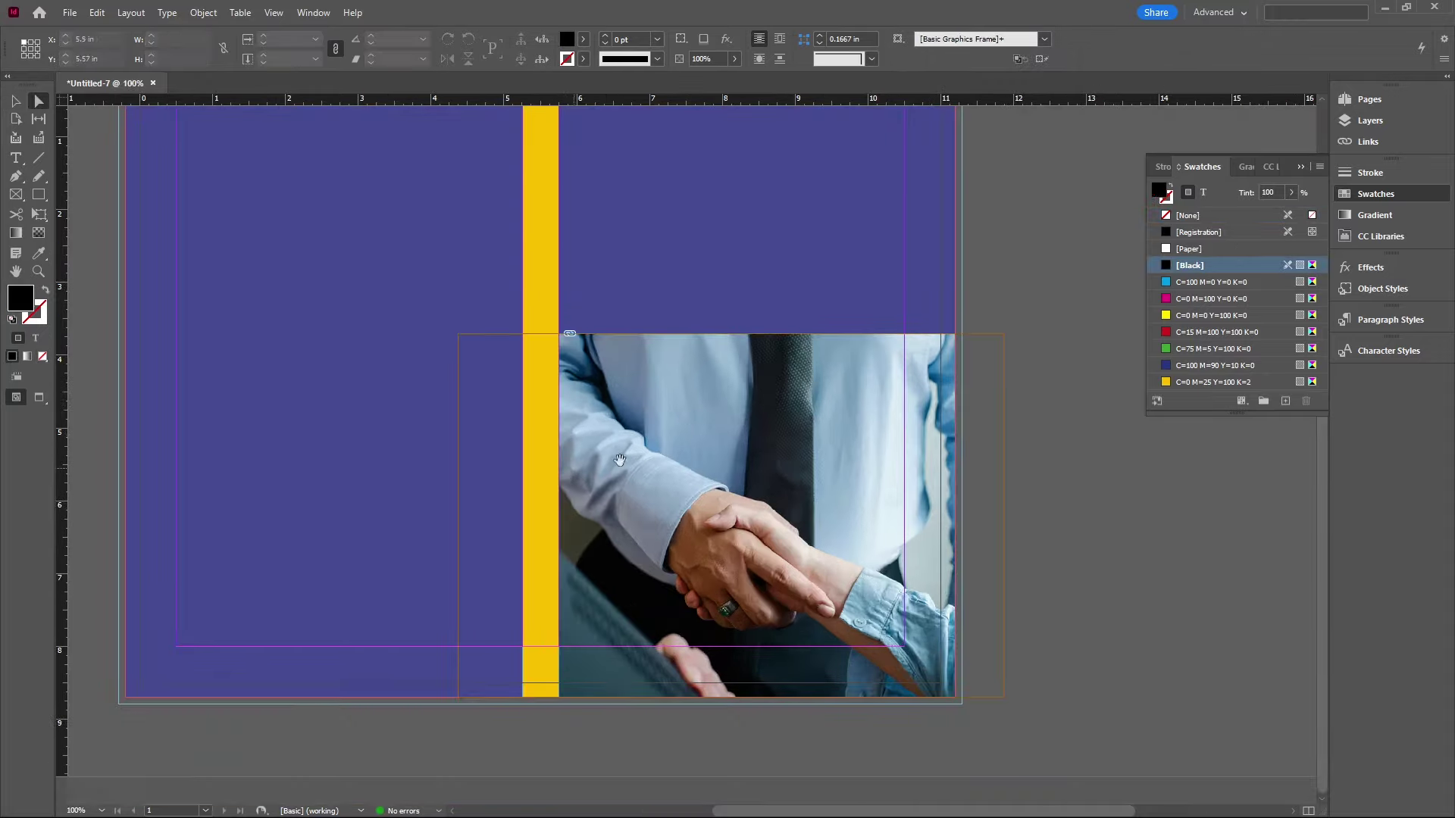
pyautogui.press('v')
pyautogui.click(734, 416)
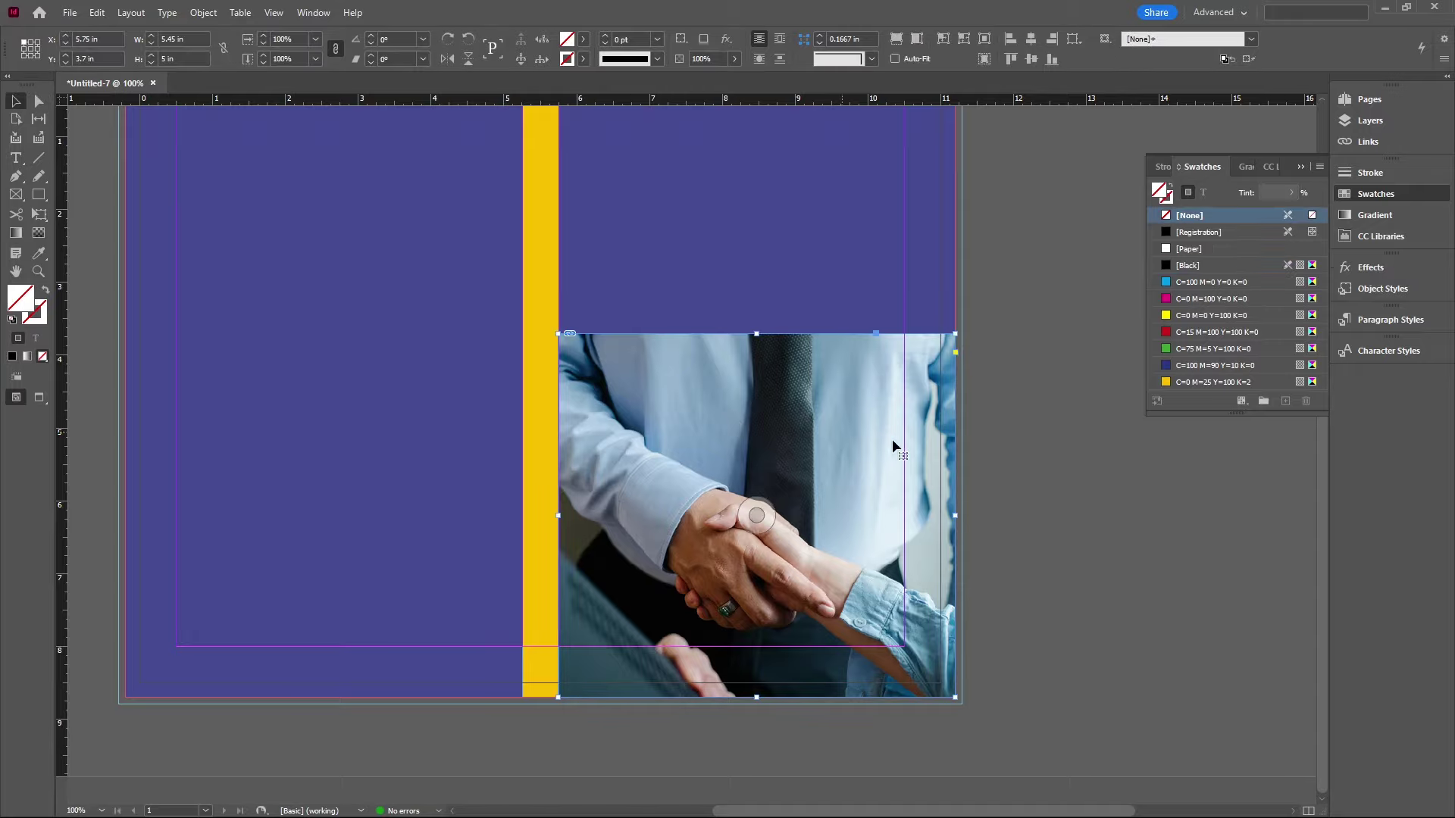
pyautogui.click(1048, 457)
# Step: Lower only the photo frame's corner point beside the yellow band to Y 5.8654 in with the Direct Selection tool, giving a slanted upper edge
pyautogui.press('a')
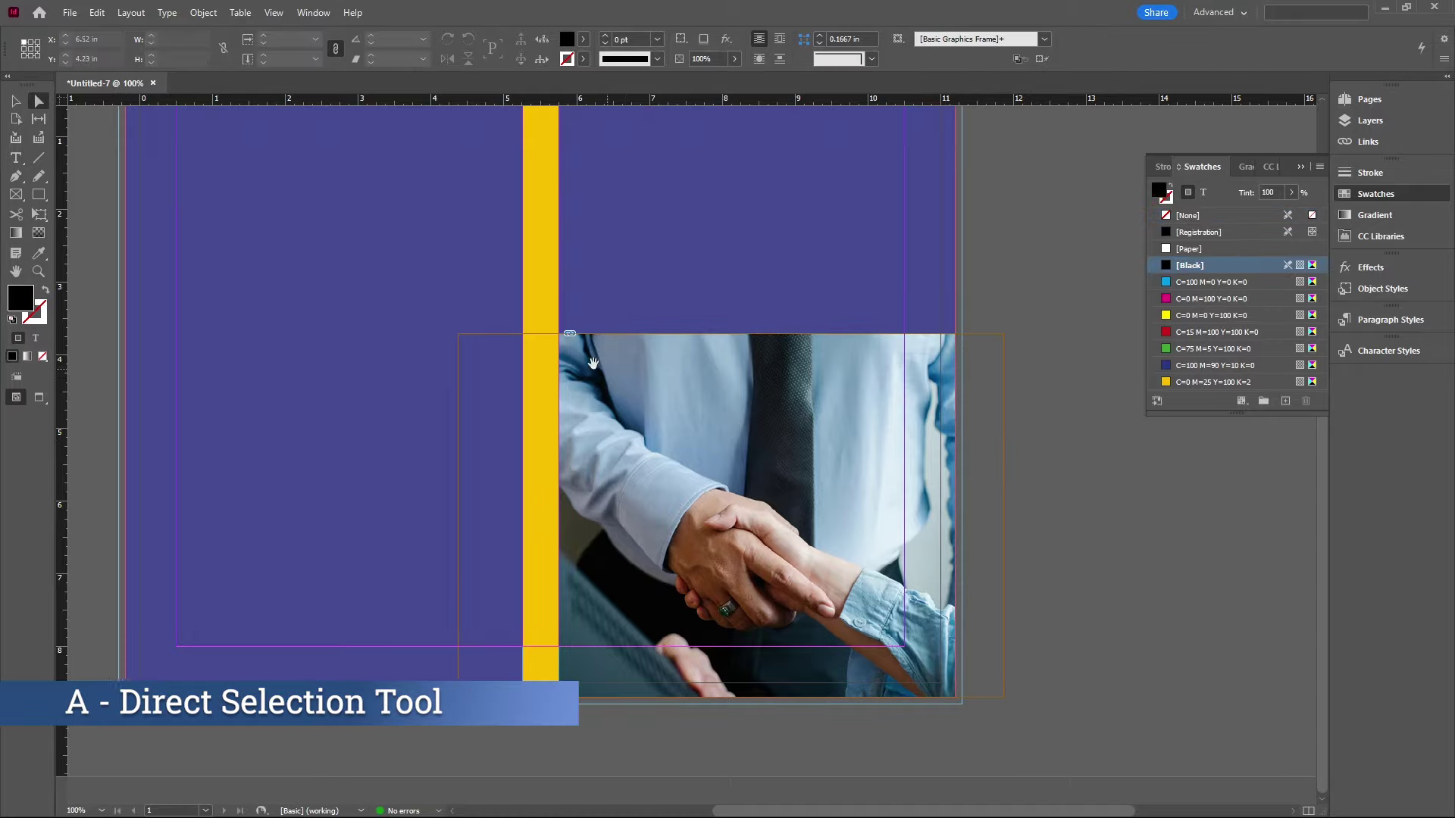
pyautogui.scroll(3, 561, 335)
pyautogui.scroll(4, 563, 335)
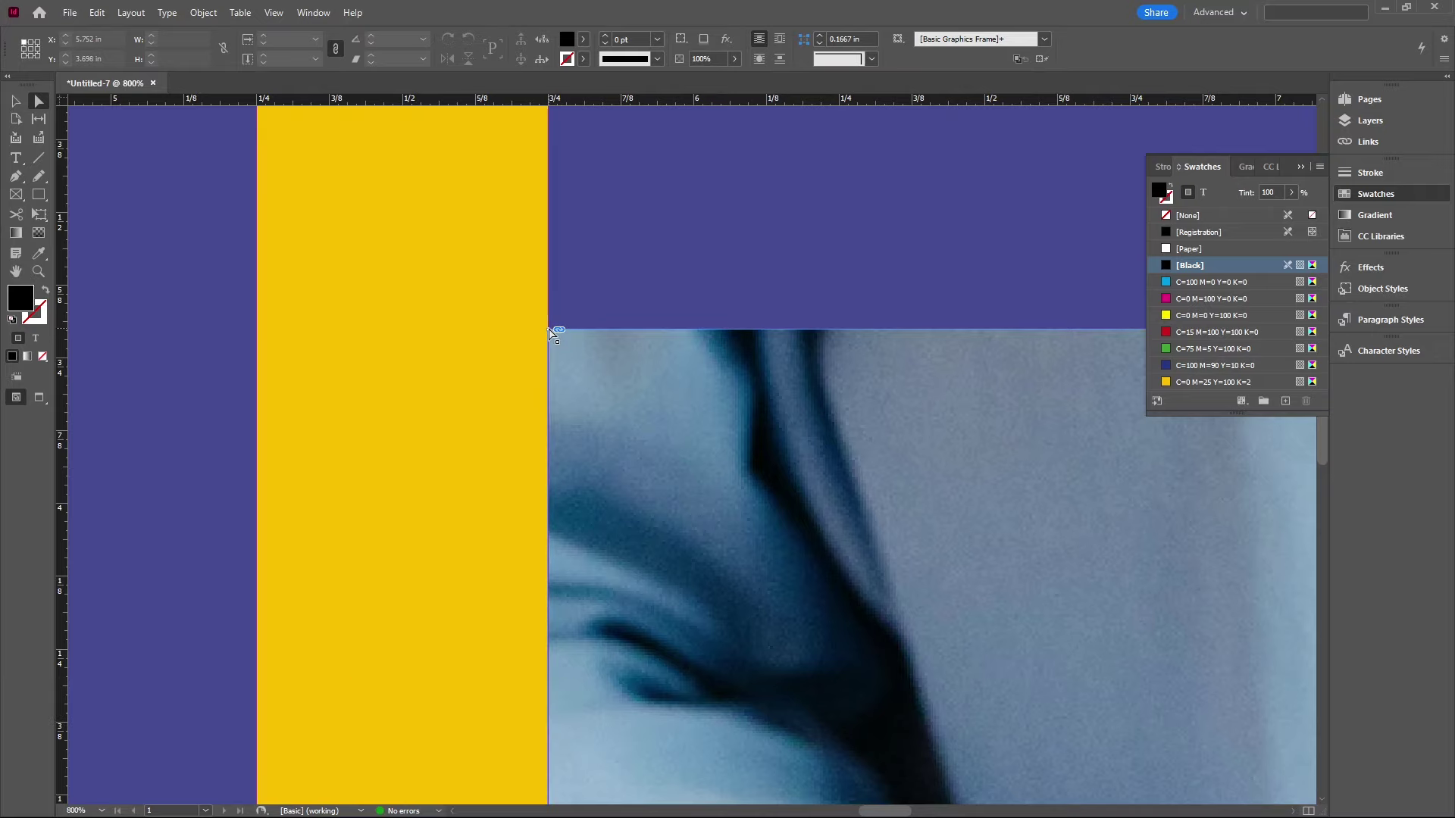
pyautogui.click(564, 343)
pyautogui.scroll(-4, 578, 351)
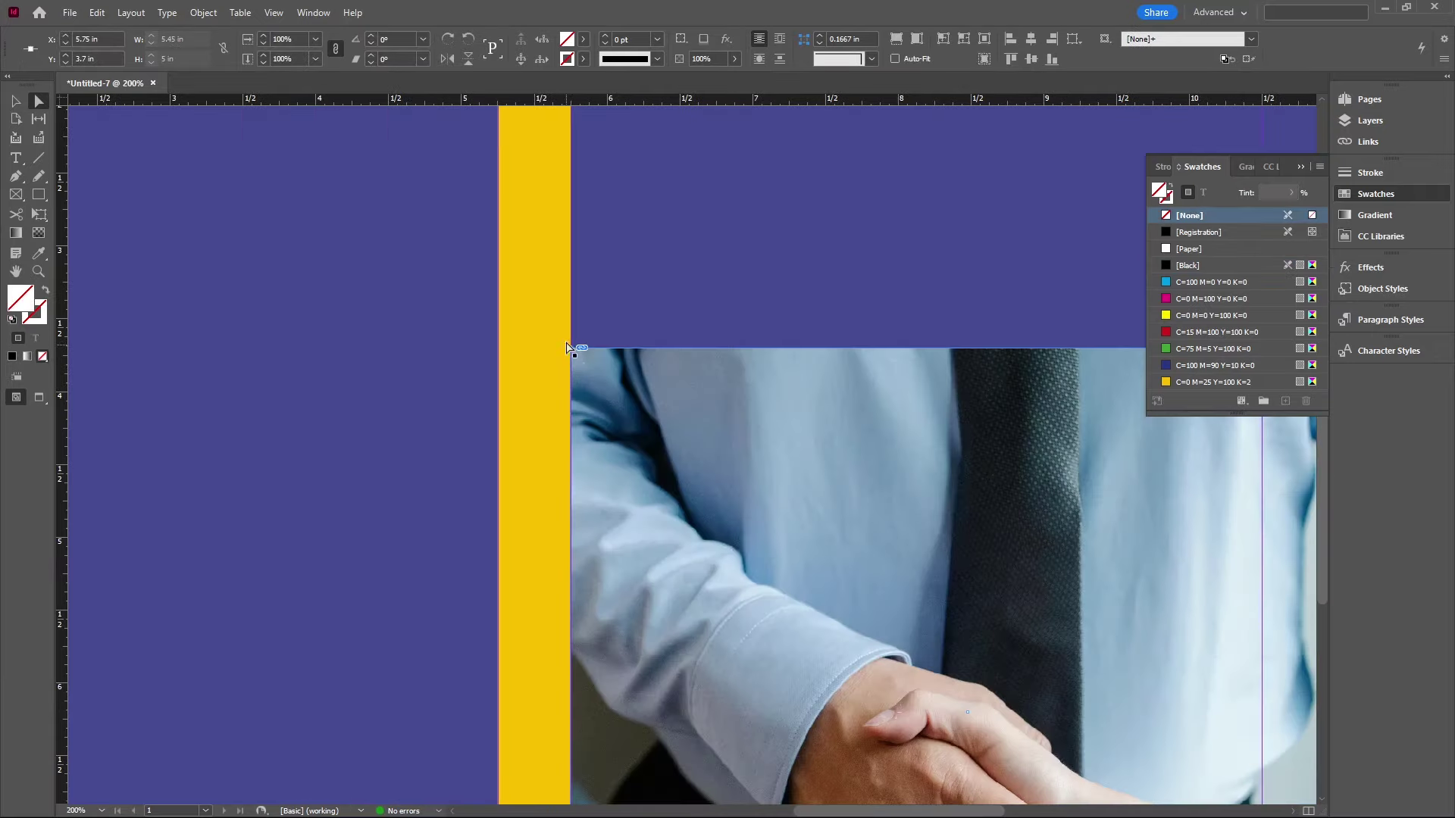
pyautogui.scroll(-2, 581, 352)
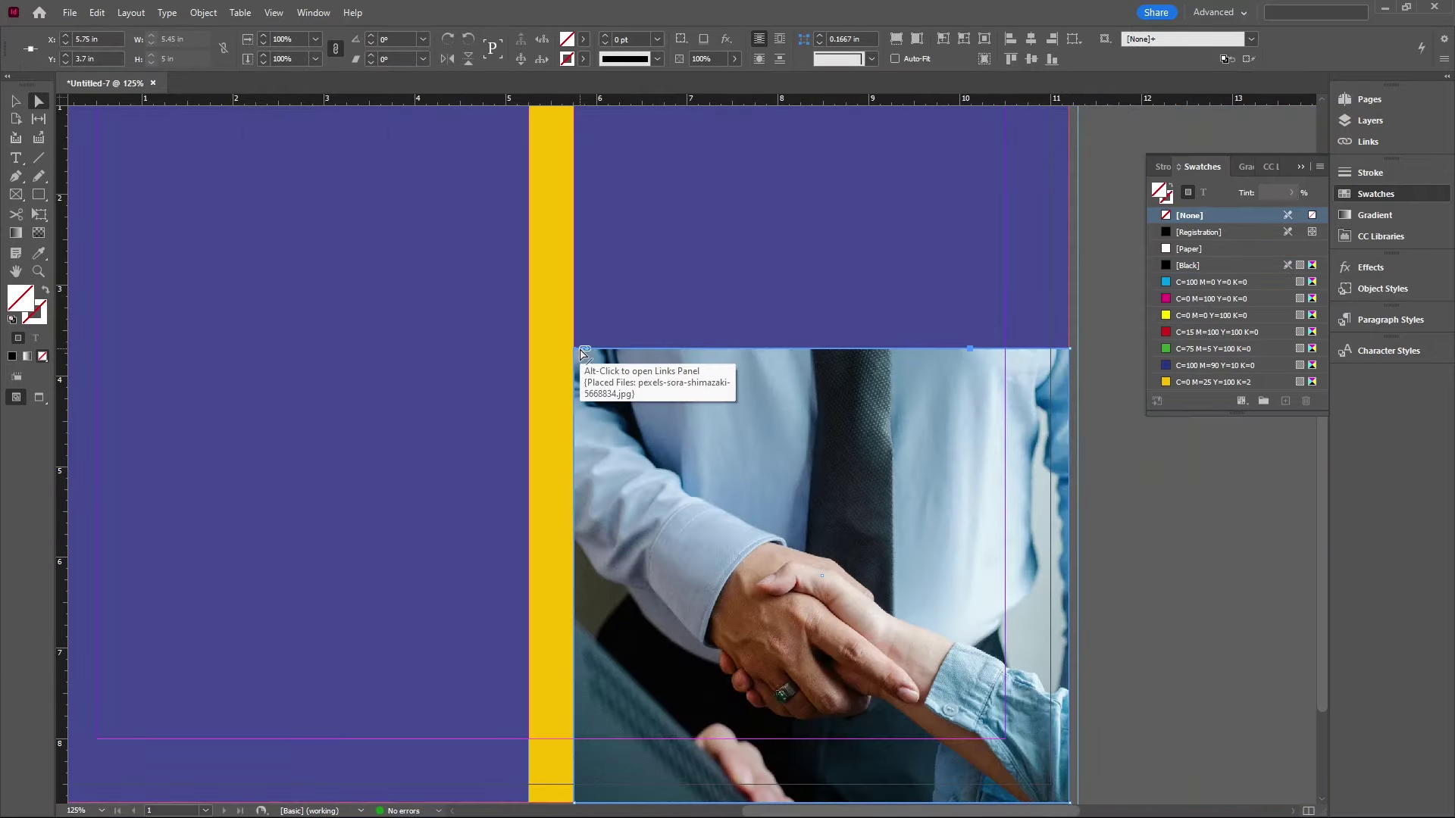
pyautogui.hotkey('shift', 'Down')
pyautogui.hotkey('shift', 'Down')
pyautogui.hotkey('shift', 'Down')
pyautogui.hotkey('shift', 'Down')
pyautogui.hotkey('shift', 'Down')
pyautogui.hotkey('shift', 'Down')
pyautogui.hotkey('shift', 'Down')
pyautogui.hotkey('shift', 'Down')
pyautogui.hotkey('shift', 'Down')
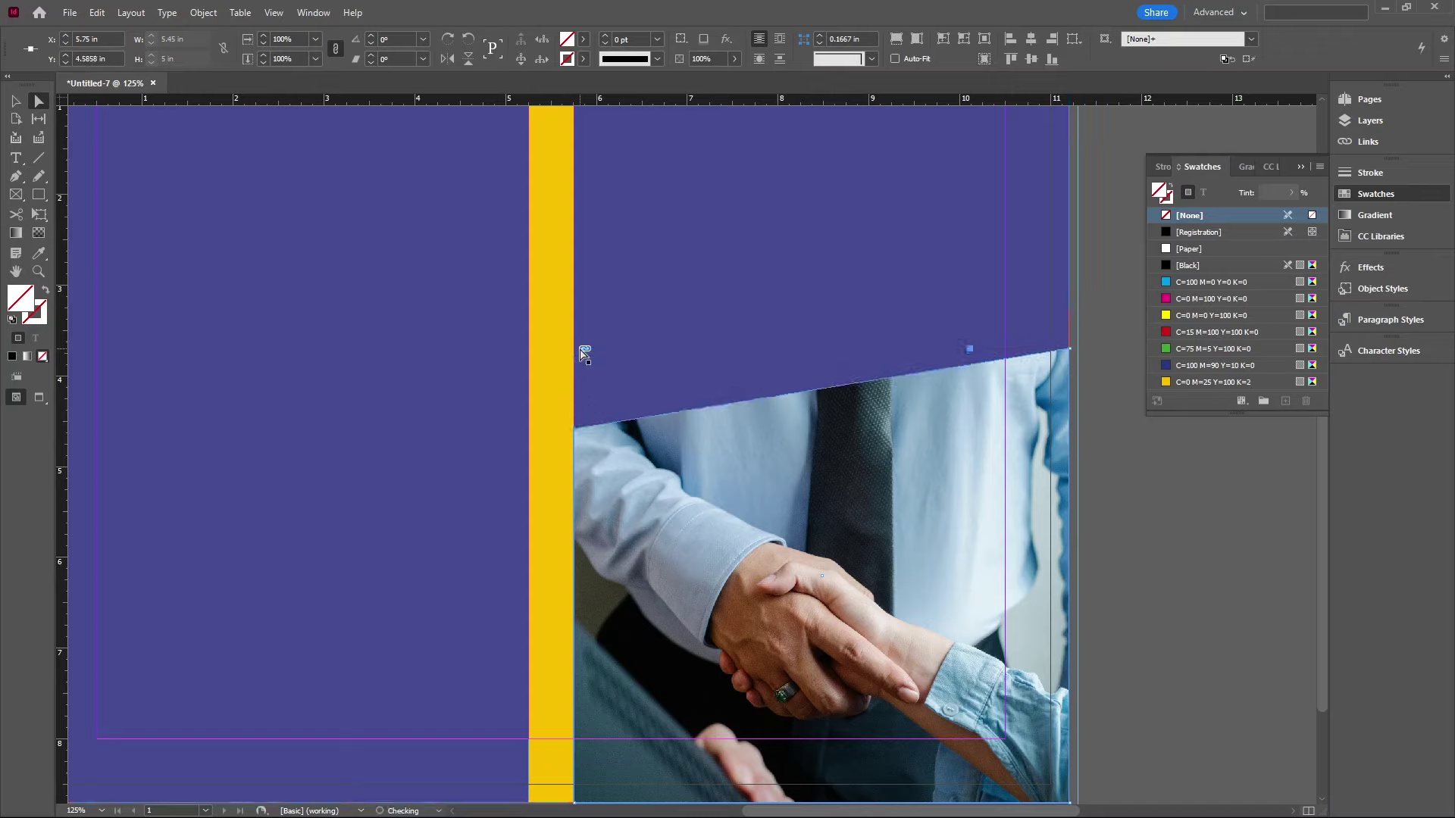
pyautogui.press('Down')
pyautogui.press('Down')
pyautogui.press('Down')
pyautogui.press('Down')
pyautogui.press('Down')
pyautogui.press('Down')
pyautogui.press('Down')
pyautogui.press('Down')
pyautogui.press('Down')
pyautogui.press('Down')
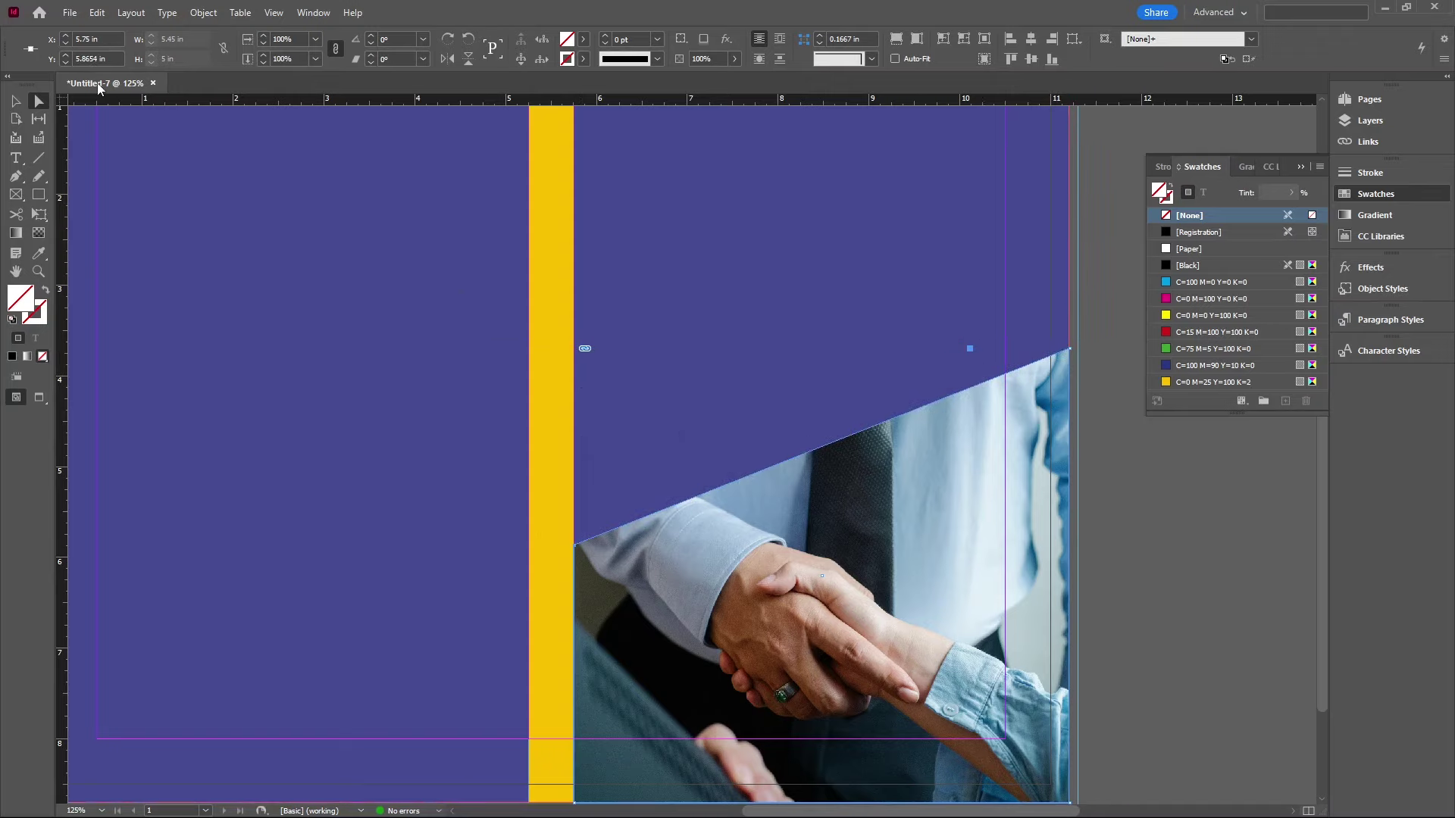
# Step: Give the whole slanted photo frame a stroke in the [Paper] swatch
pyautogui.press('v')
pyautogui.scroll(-1, 439, 434)
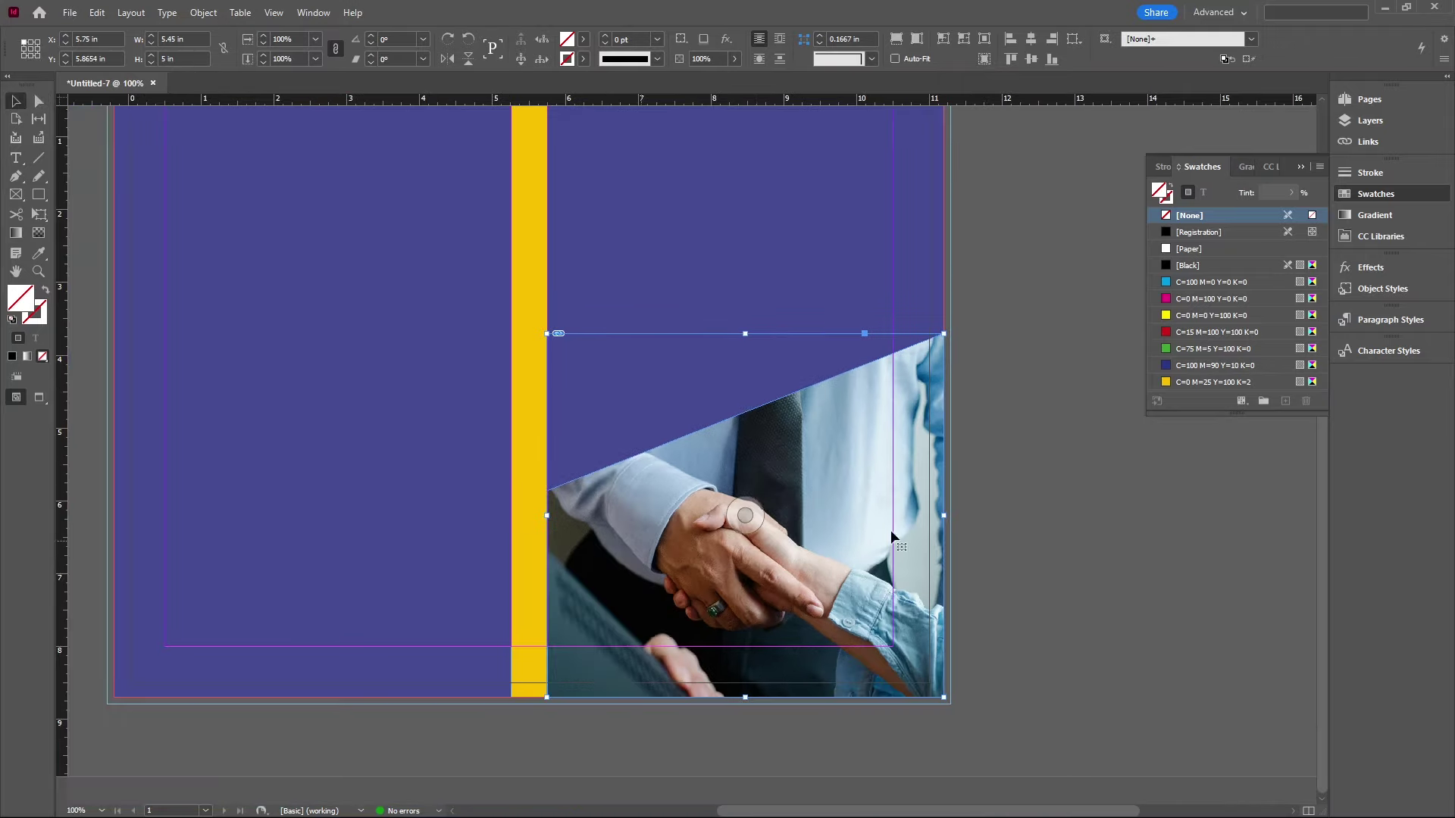
pyautogui.click(1371, 173)
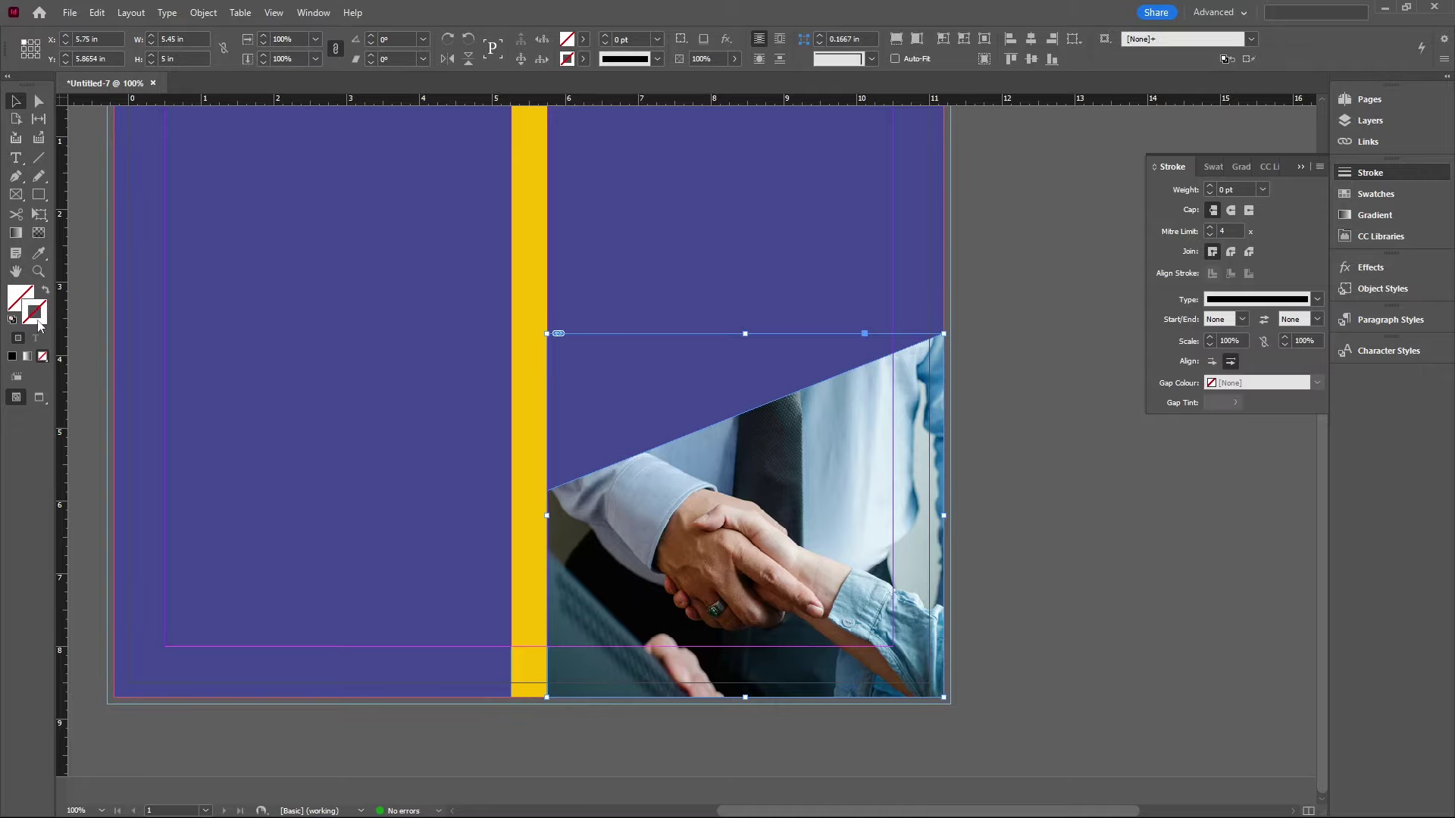
pyautogui.click(1365, 194)
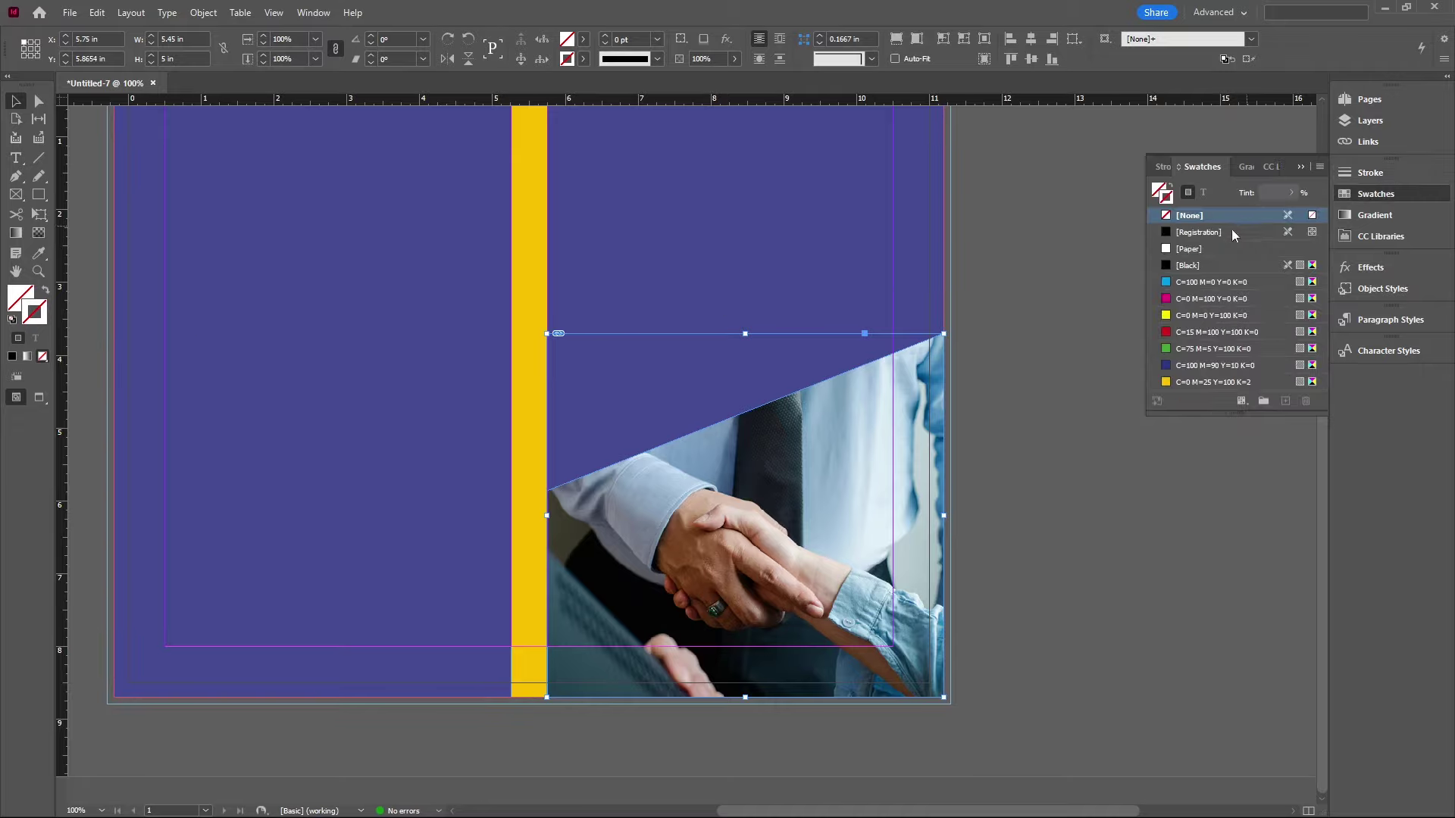
pyautogui.click(1189, 251)
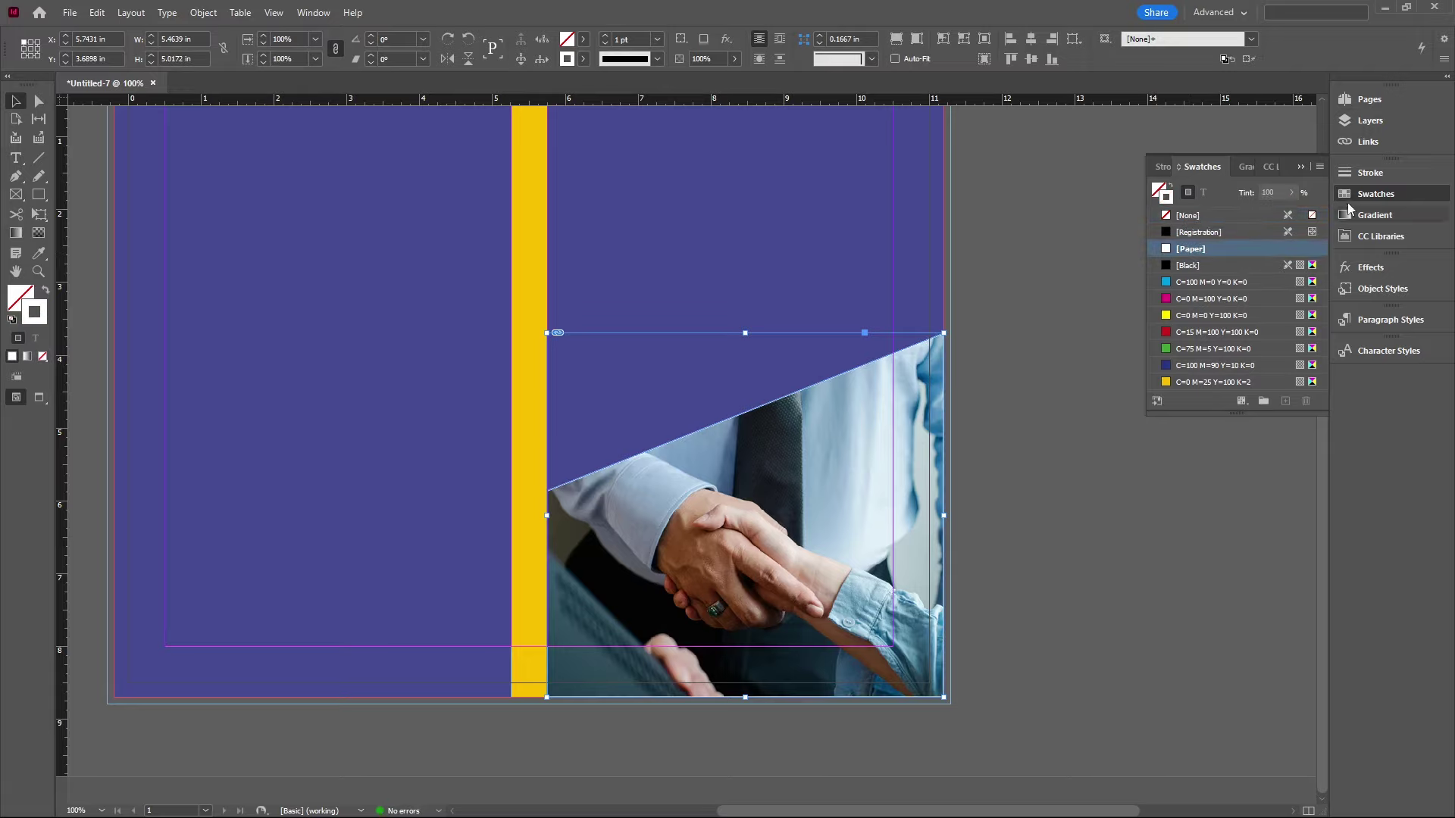
# Step: Align the photo frame's stroke to the inside, set its weight to 14 pt, and preview the cover
pyautogui.click(1369, 174)
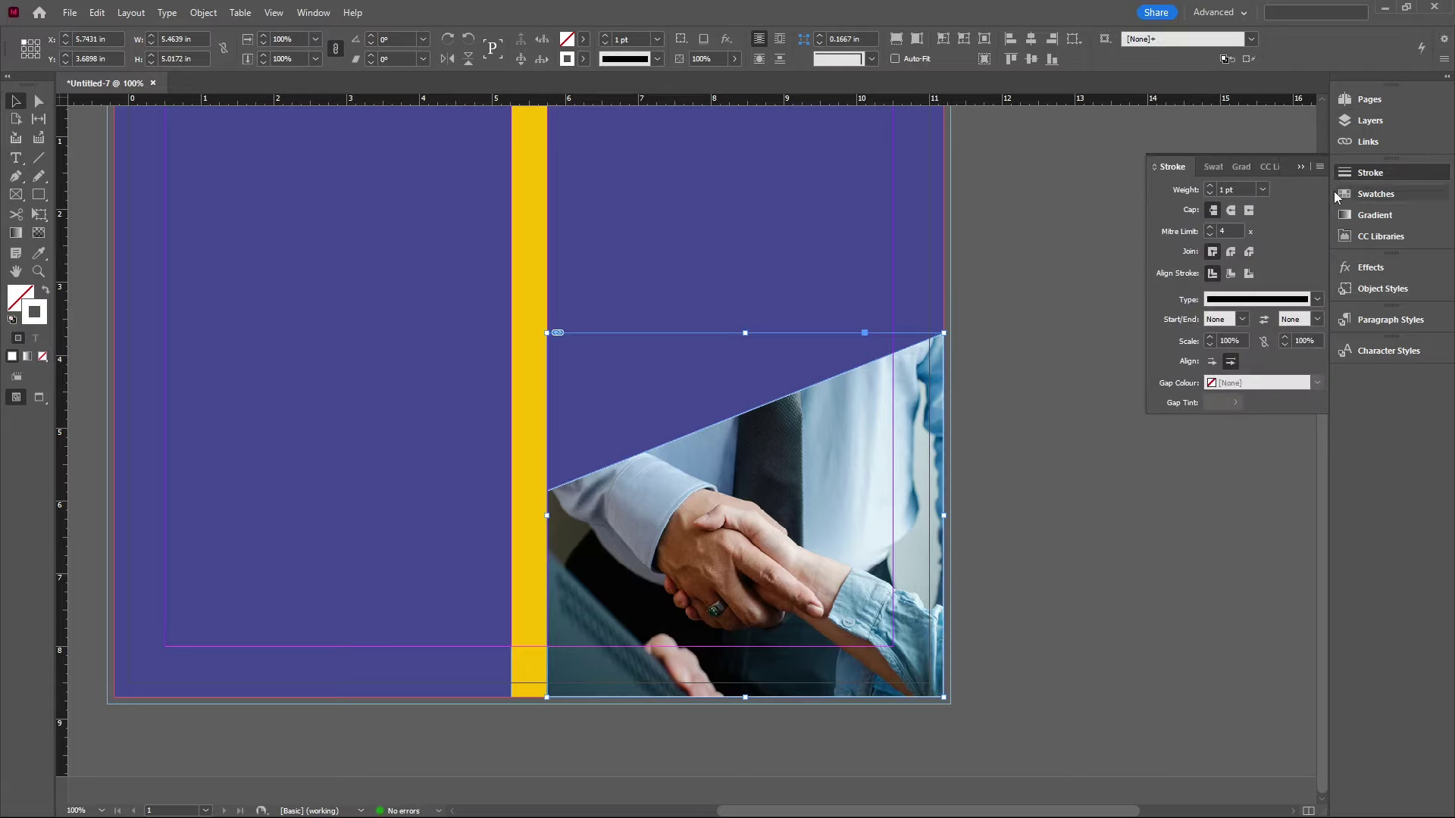
pyautogui.click(1230, 274)
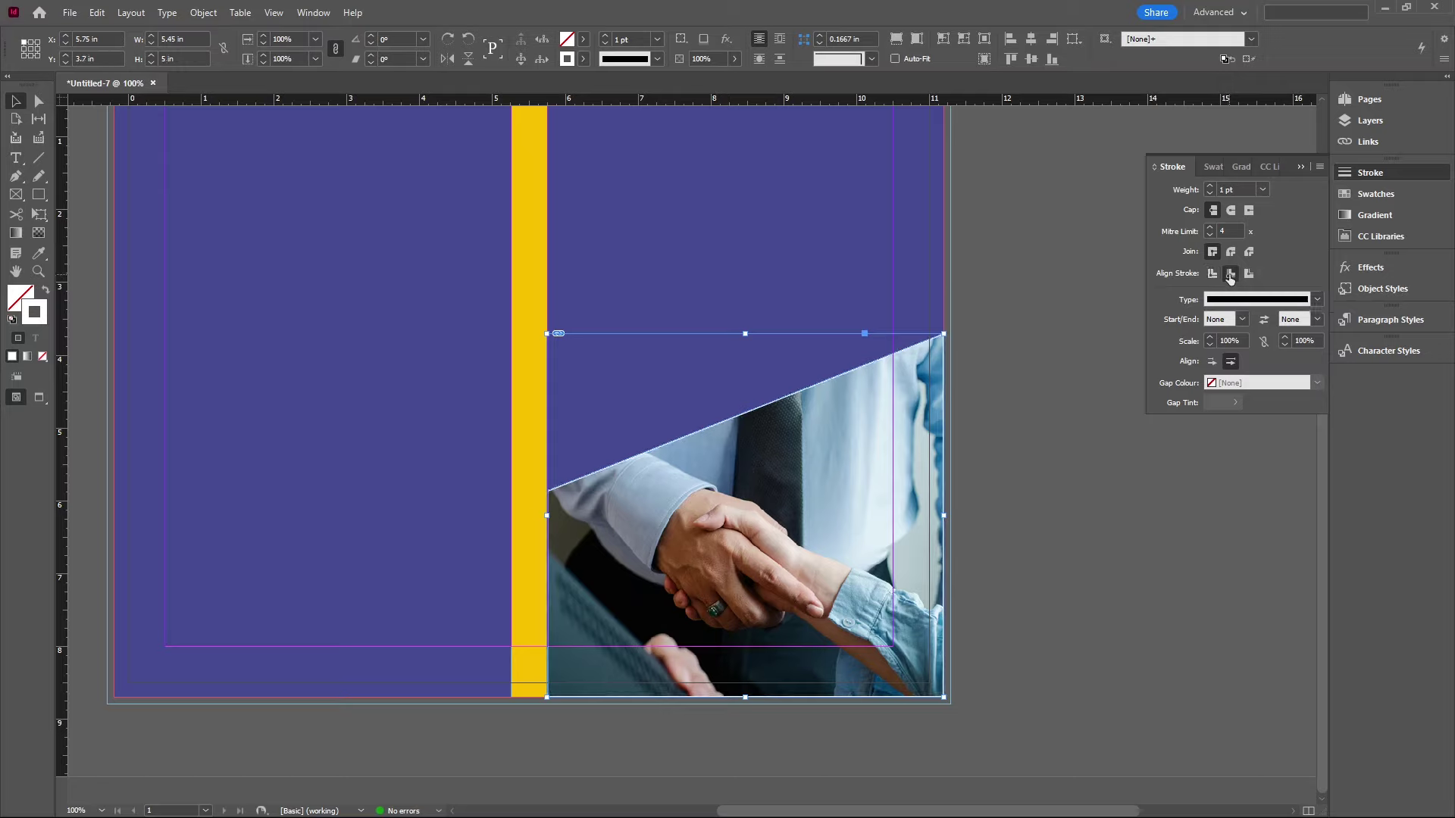
pyautogui.click(1210, 186)
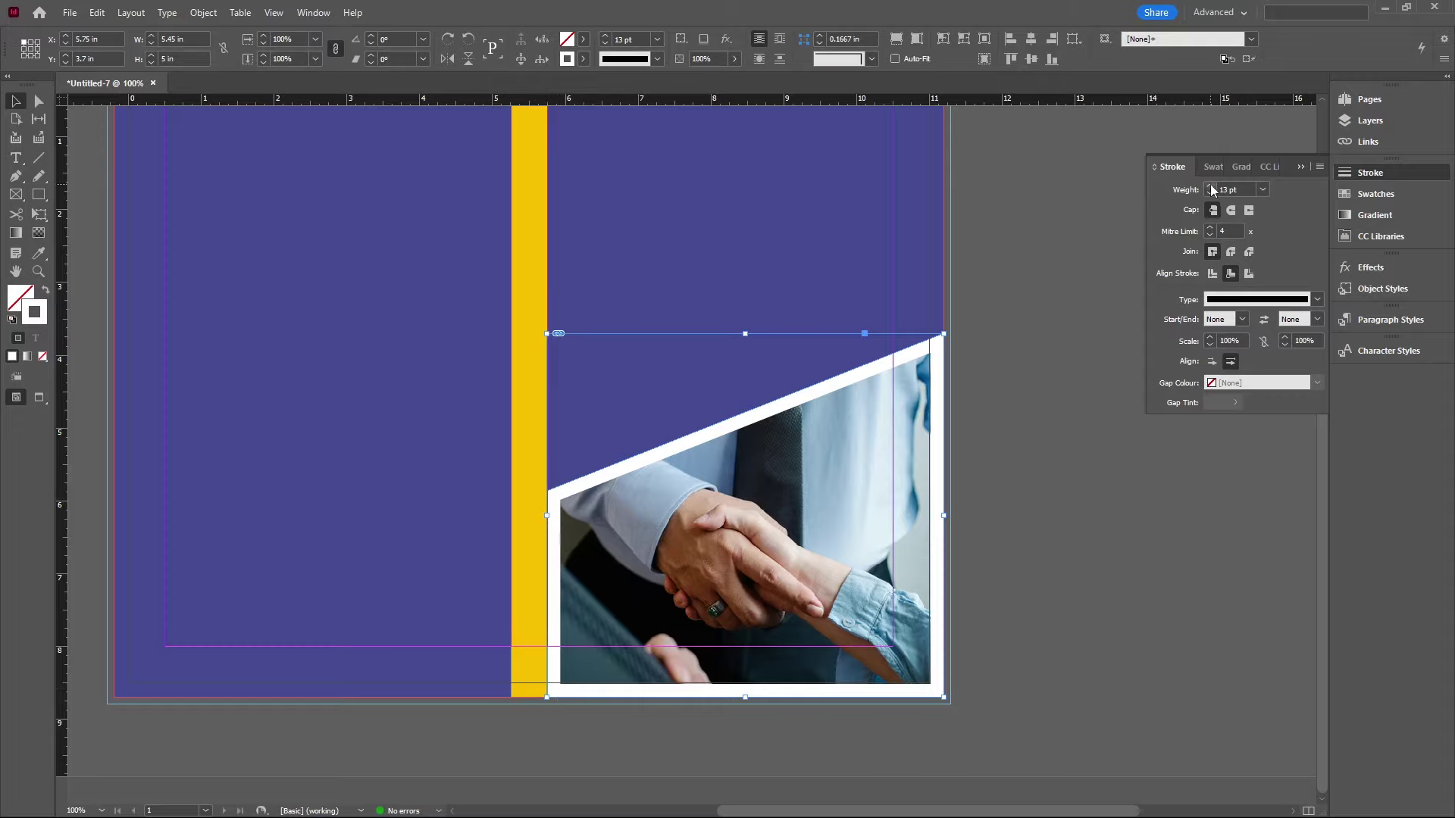
pyautogui.click(1053, 408)
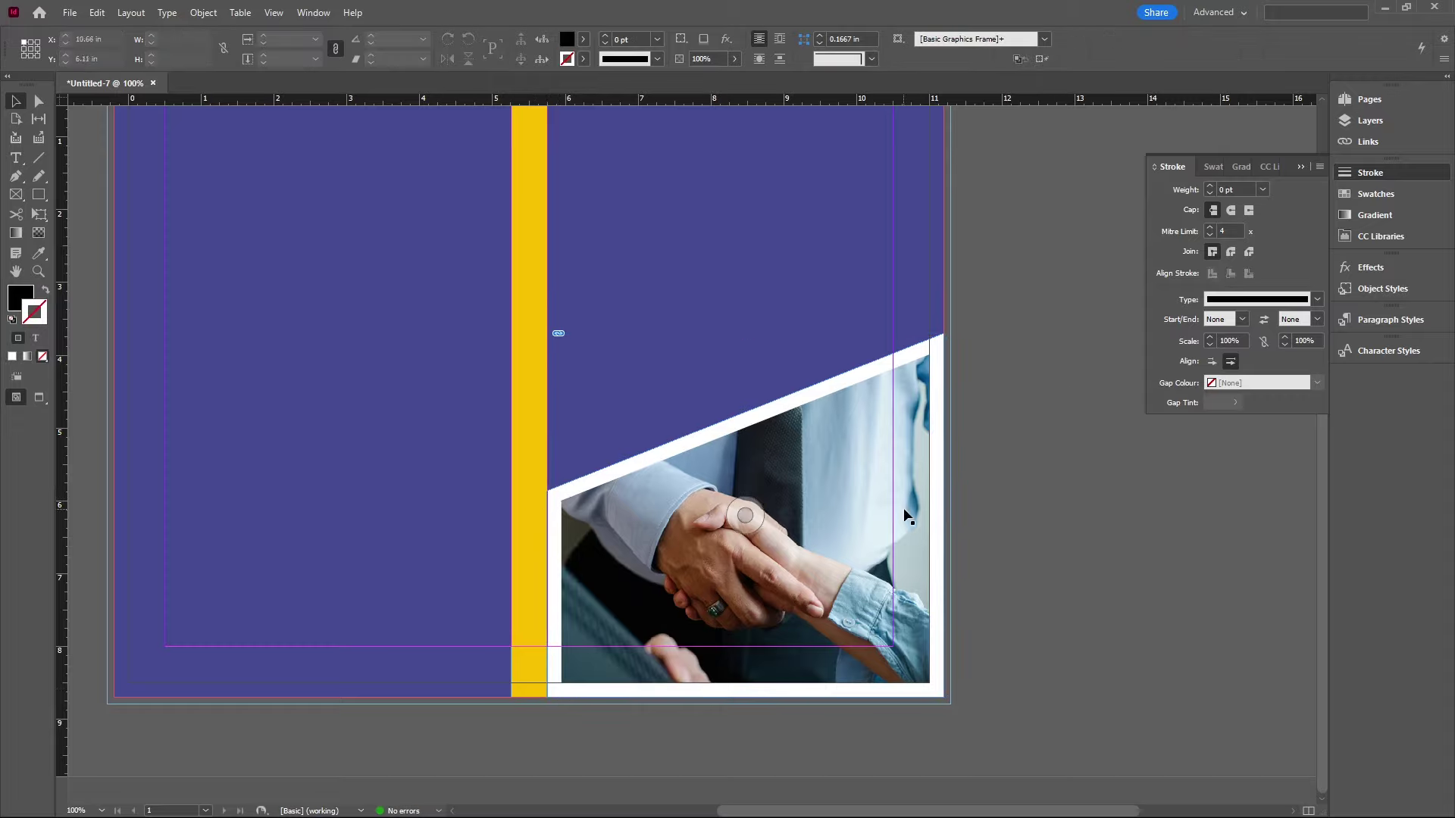
pyautogui.press('w')
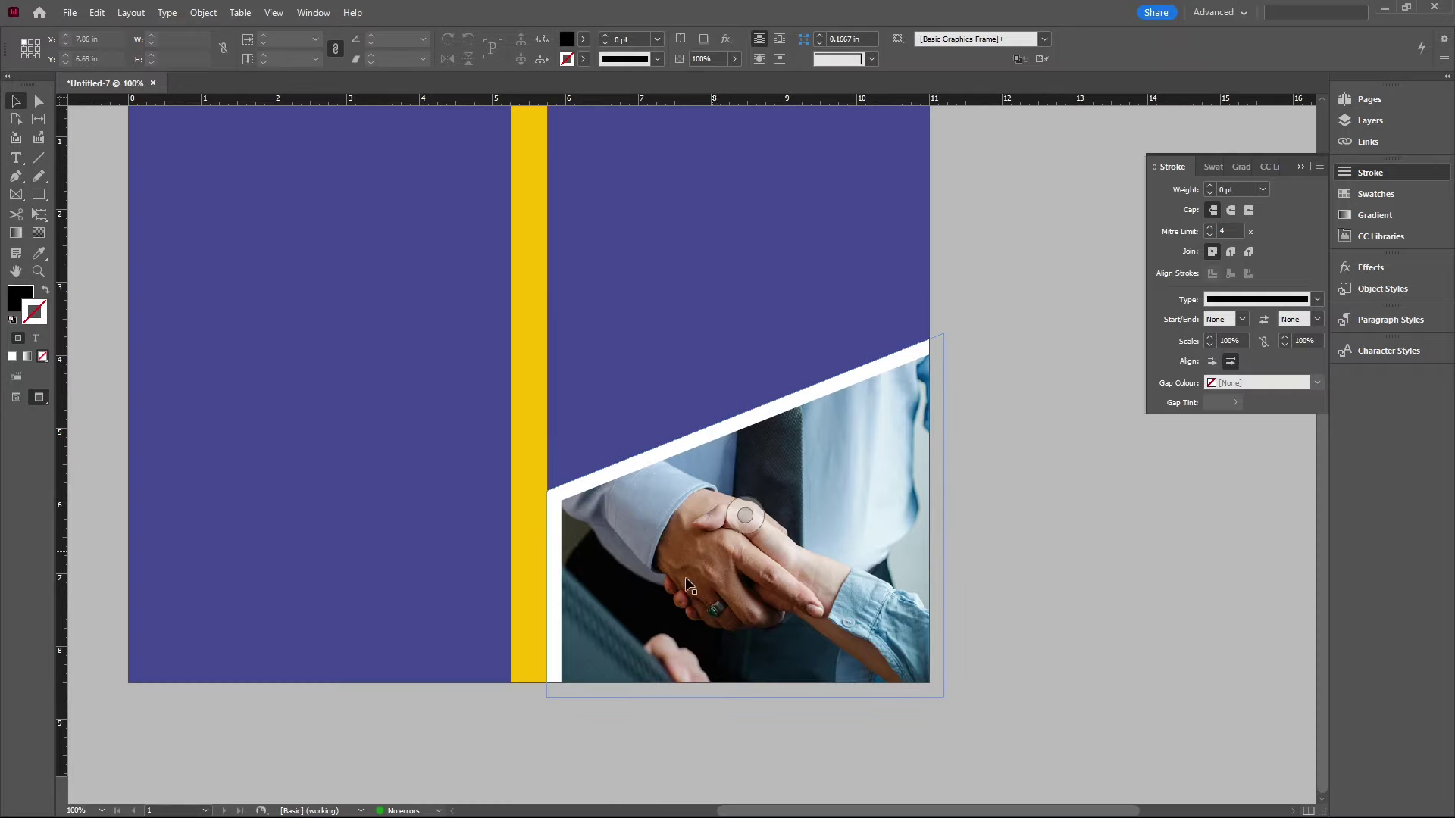
pyautogui.press('w')
# Step: Scale the stroked photo down to 5.25 in wide and 4.8165 in high so its lower outer corner meets the page corner, and preview it
pyautogui.click(614, 661)
pyautogui.scroll(-1, 613, 662)
pyautogui.scroll(2, 742, 709)
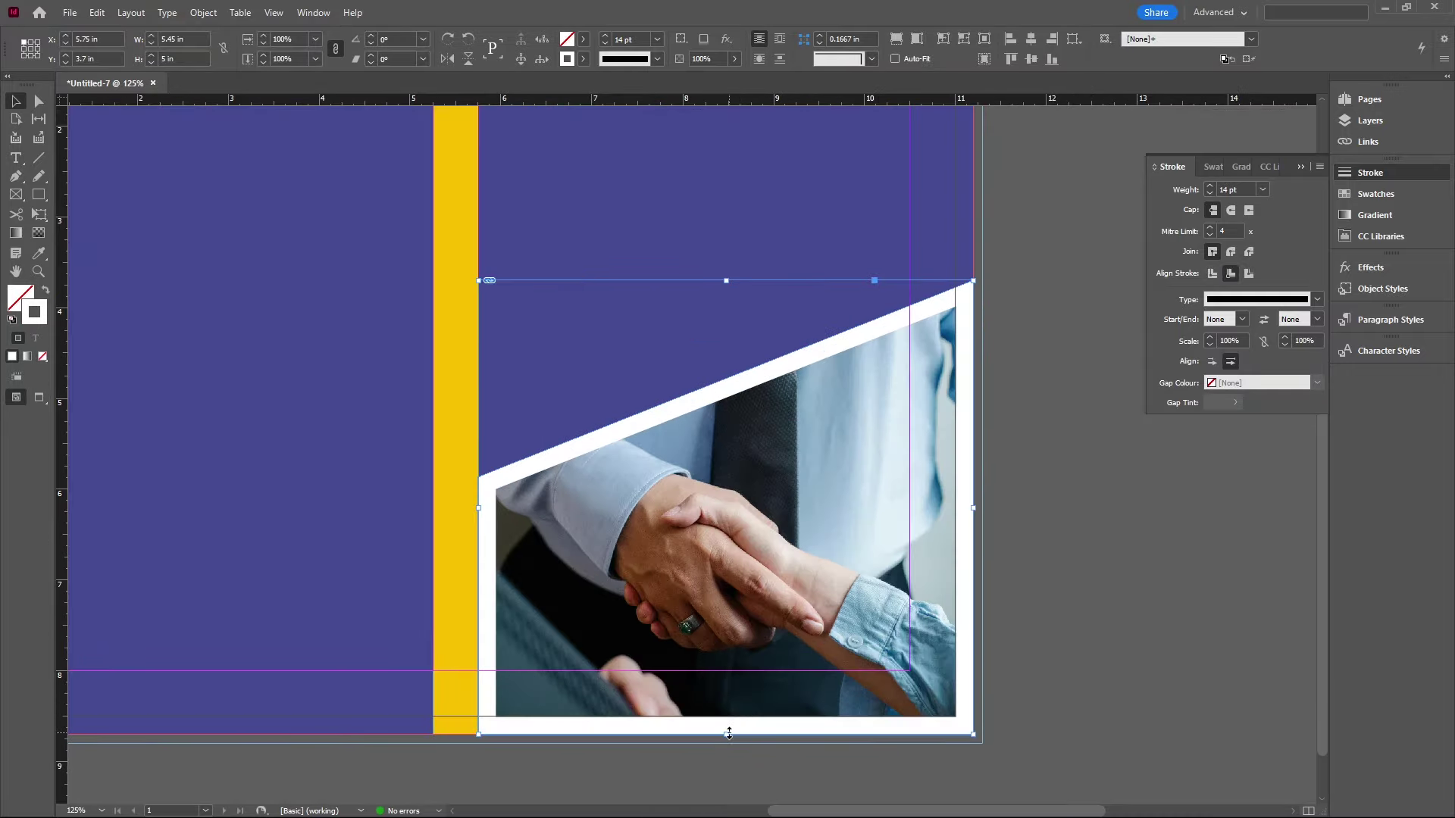
pyautogui.moveTo(973, 734); pyautogui.dragTo(957, 718)
pyautogui.click(1029, 691)
pyautogui.press('w')
pyautogui.scroll(-1, 1021, 689)
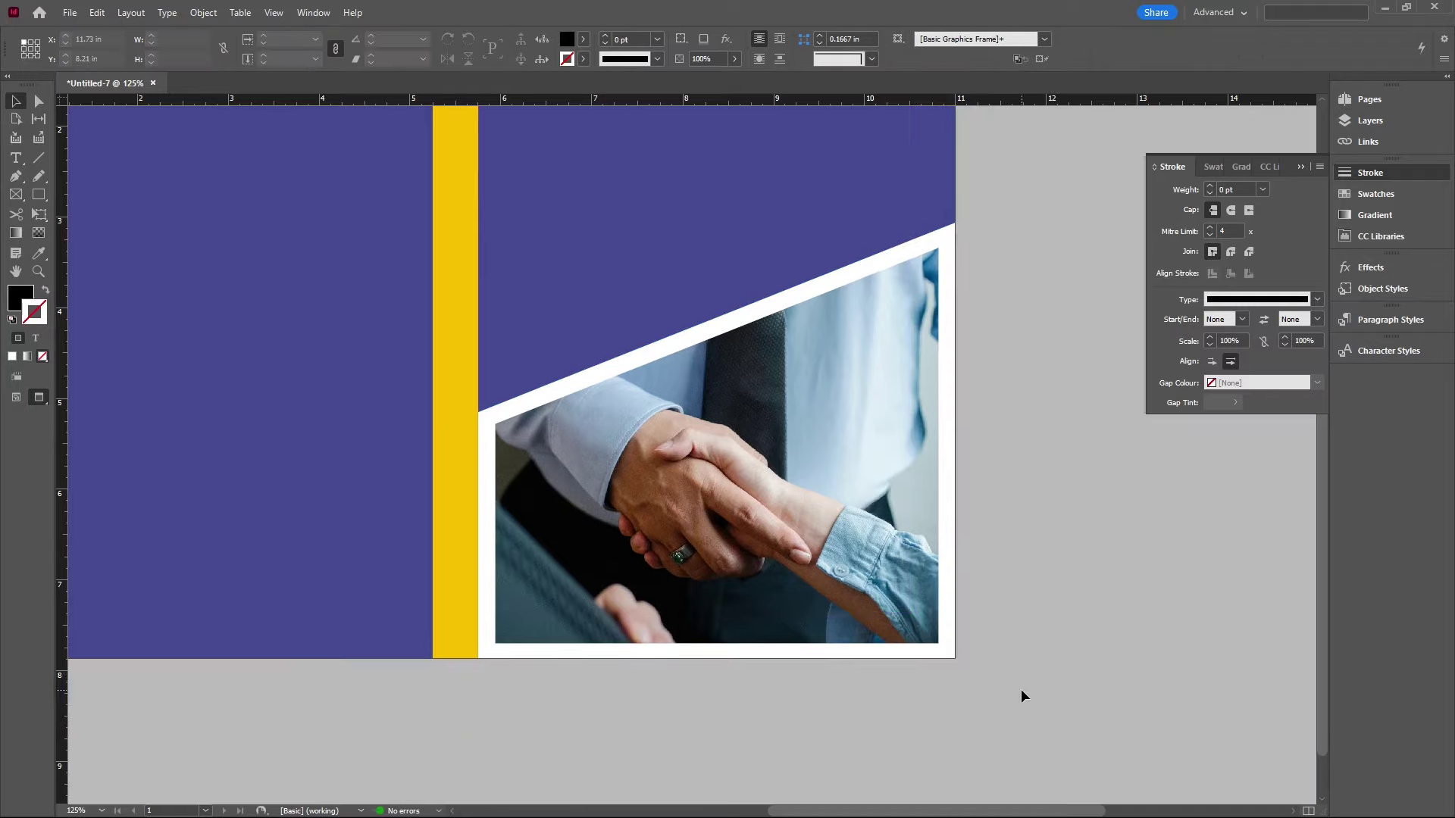
pyautogui.press('w')
pyautogui.press('w')
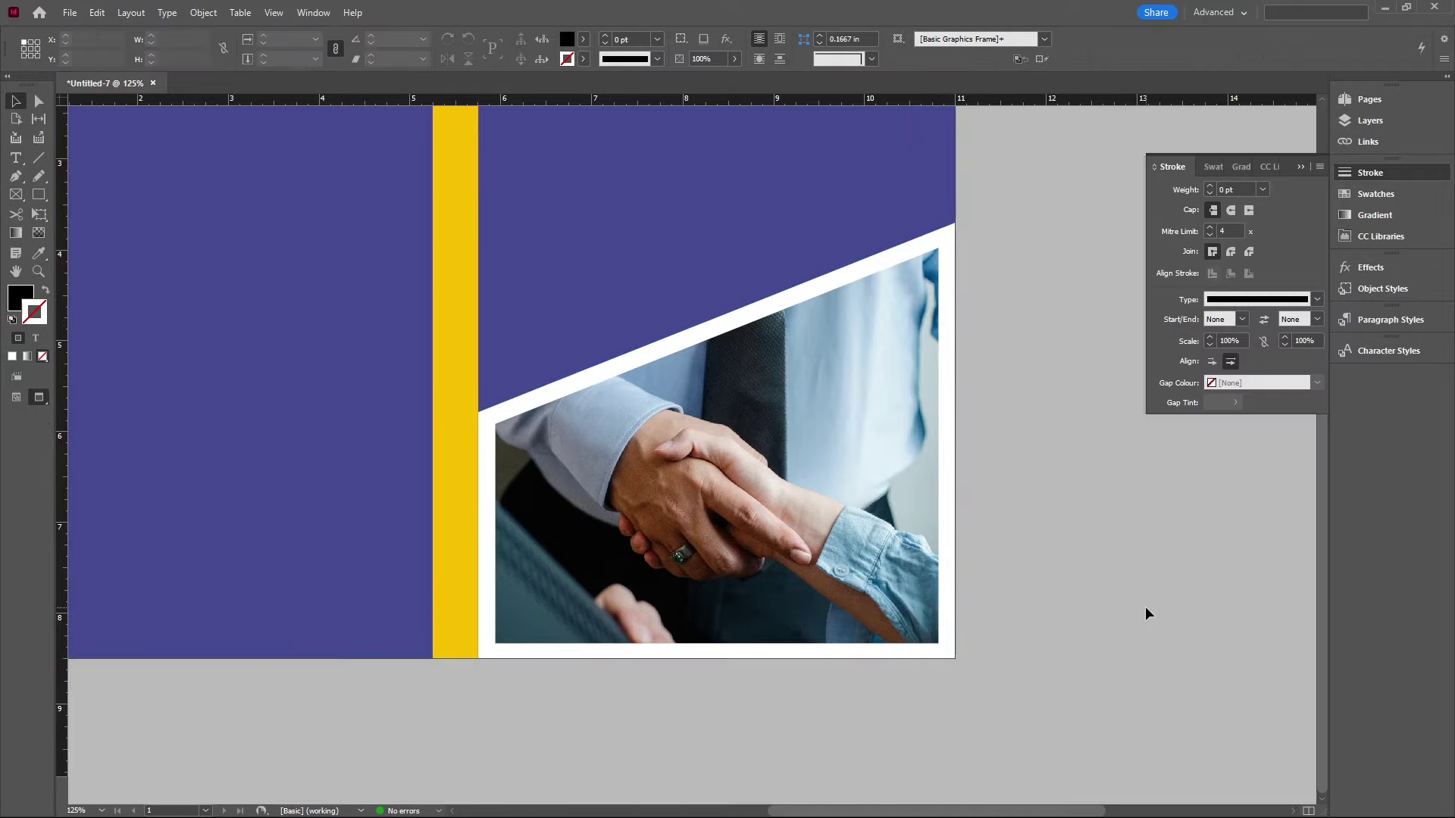
pyautogui.hotkey('ctrl', '1')
pyautogui.press('w')
pyautogui.press('w')
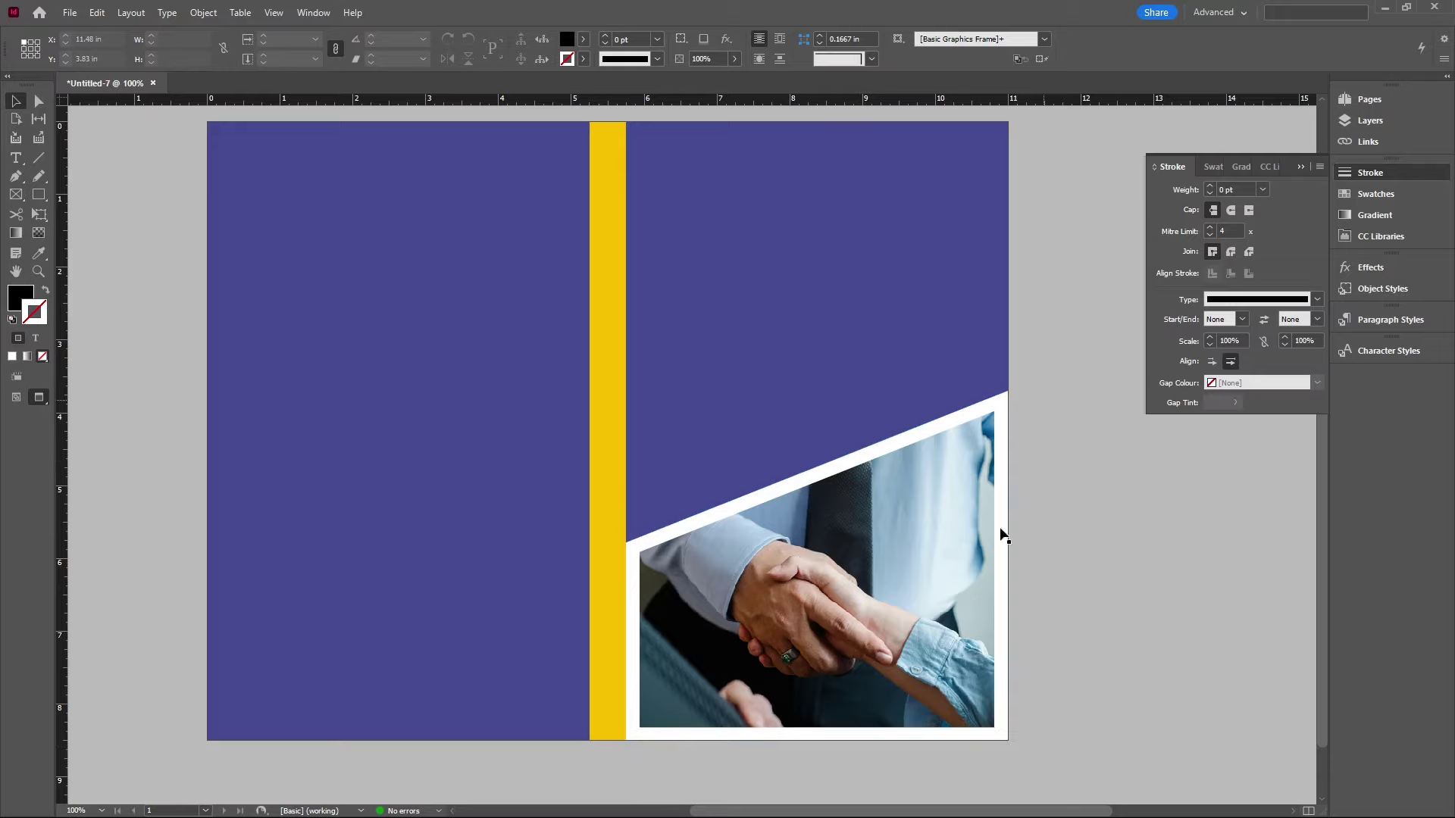
# Step: Narrow the photo frame to 4.75 in wide so its outer edge meets the margin guide
pyautogui.click(962, 560)
pyautogui.press('w')
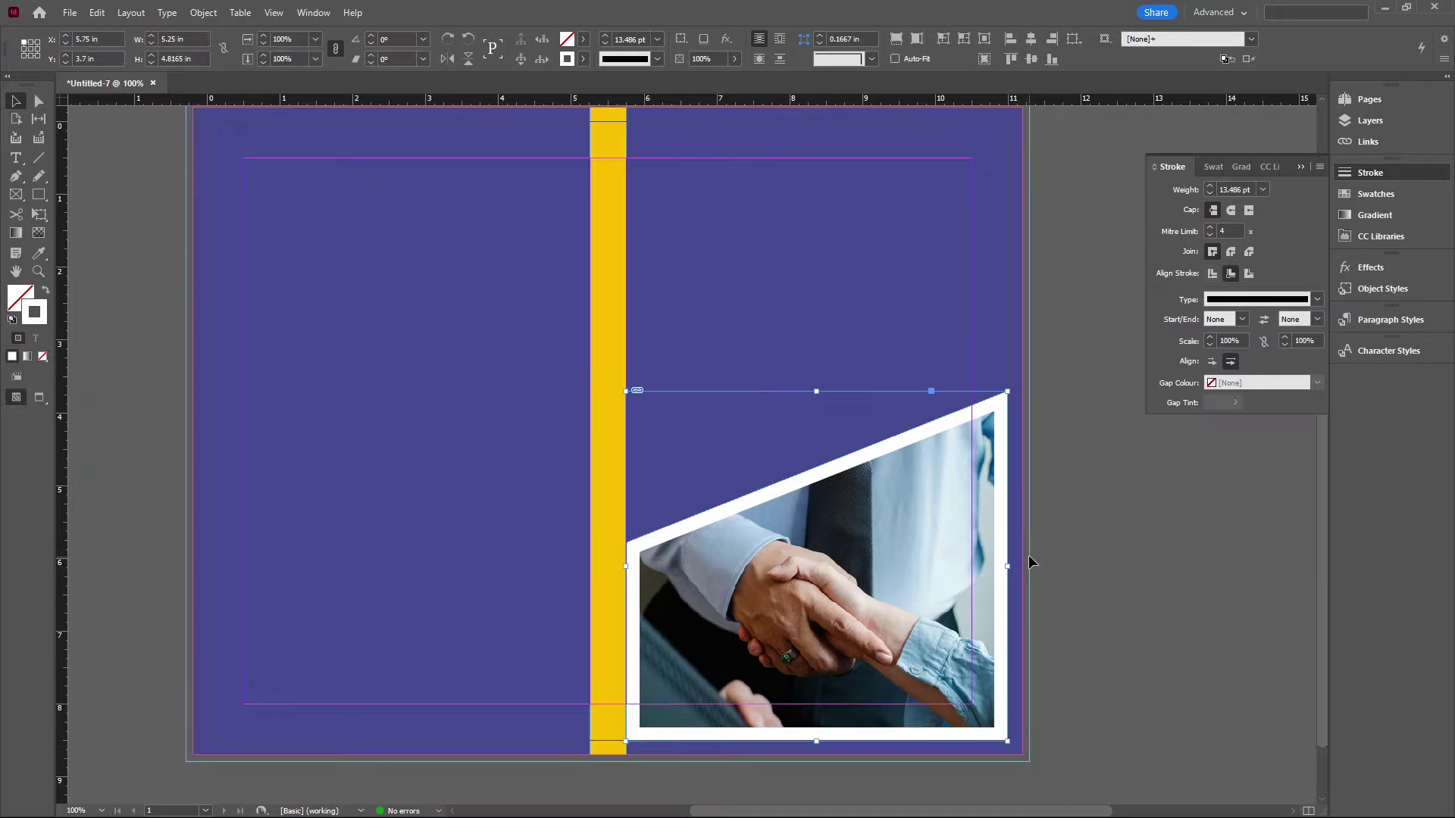
pyautogui.moveTo(1007, 568); pyautogui.dragTo(971, 568)
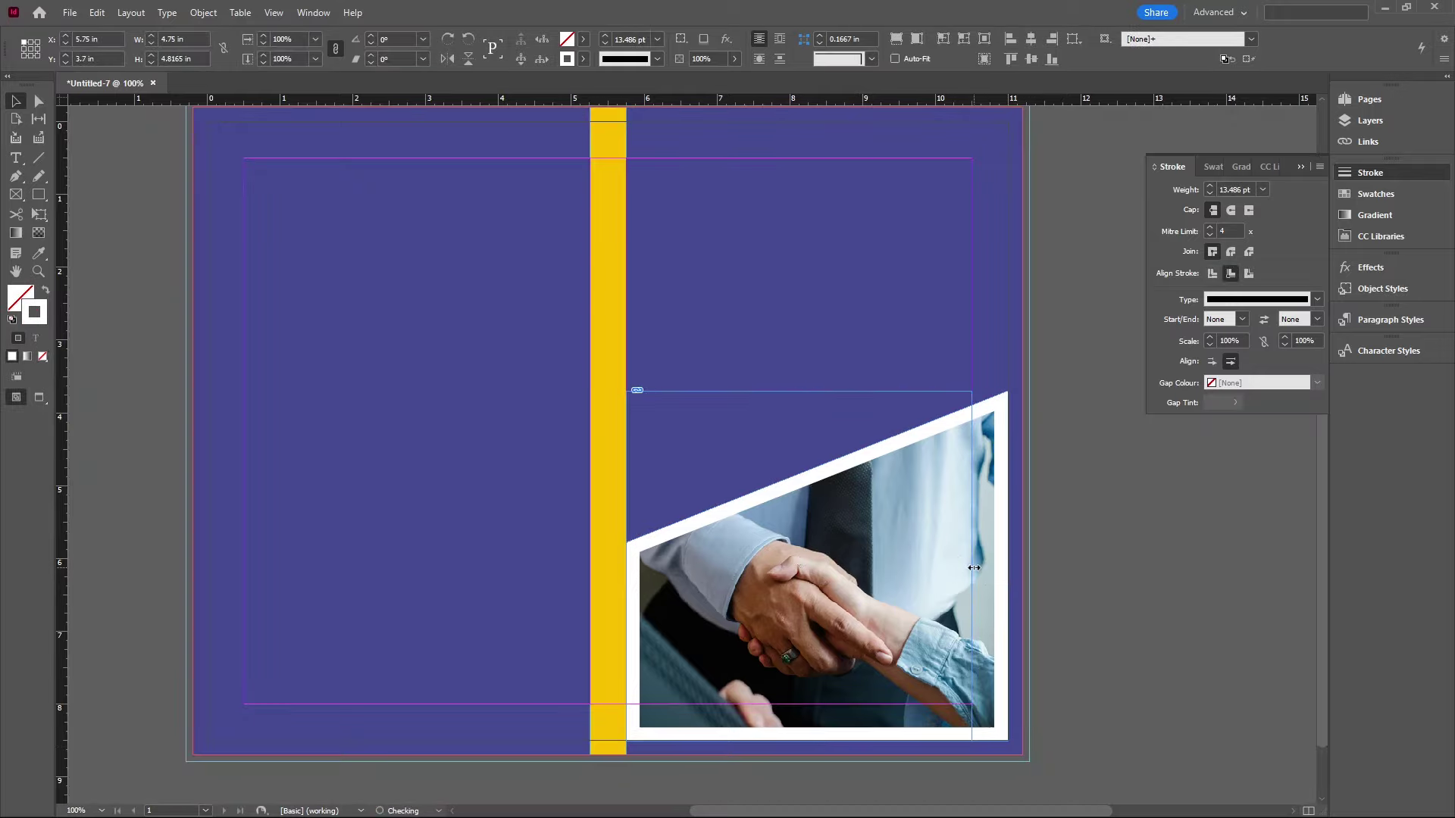
pyautogui.click(1065, 562)
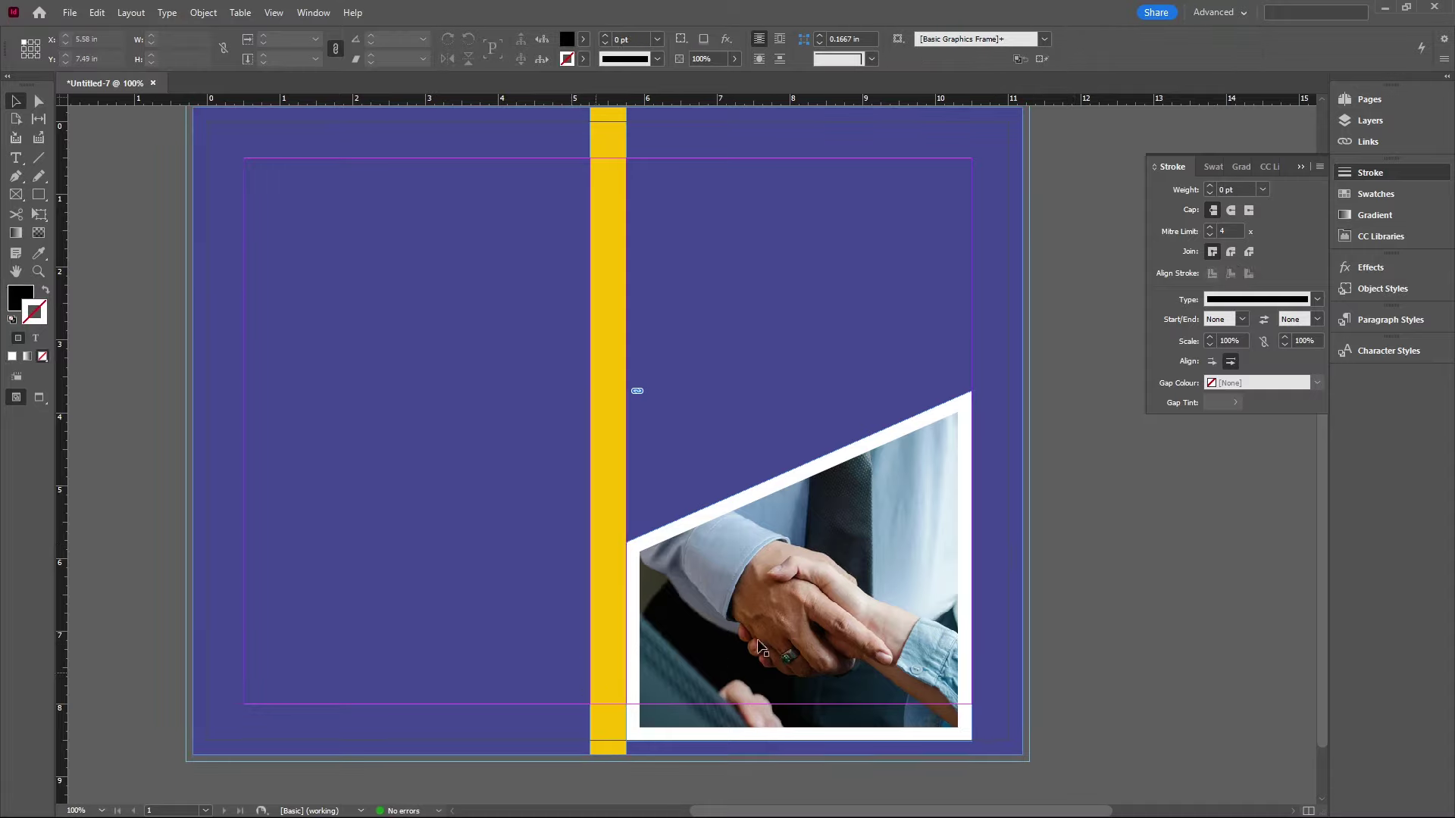
# Step: Paste a copy of the white-bordered slanted photo exactly in place over the original
pyautogui.press('w')
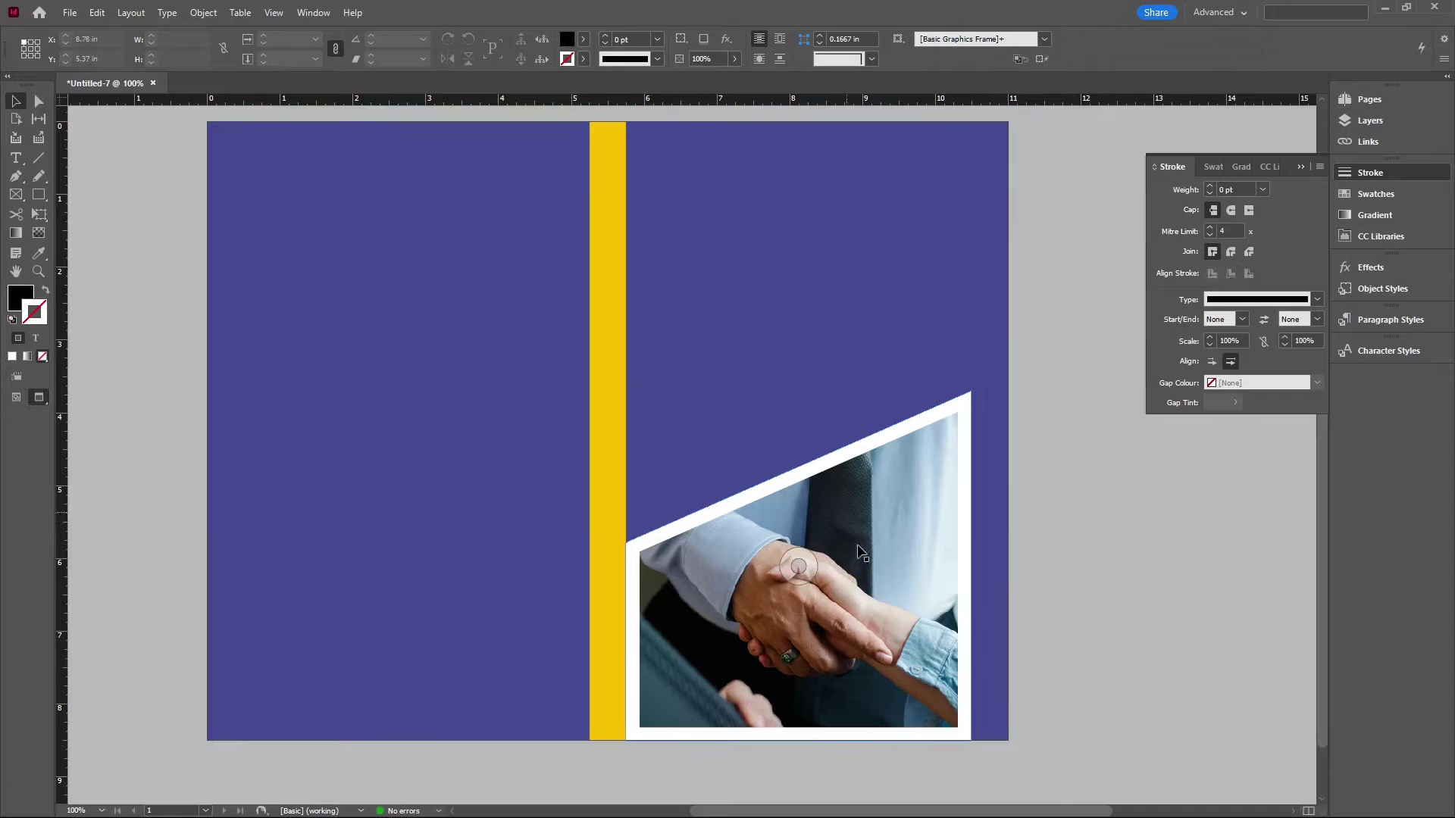
pyautogui.moveTo(832, 507); pyautogui.dragTo(1021, 386)
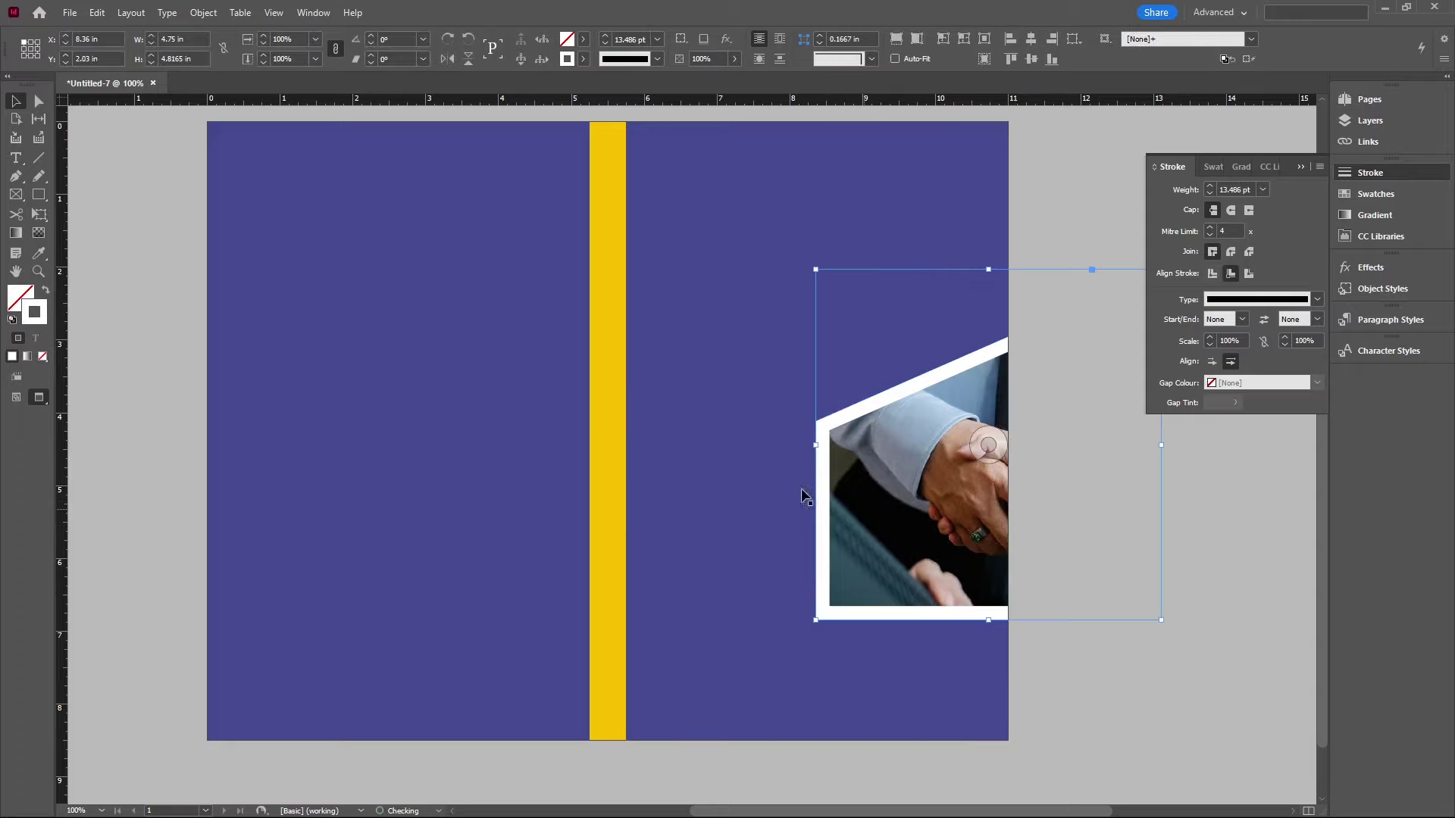
pyautogui.hotkey('ctrl', 'z')
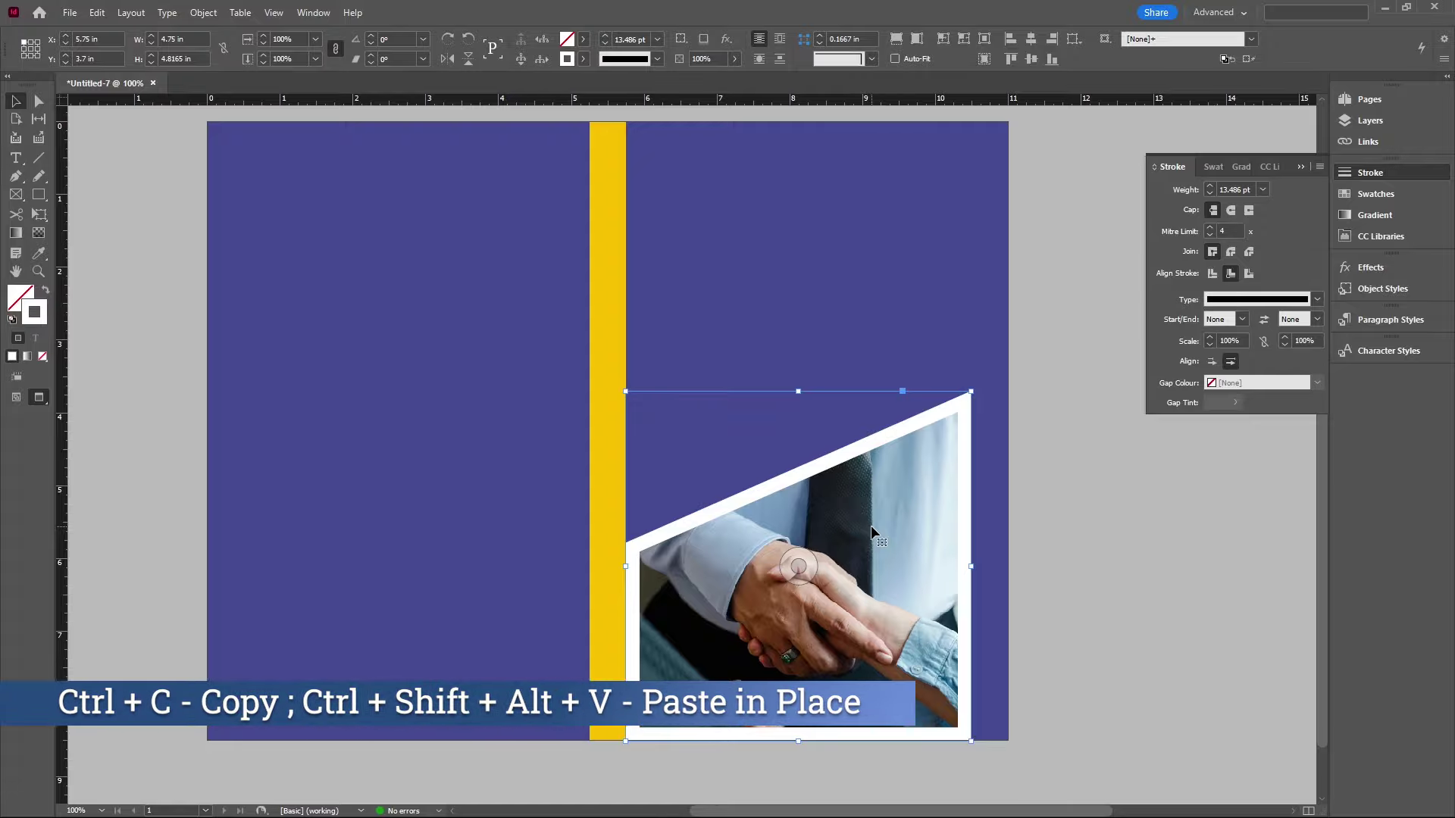
pyautogui.hotkey('ctrl', 'shift', 'alt', 'v')
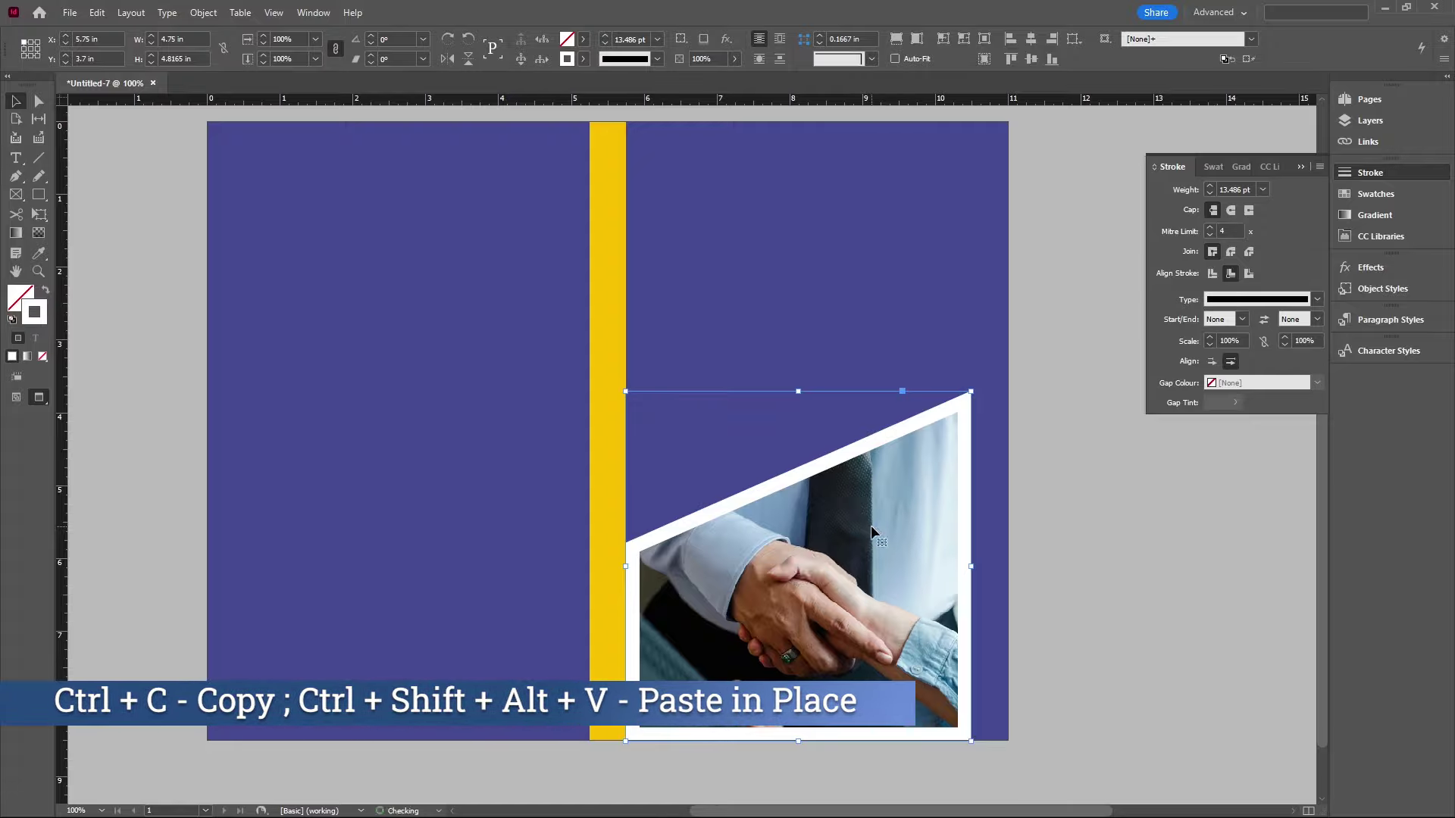
pyautogui.moveTo(896, 497); pyautogui.dragTo(1161, 530)
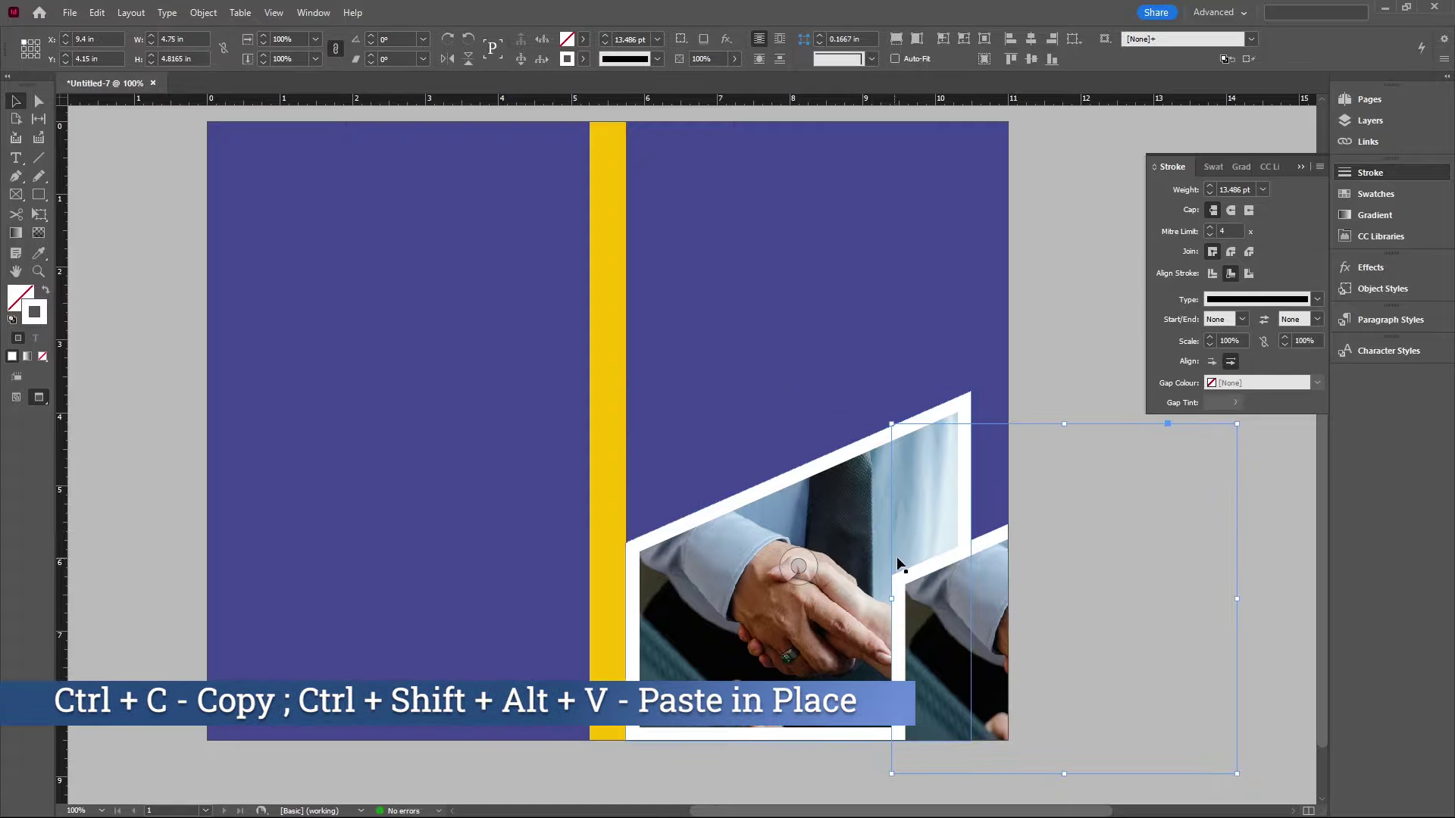
pyautogui.hotkey('ctrl', 'z')
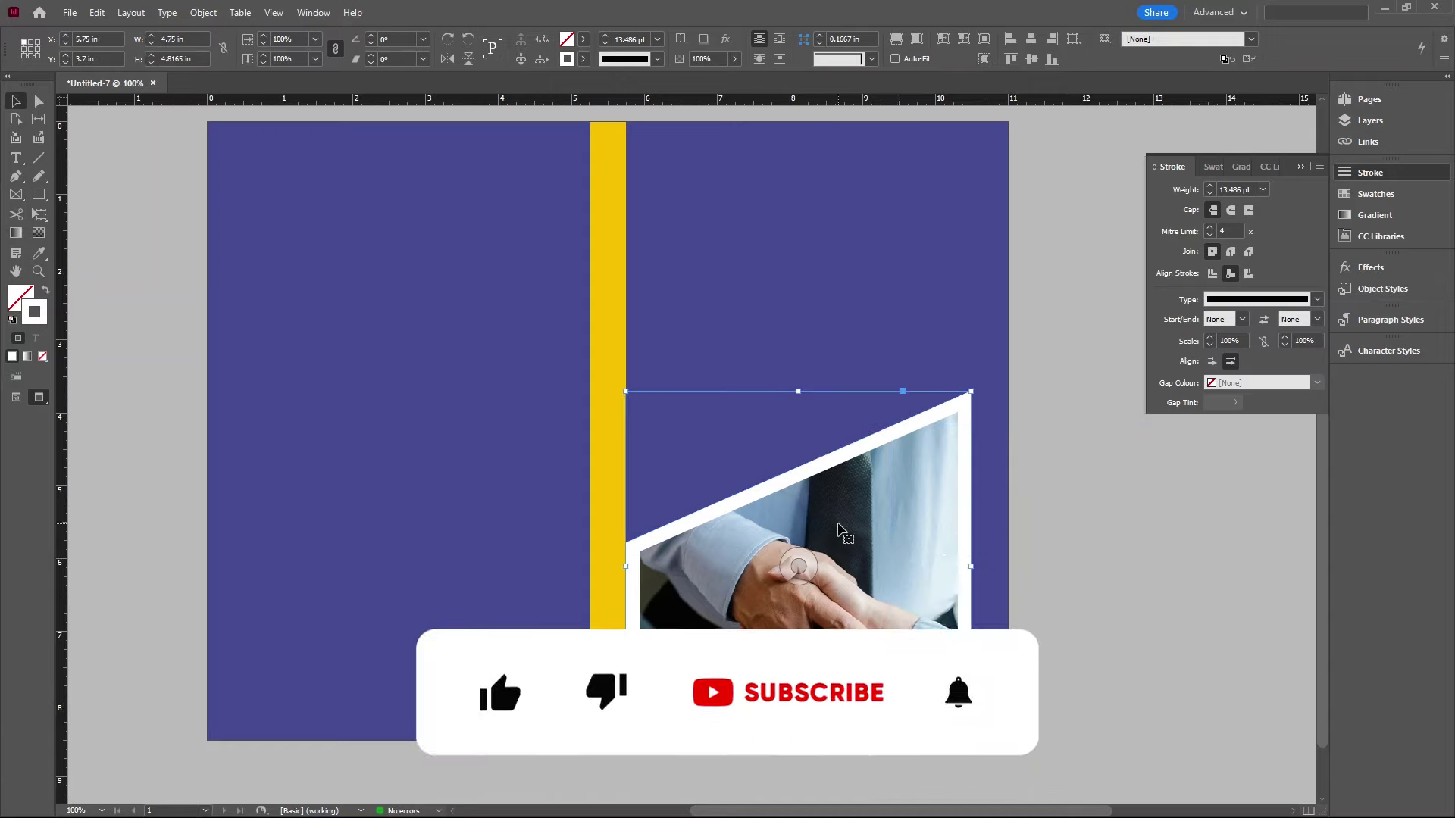
# Step: Delete the image inside the pasted copy, leaving only its empty slanted frame
pyautogui.click(799, 567)
pyautogui.press('Delete')
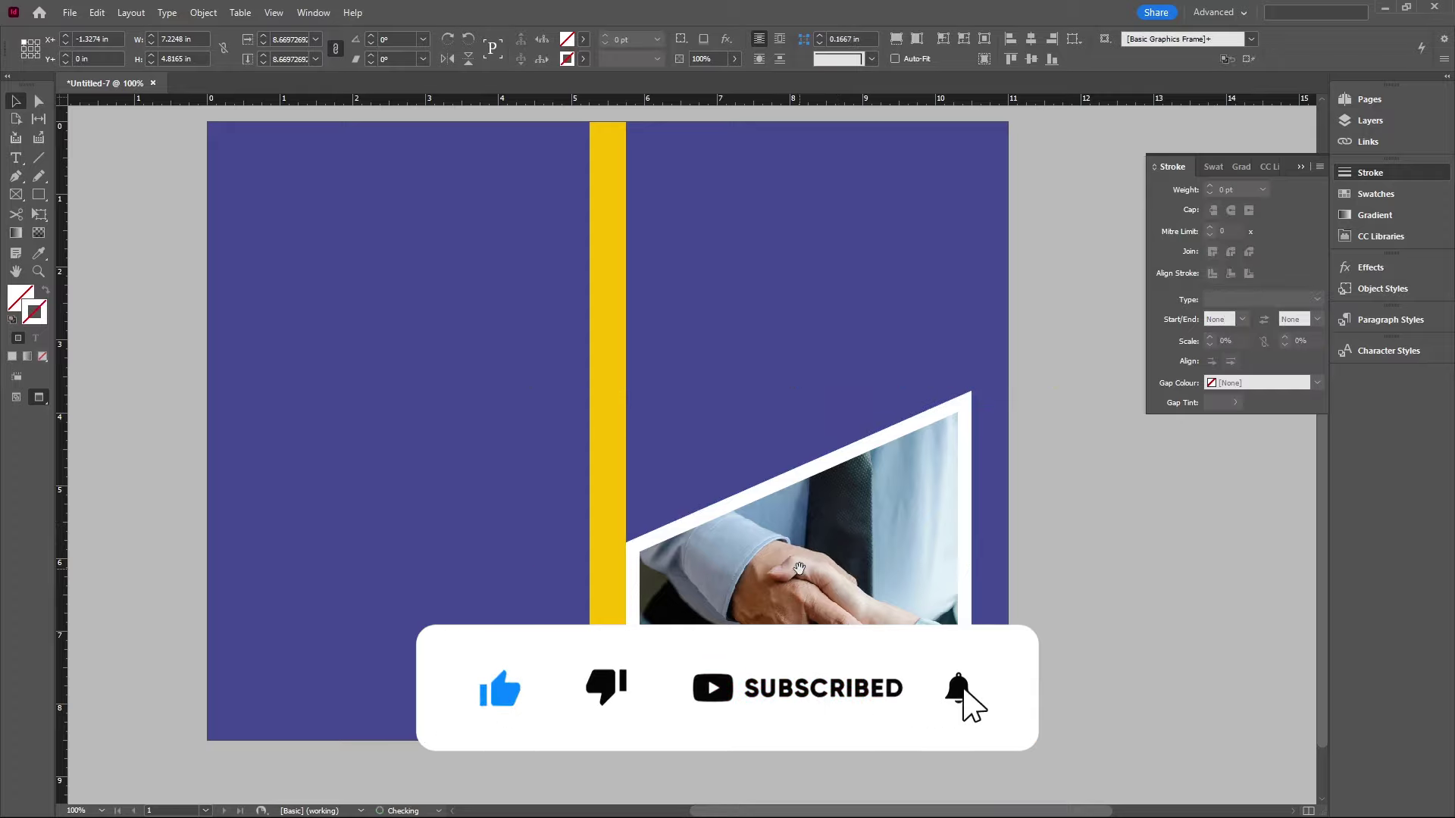
pyautogui.moveTo(874, 576); pyautogui.dragTo(1123, 564)
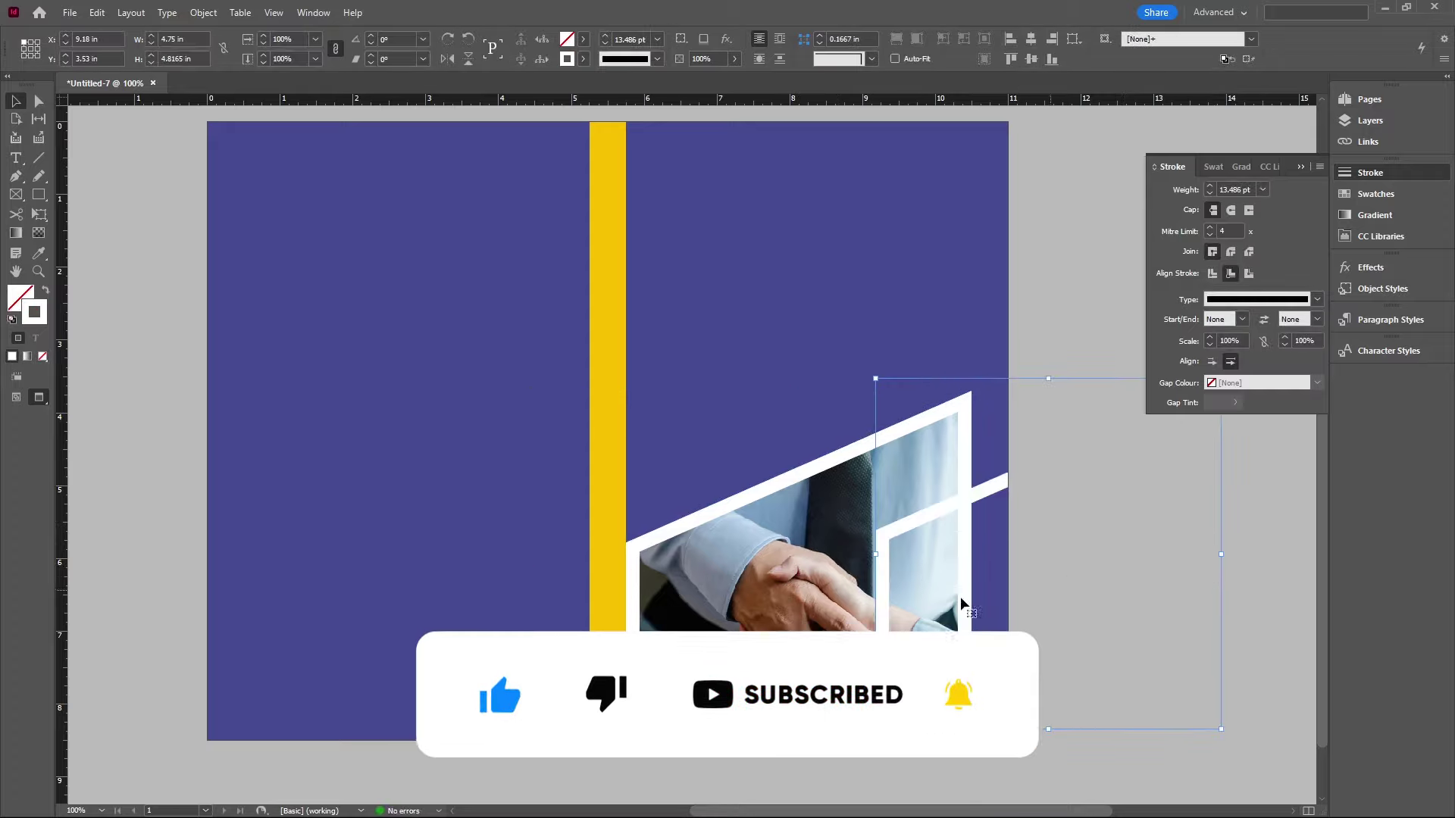
pyautogui.hotkey('ctrl', 'z')
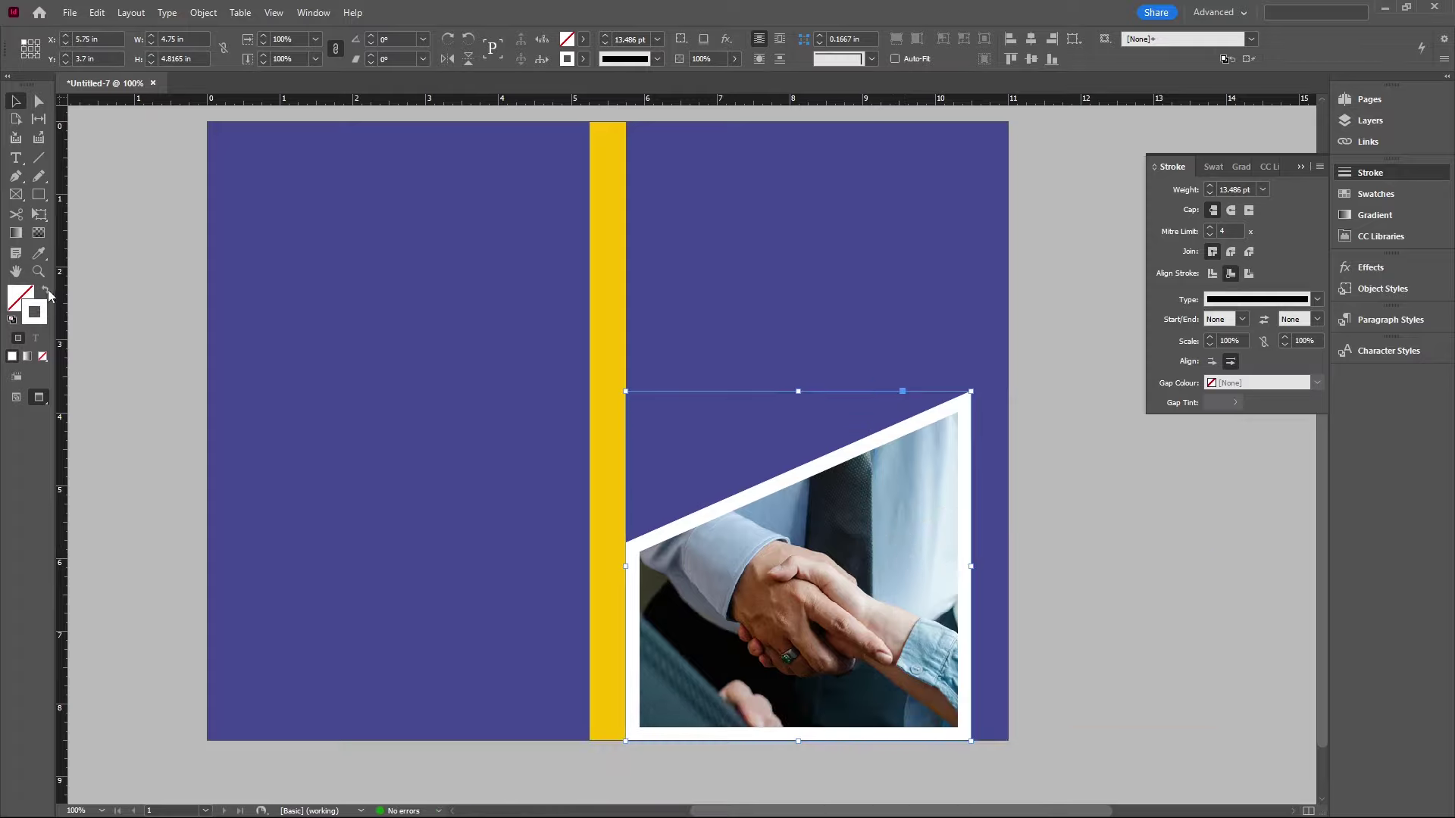
# Step: Swap the empty frame's fill and stroke, and send it behind the cover photo
pyautogui.click(46, 291)
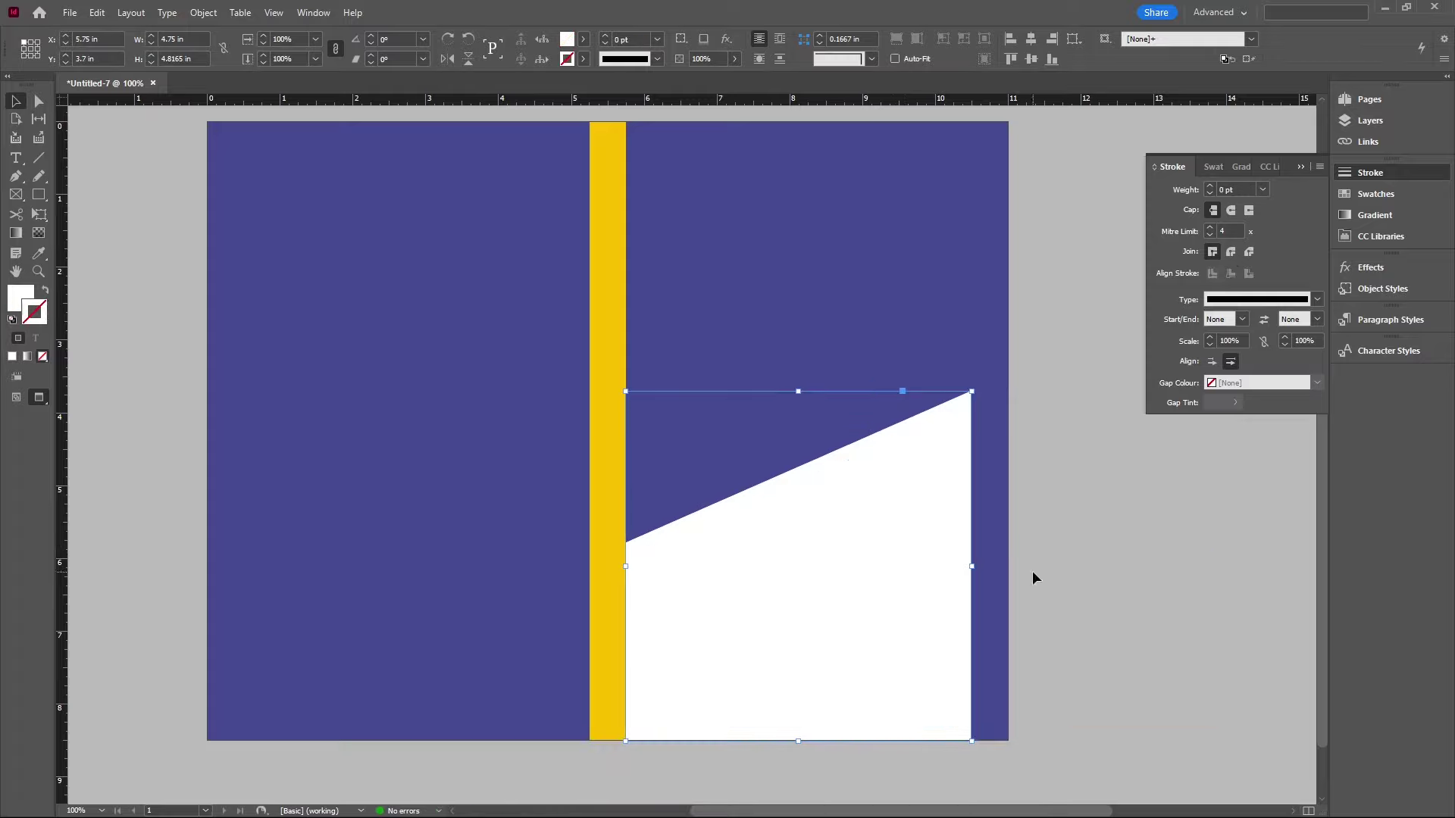
pyautogui.hotkey('ctrl', '[')
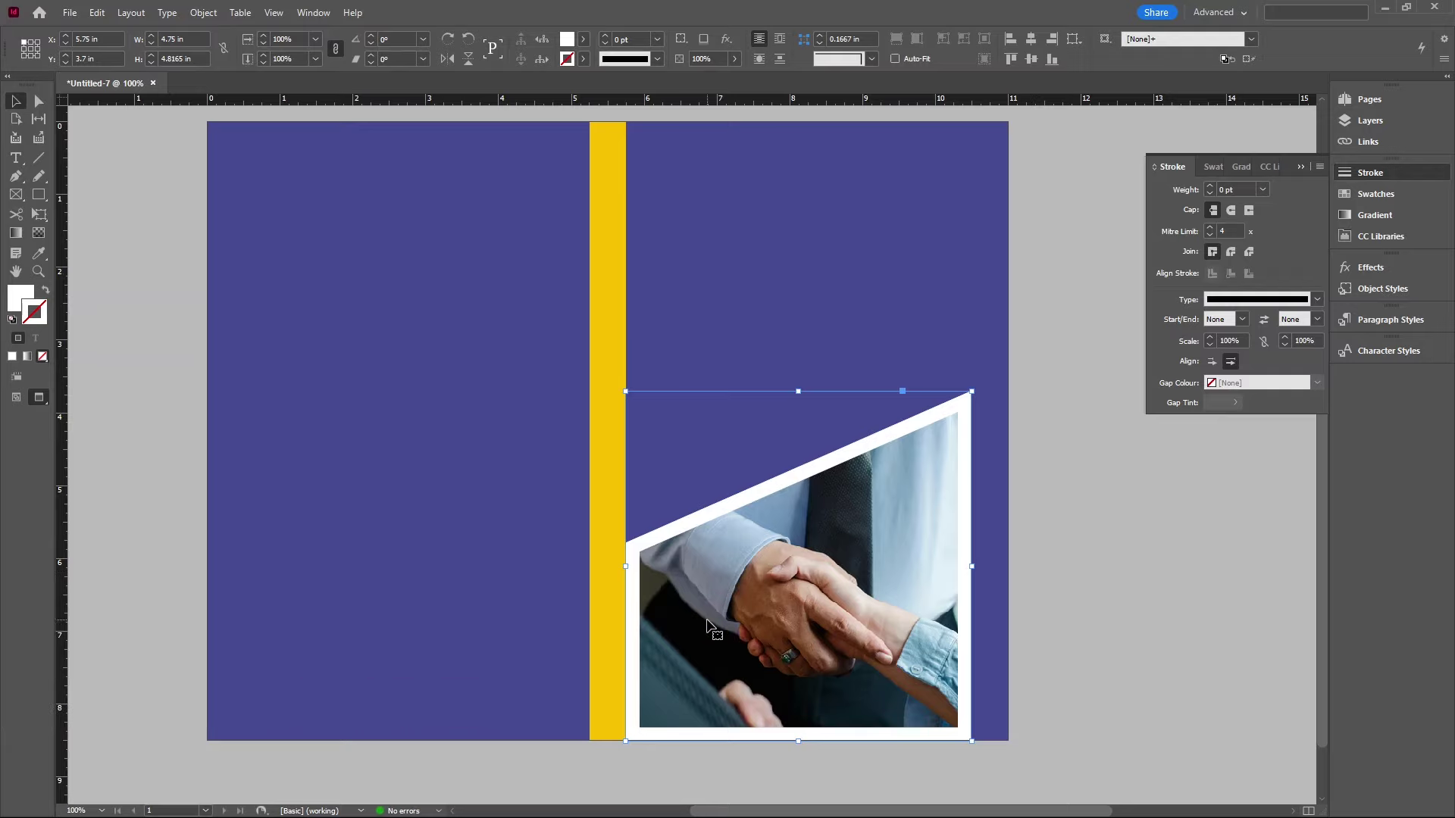
pyautogui.press('w')
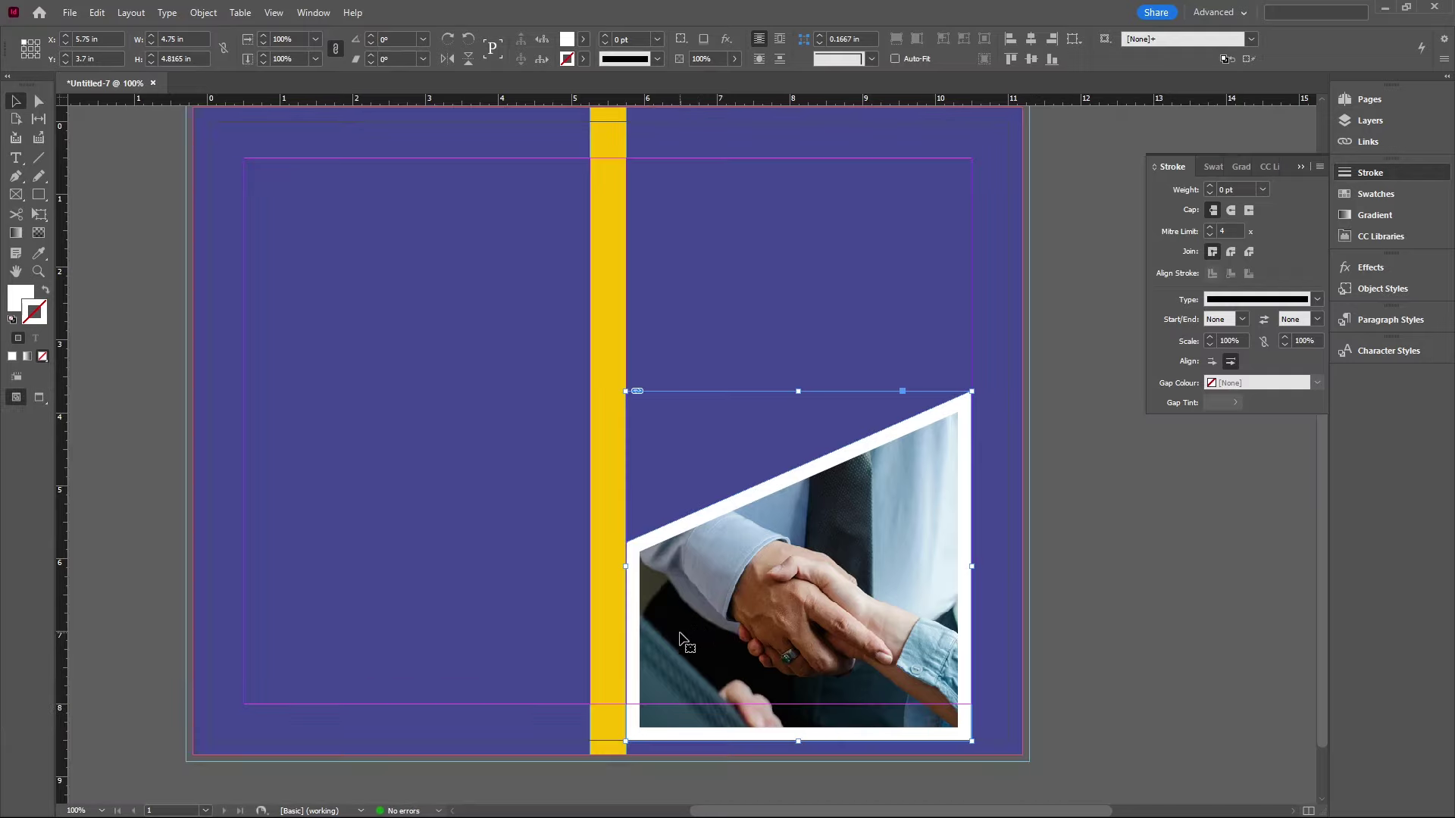
# Step: Move the white slanted shape to the spine's back-cover edge and downward, to about X 5.26 in and Y 4.78 in
pyautogui.press('Left')
pyautogui.press('Left')
pyautogui.press('Left')
pyautogui.press('Left')
pyautogui.press('Left')
pyautogui.press('Left')
pyautogui.press('Left')
pyautogui.press('Left')
pyautogui.press('Left')
pyautogui.press('Left')
pyautogui.press('Left')
pyautogui.press('Left')
pyautogui.press('Left')
pyautogui.press('Left')
pyautogui.press('Left')
pyautogui.press('Left')
pyautogui.press('Left')
pyautogui.press('Left')
pyautogui.press('Left')
pyautogui.press('Left')
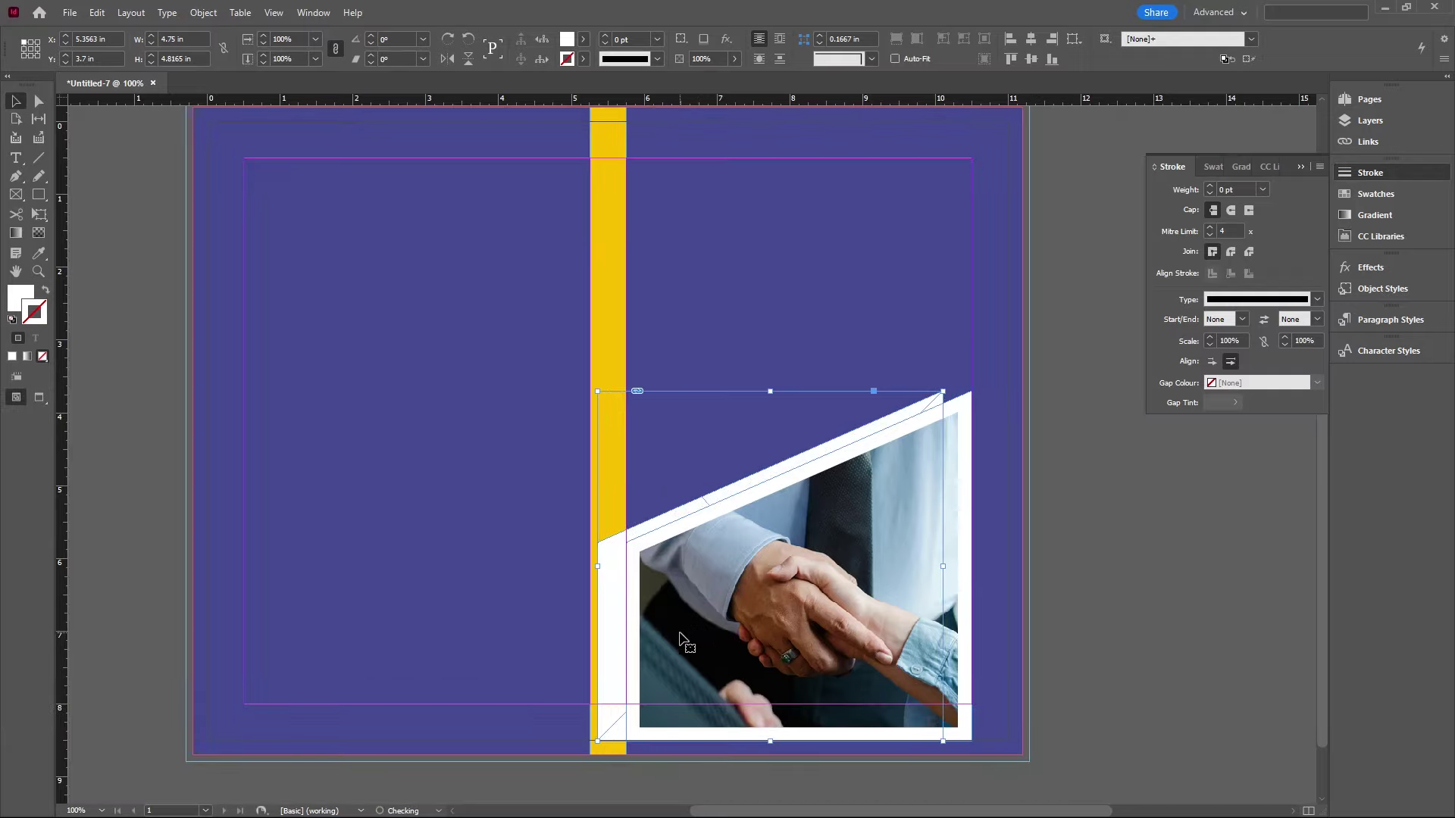
pyautogui.press('Down')
pyautogui.press('Down')
pyautogui.press('Down')
pyautogui.press('Down')
pyautogui.press('Down')
pyautogui.press('Down')
pyautogui.press('Down')
pyautogui.press('Down')
pyautogui.press('Down')
pyautogui.press('Down')
pyautogui.press('Down')
pyautogui.press('Down')
pyautogui.press('Down')
pyautogui.press('Down')
pyautogui.press('Down')
pyautogui.press('Down')
pyautogui.press('Down')
pyautogui.press('Down')
pyautogui.press('Down')
pyautogui.press('Down')
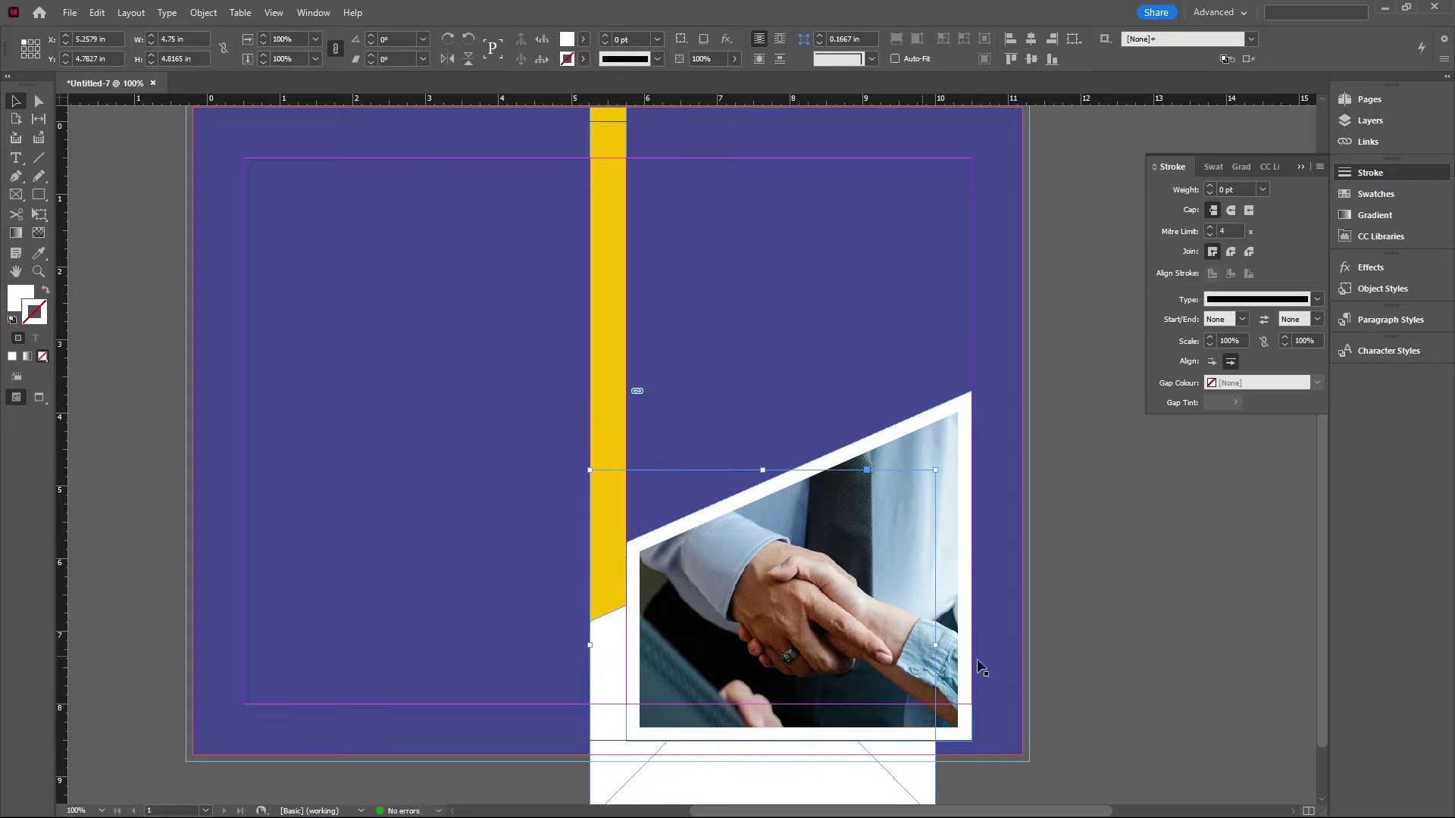
# Step: Scale the white shape to about 5.94 by 6.03 in so it reaches the outer bleed, and lower it to about Y 4.56 in
pyautogui.scroll(-2, 978, 667)
pyautogui.press('w')
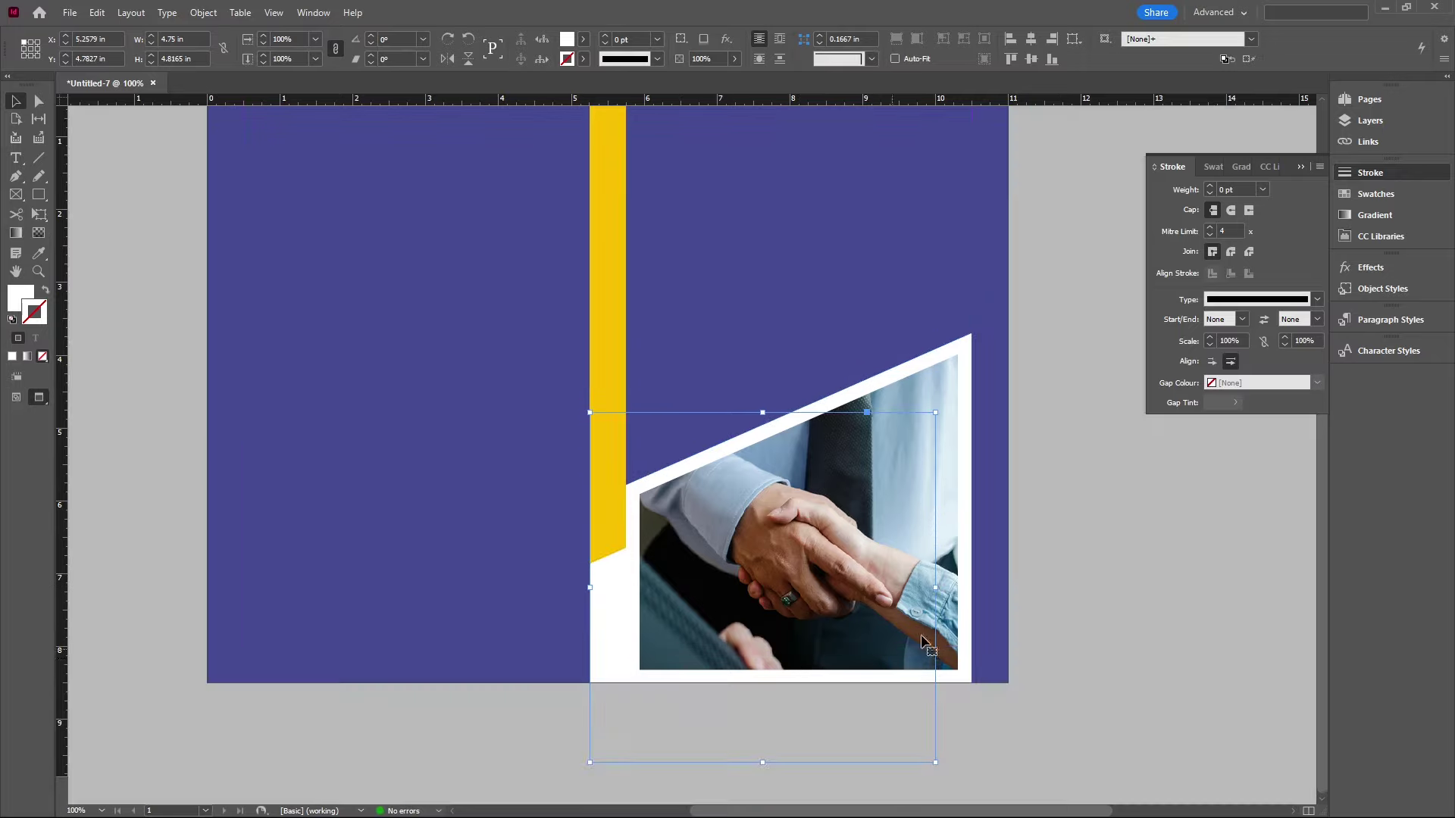
pyautogui.press('w')
pyautogui.moveTo(935, 411); pyautogui.dragTo(1022, 324)
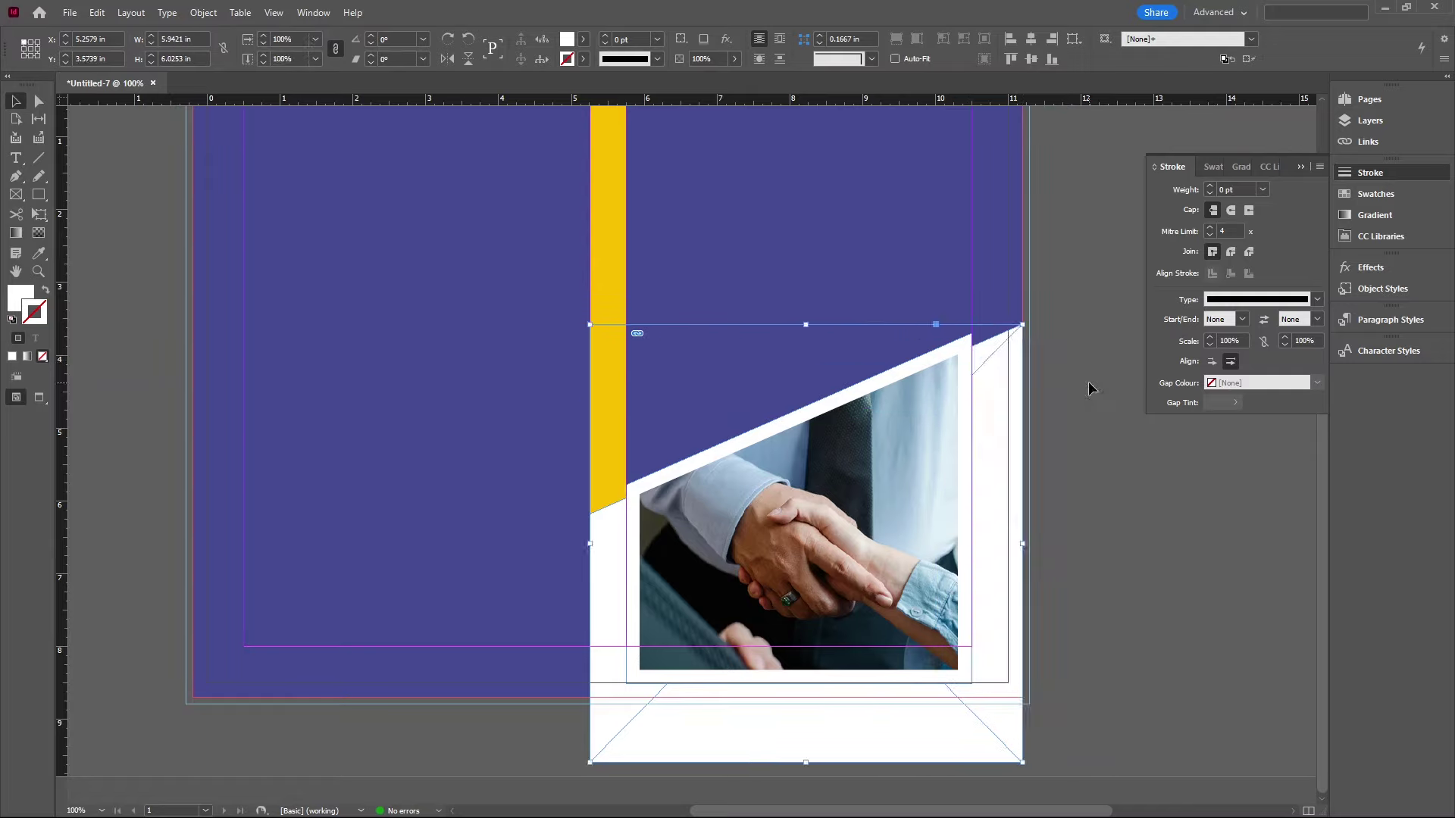
pyautogui.press('Down')
pyautogui.press('Down')
pyautogui.press('Down')
pyautogui.press('Down')
pyautogui.press('Down')
pyautogui.press('Down')
pyautogui.press('Down')
pyautogui.press('Down')
pyautogui.press('Down')
pyautogui.press('Down')
pyautogui.press('Down')
pyautogui.press('Down')
pyautogui.press('Down')
pyautogui.press('Down')
pyautogui.press('Down')
pyautogui.press('Down')
pyautogui.press('Down')
pyautogui.press('Down')
pyautogui.press('Down')
pyautogui.press('Down')
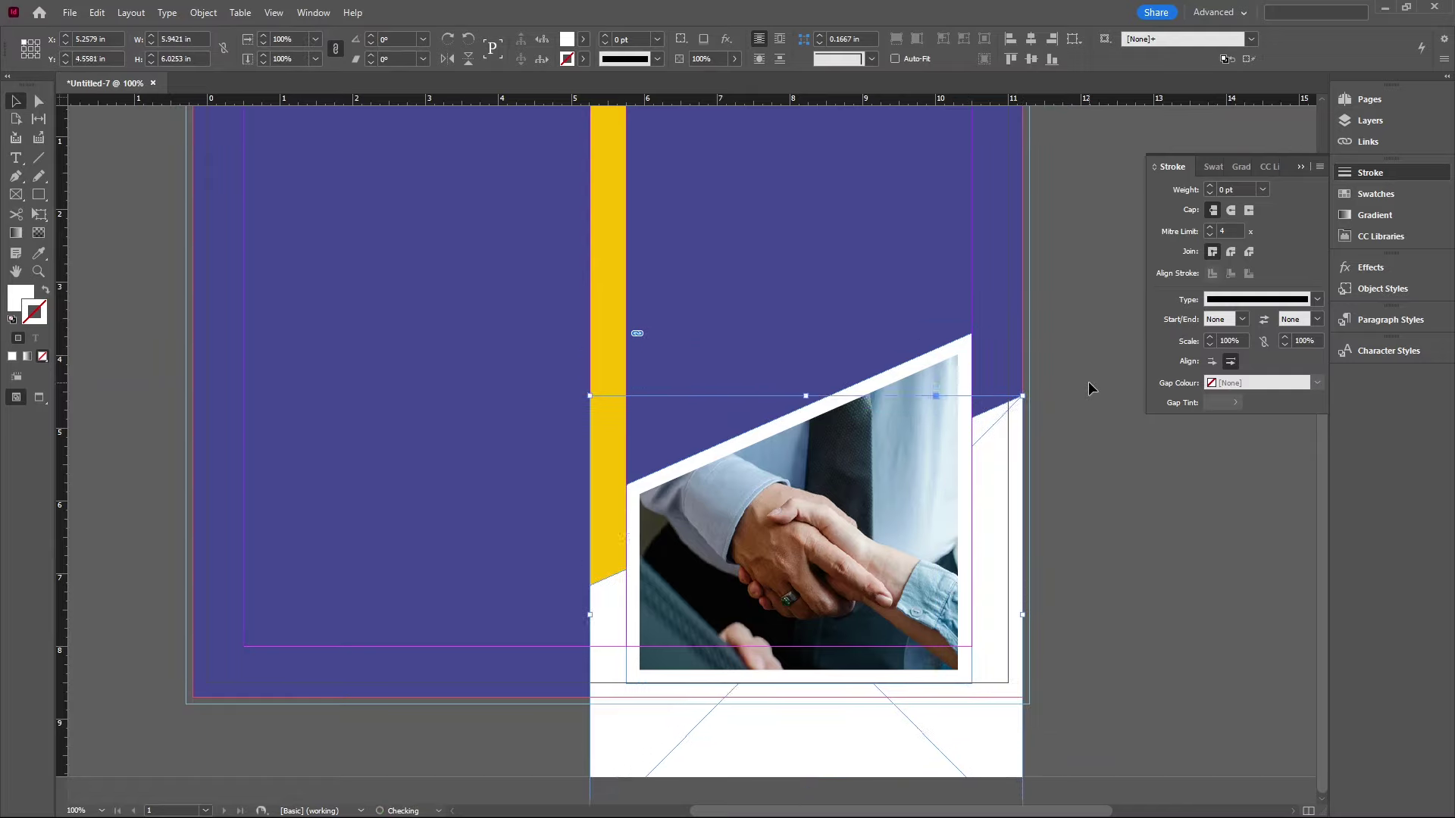
# Step: Examine the cover in preview and normal view, checking the white shape behind the photo against the trim and bleed
pyautogui.press('w')
pyautogui.click(1084, 553)
pyautogui.scroll(3, 1084, 553)
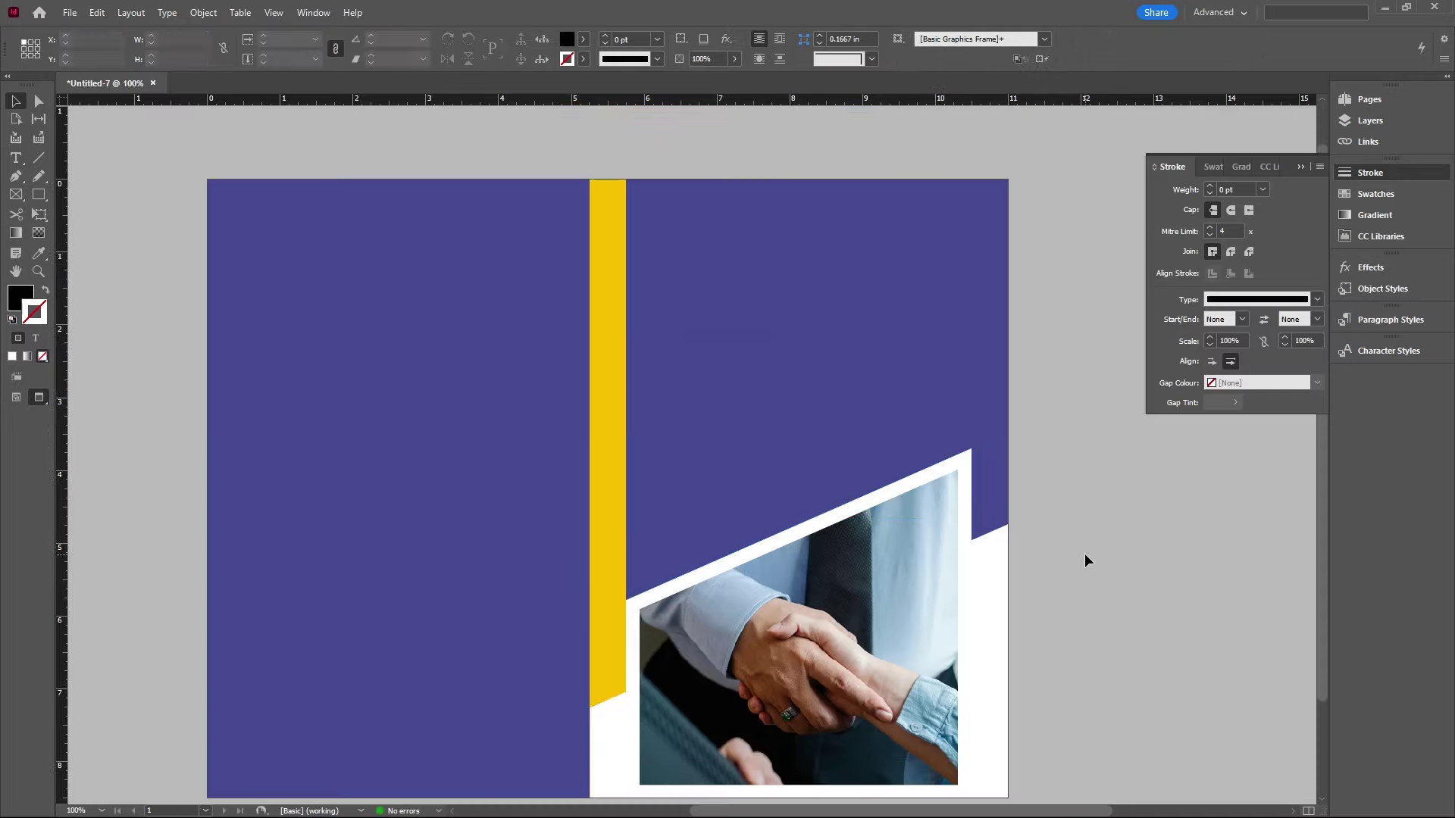
pyautogui.hotkey('ctrl', '-')
pyautogui.hotkey('ctrl', '=')
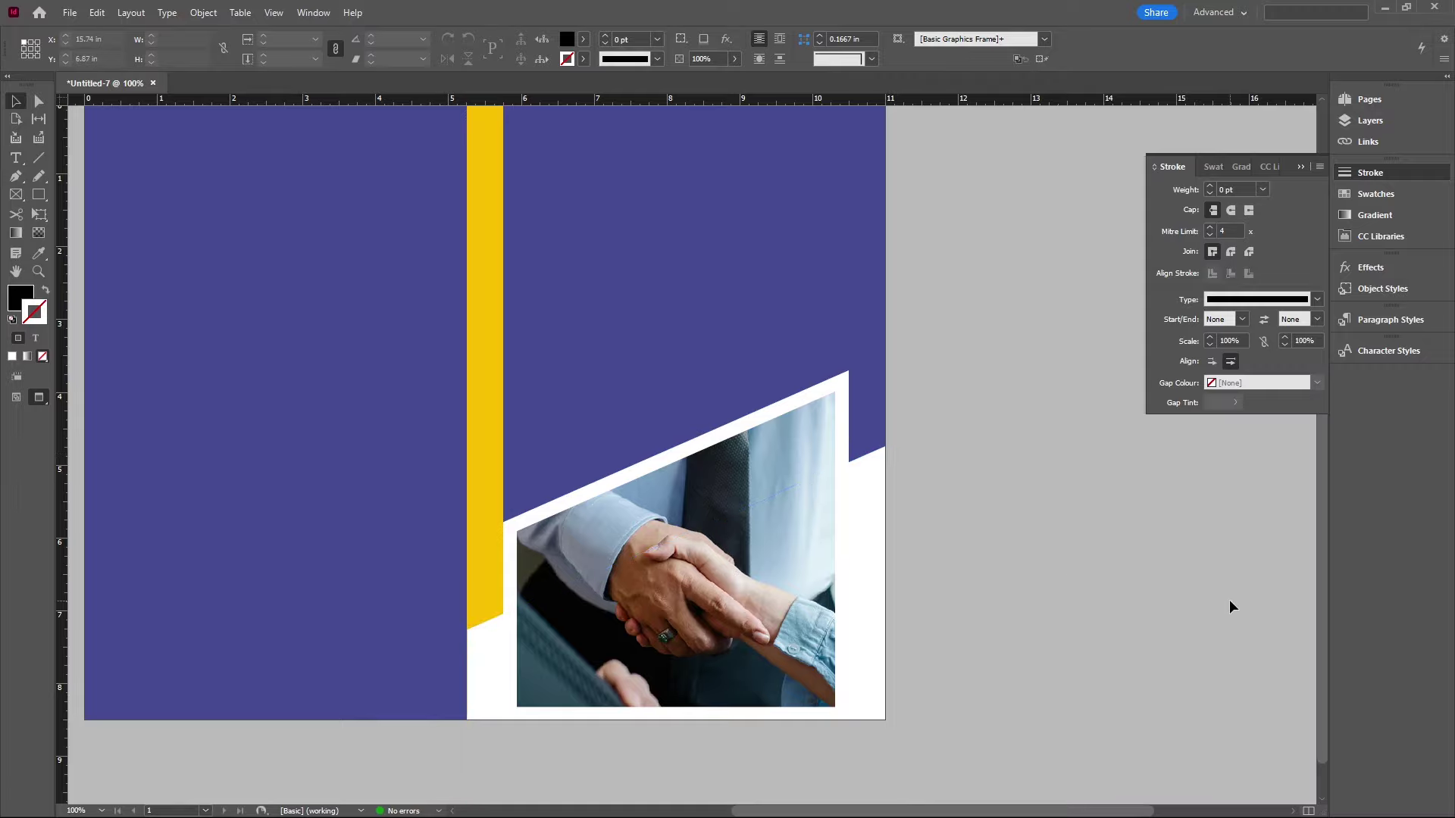
pyautogui.hscroll(-3, 1229, 598)
pyautogui.press('w')
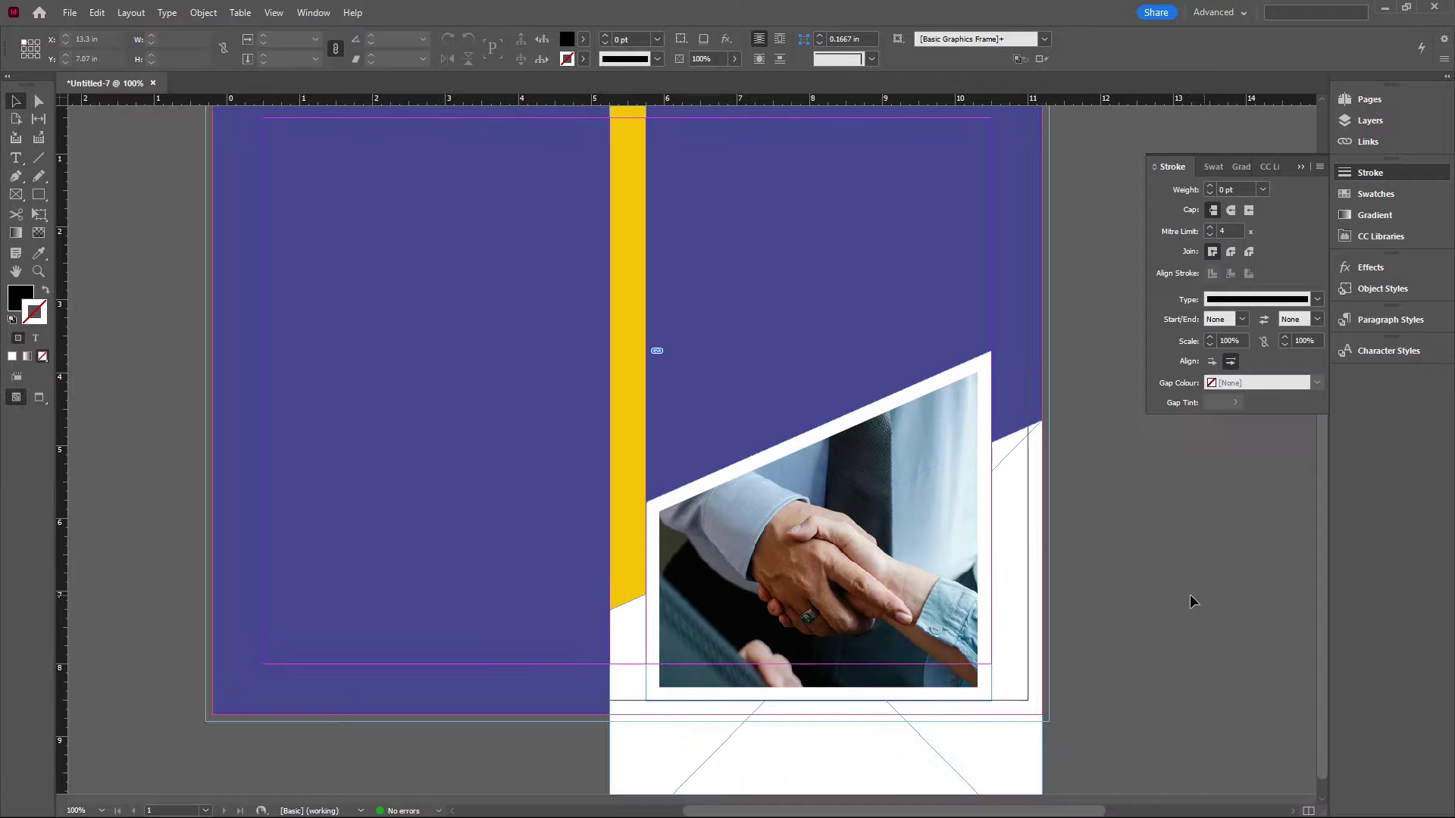
pyautogui.scroll(1, 1182, 594)
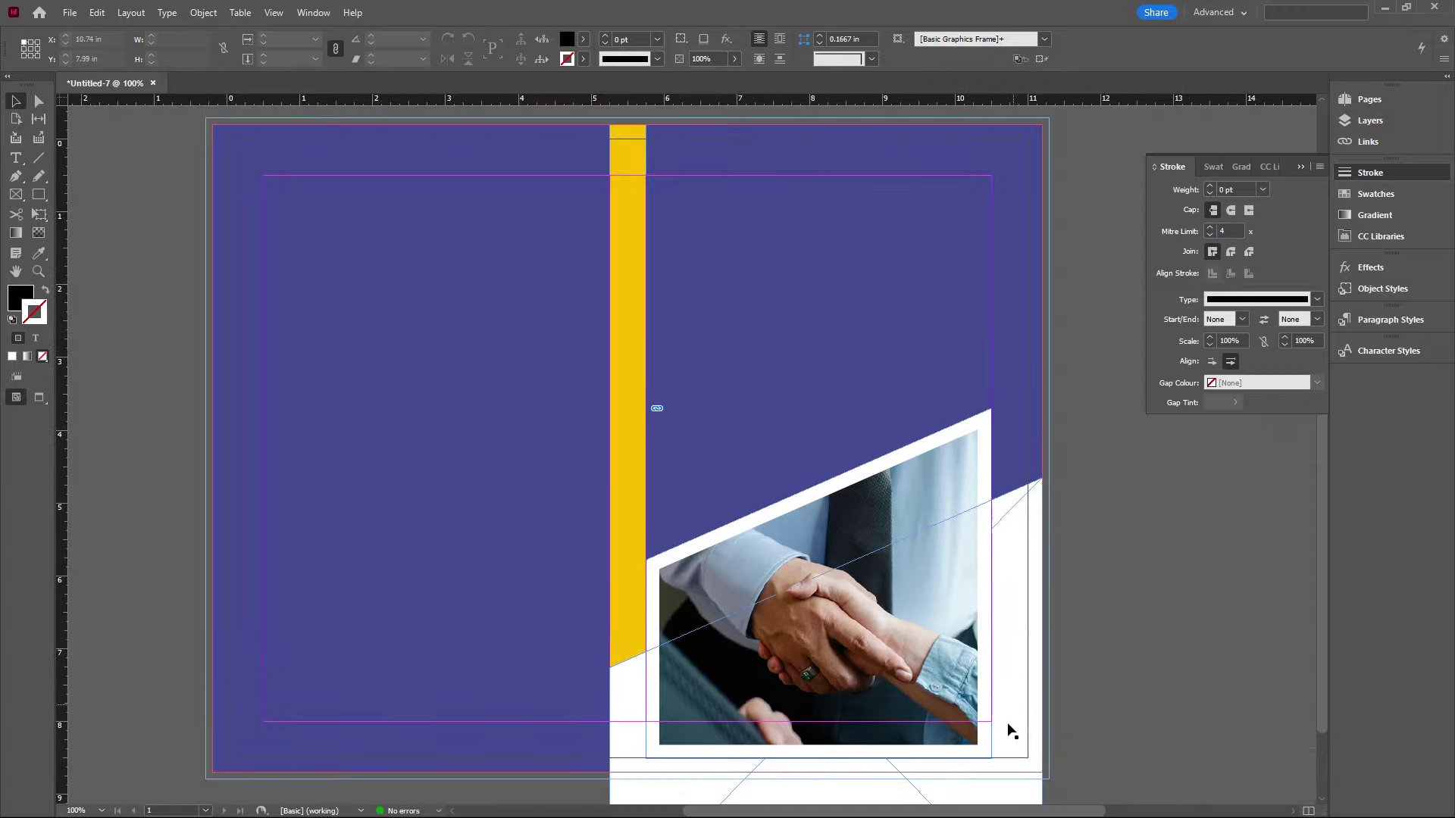
pyautogui.press('w')
pyautogui.press('w')
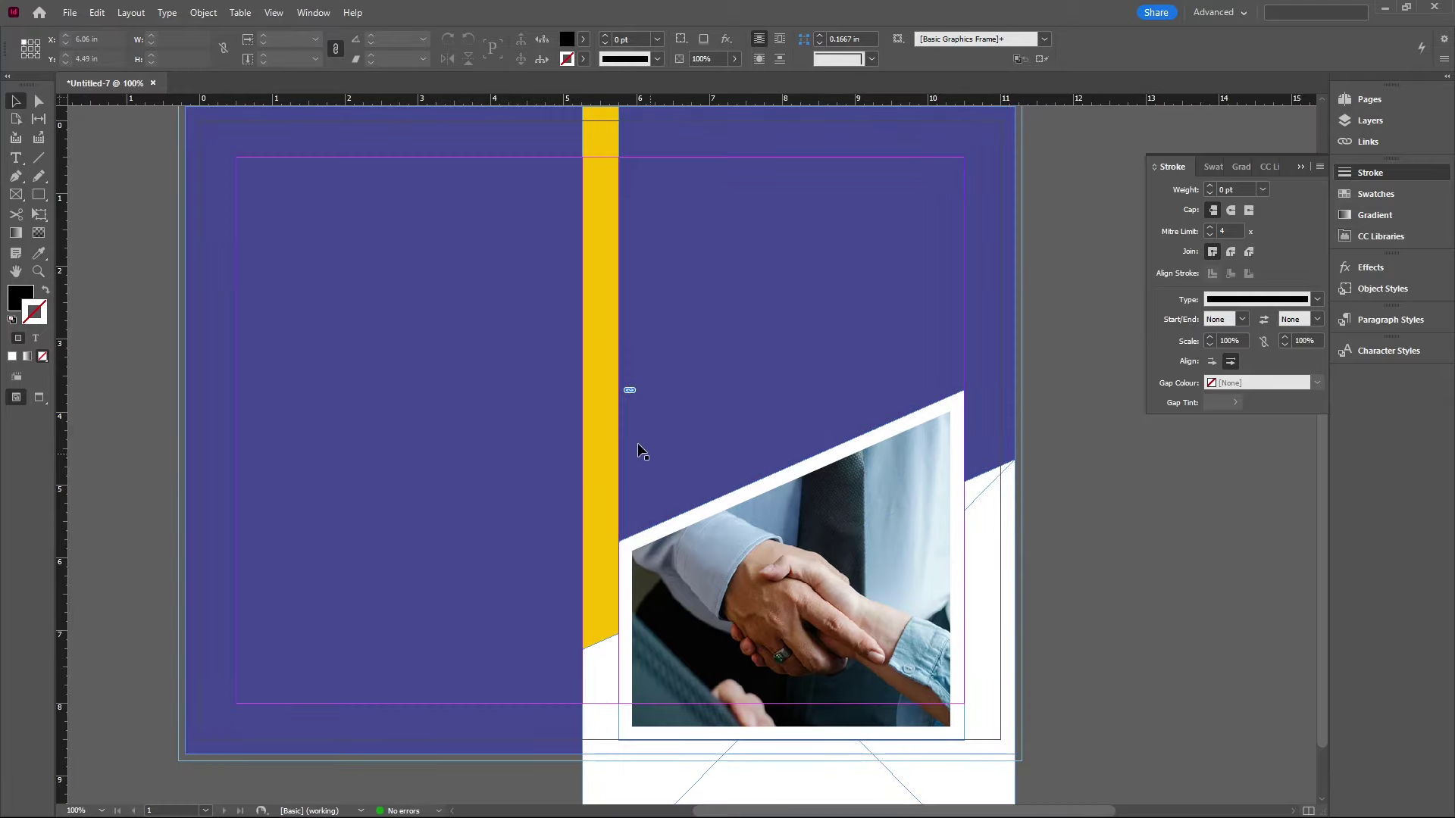
# Step: Draw a closed triangle about 0.79 in wide and 0.8 in high with the Pen tool, along the photo's slanted border near the spine
pyautogui.scroll(2, 727, 509)
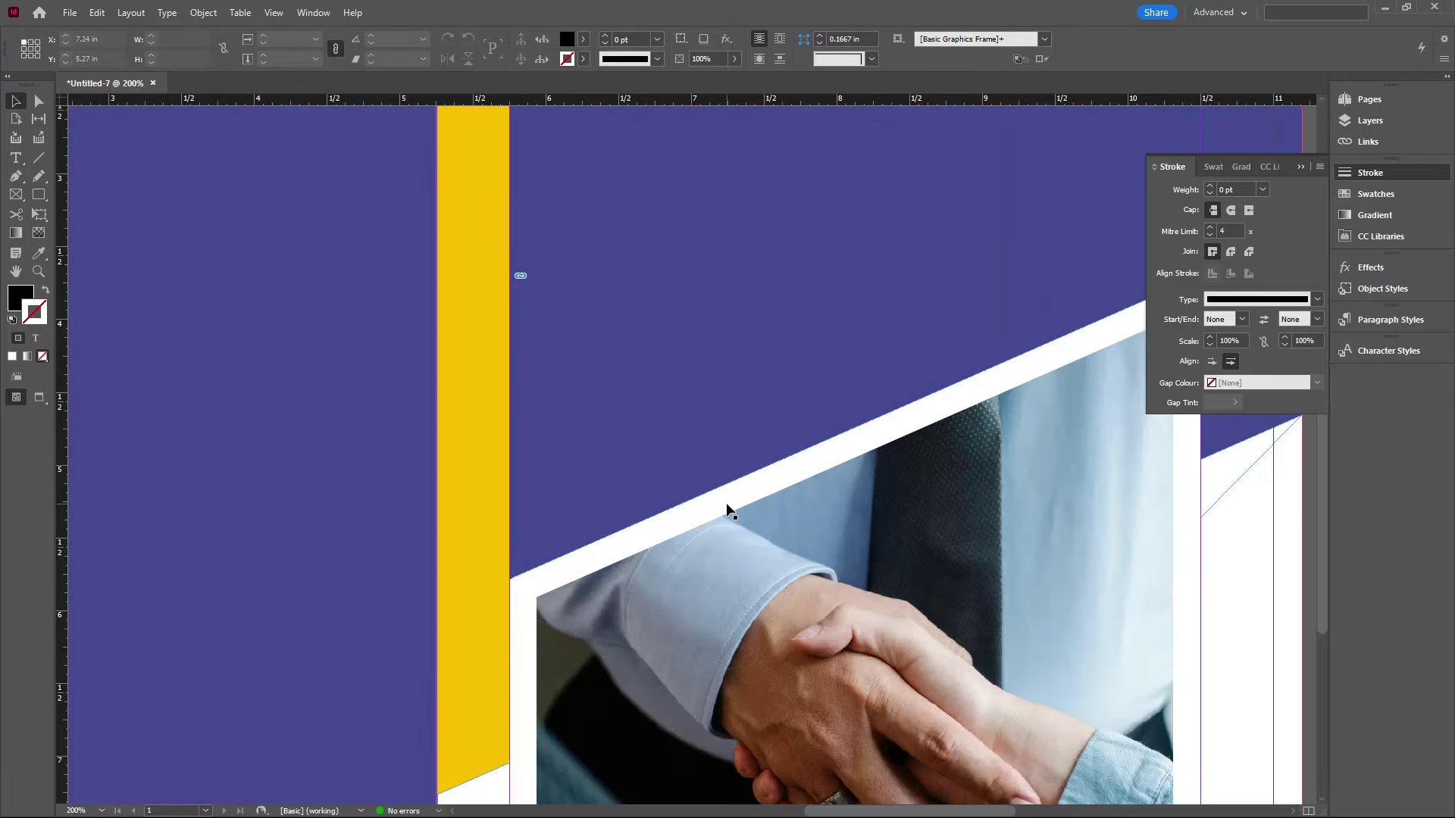
pyautogui.press('p')
pyautogui.click(537, 570)
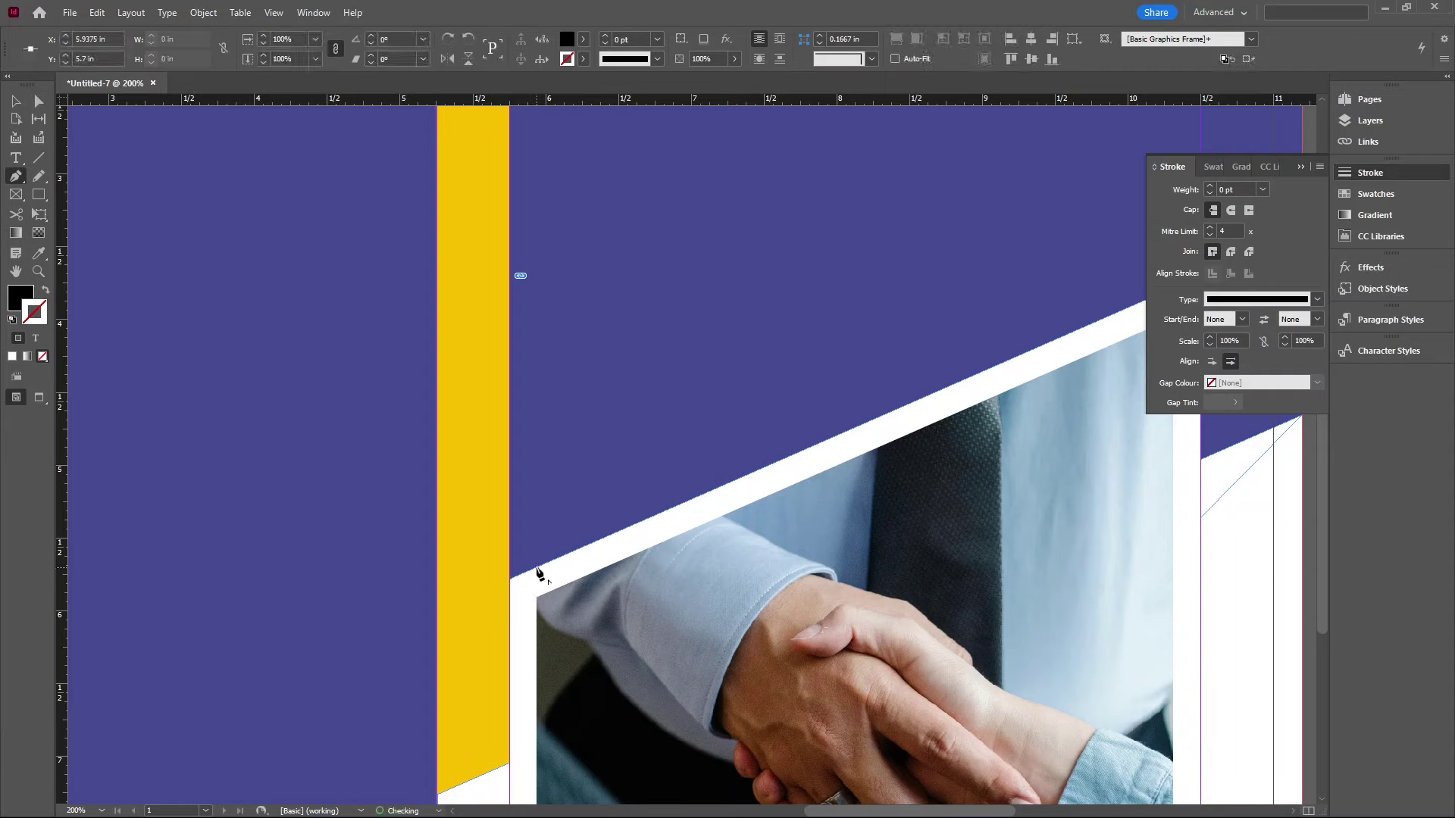
pyautogui.click(538, 452)
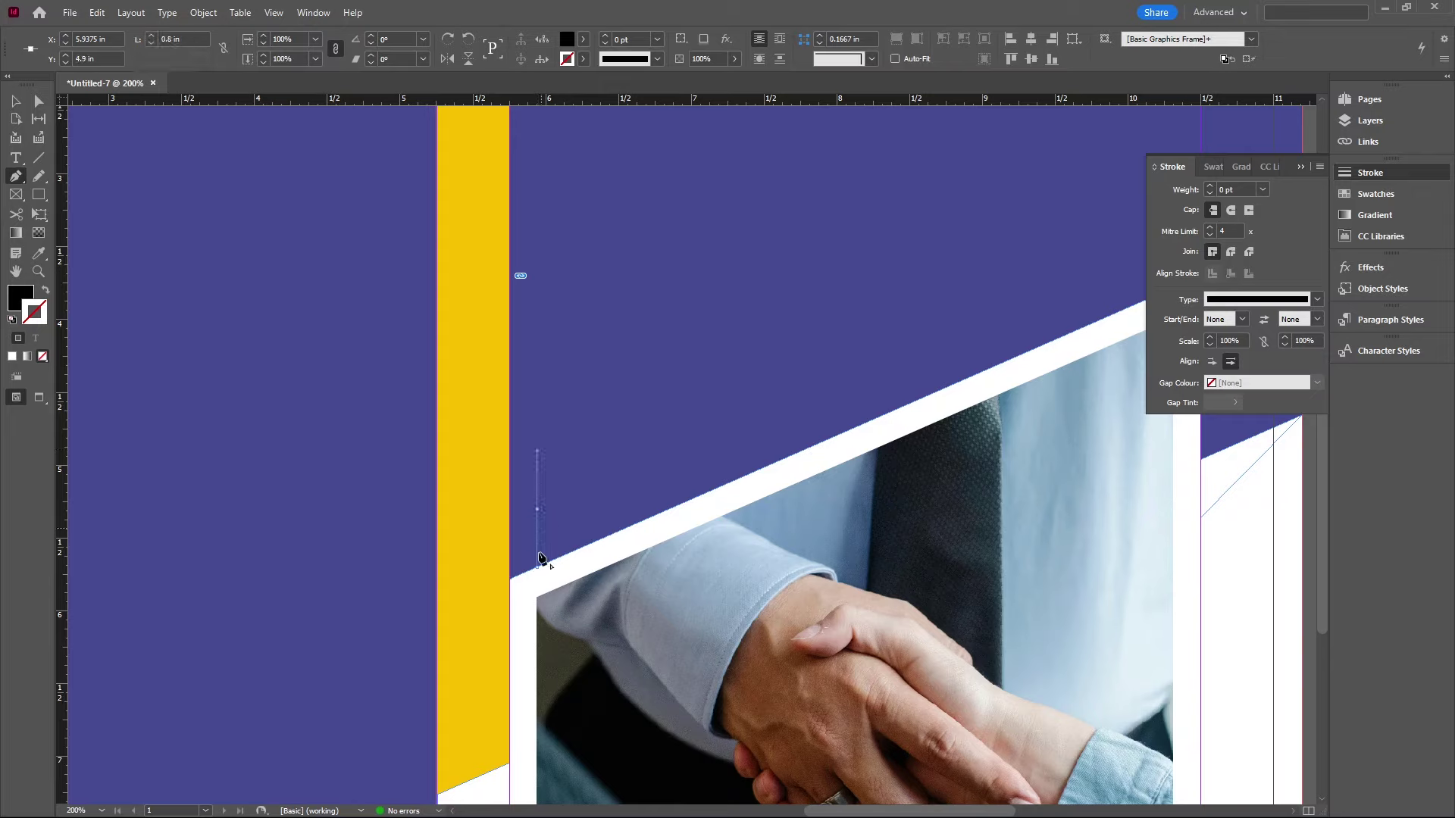
pyautogui.click(652, 516)
pyautogui.click(538, 568)
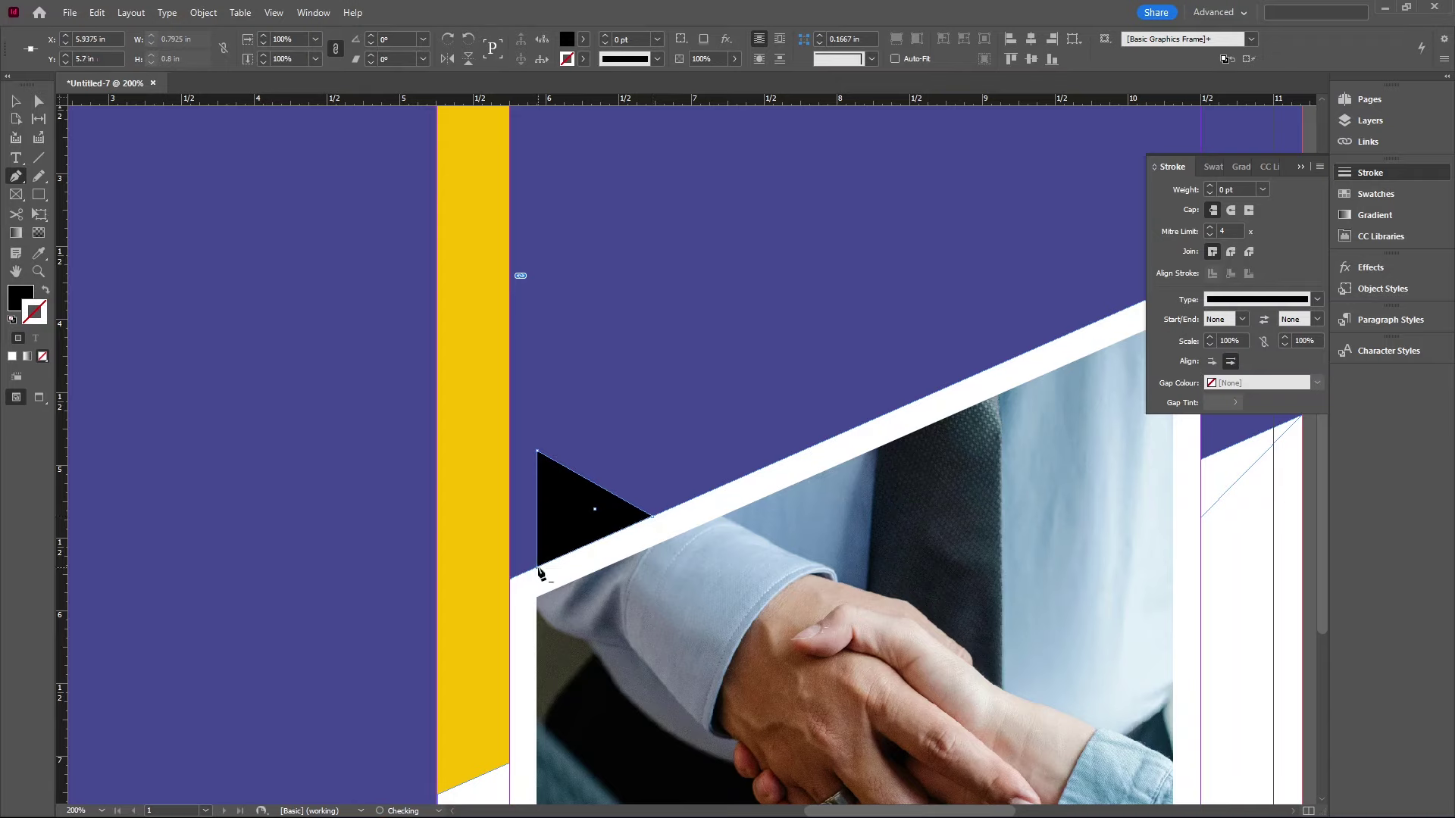
# Step: Fill the triangle with the yellow C=0 M=25 Y=100 K=2 swatch and give it no stroke
pyautogui.click(22, 109)
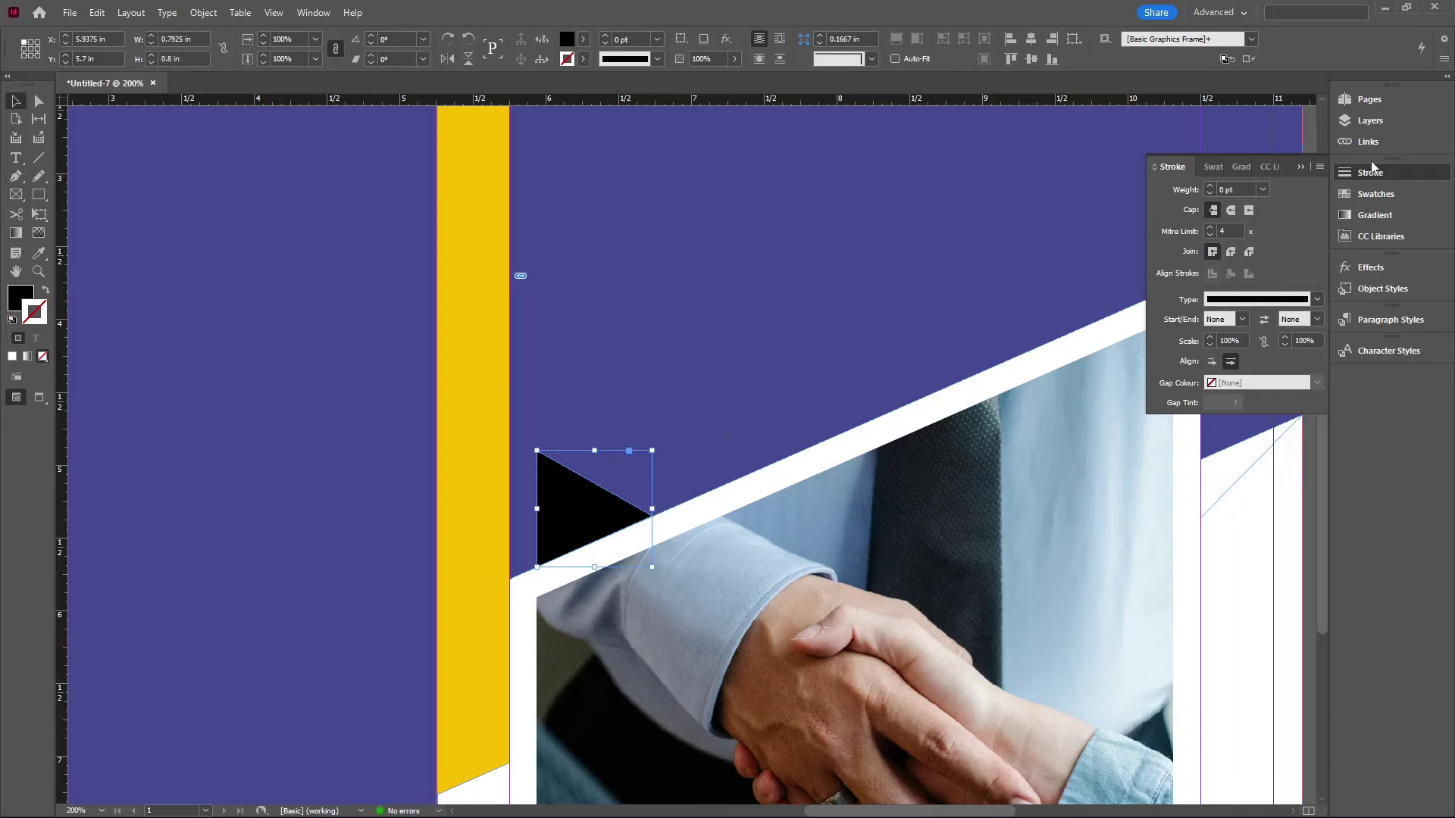
pyautogui.click(1373, 194)
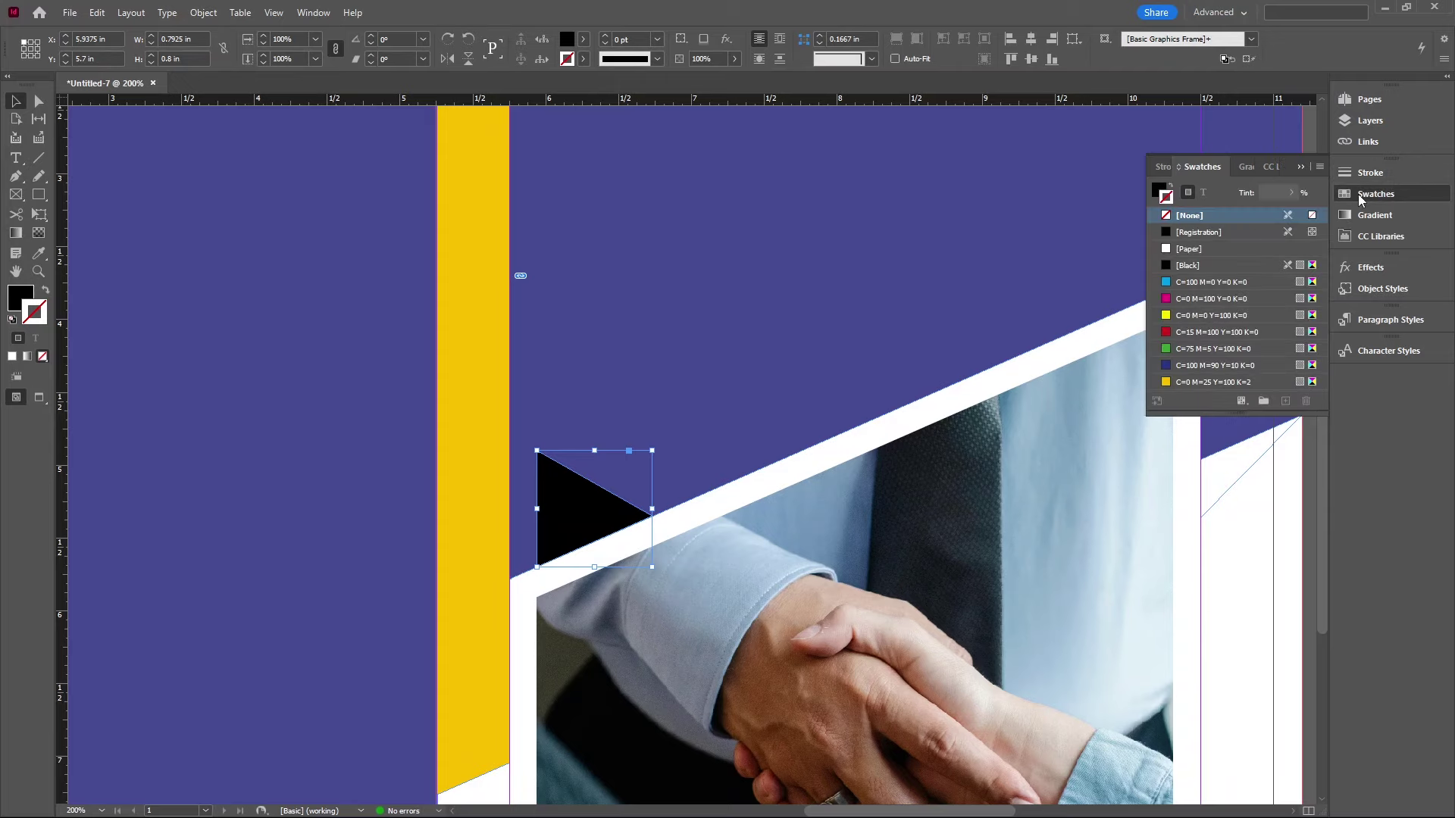
pyautogui.click(1212, 382)
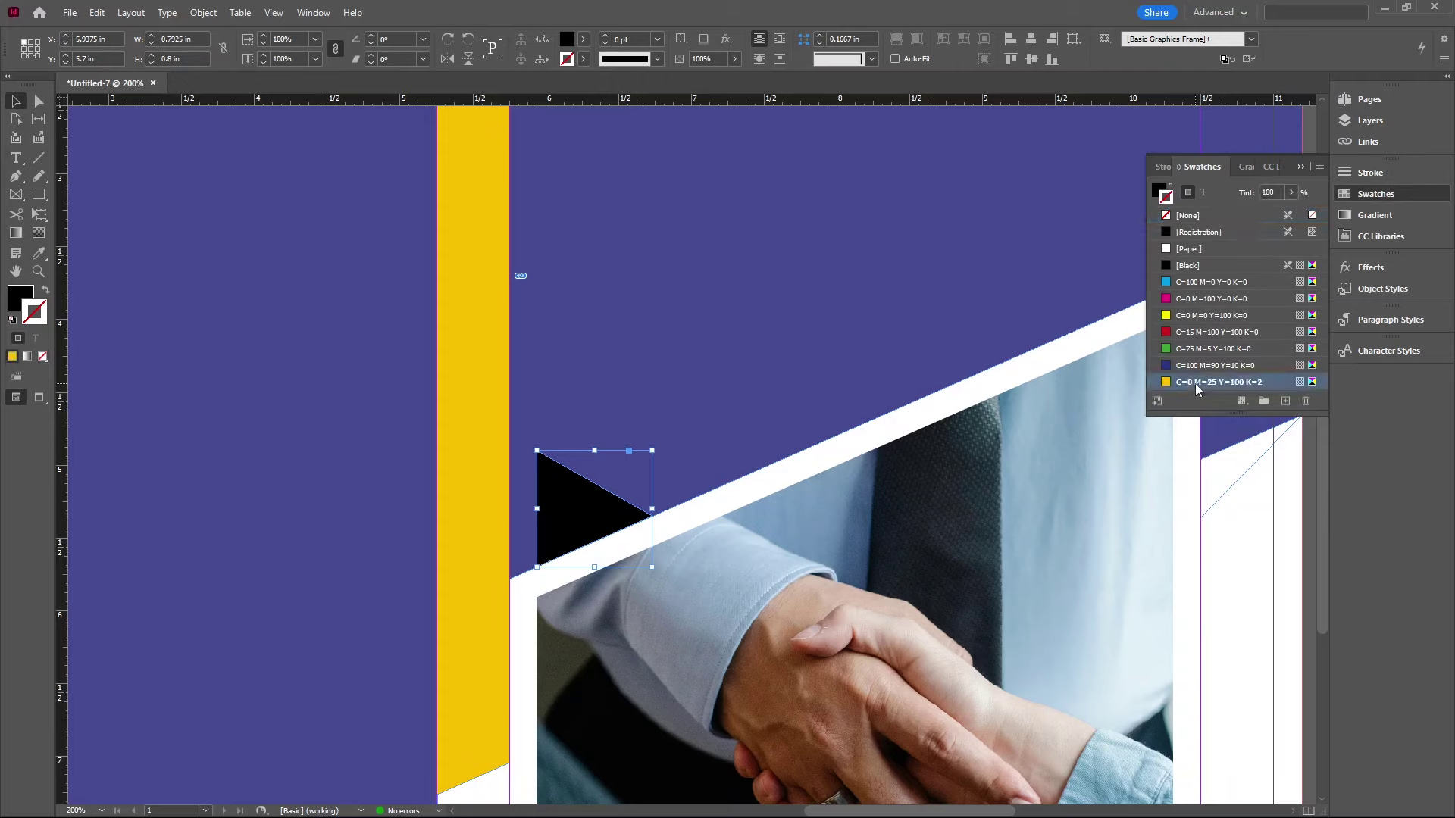
pyautogui.click(45, 292)
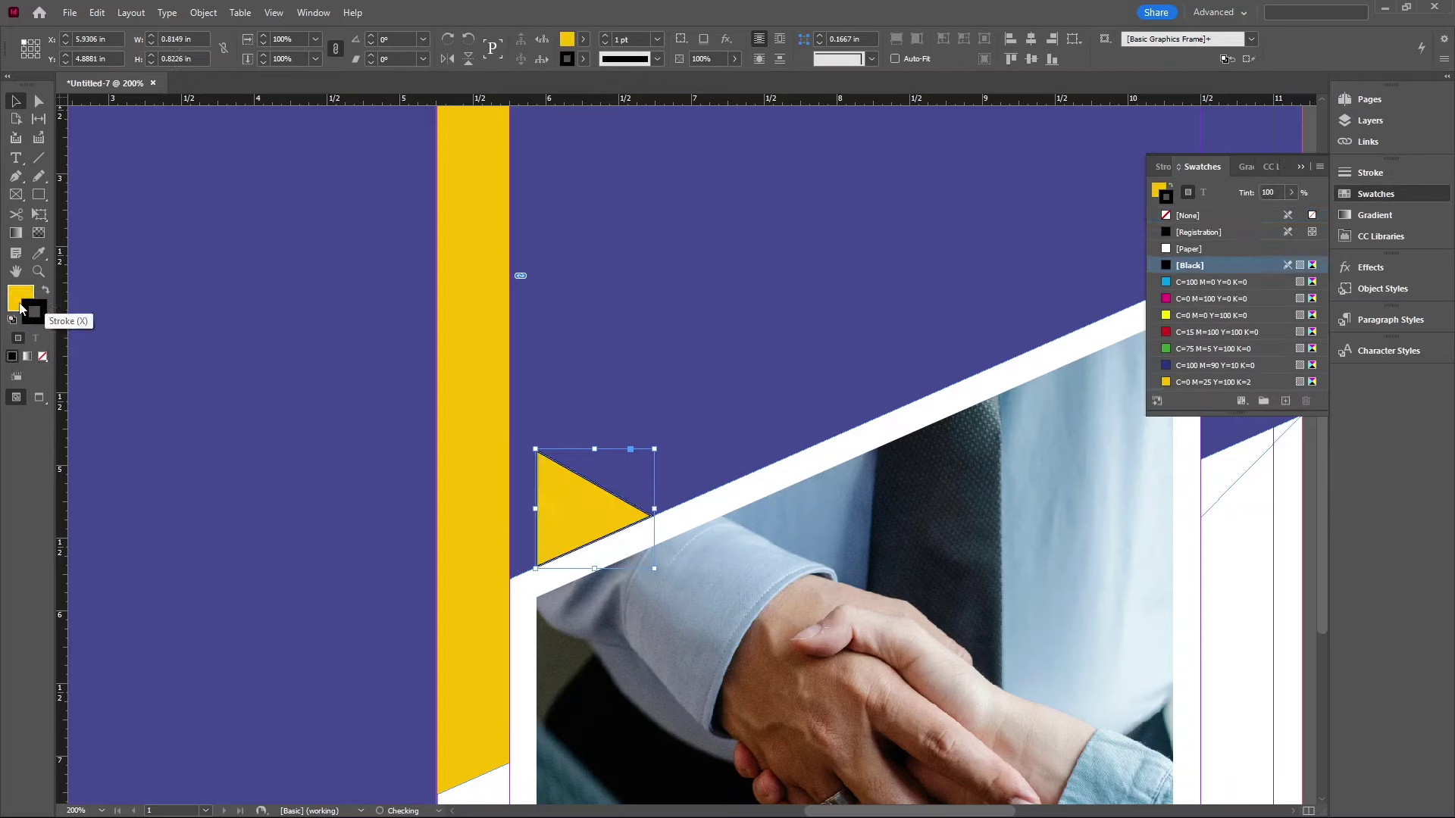
pyautogui.click(43, 356)
# Step: Raise the yellow triangle off the photo's white border to about Y 4.80 in and leave it selected
pyautogui.scroll(4, 544, 553)
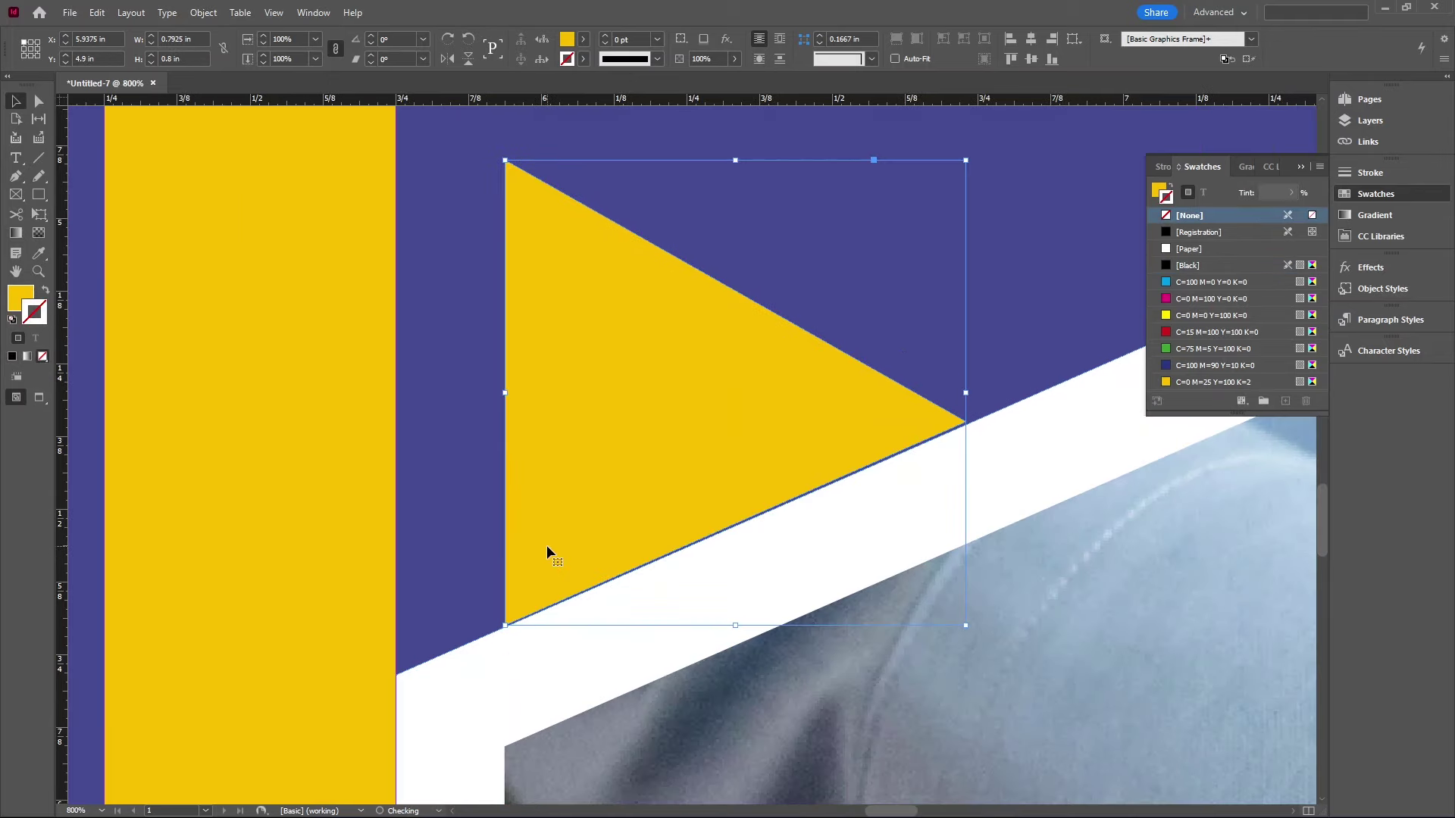
pyautogui.scroll(2, 668, 577)
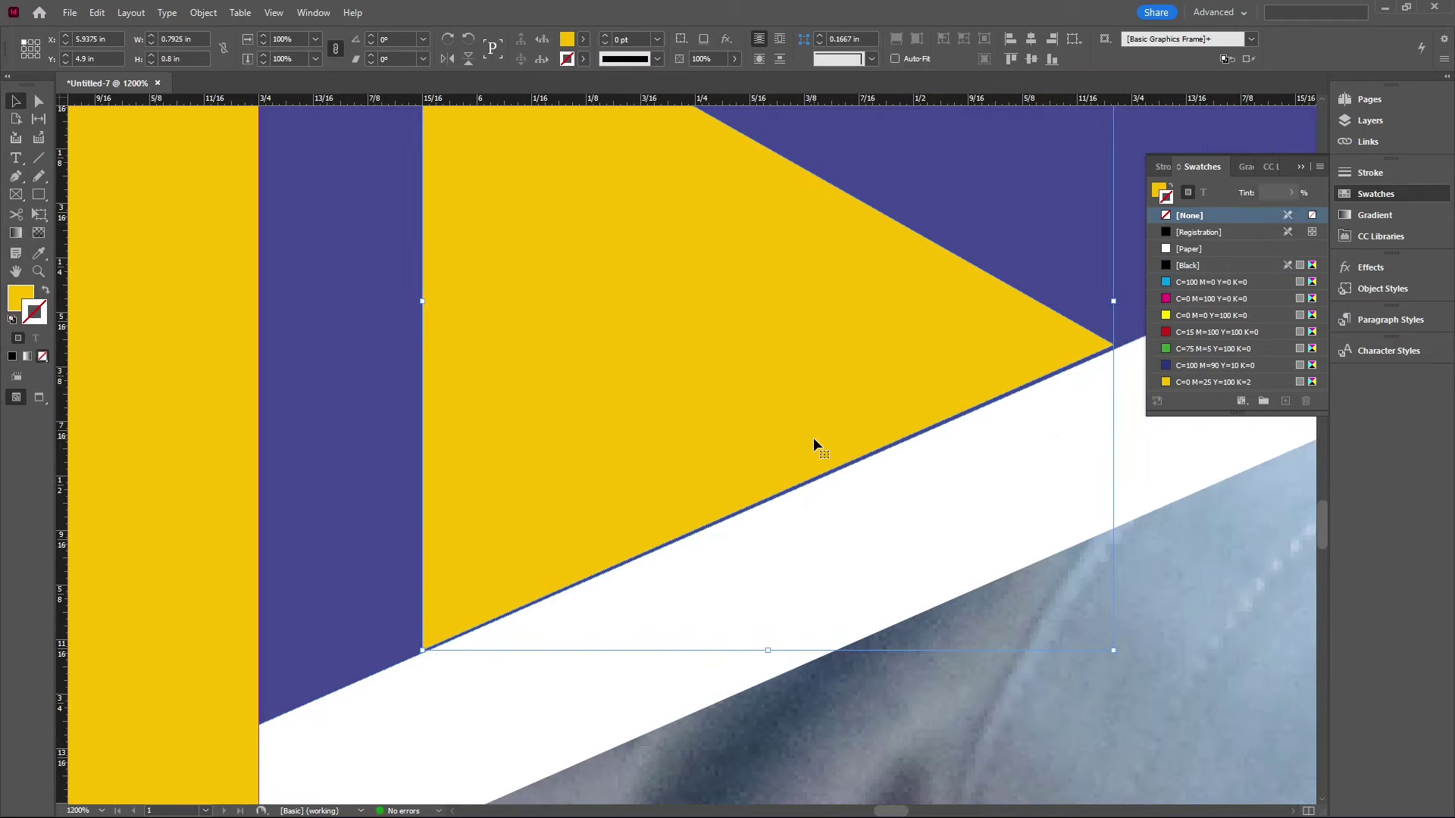
pyautogui.hotkey('shift', 'Up')
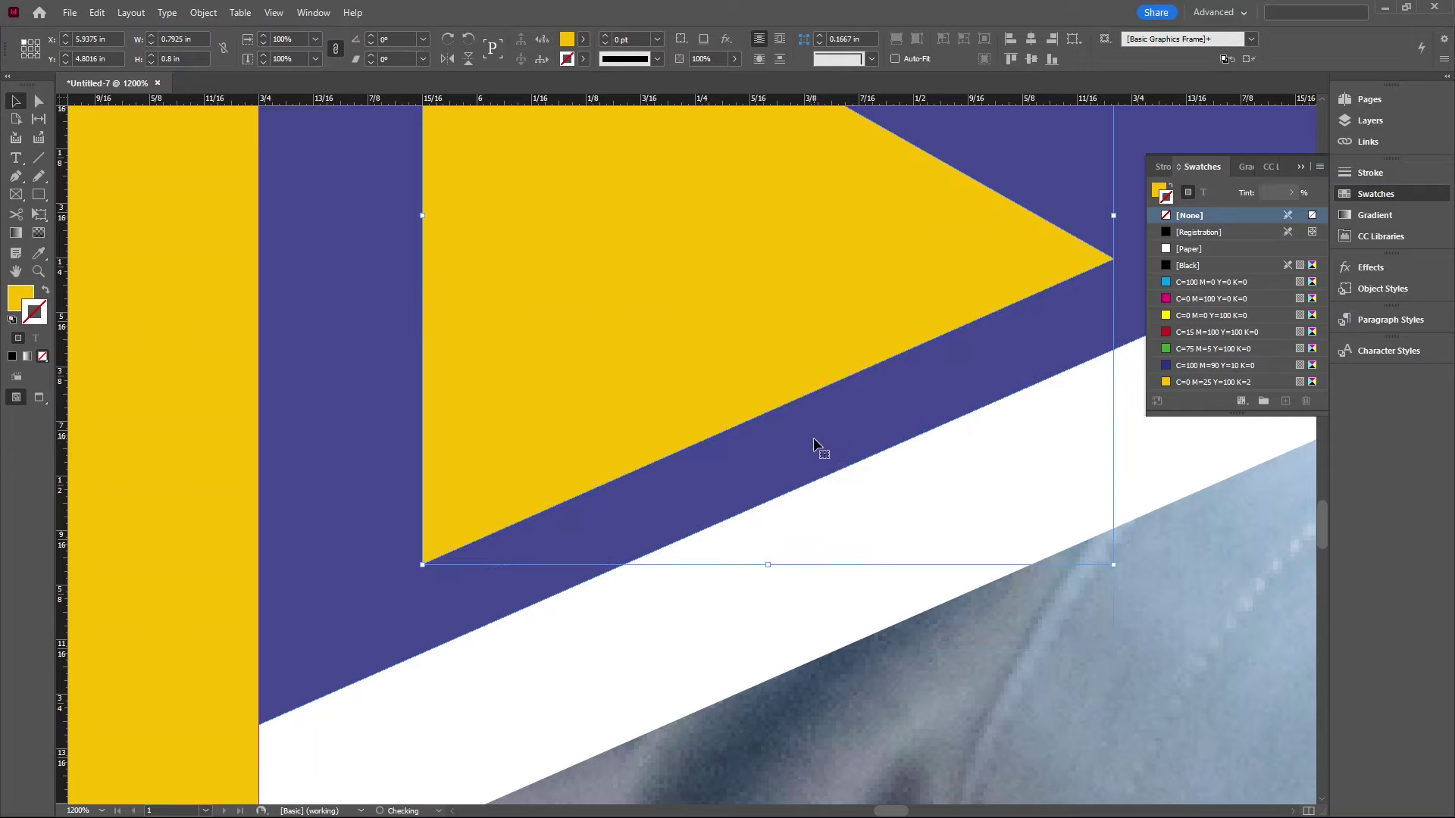
pyautogui.hotkey('ctrl', '0')
pyautogui.click(549, 495)
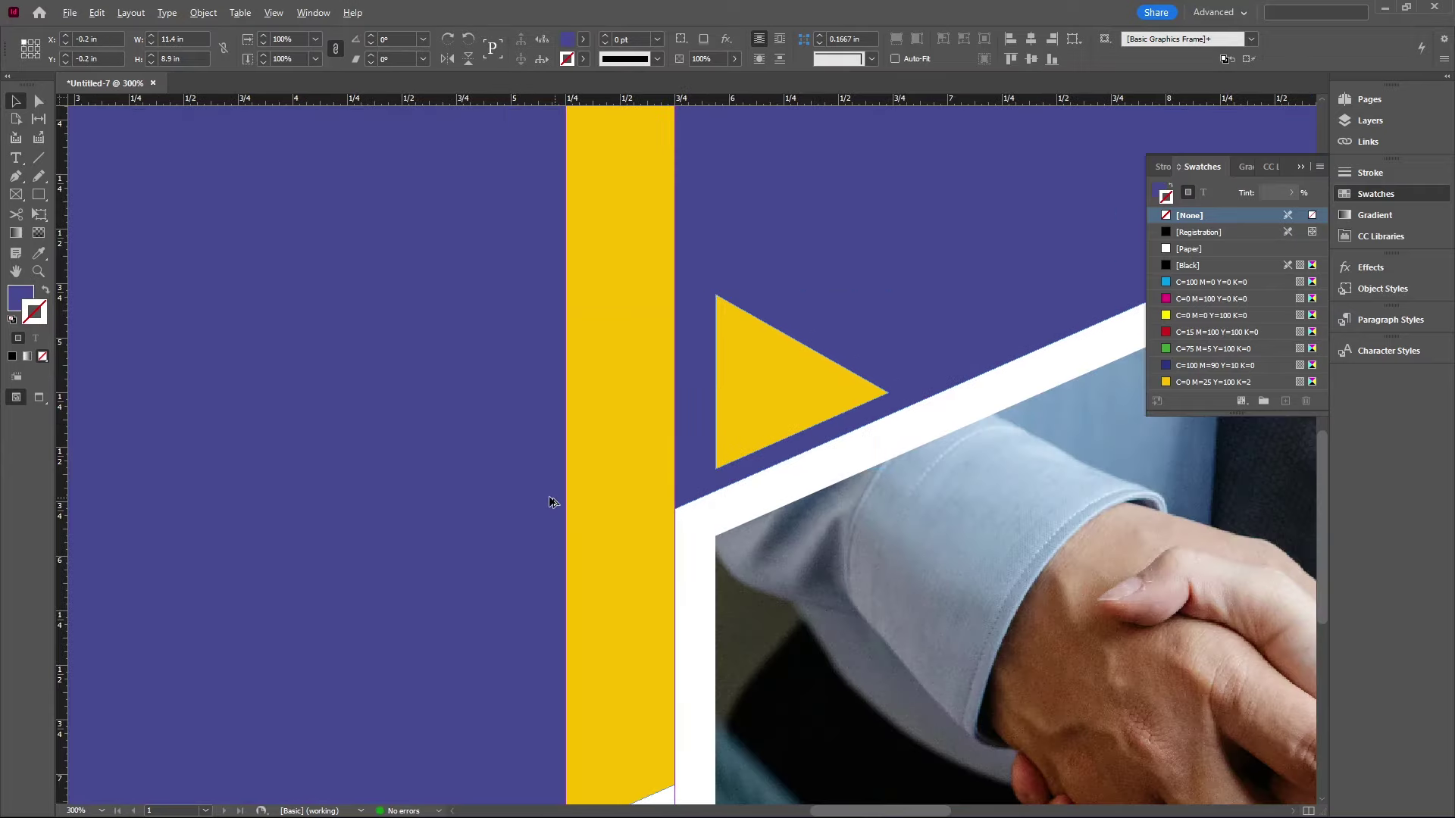
pyautogui.scroll(3, 656, 458)
pyautogui.click(655, 457)
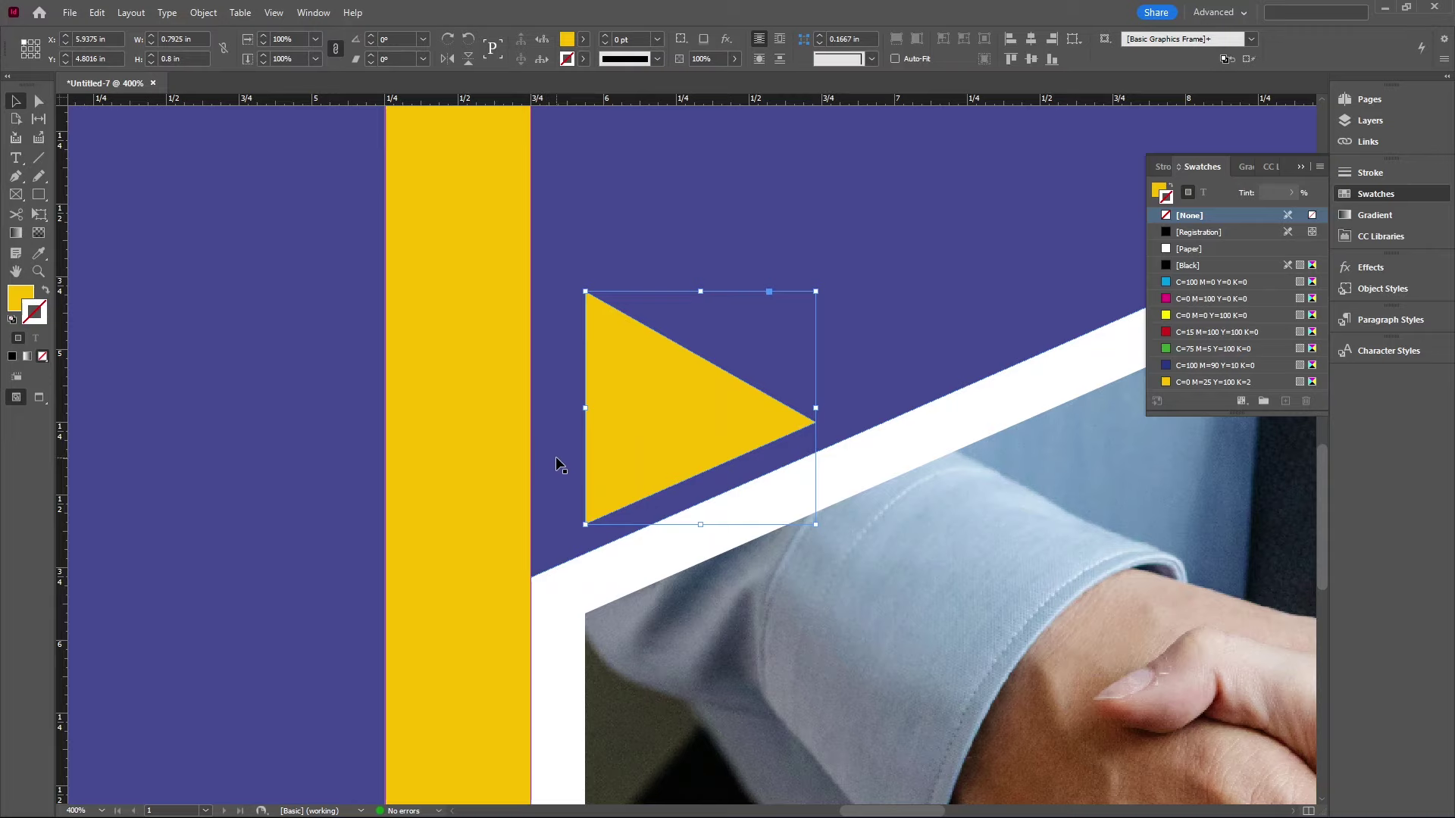
# Step: Nudge the yellow triangle further up from the photo's white border to about Y 4.72 in and deselect it
pyautogui.press('Up')
pyautogui.press('Up')
pyautogui.press('Up')
pyautogui.press('Up')
pyautogui.press('Up')
pyautogui.press('Up')
pyautogui.press('Up')
pyautogui.press('Up')
pyautogui.press('Up')
pyautogui.press('Up')
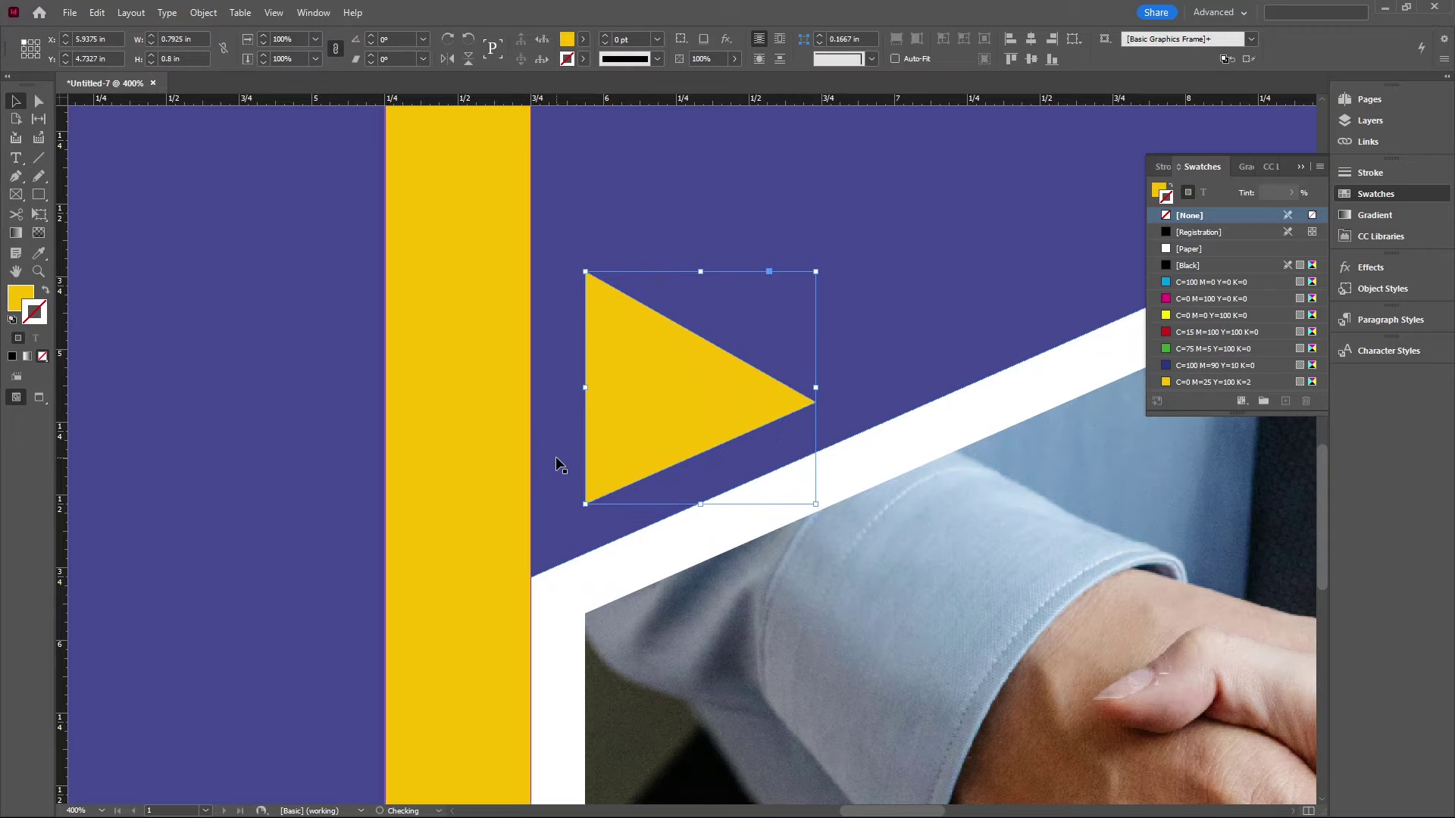
pyautogui.hotkey('ctrl', '-')
pyautogui.hotkey('ctrl', '-')
pyautogui.hotkey('ctrl', '-')
pyautogui.hotkey('ctrl', '-')
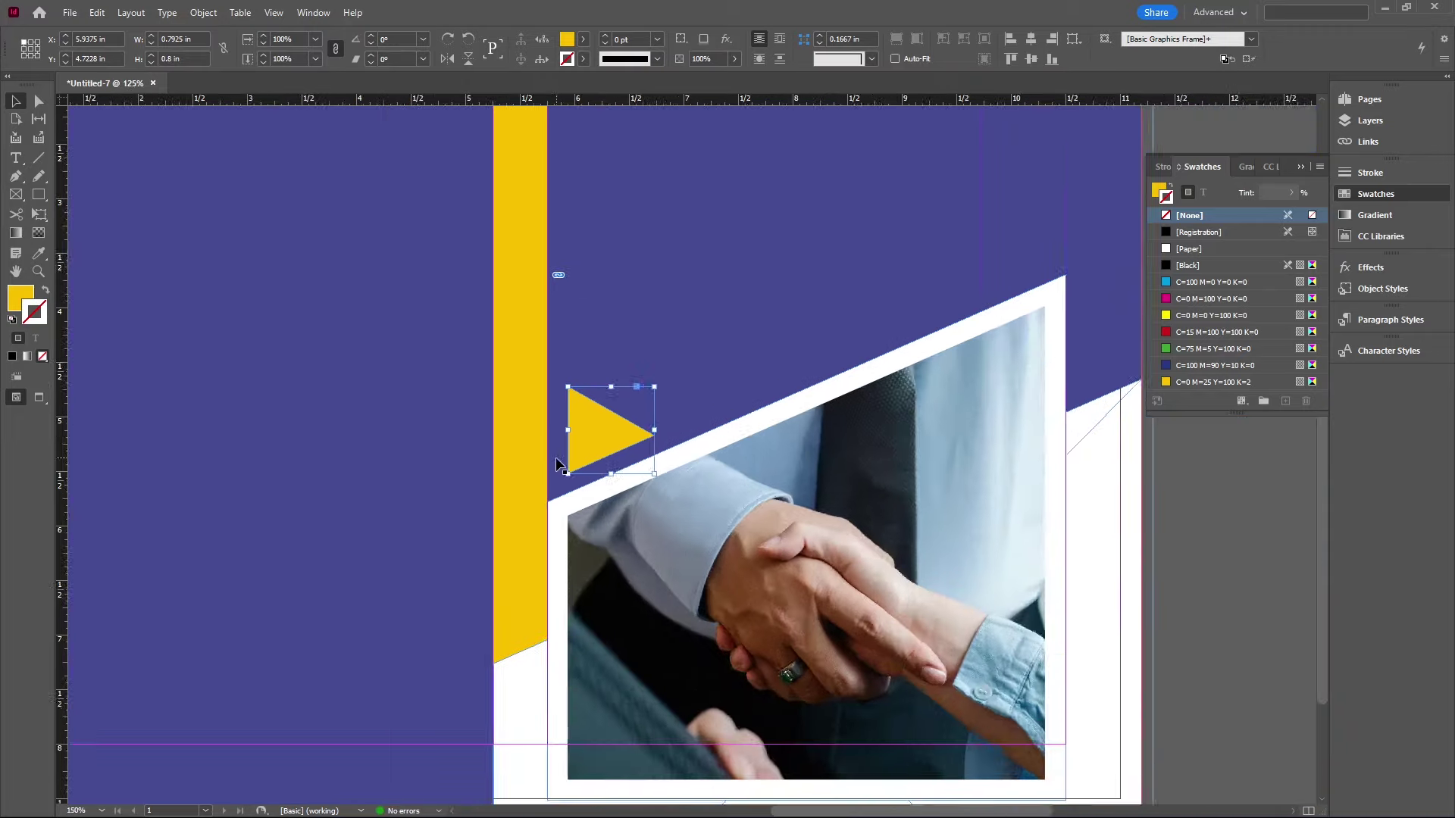
pyautogui.click(1135, 546)
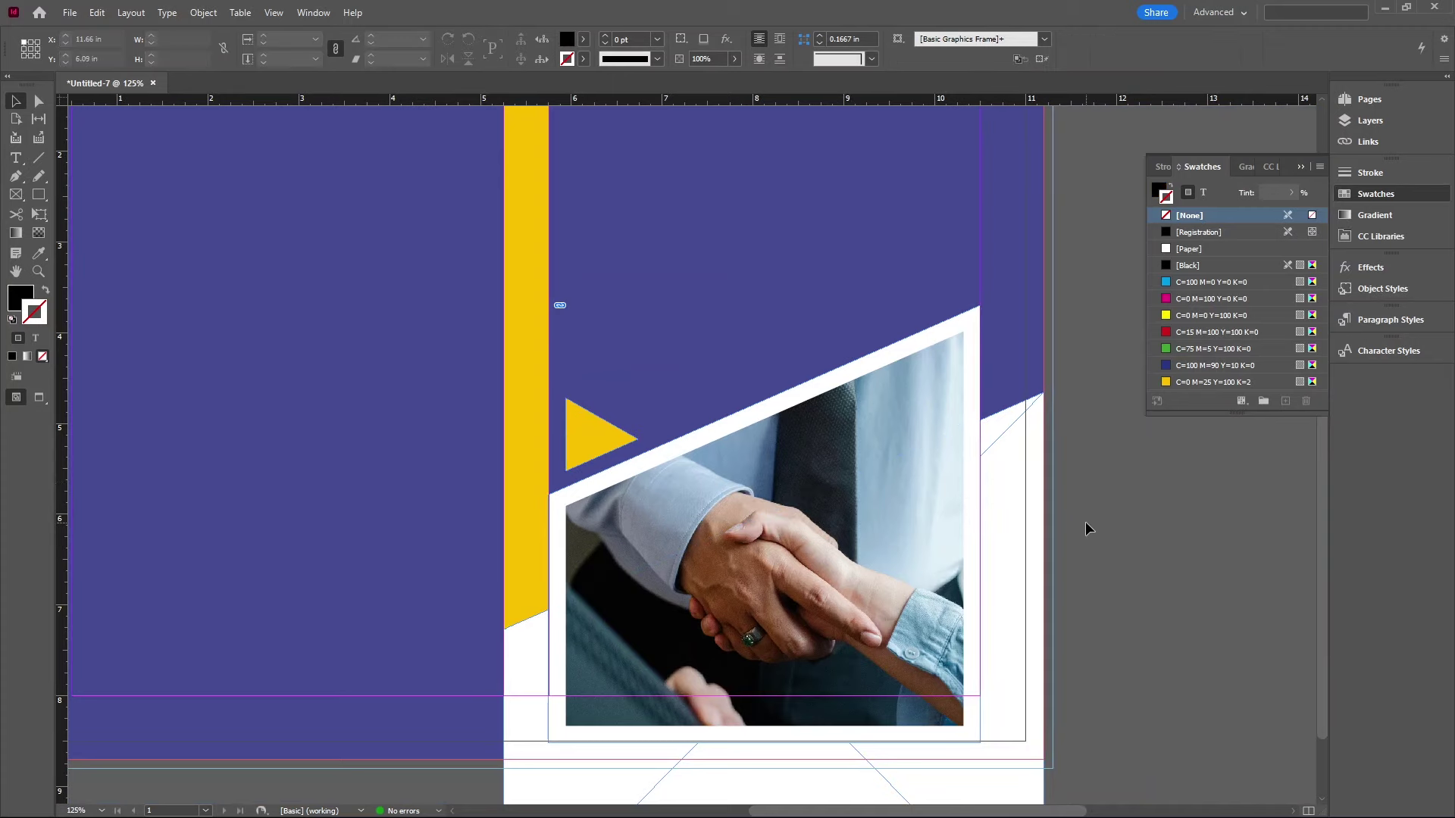
# Step: Enlarge the yellow triangle proportionally from its lower-left corner to about 0.93 in wide and 0.94 in high
pyautogui.click(589, 446)
pyautogui.hotkey('ctrl', '=')
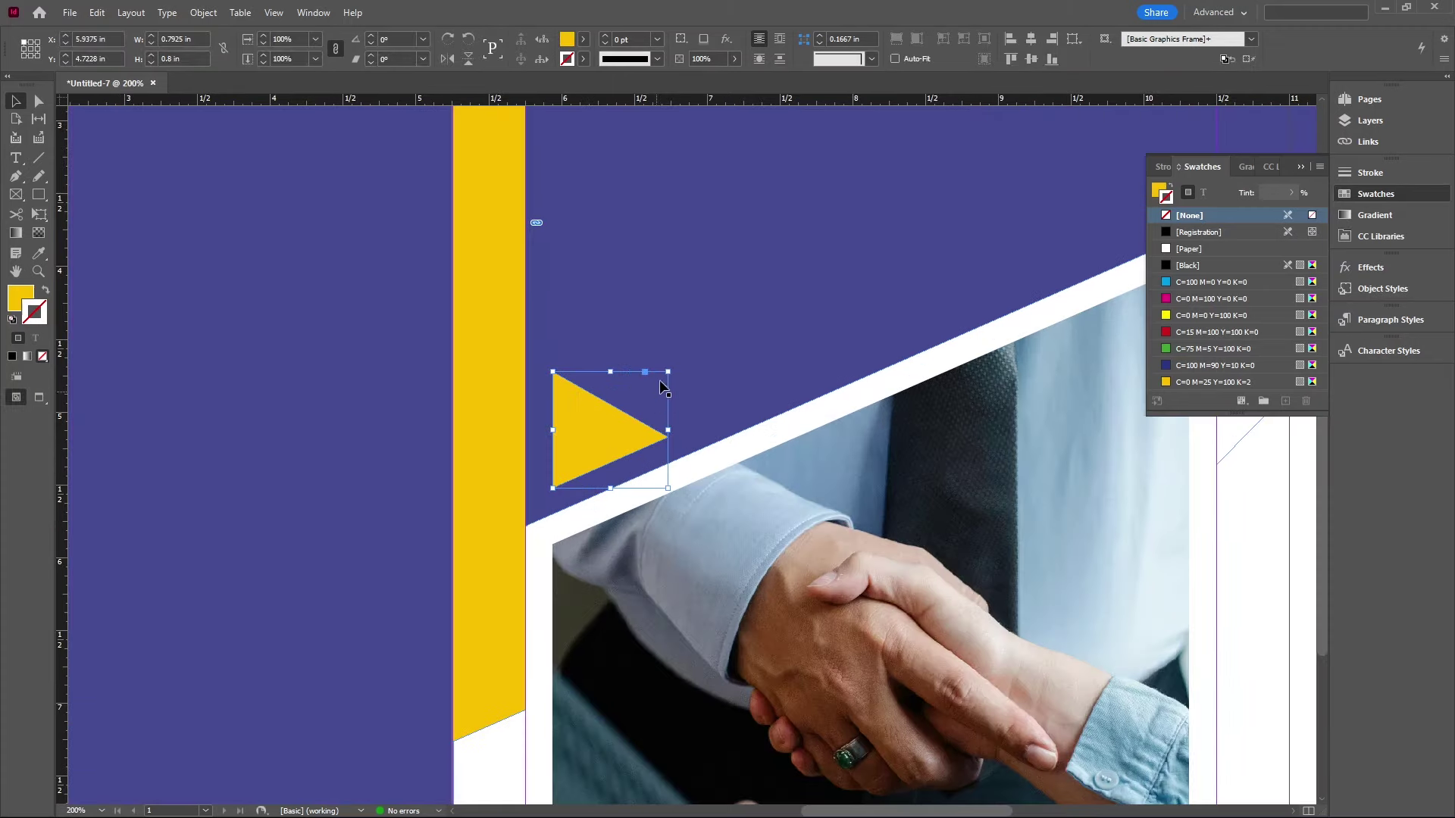
pyautogui.moveTo(669, 371); pyautogui.dragTo(688, 352)
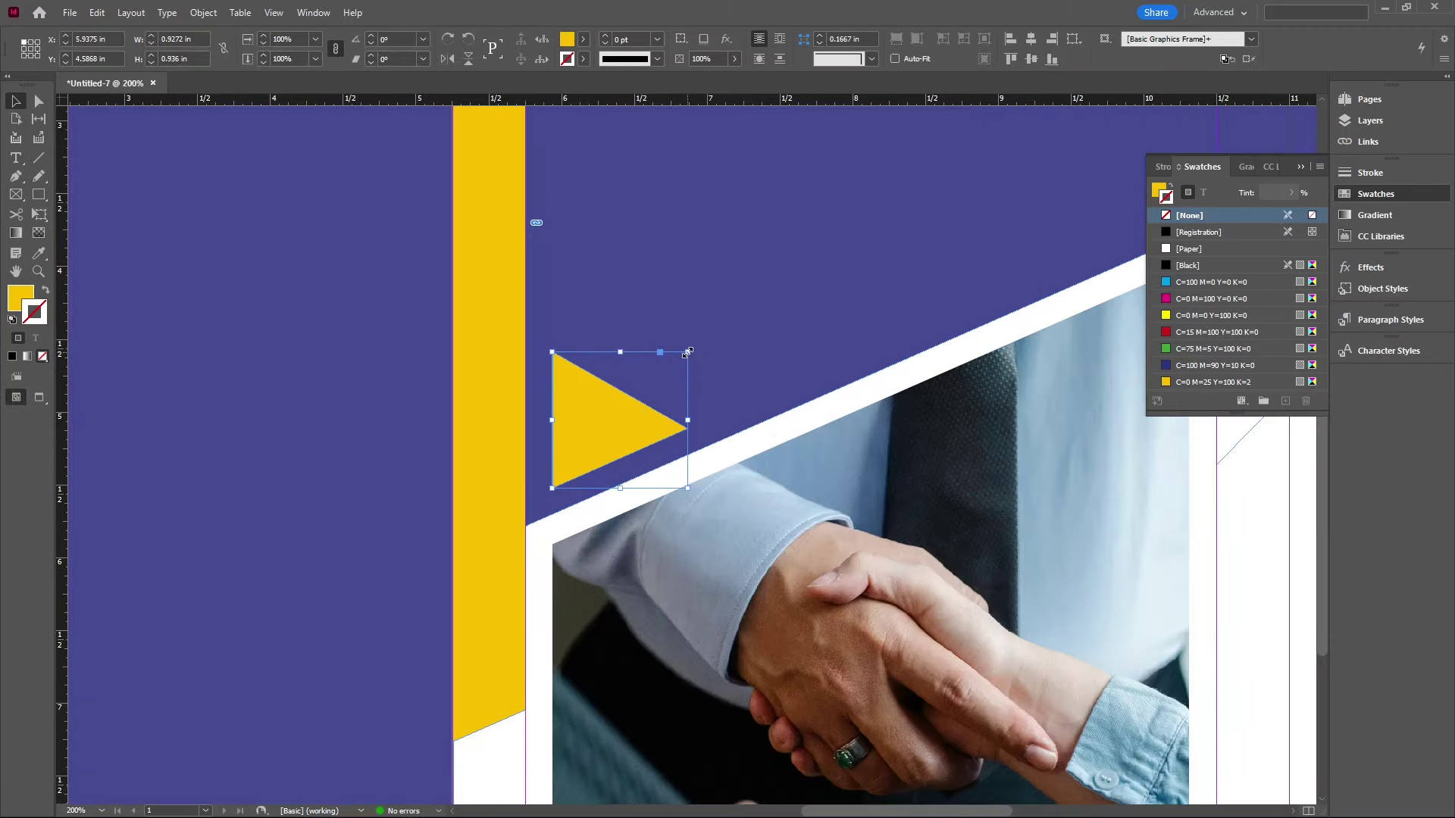
# Step: Examine the whole cover in preview and normal view, checking the enlarged triangle beside the spine and photo
pyautogui.scroll(-2, 688, 353)
pyautogui.scroll(-1, 1182, 606)
pyautogui.click(1195, 608)
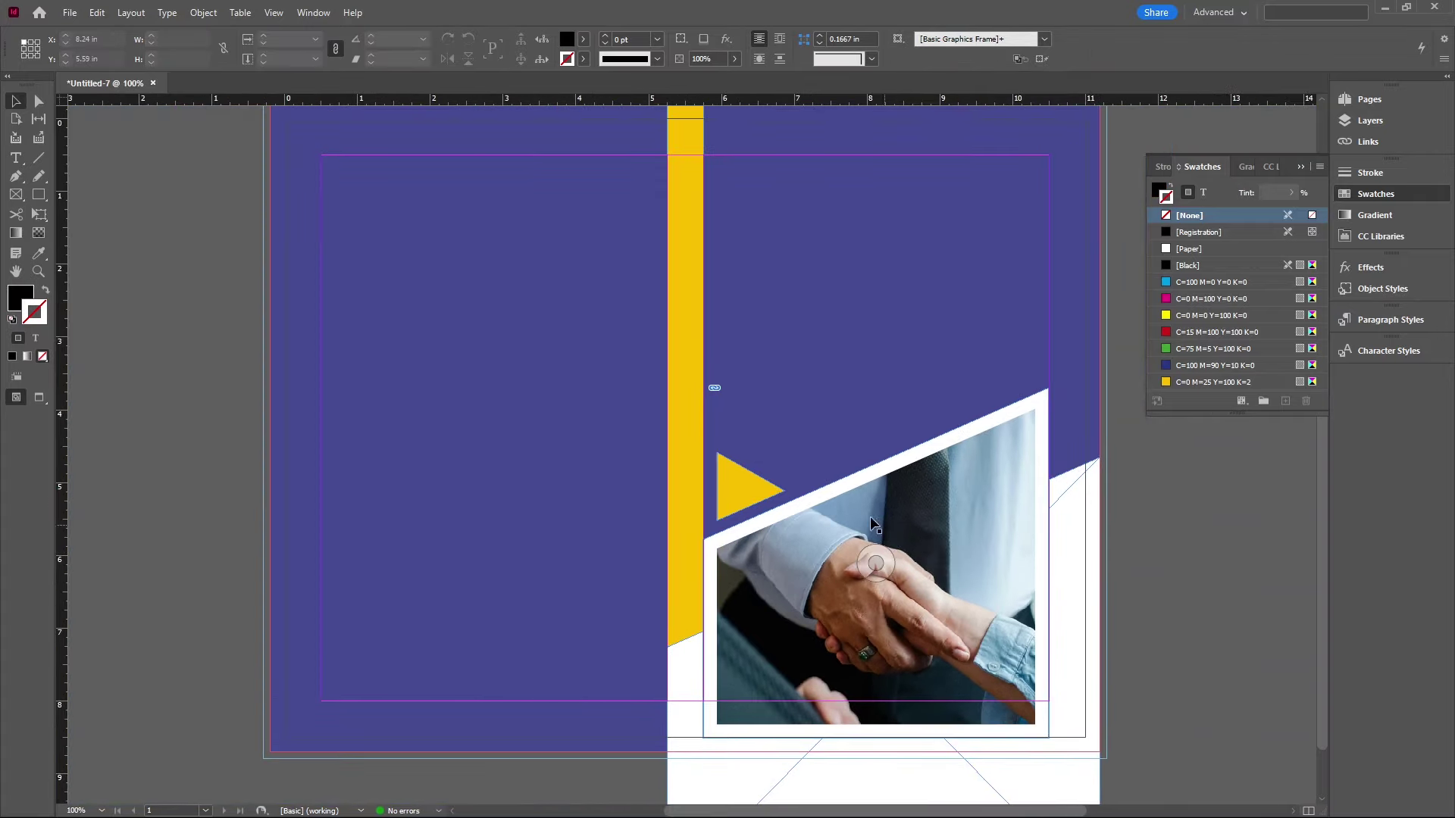
pyautogui.press('w')
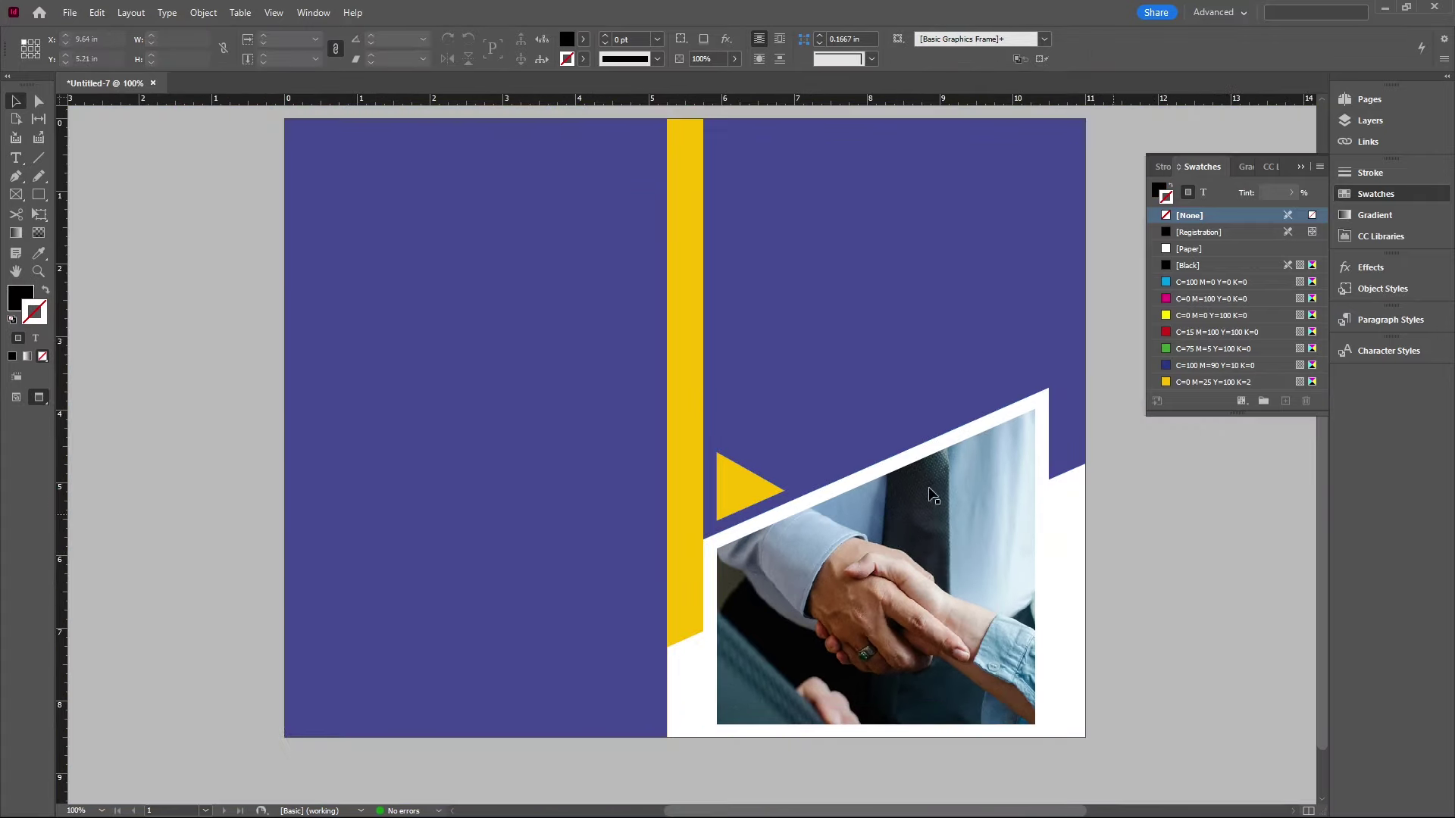
pyautogui.hotkey('ctrl', '-')
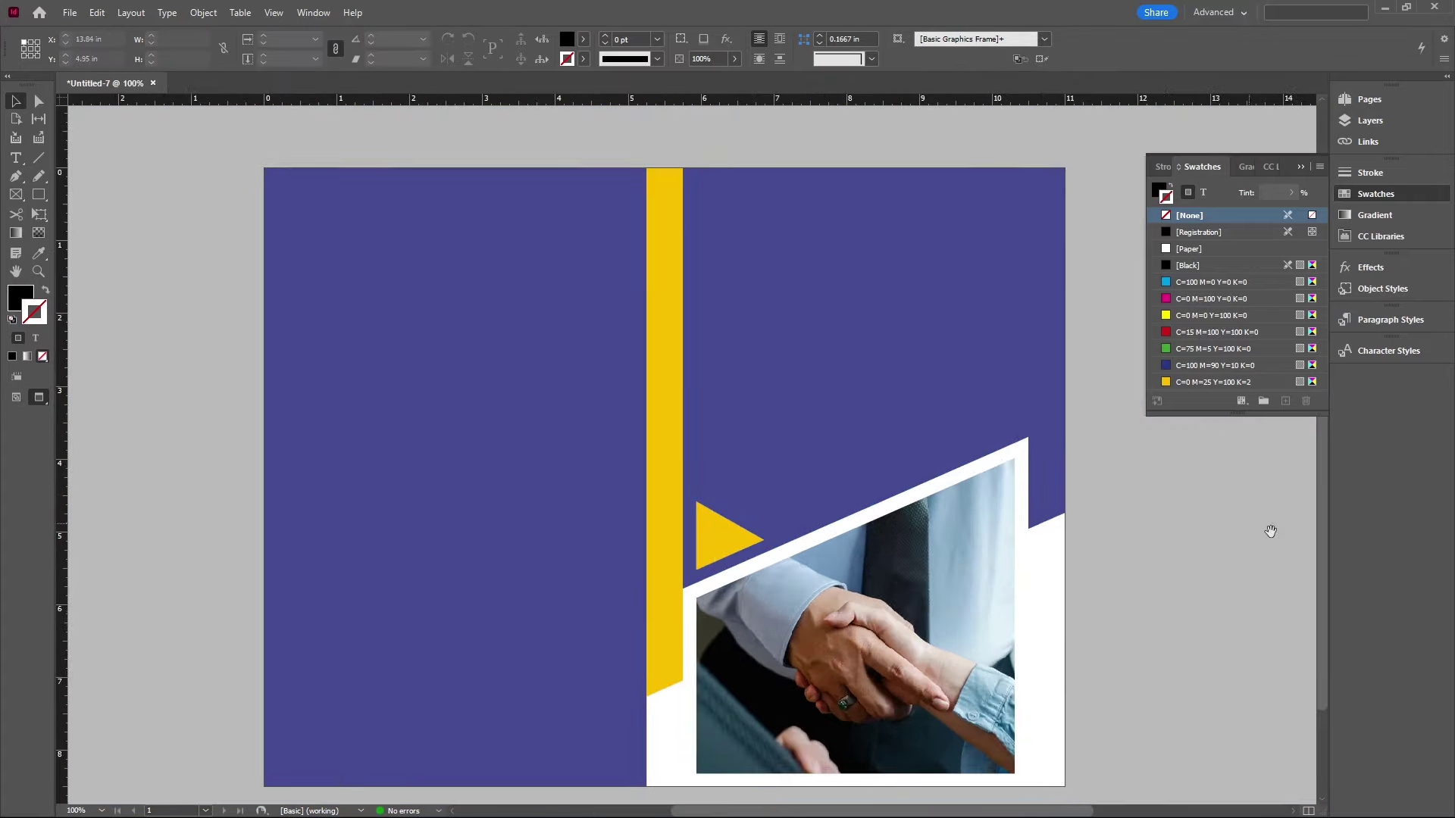
pyautogui.moveTo(1224, 587); pyautogui.dragTo(1191, 544)
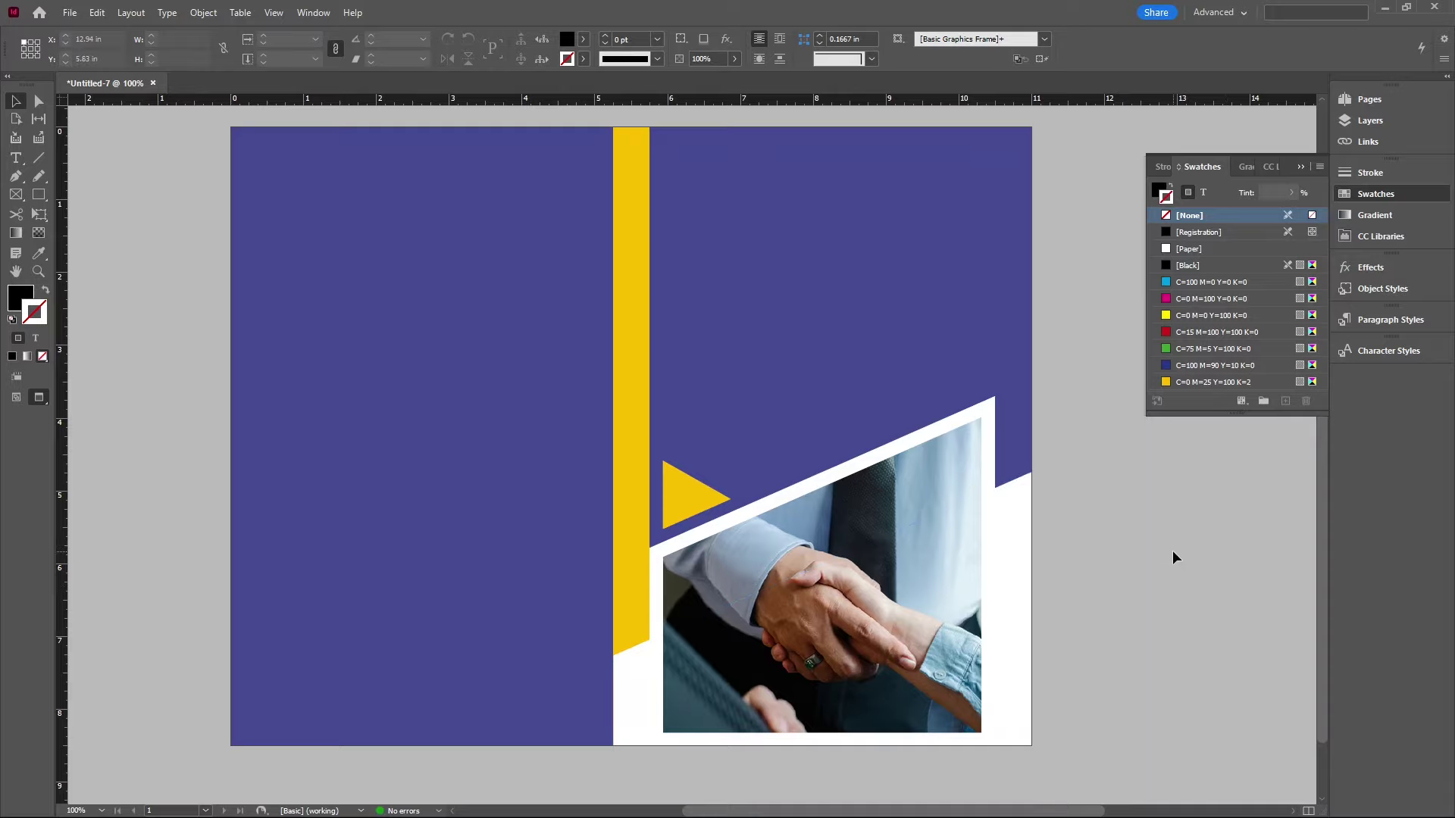
pyautogui.press('w')
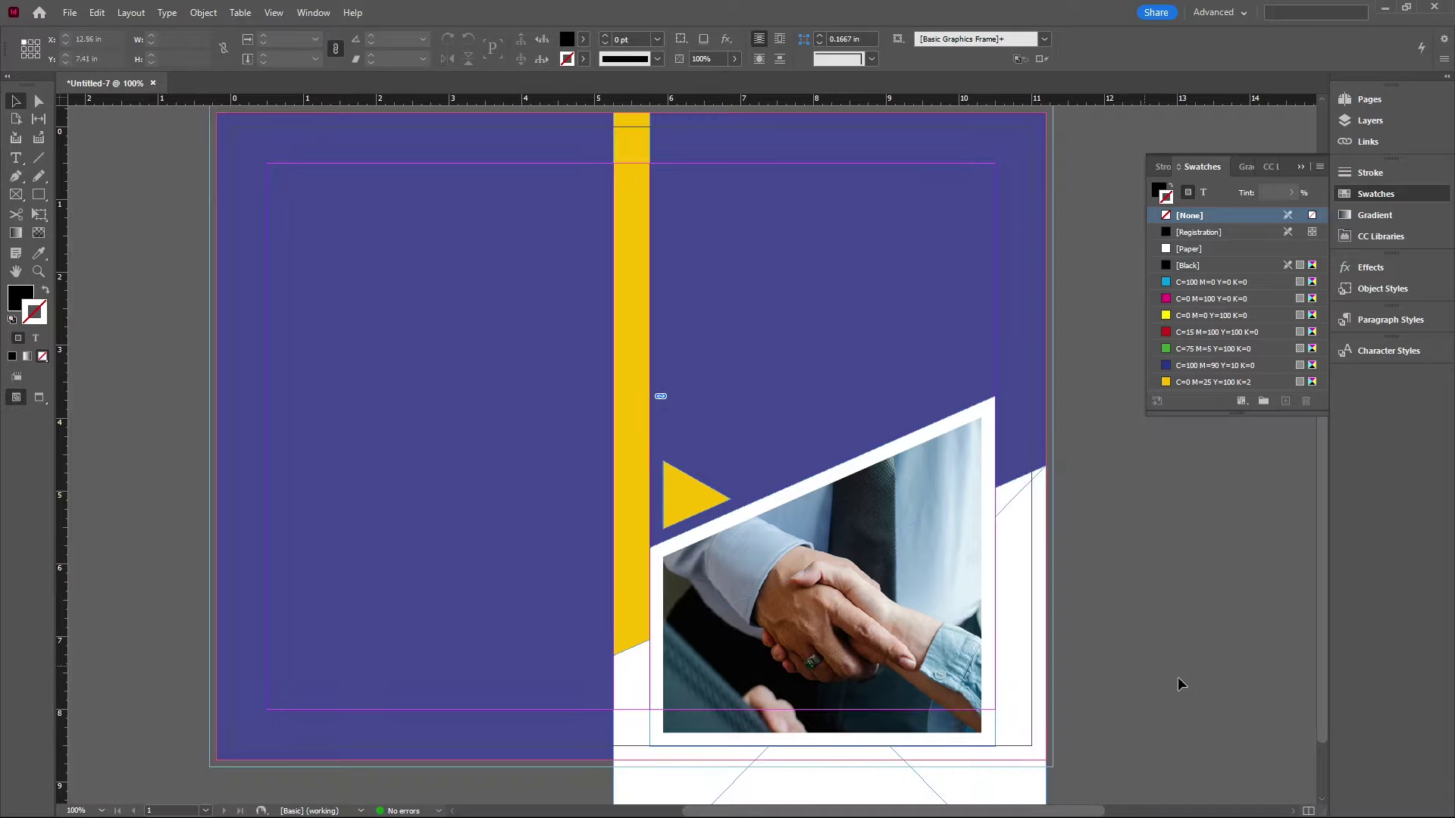
pyautogui.hotkey('ctrl', '-')
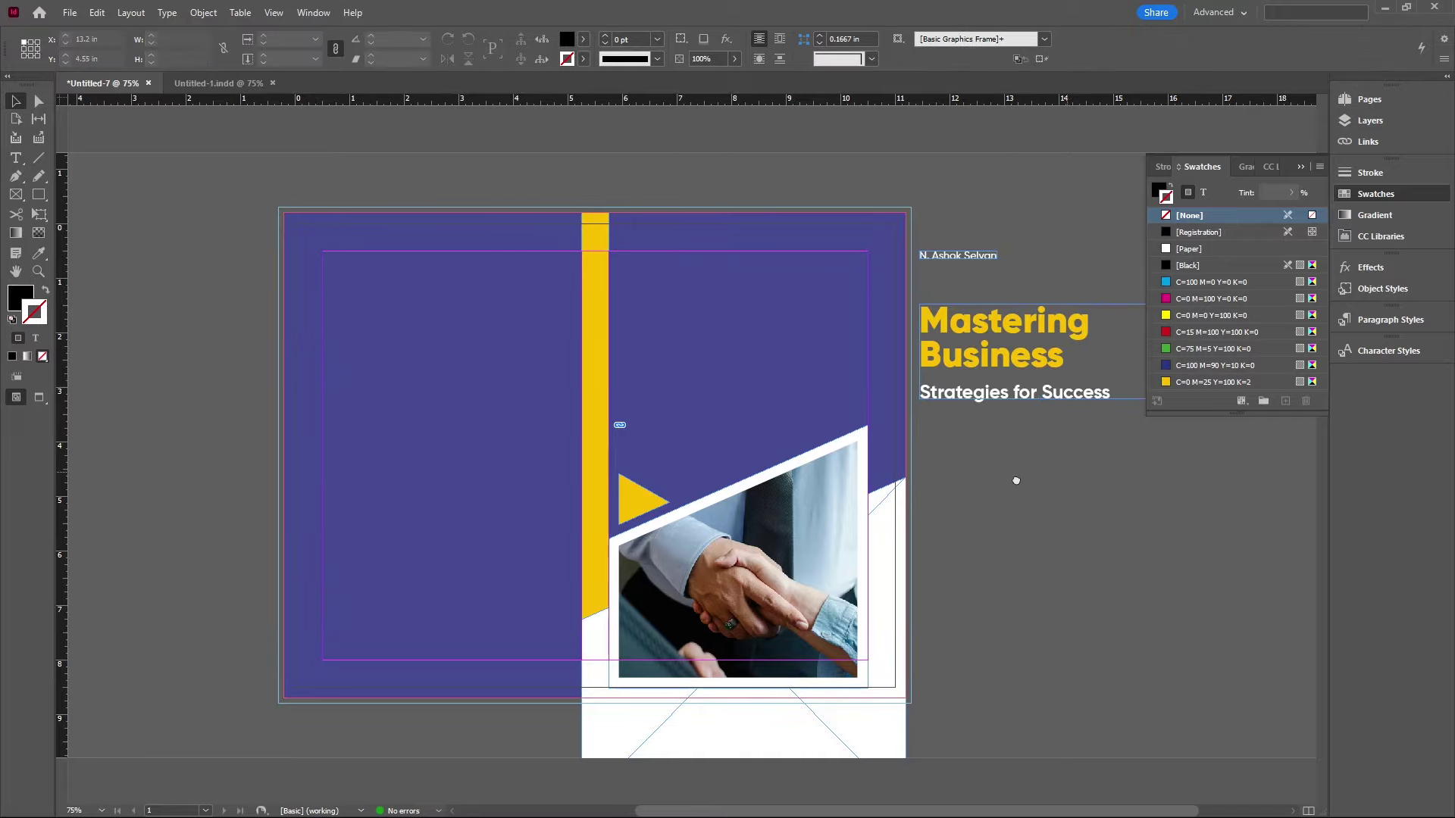
# Step: Examine the font, size and leading of the title "Mastering Business" on the pasteboard beside the cover
pyautogui.hscroll(3, 1016, 443)
pyautogui.scroll(2, 1019, 443)
pyautogui.moveTo(1036, 448); pyautogui.dragTo(1010, 533)
pyautogui.doubleClick(894, 368)
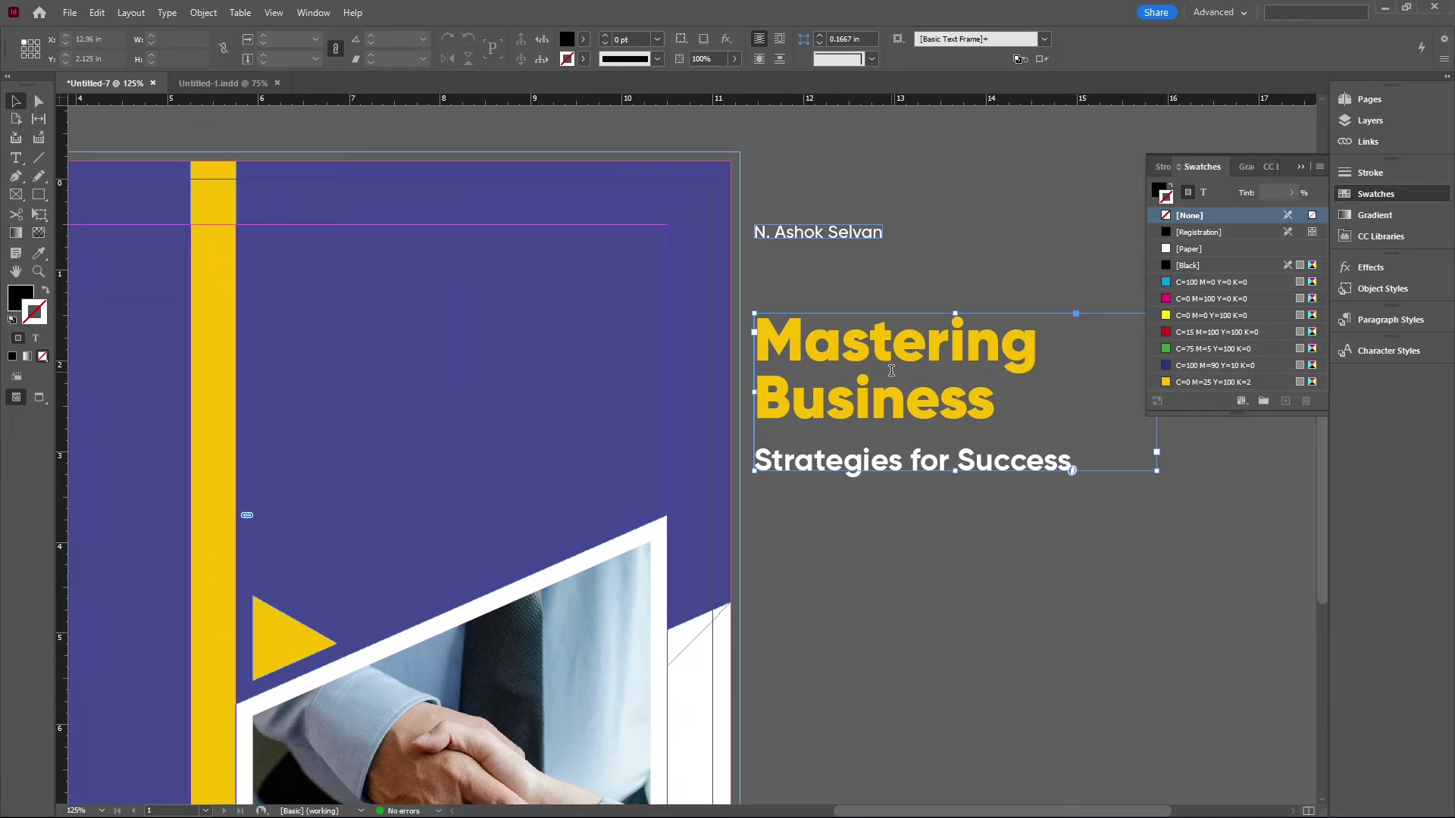
pyautogui.moveTo(1006, 411); pyautogui.dragTo(741, 341)
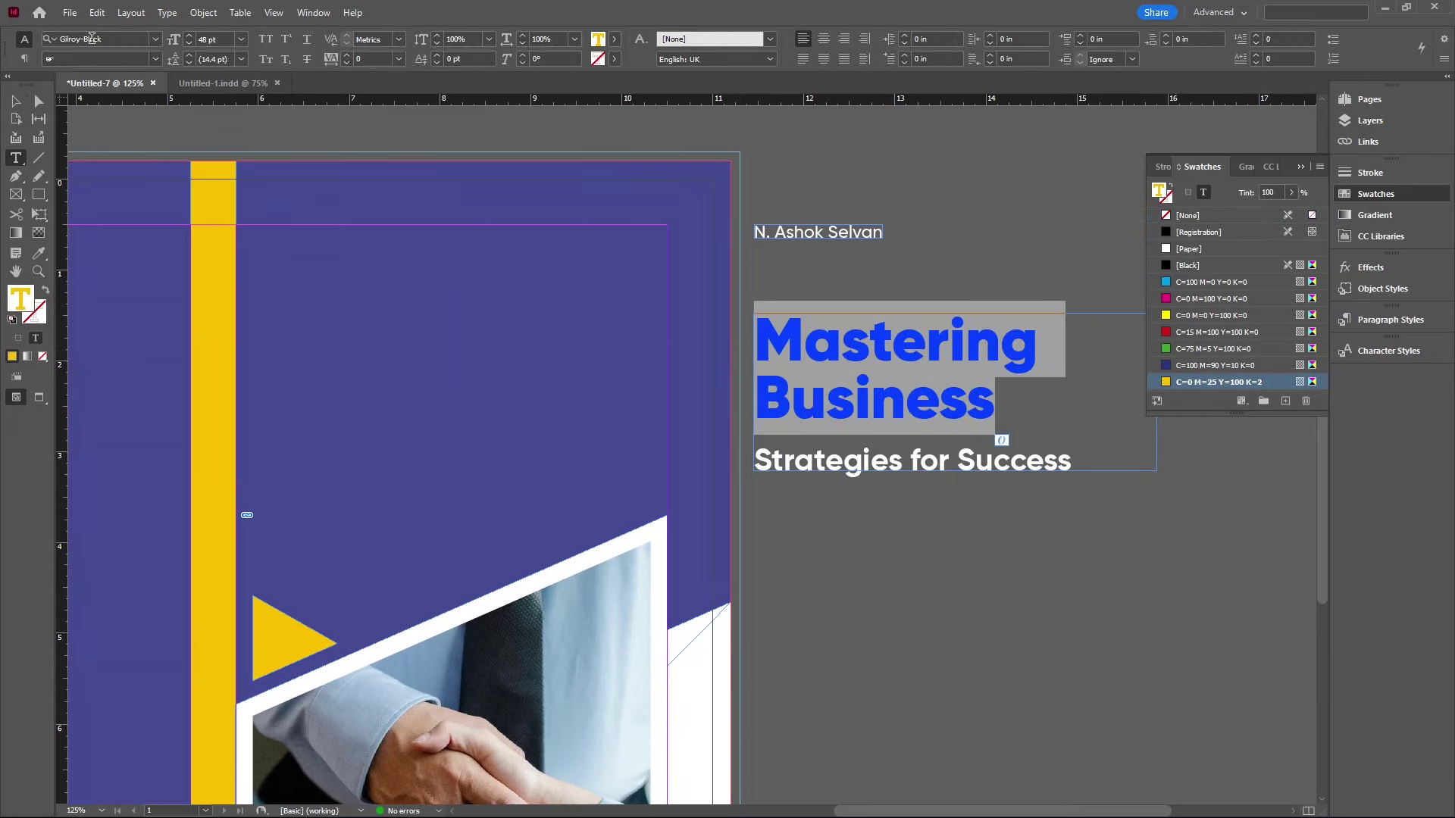
pyautogui.click(869, 337)
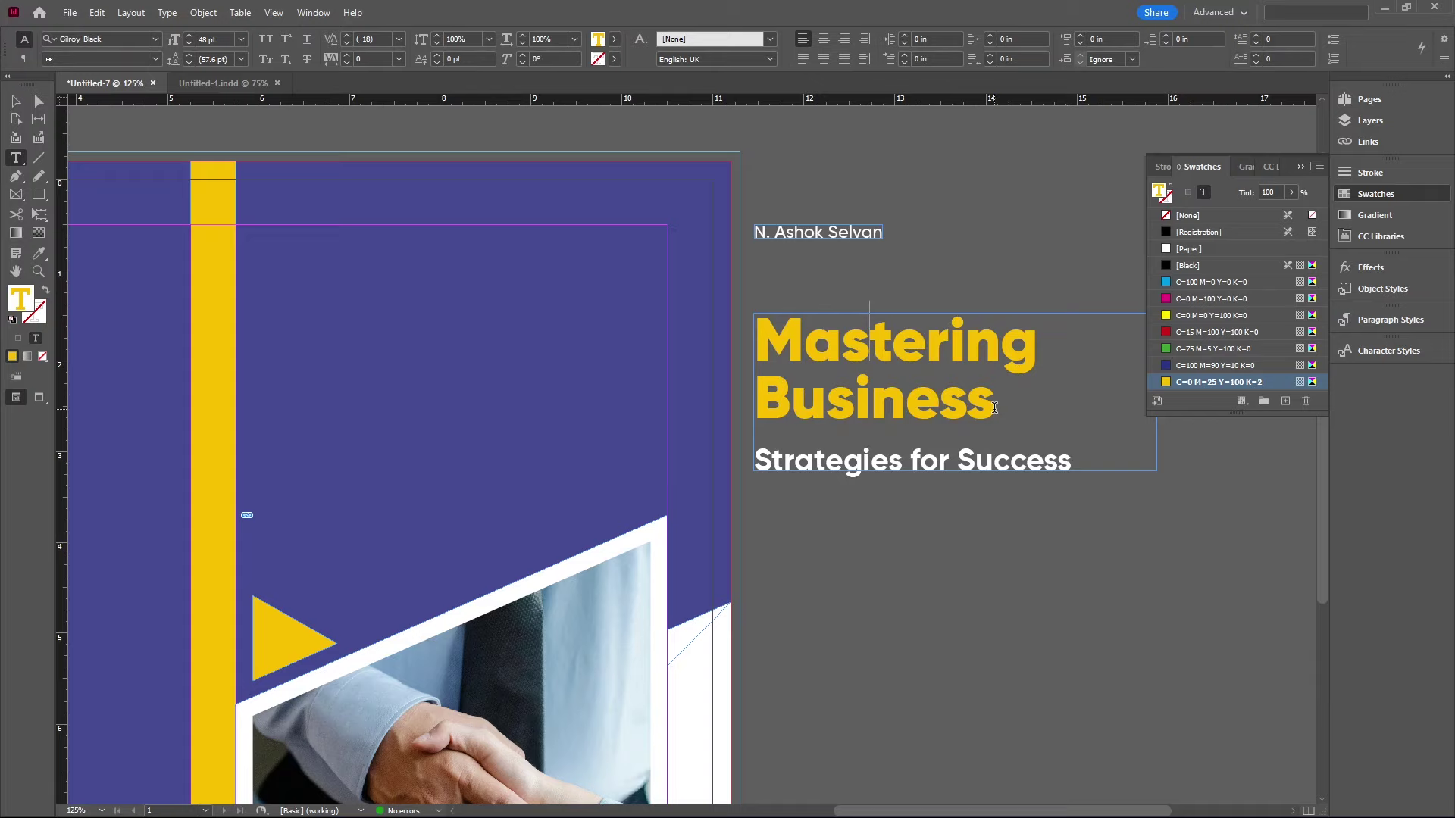
pyautogui.moveTo(995, 407); pyautogui.dragTo(212, 348)
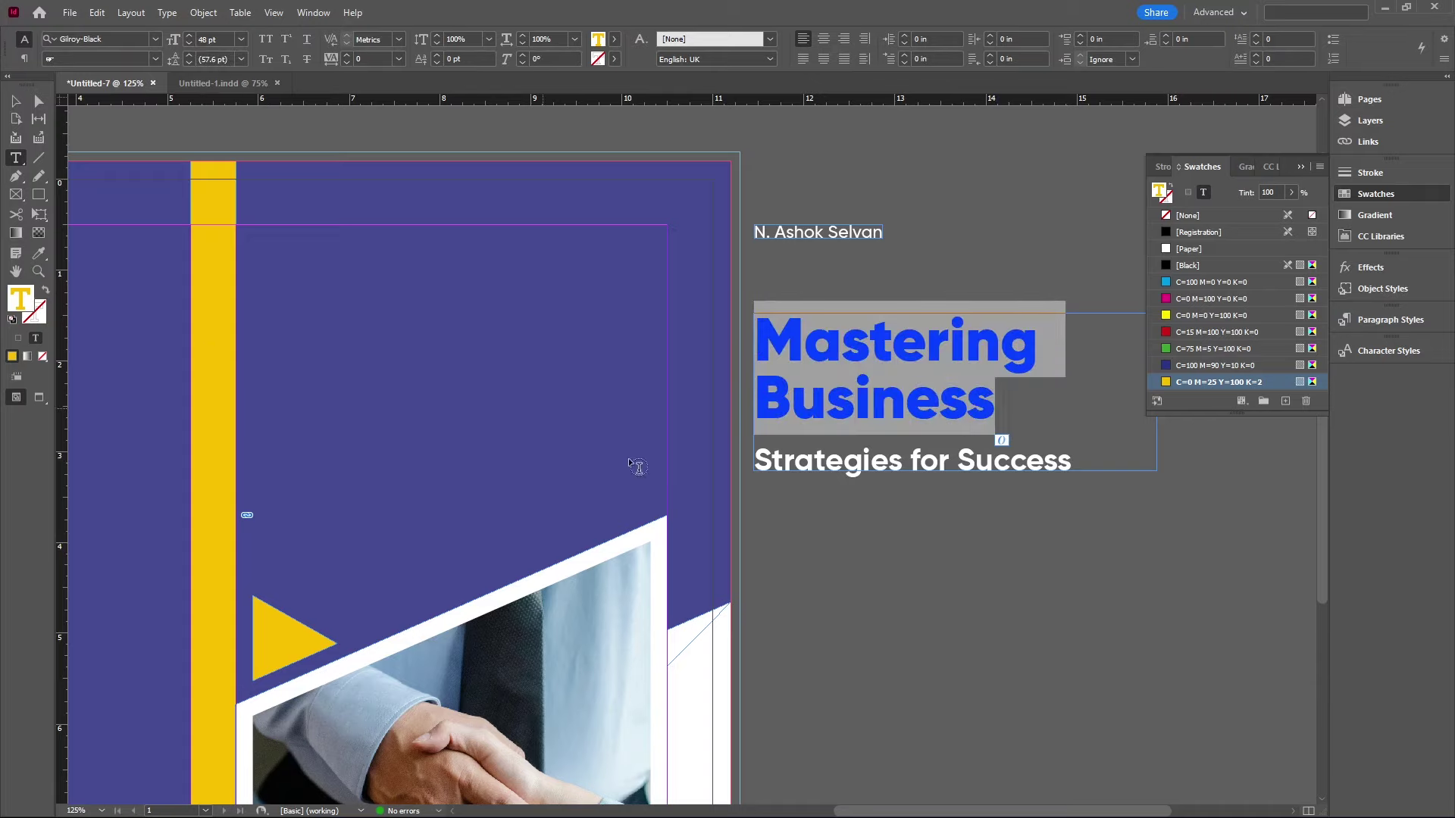
pyautogui.hotkey('ctrl', '-')
pyautogui.hotkey('ctrl', '-')
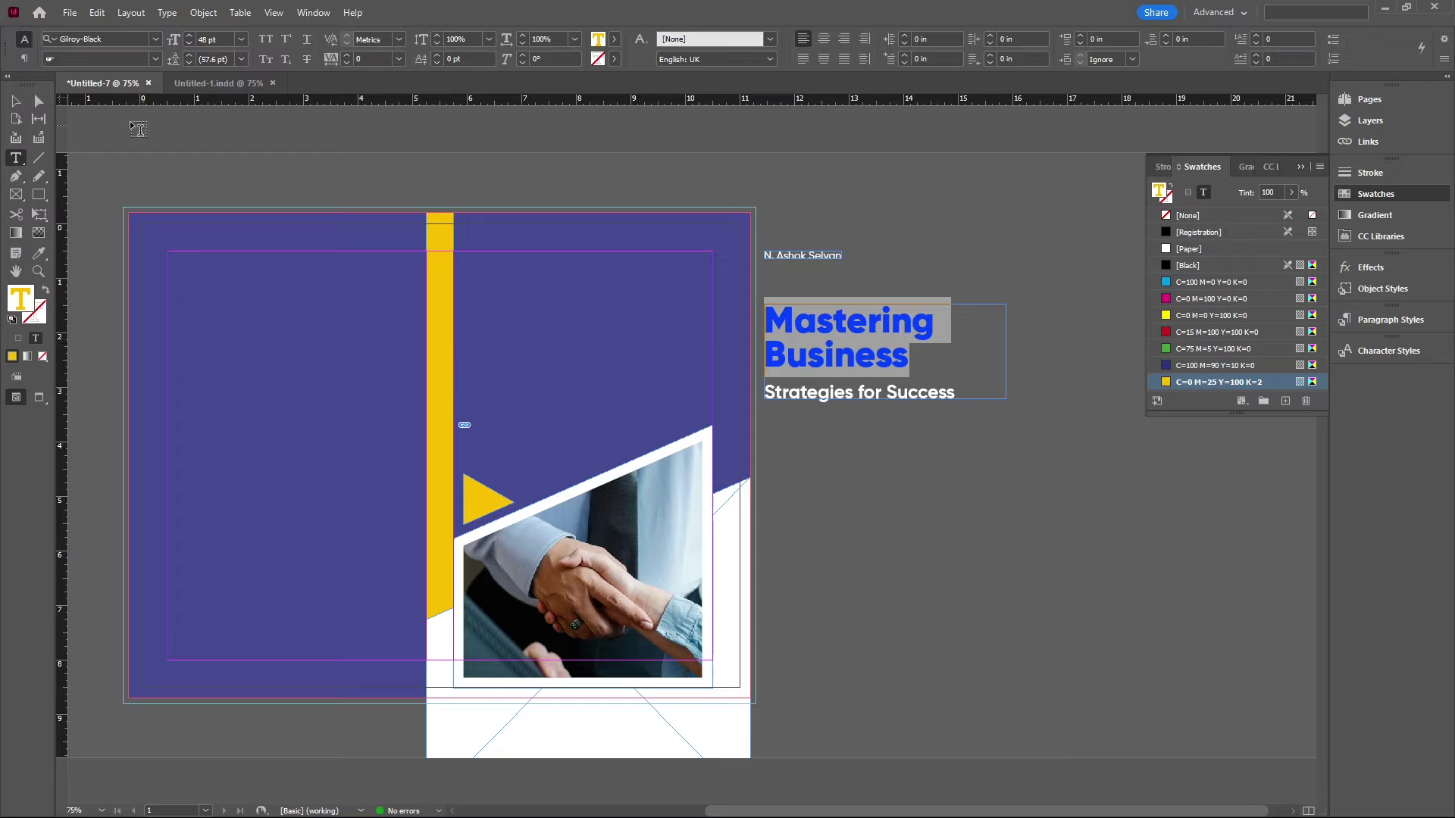
# Step: Examine the character and paragraph formatting of the subtitle "Strategies for Success" below the title
pyautogui.click(821, 391)
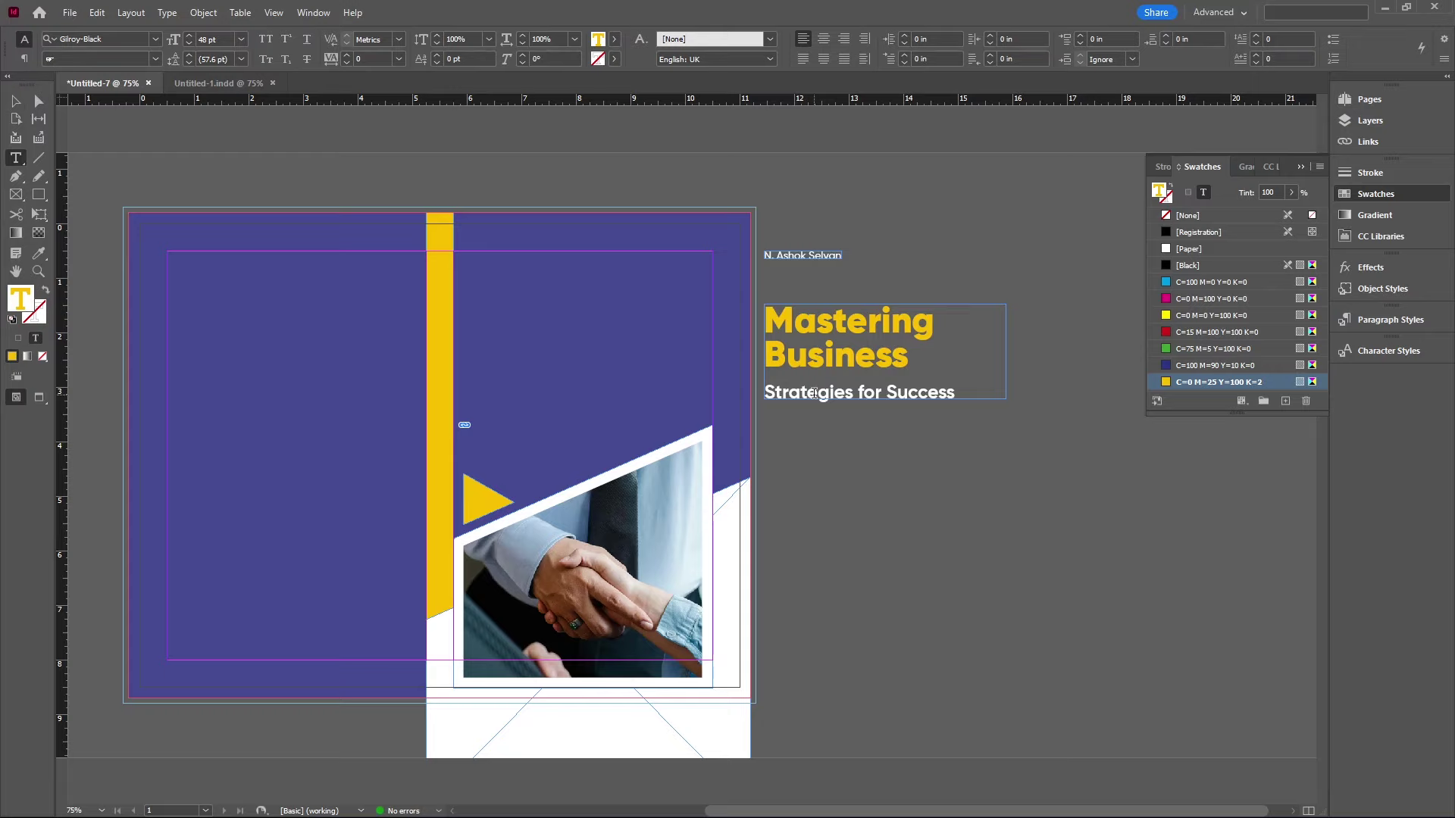
pyautogui.click(101, 38)
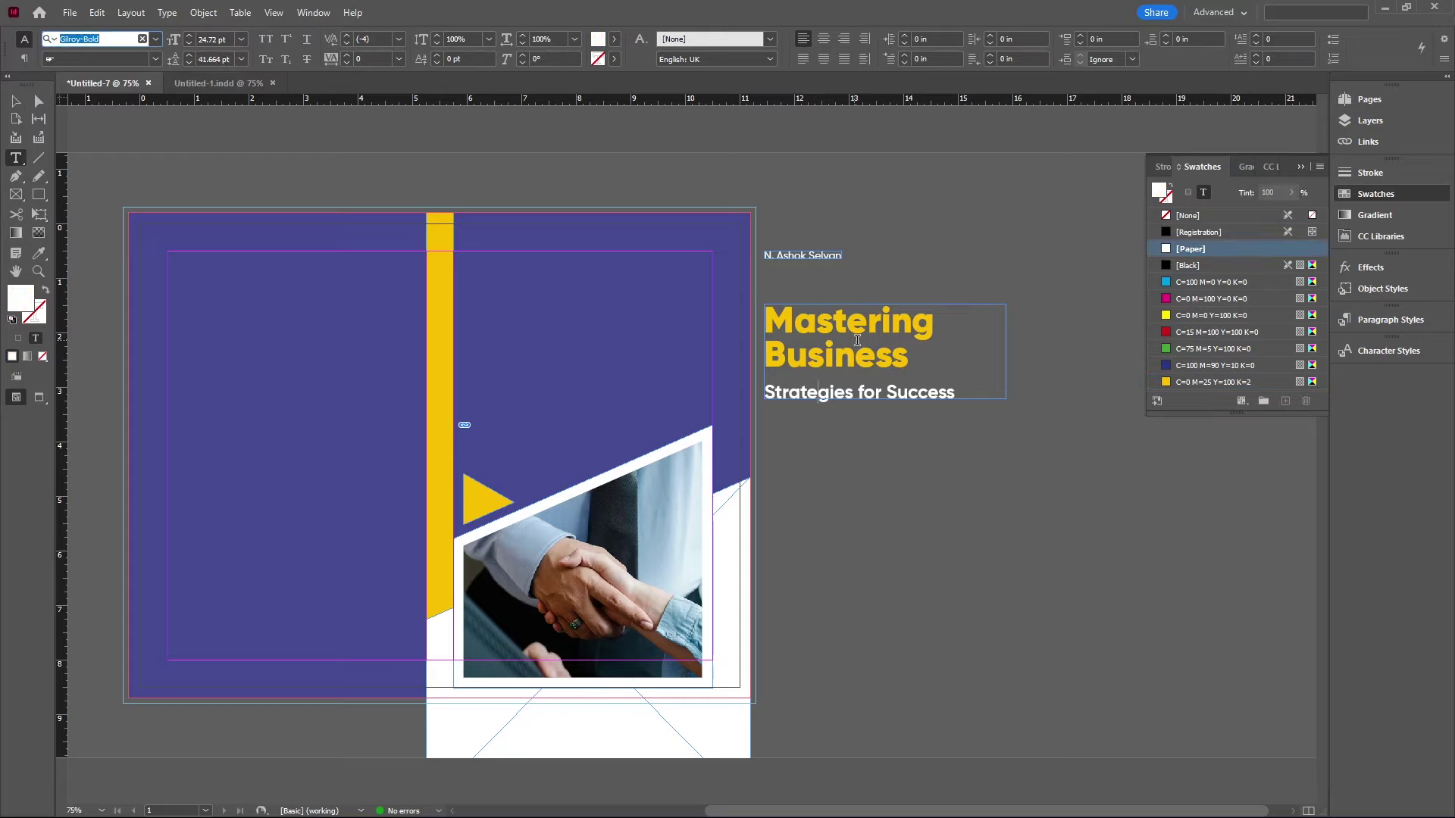
pyautogui.moveTo(815, 348); pyautogui.dragTo(869, 408)
pyautogui.click(801, 392)
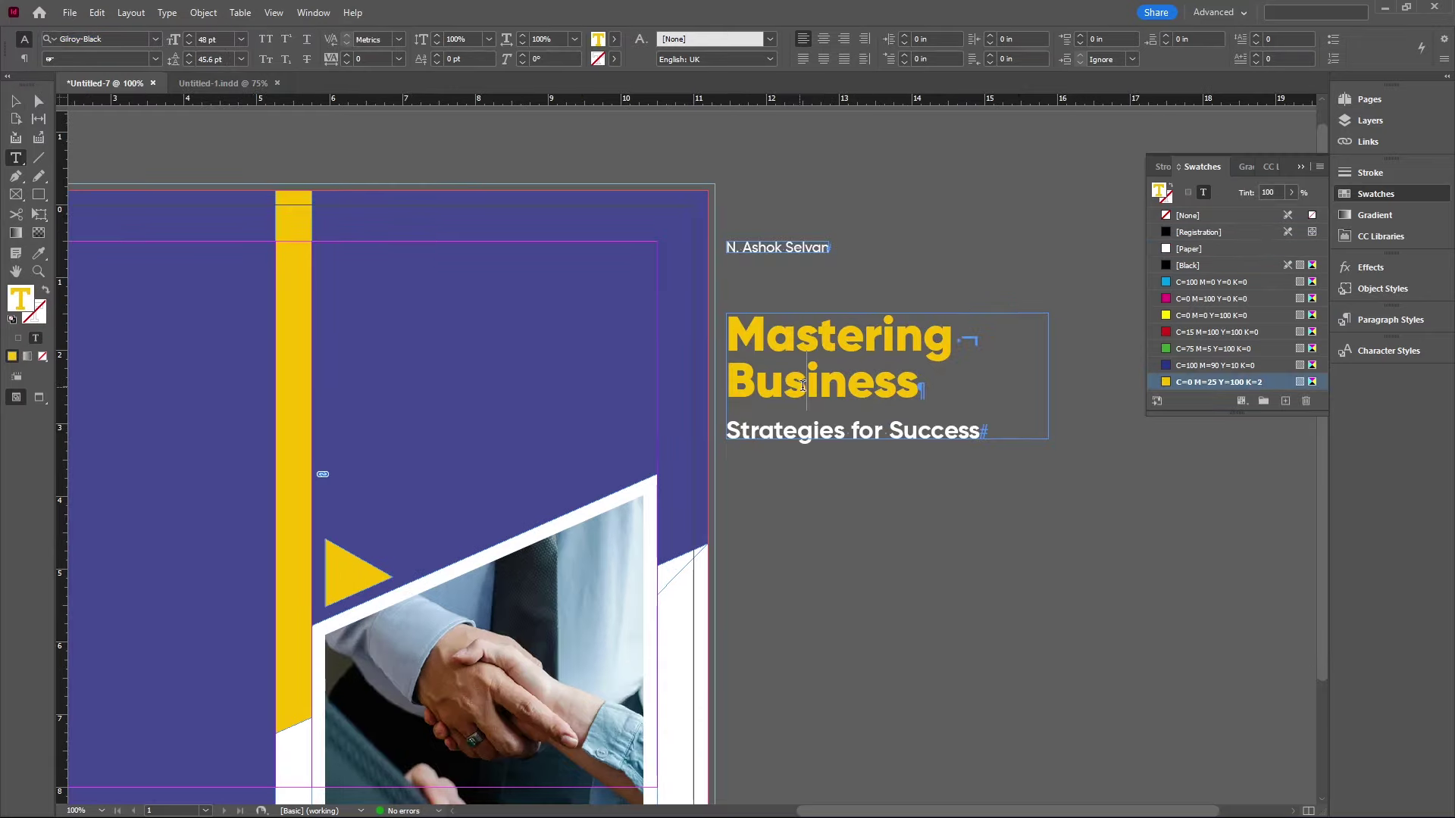
pyautogui.click(803, 385)
pyautogui.moveTo(803, 385); pyautogui.dragTo(801, 426)
pyautogui.click(801, 426)
pyautogui.click(798, 431)
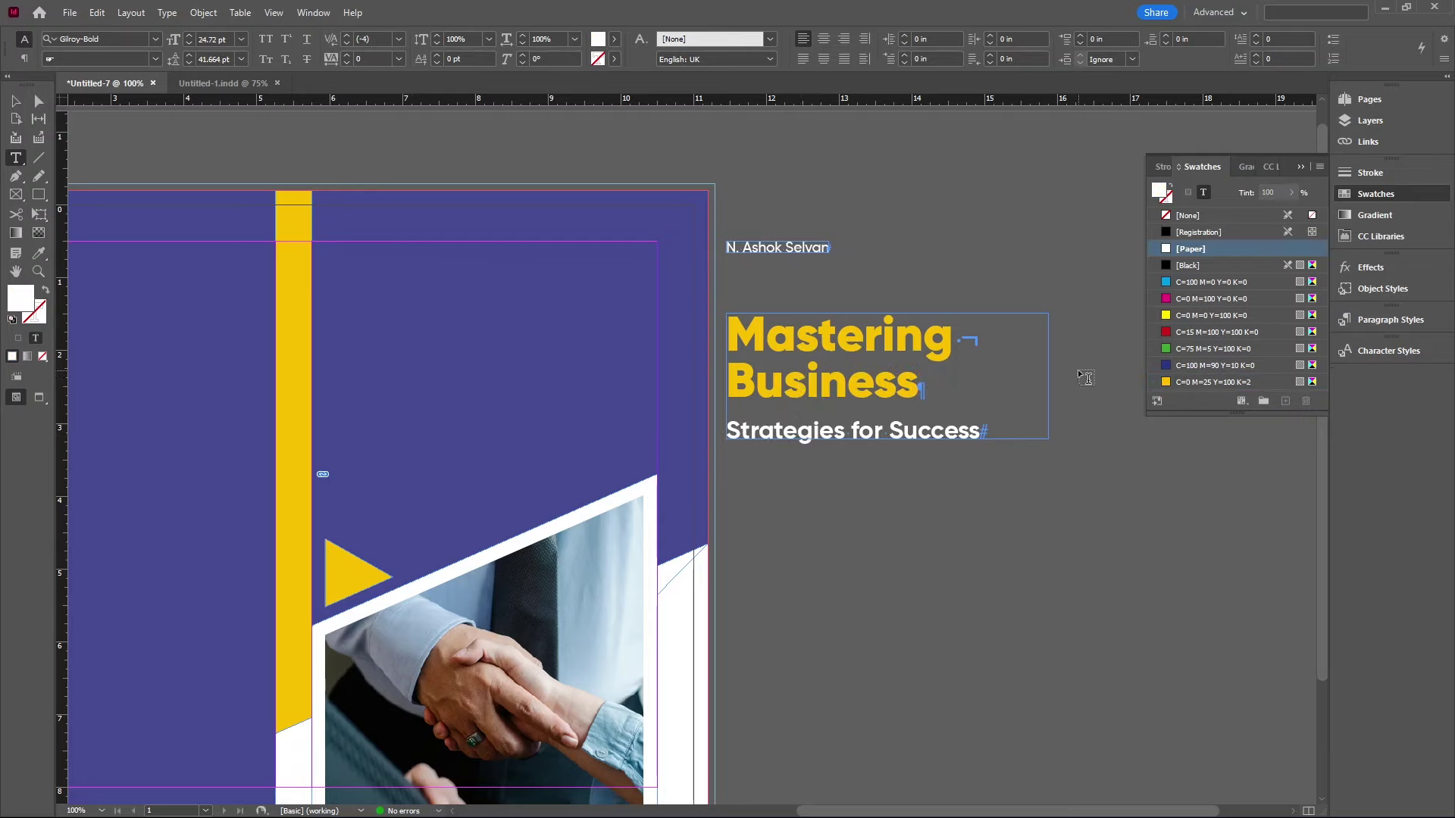
pyautogui.hotkey('ctrl', 'alt', 't')
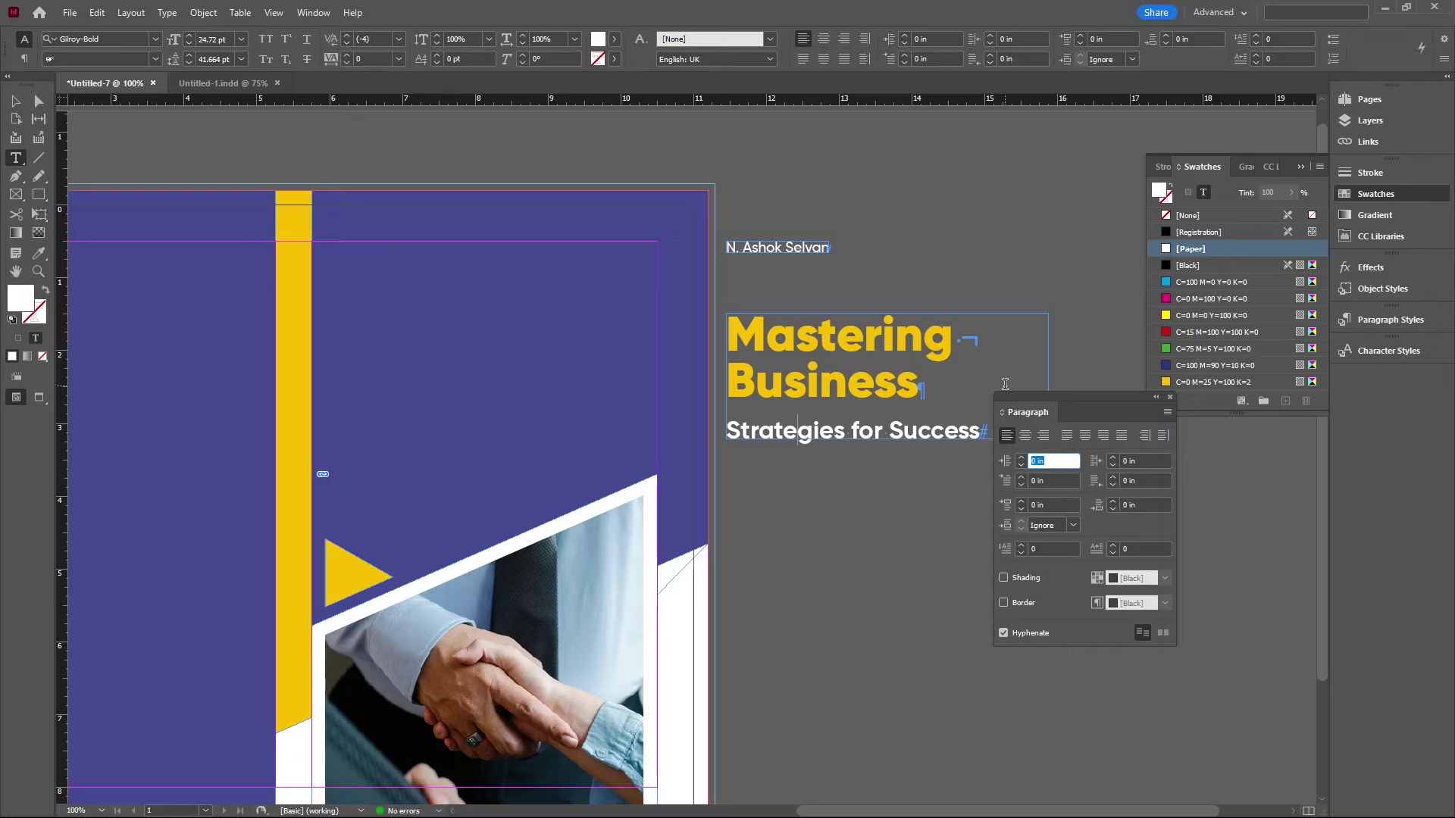
pyautogui.click(854, 425)
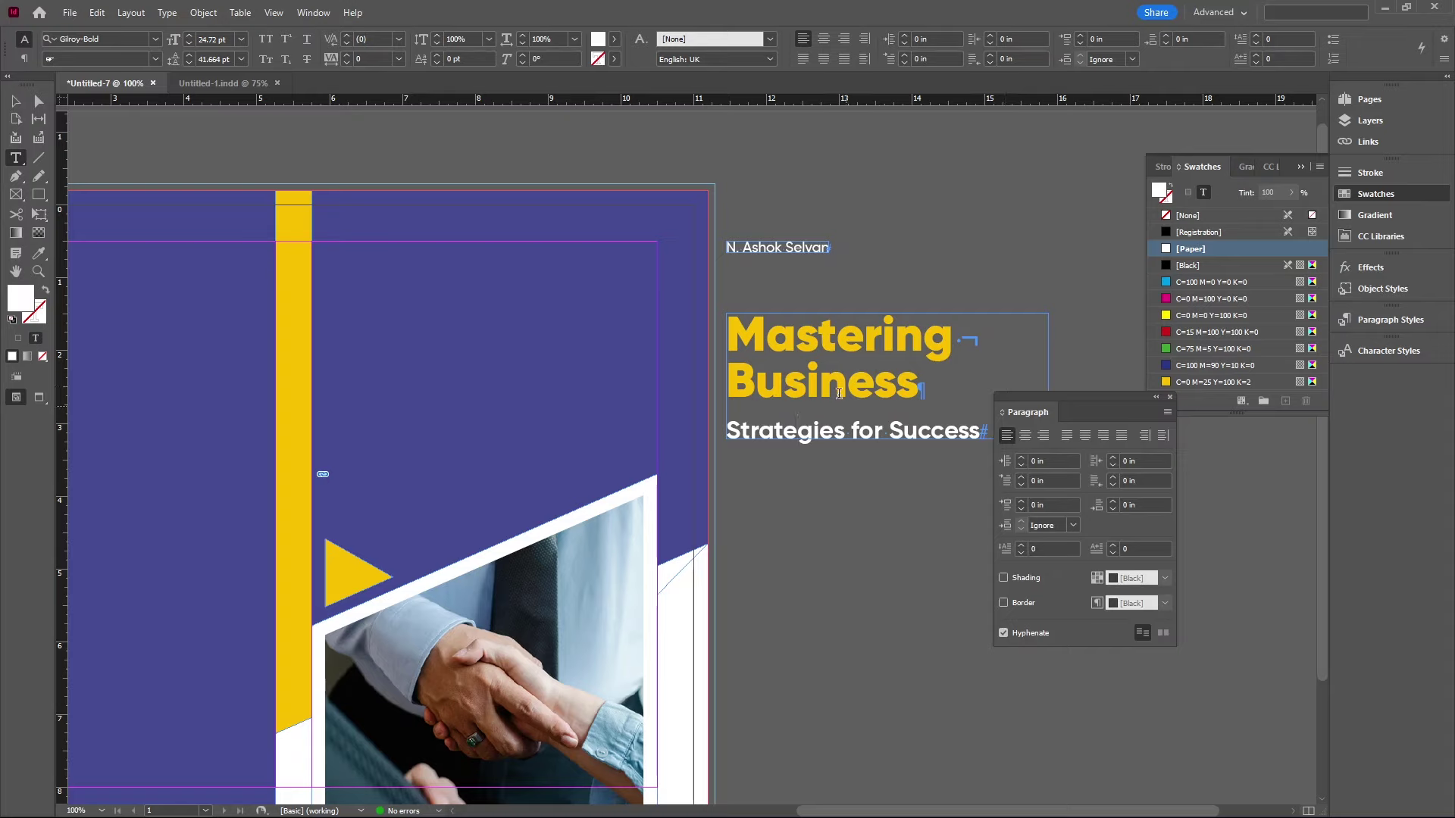
pyautogui.click(1170, 398)
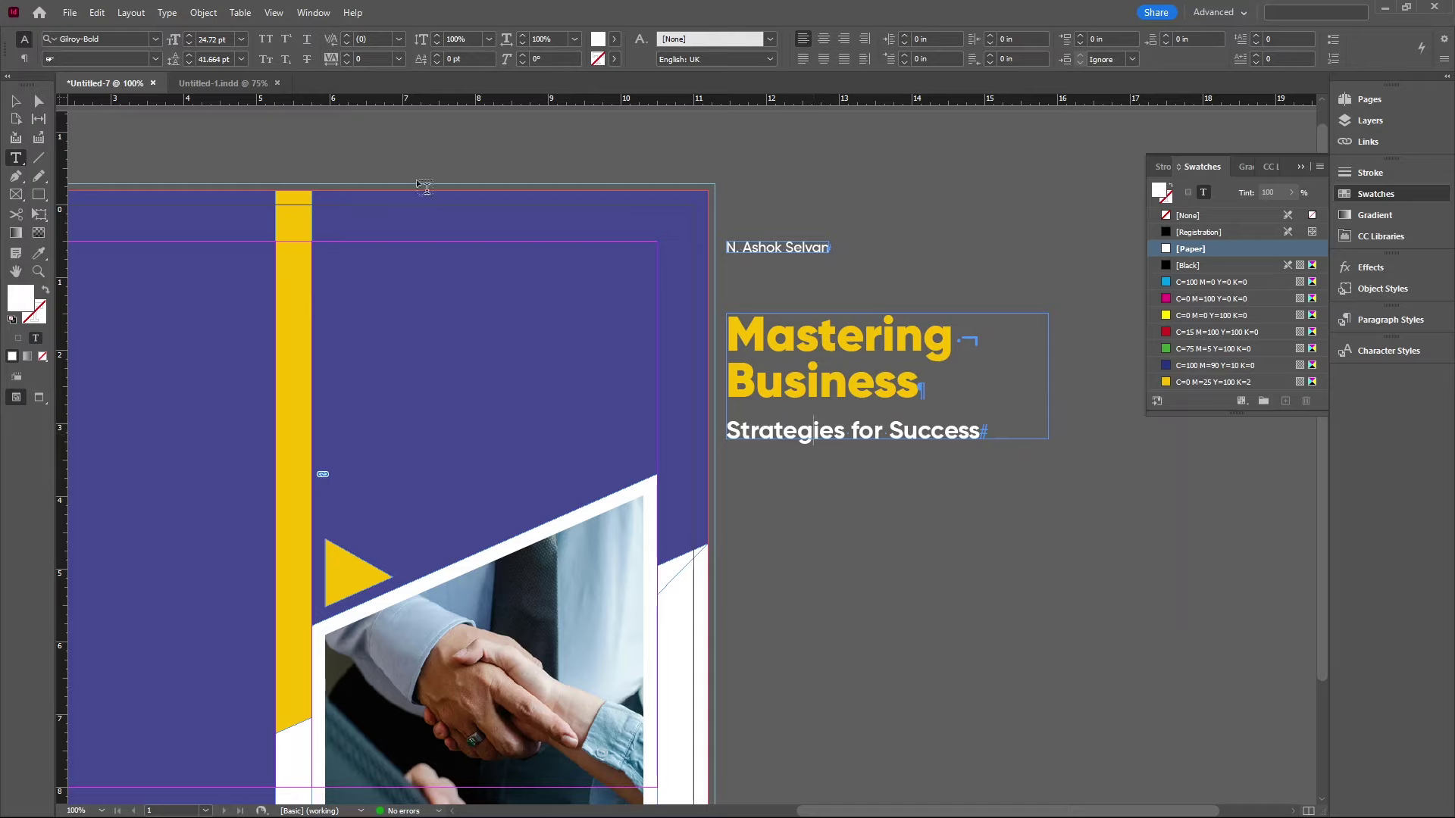
pyautogui.moveTo(798, 430); pyautogui.dragTo(904, 432)
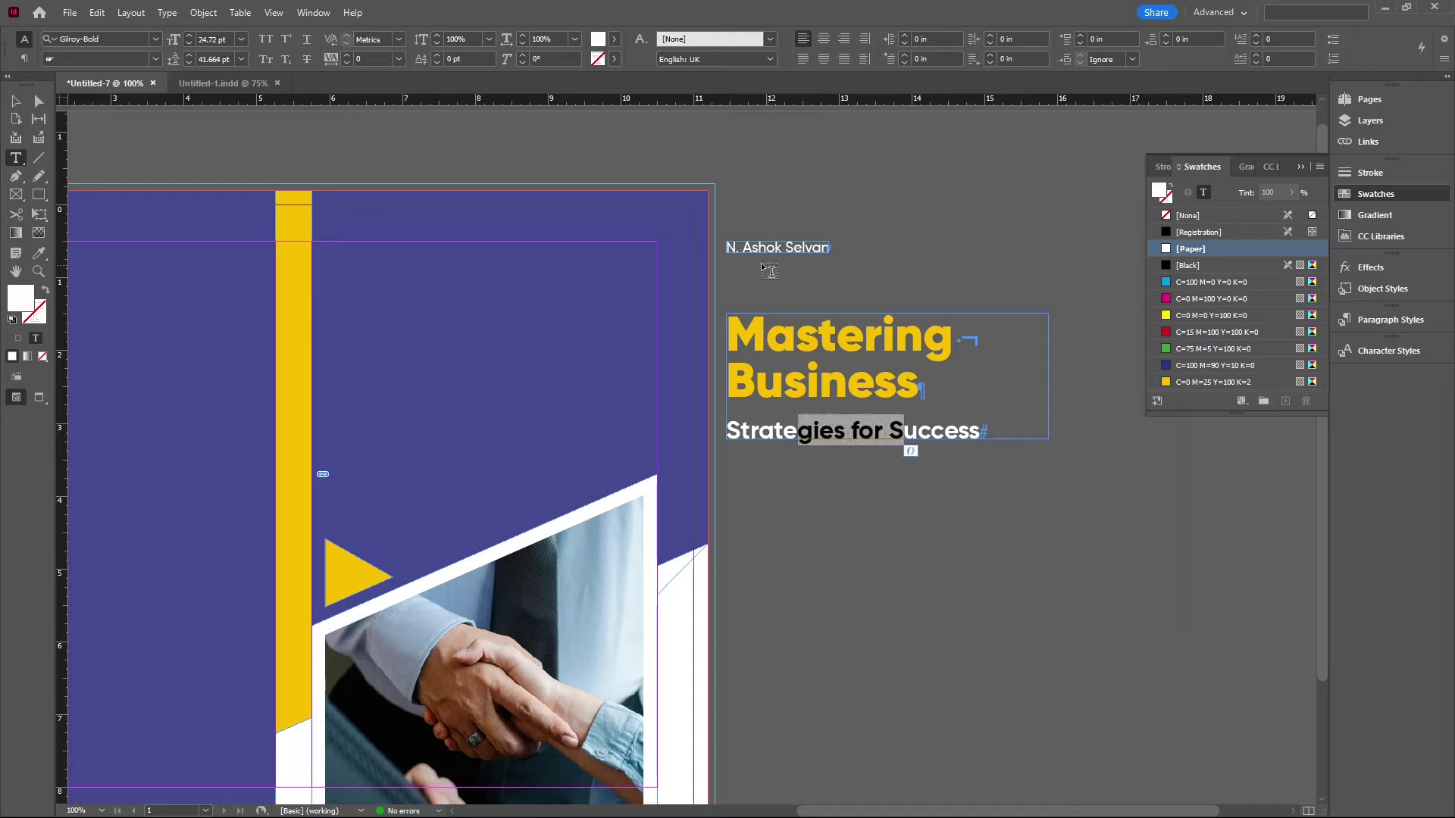
# Step: Check the author name's font settings and enlarge its text frame to about 3.68 in wide and 0.61 in high
pyautogui.moveTo(744, 248); pyautogui.dragTo(788, 248)
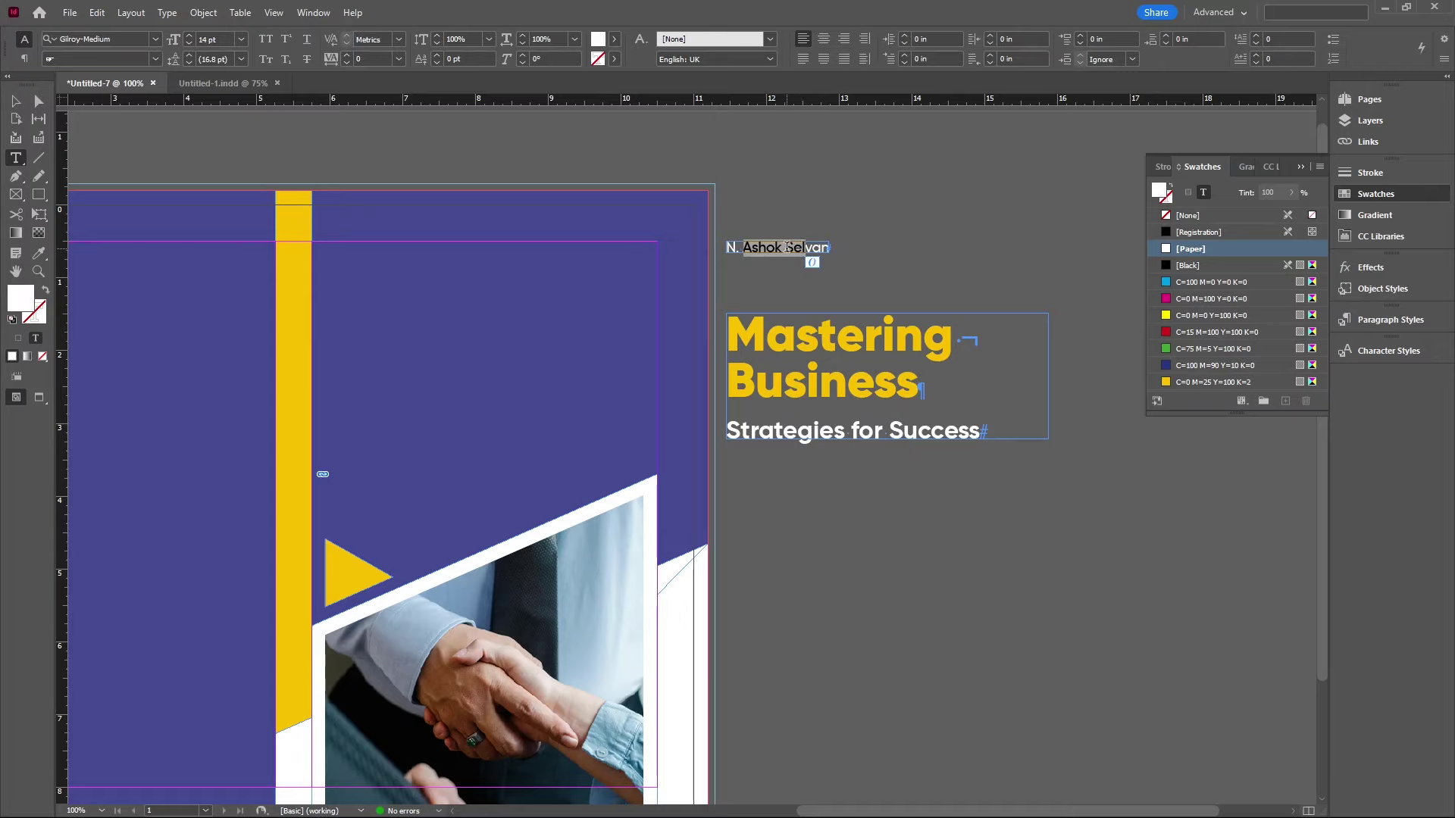
pyautogui.click(829, 247)
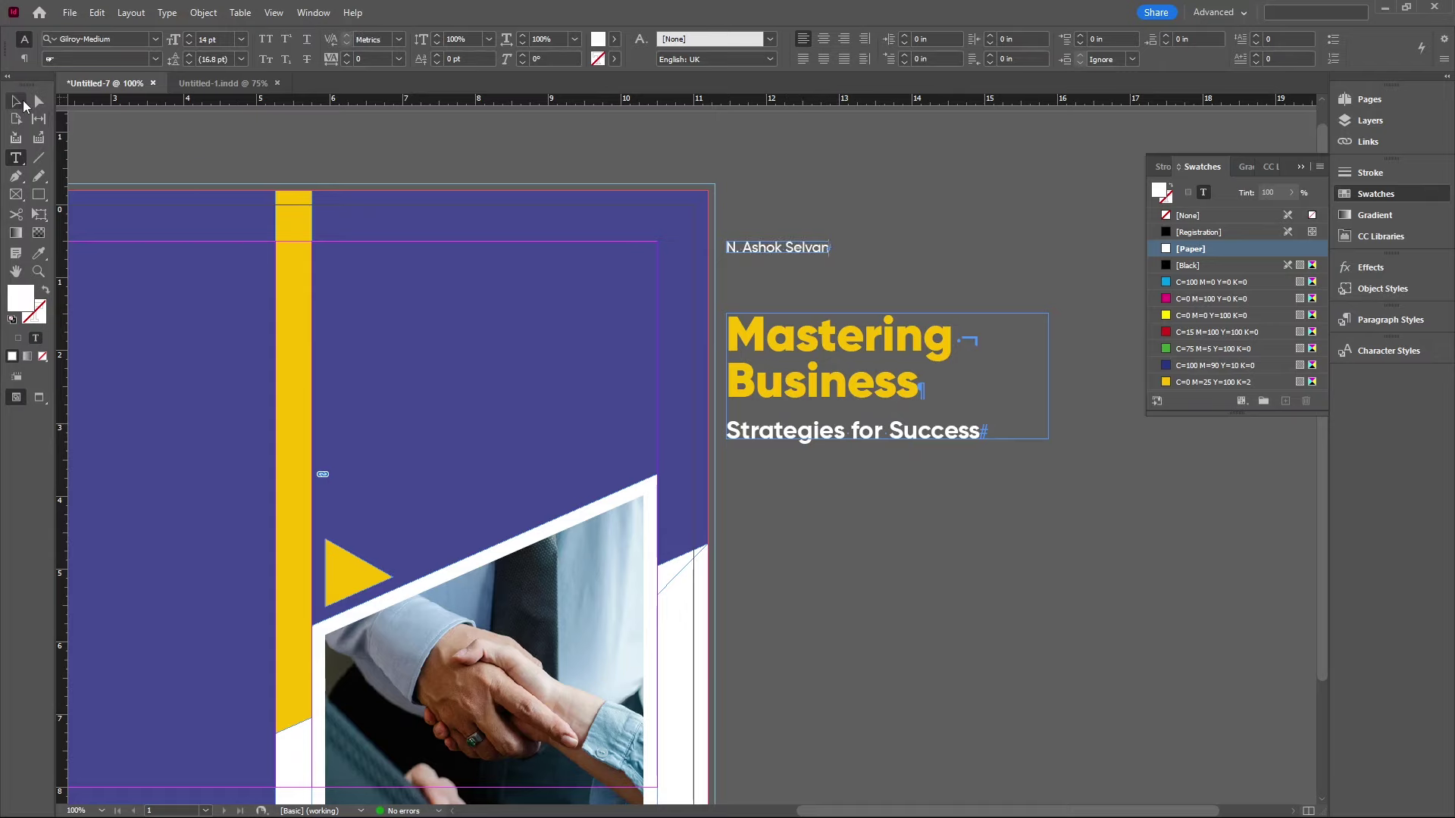
pyautogui.click(23, 104)
pyautogui.moveTo(835, 254); pyautogui.dragTo(994, 286)
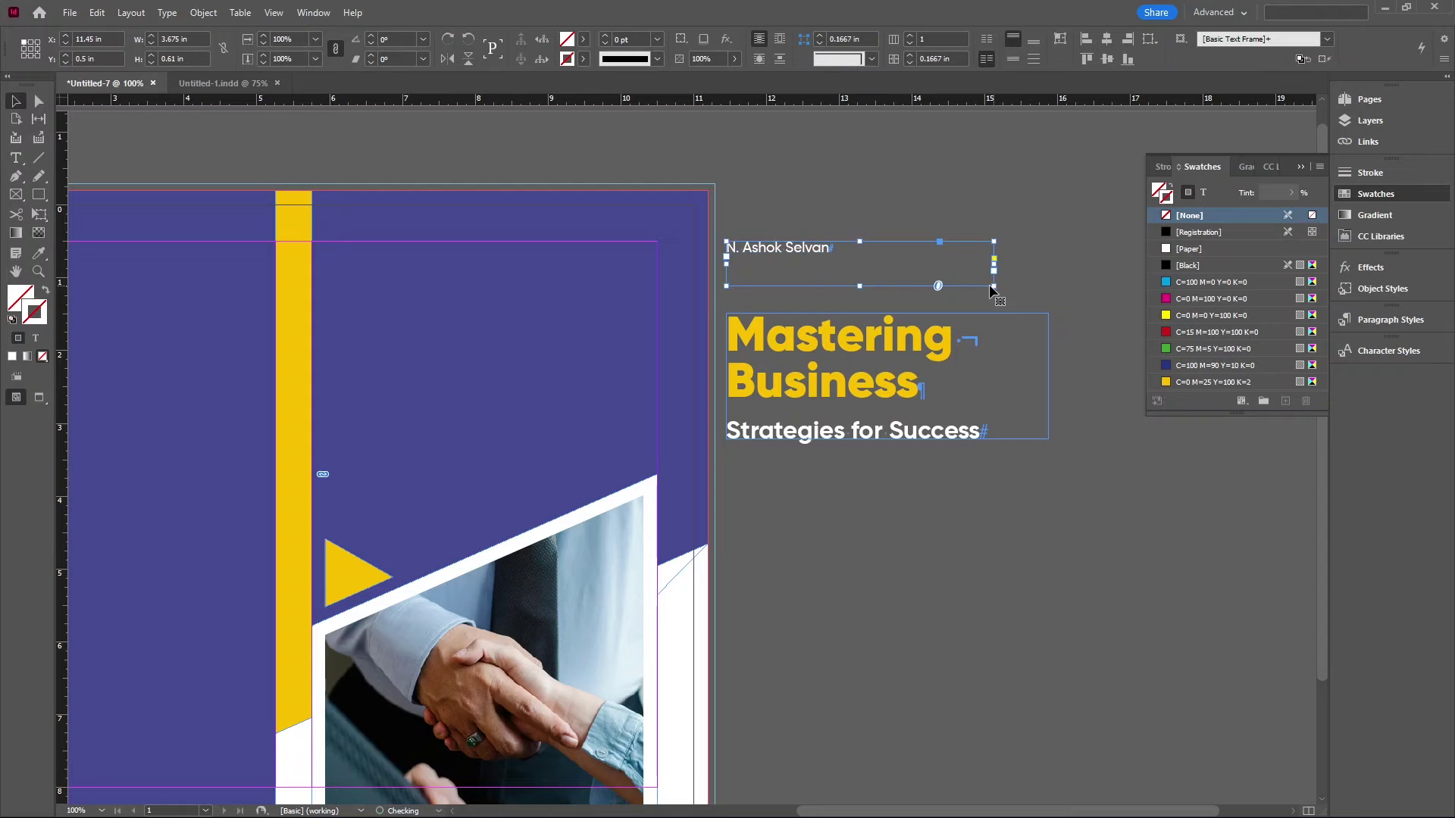
# Step: Insert a mid-dot (·) with a space on each side after the author's name
pyautogui.doubleClick(855, 252)
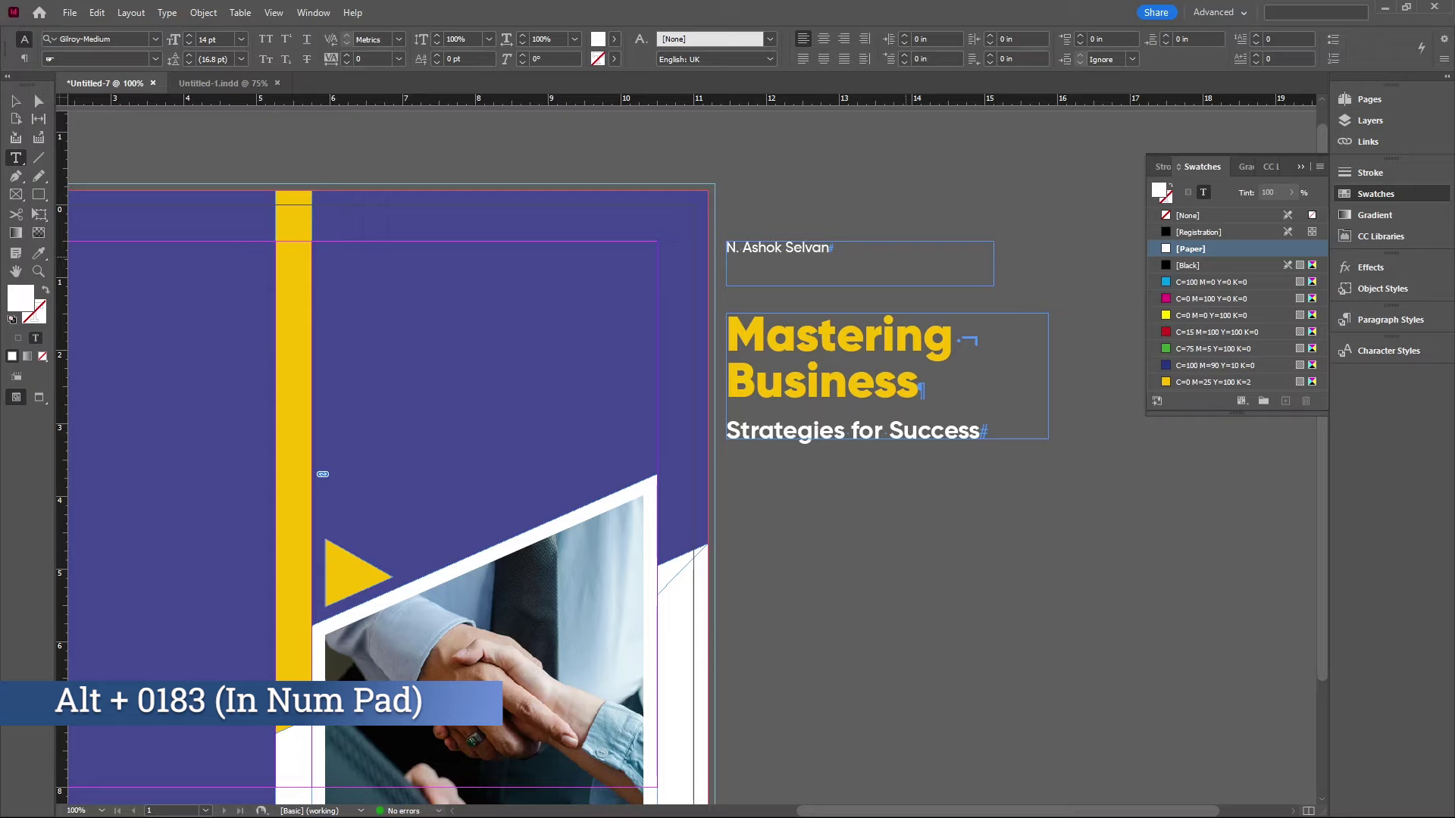
pyautogui.write('·')
pyautogui.scroll(6, 829, 248)
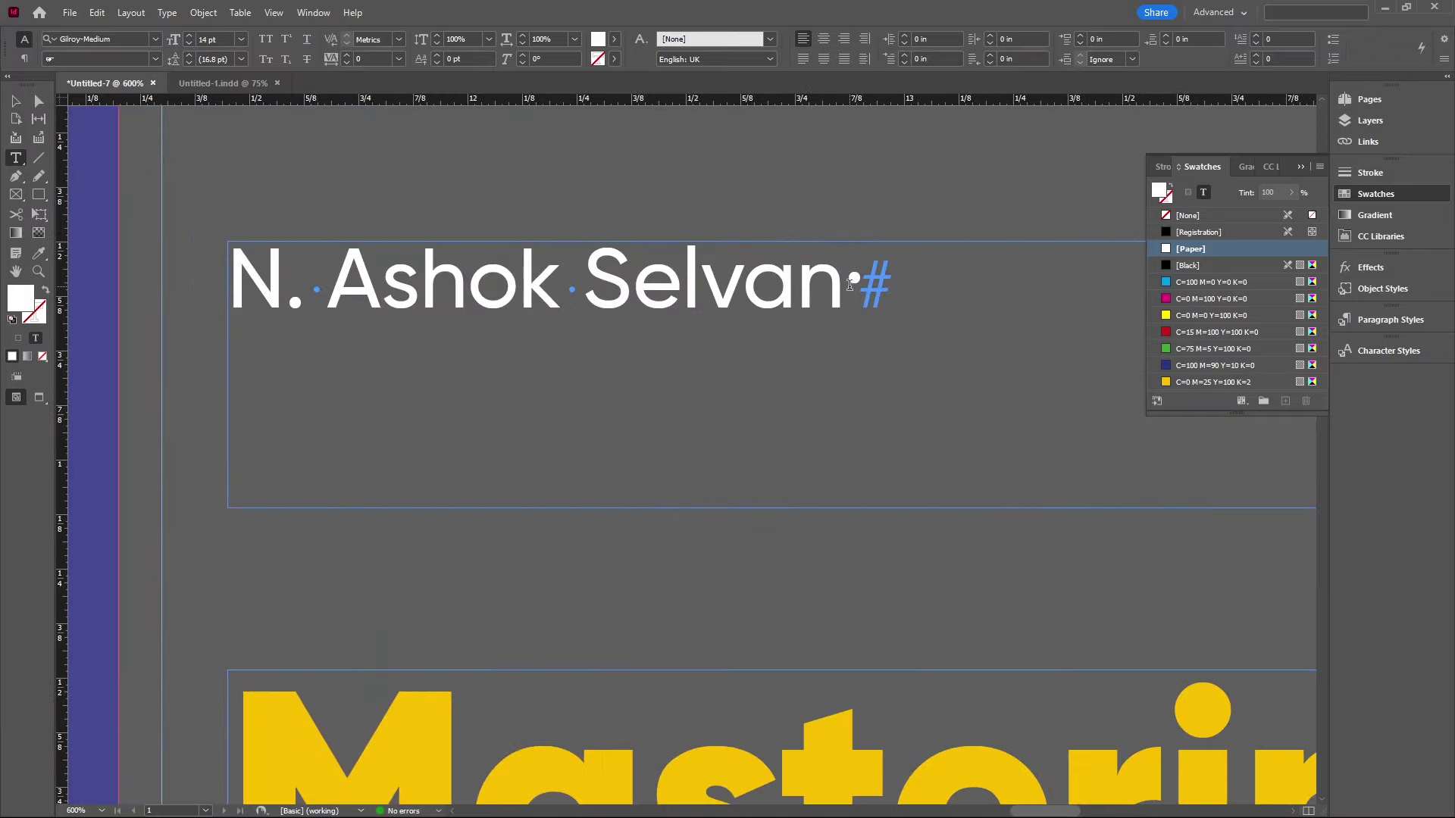
pyautogui.click(849, 285)
pyautogui.press('Right')
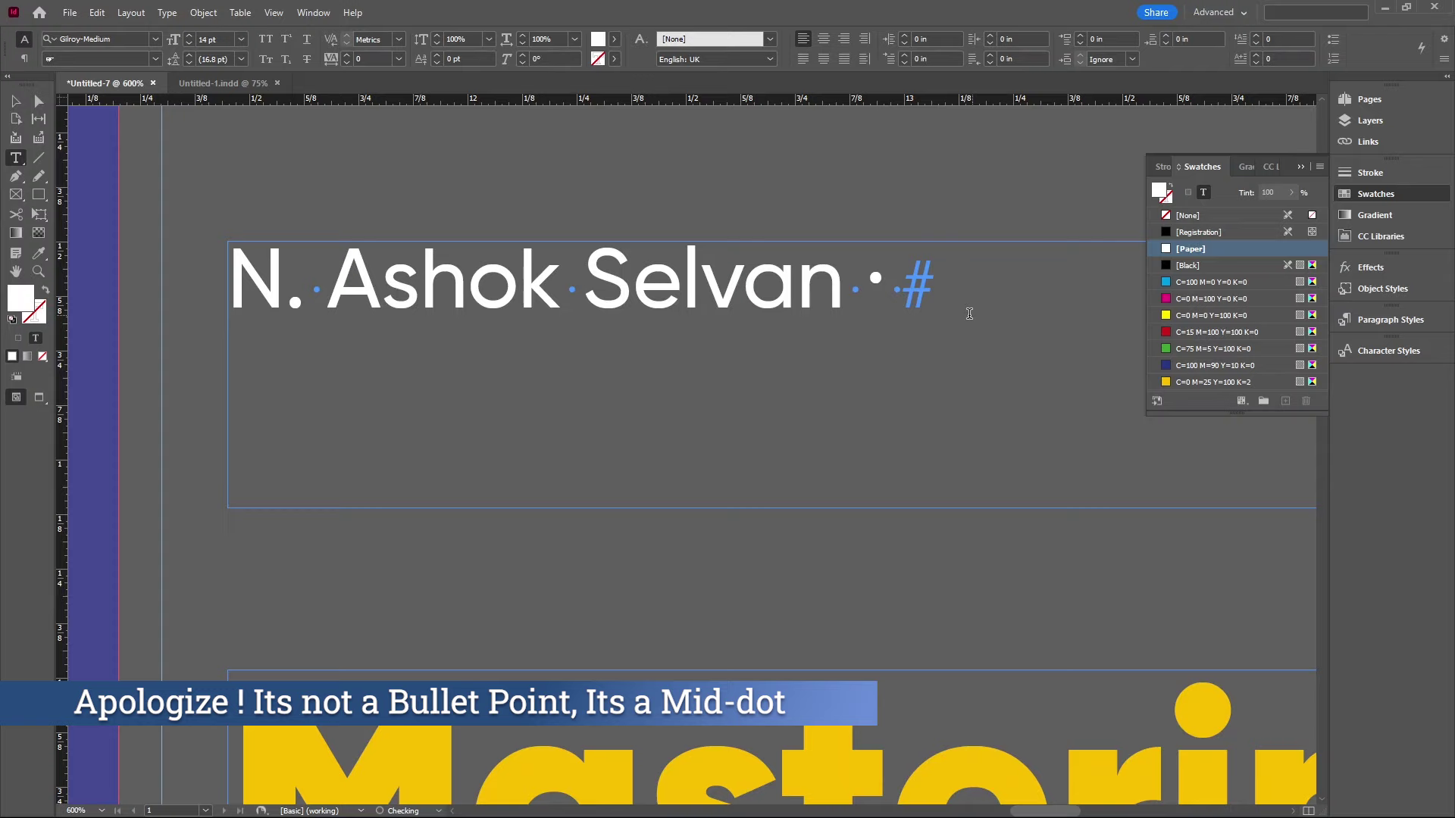
pyautogui.scroll(-4, 853, 315)
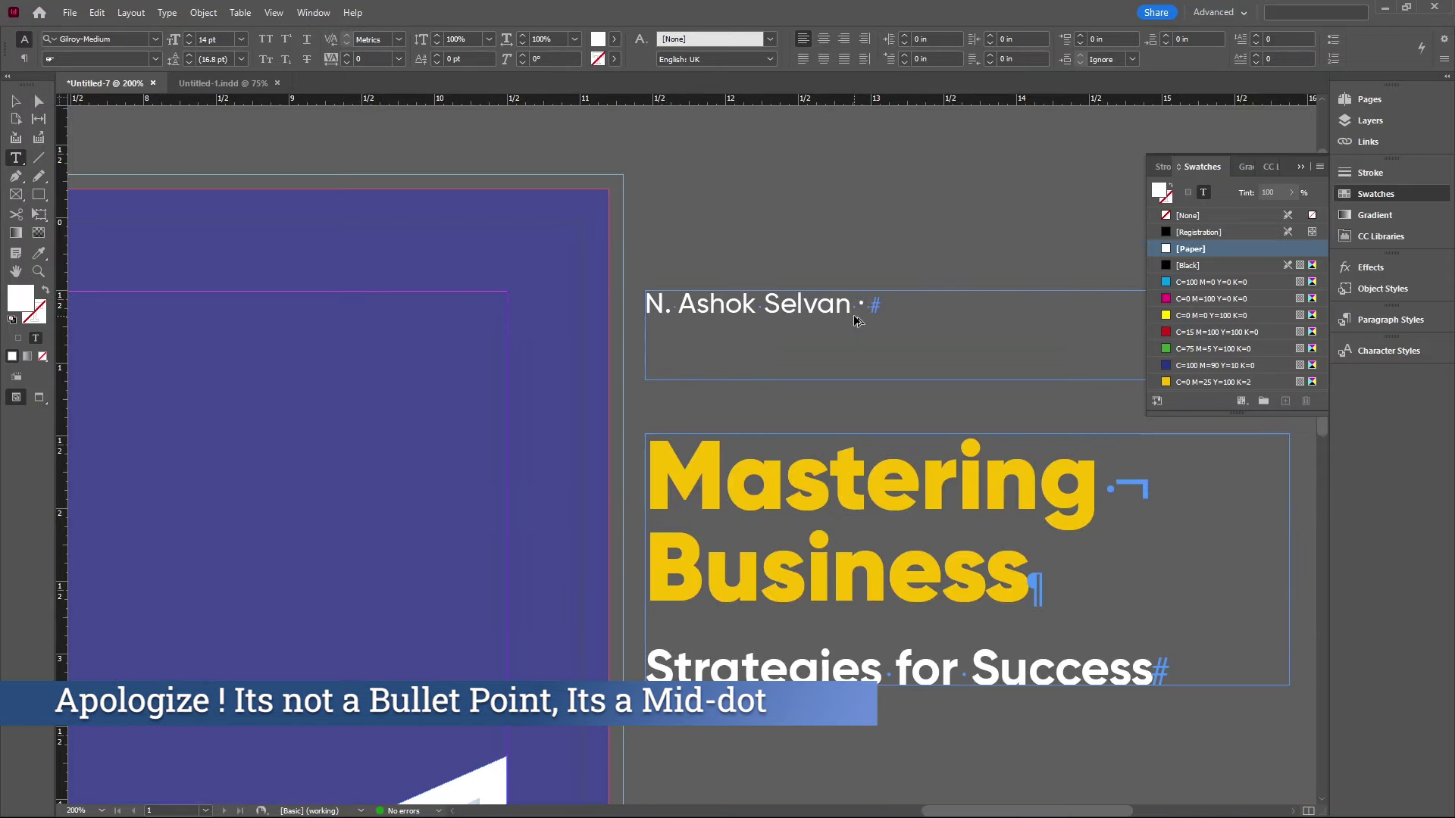
pyautogui.scroll(-2, 853, 315)
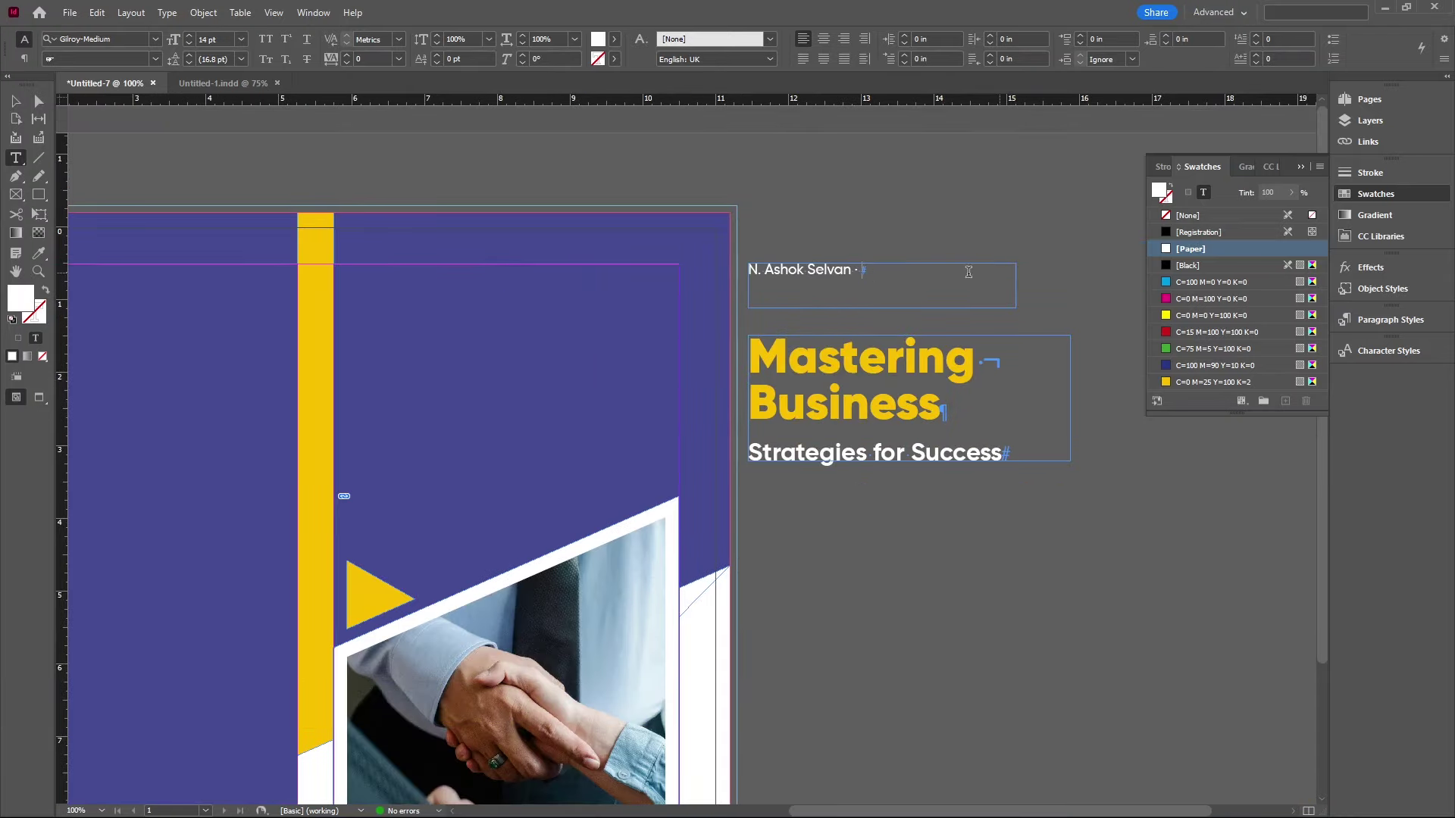
# Step: Delete the mid-dot and its surrounding spaces after the author's name, and finish editing with the text frame selected
pyautogui.press('BackSpace')
pyautogui.press('BackSpace')
pyautogui.press('BackSpace')
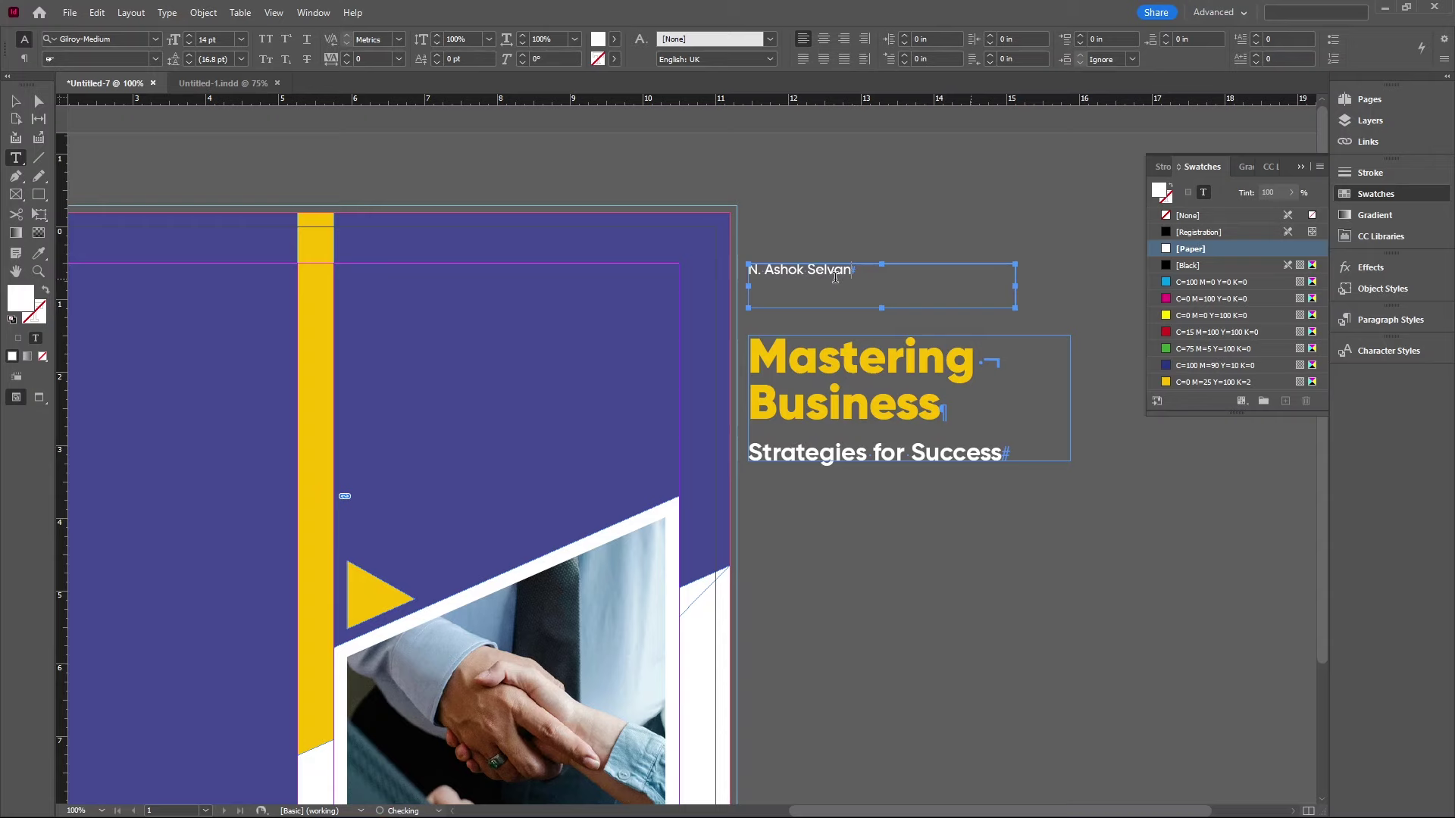
pyautogui.press('Escape')
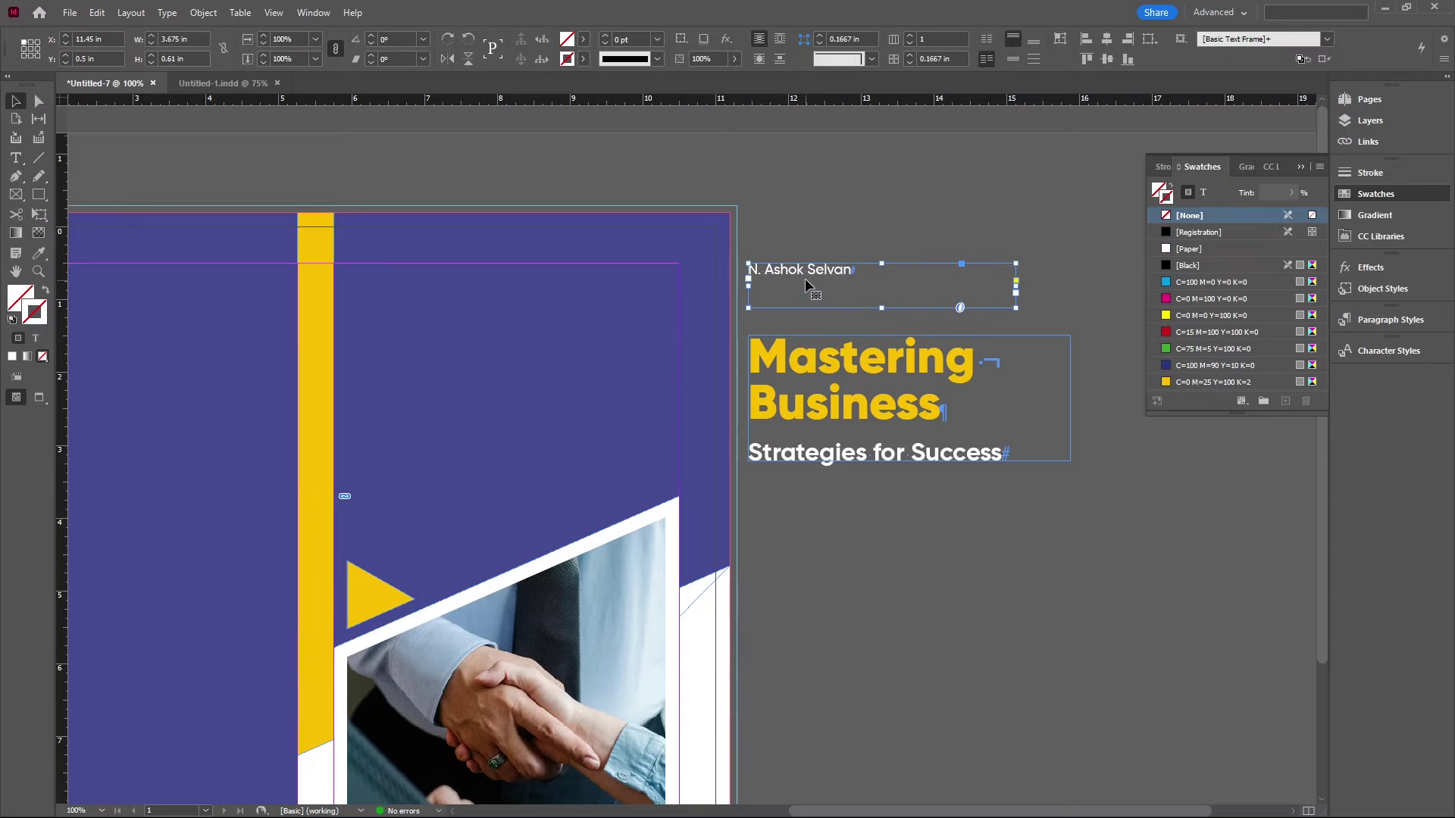
# Step: Shrink the author name's text frame to fit closely around the text, 1.555 in wide and 0.265 in high
pyautogui.moveTo(1015, 309); pyautogui.dragTo(831, 283)
pyautogui.click(919, 287)
pyautogui.click(863, 288)
pyautogui.scroll(4, 856, 280)
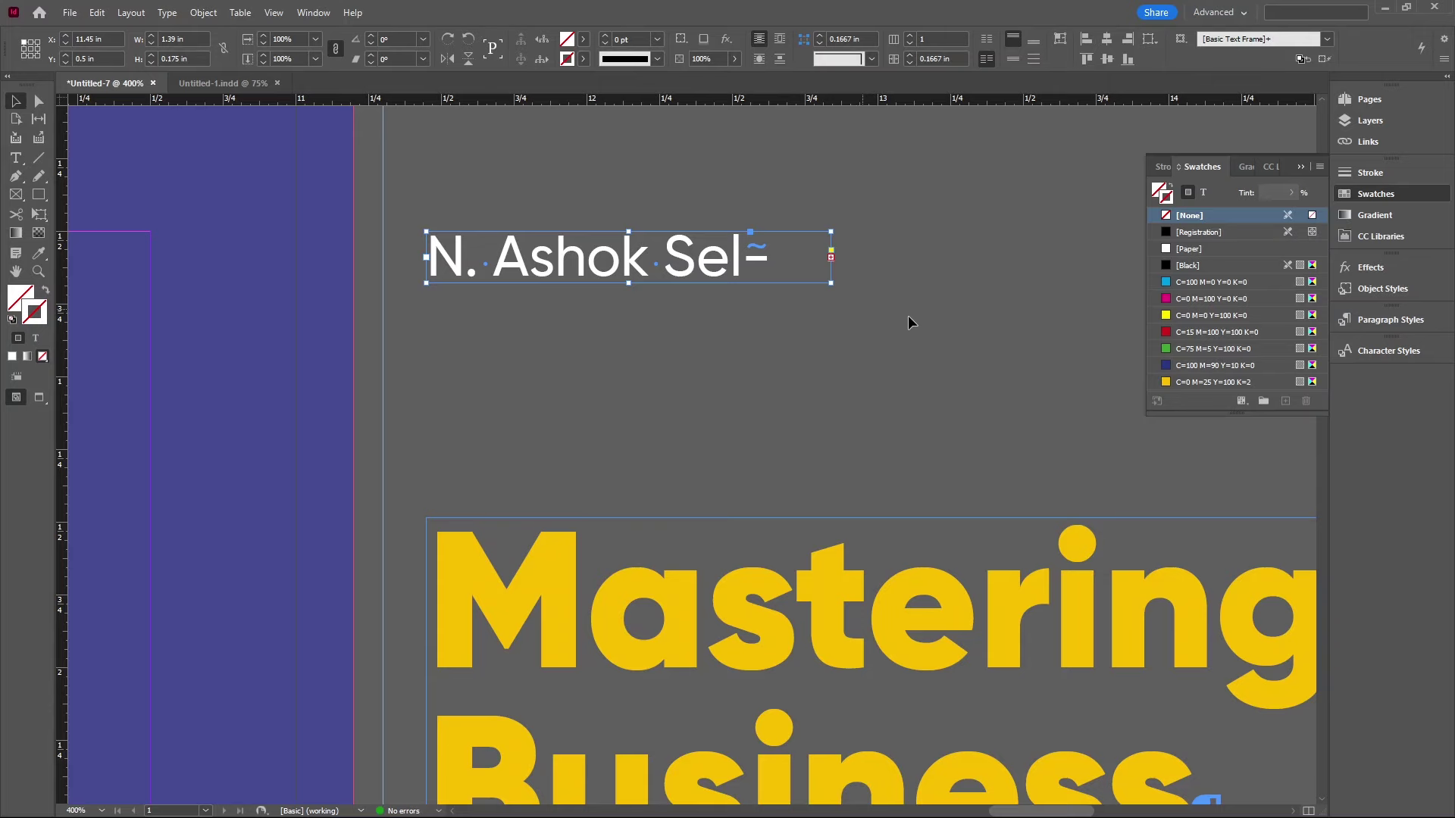
pyautogui.scroll(-1, 911, 316)
pyautogui.click(890, 305)
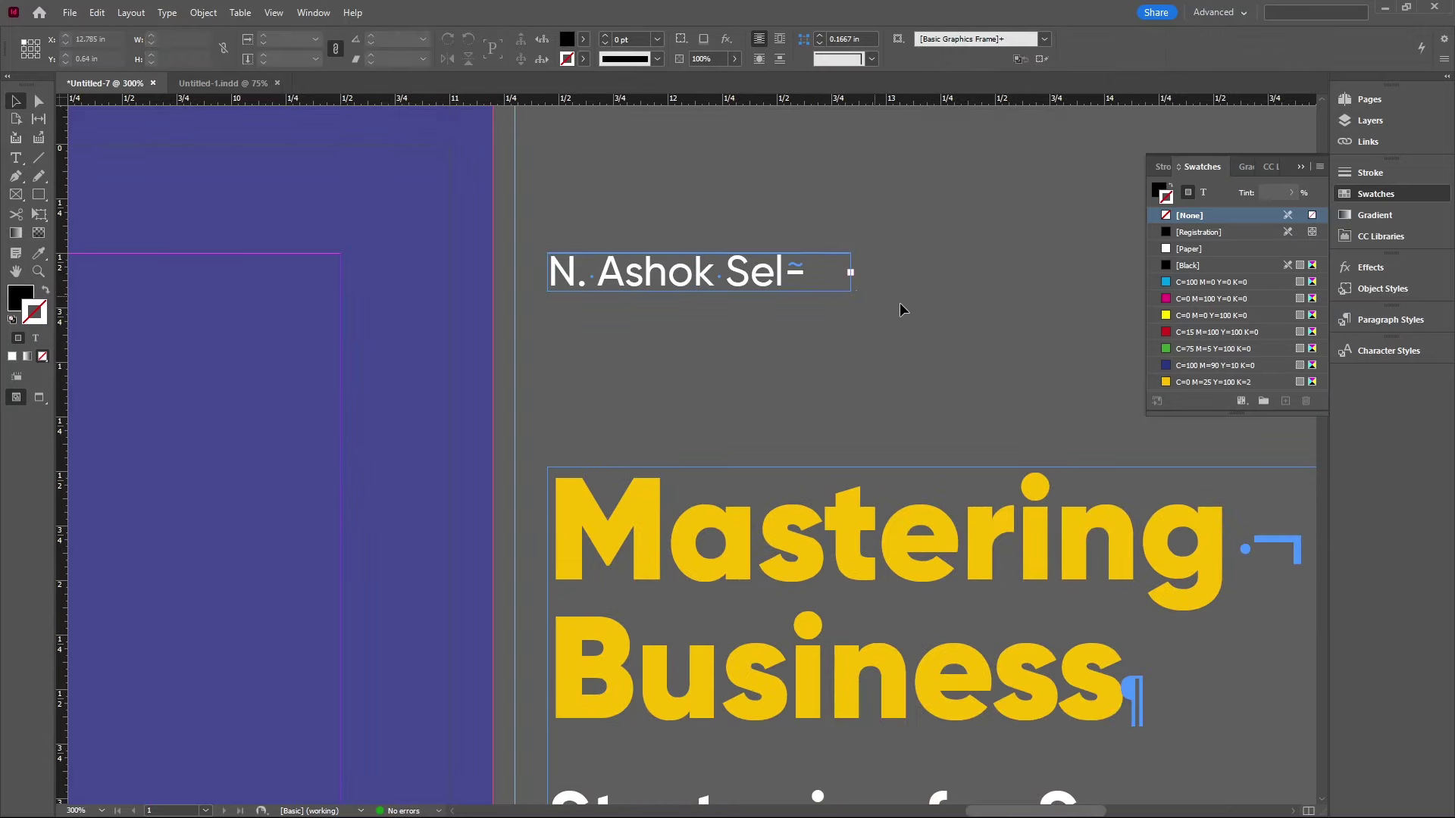
pyautogui.hotkey('ctrl', 'z')
pyautogui.moveTo(873, 304); pyautogui.dragTo(887, 312)
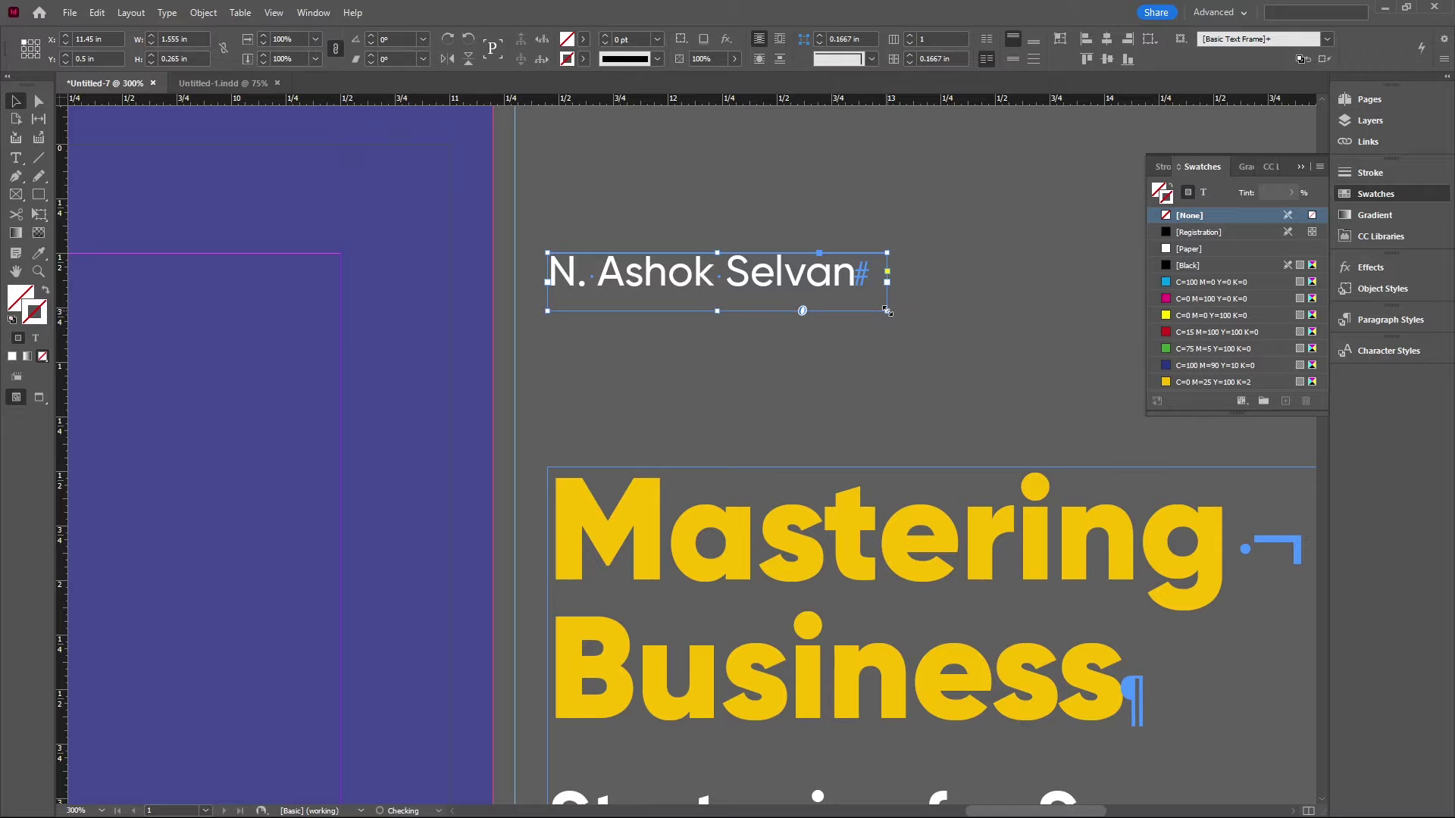
pyautogui.click(956, 315)
# Step: Hide the hidden characters, examine the author name without them, and show them again
pyautogui.doubleClick(736, 278)
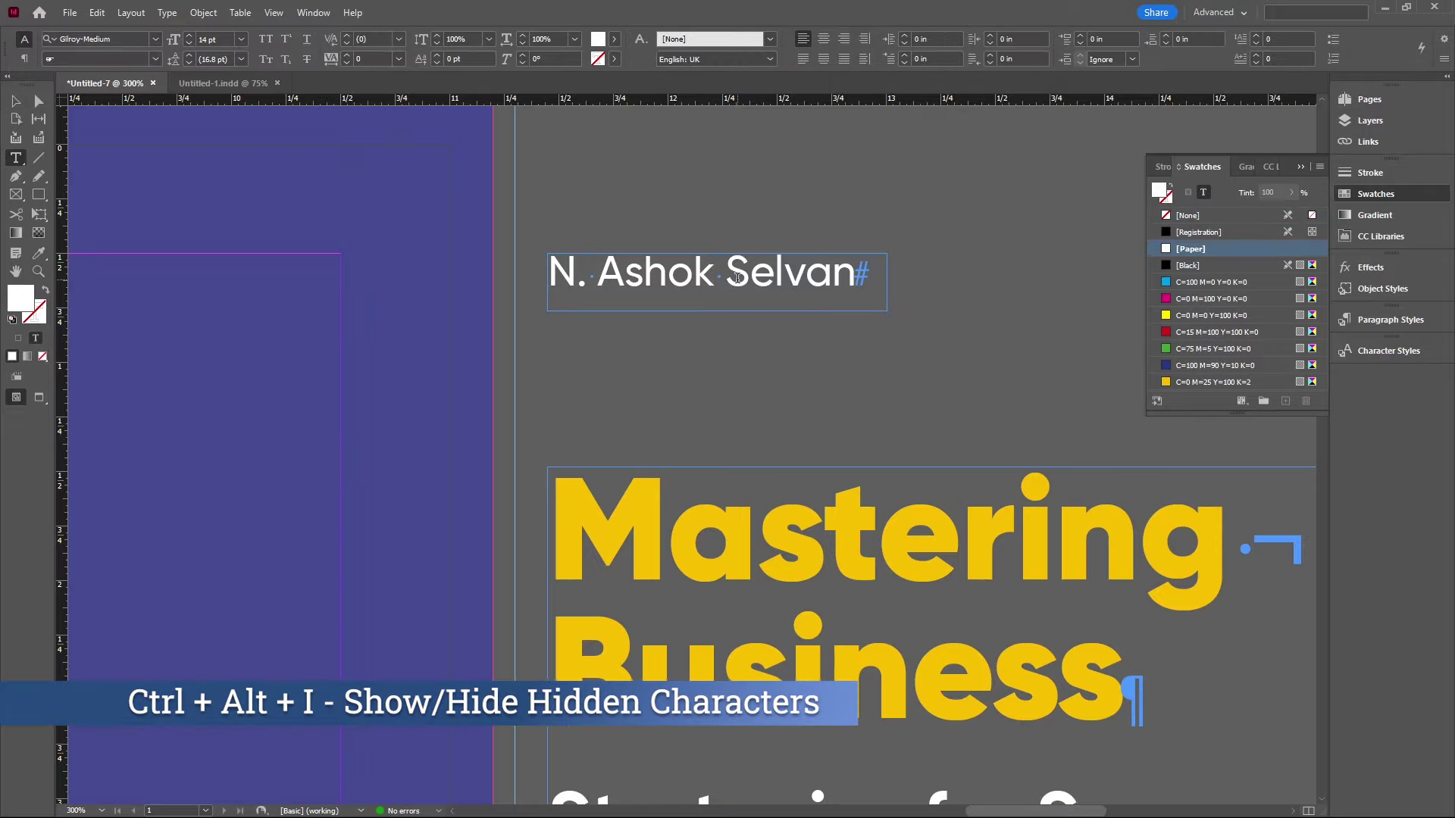
pyautogui.hotkey('ctrl', 'alt', 'i')
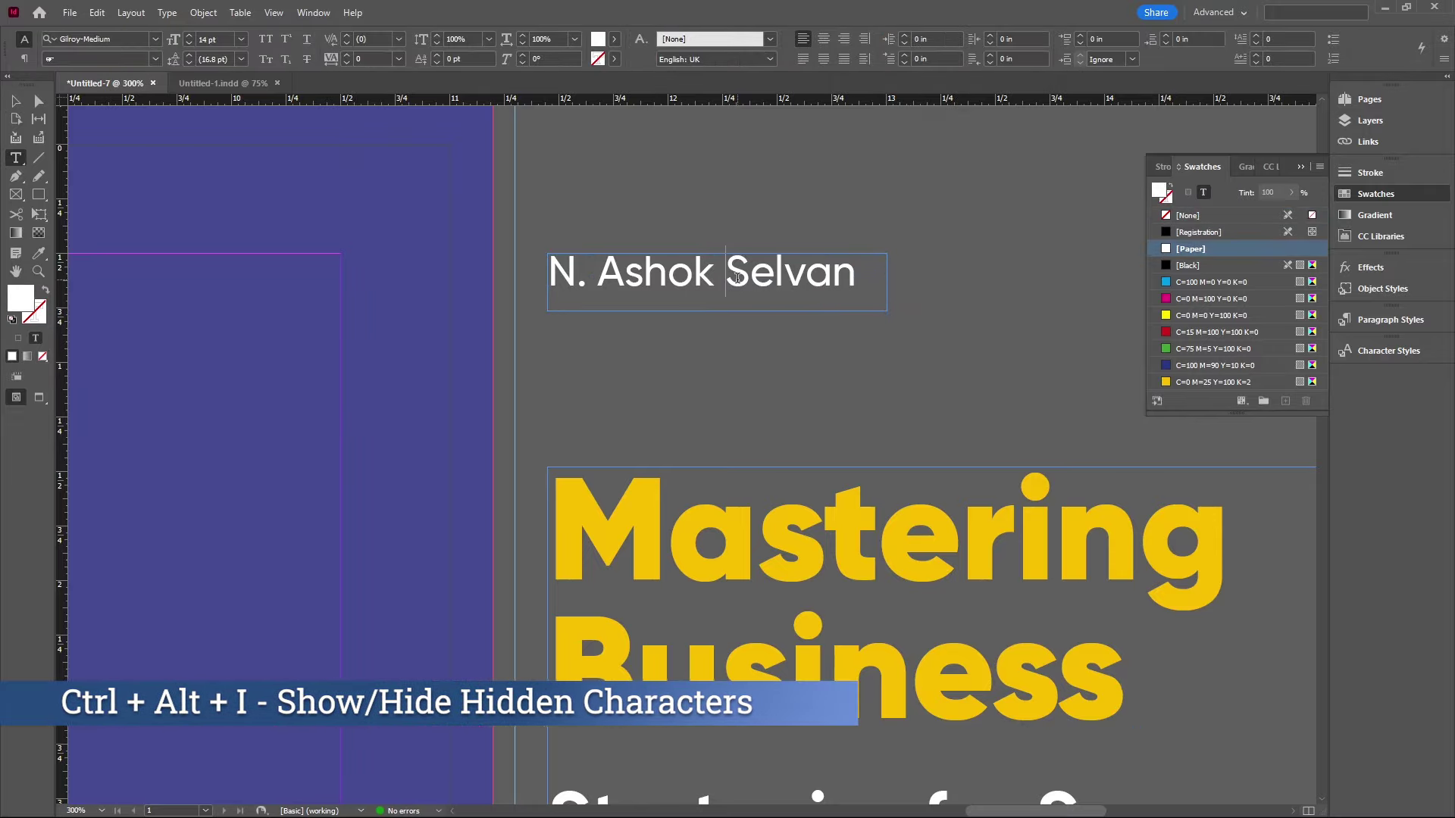
pyautogui.press('Escape')
pyautogui.scroll(5, 728, 278)
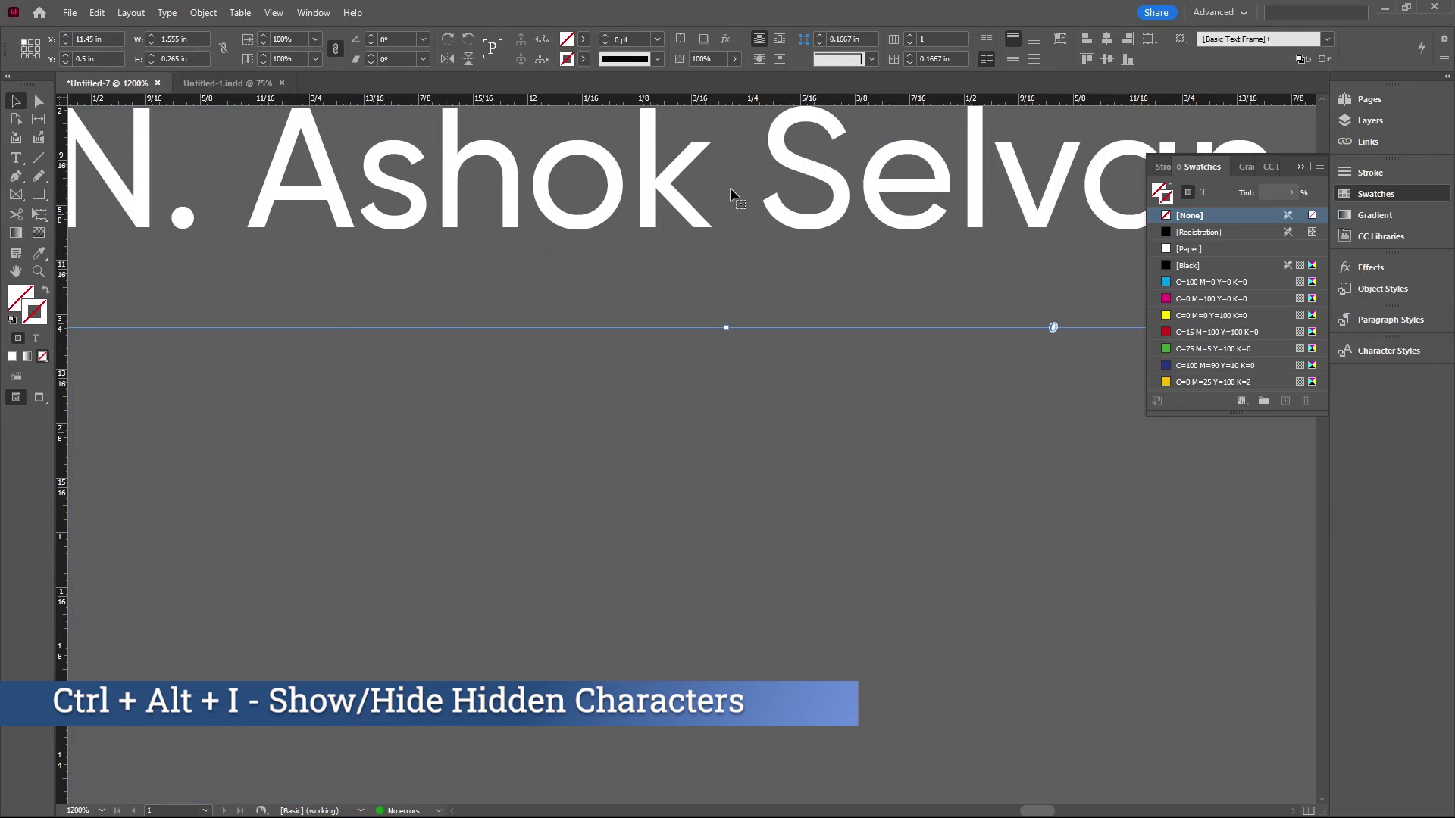
pyautogui.scroll(-3, 615, 358)
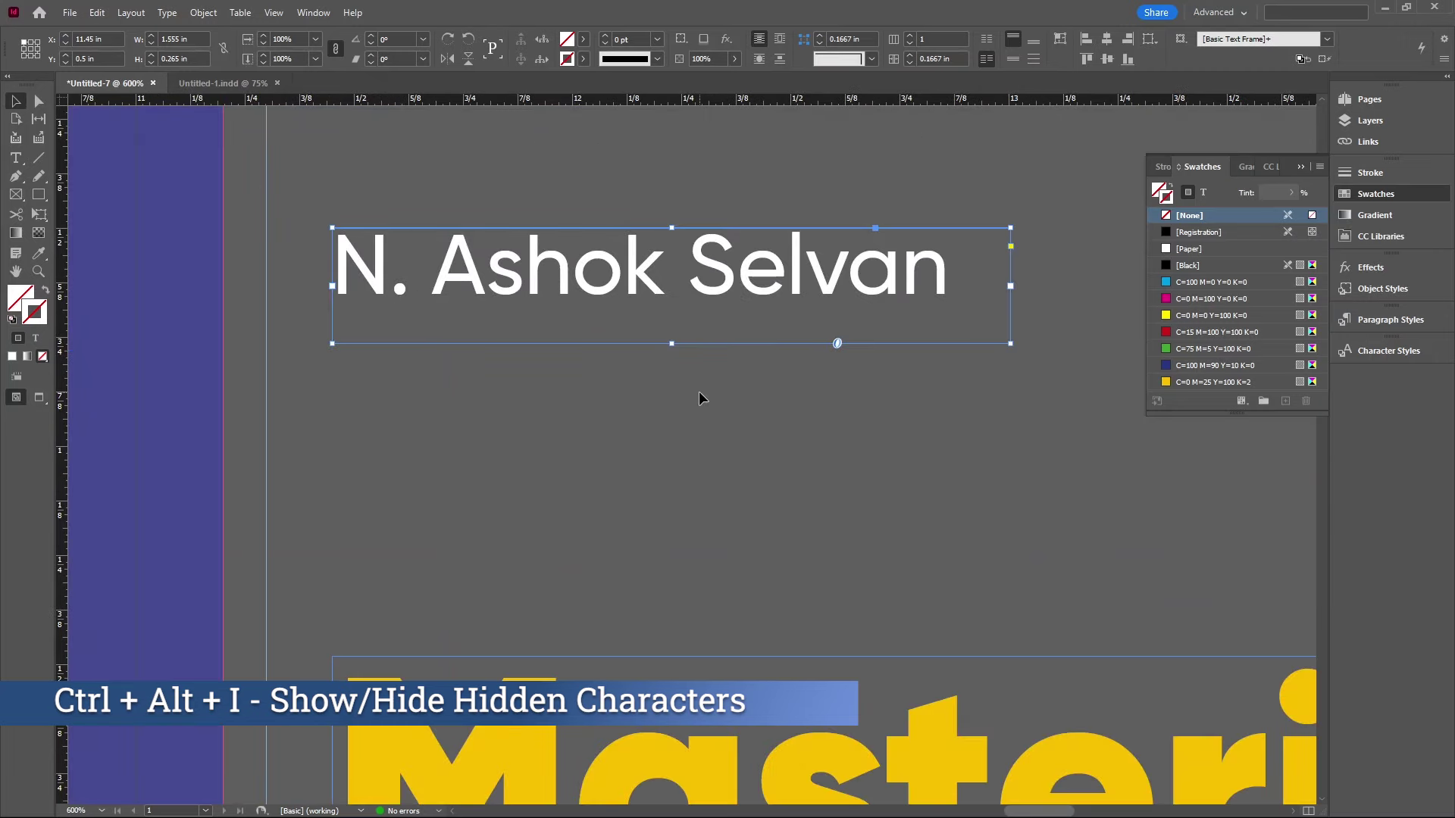
pyautogui.hotkey('ctrl', 'alt', 'i')
# Step: Move the author, title and subtitle frames onto the front cover at X 5.9375 in, Y 0.5 in, aligned with the yellow triangle's vertical edge
pyautogui.scroll(-2, 641, 394)
pyautogui.scroll(-2, 641, 394)
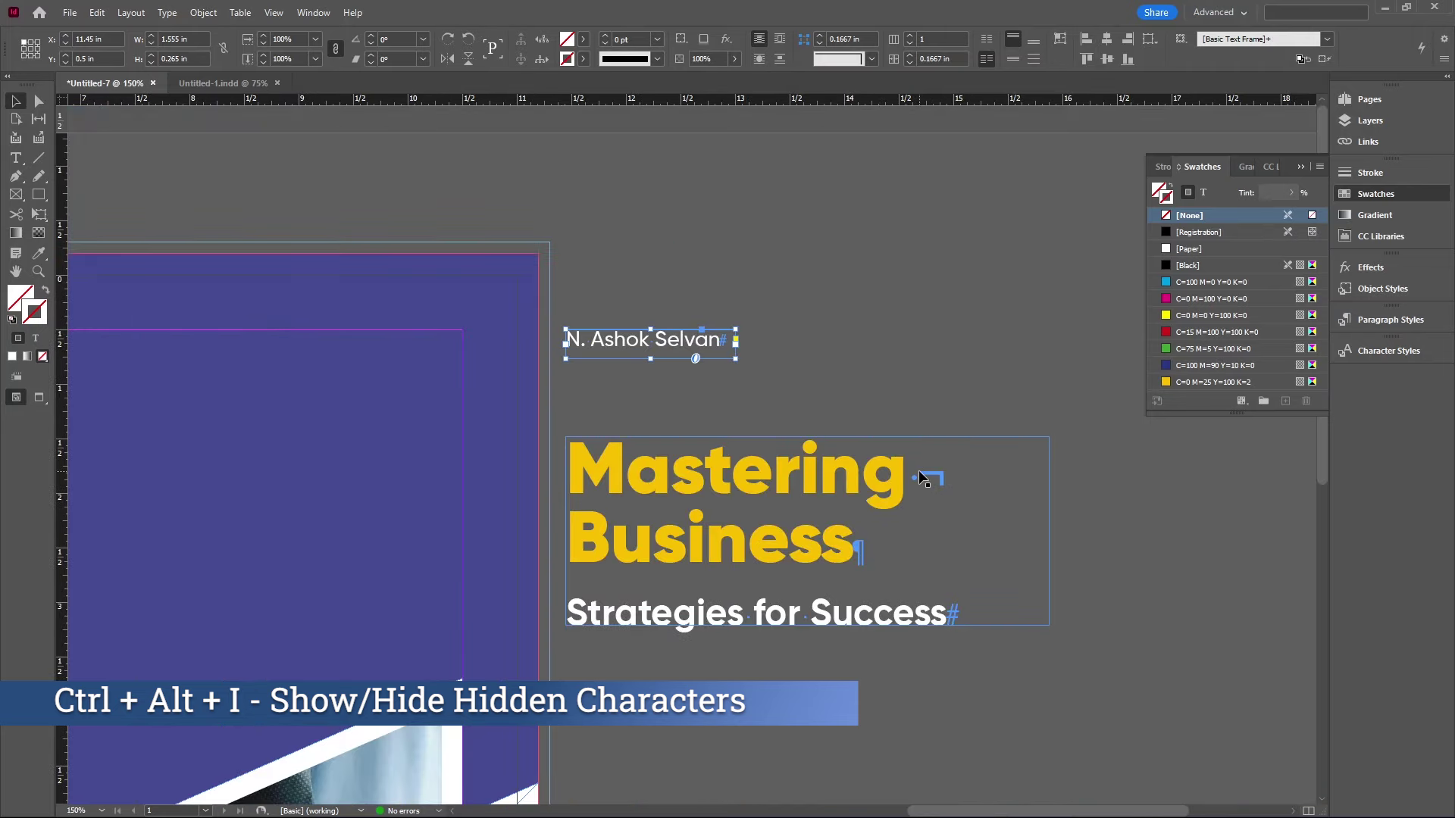
pyautogui.scroll(-2, 967, 476)
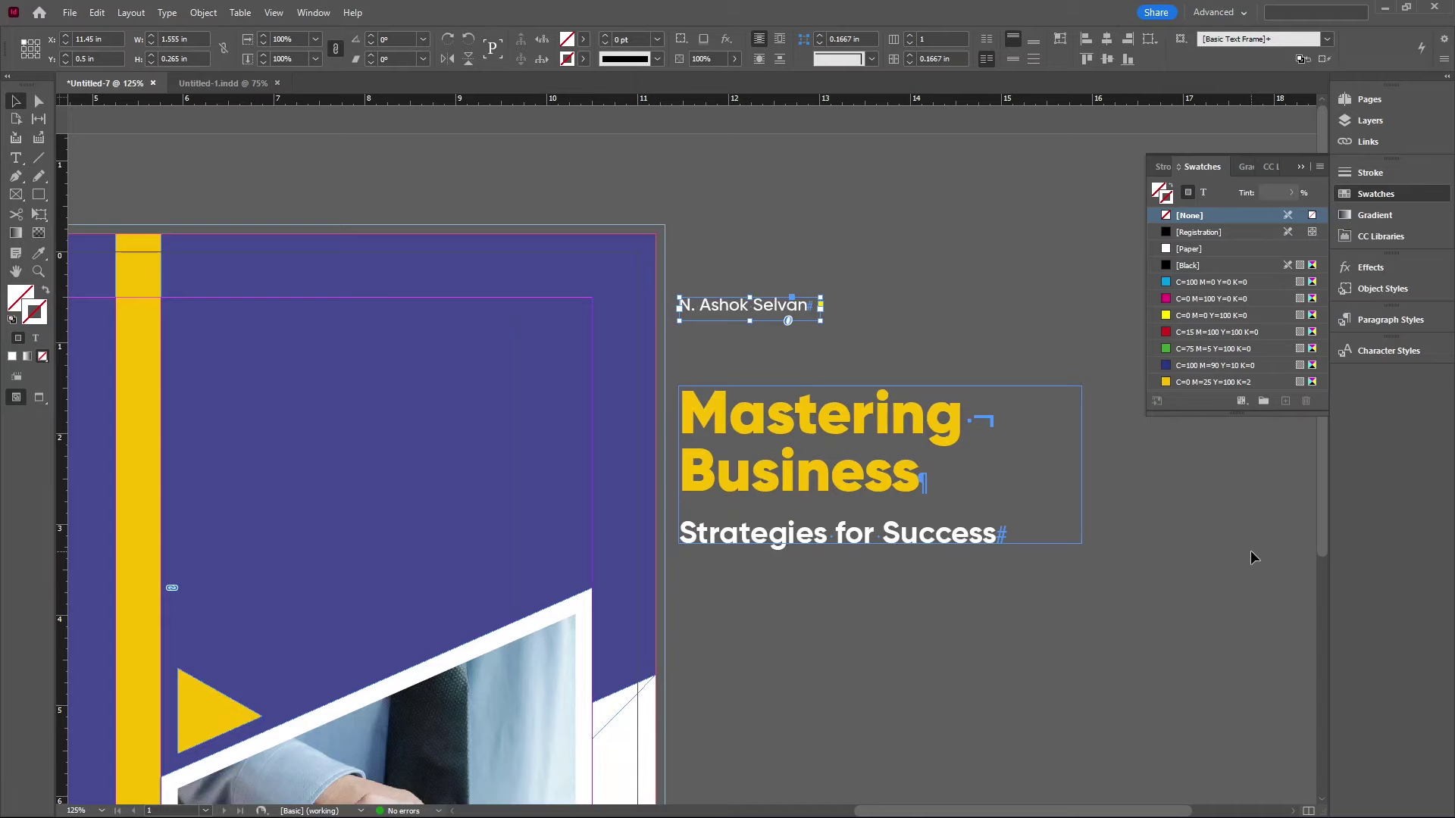
pyautogui.moveTo(849, 224); pyautogui.dragTo(529, 425)
pyautogui.keyDown('alt'); pyautogui.scroll(3, 380, 572); pyautogui.keyUp('alt')
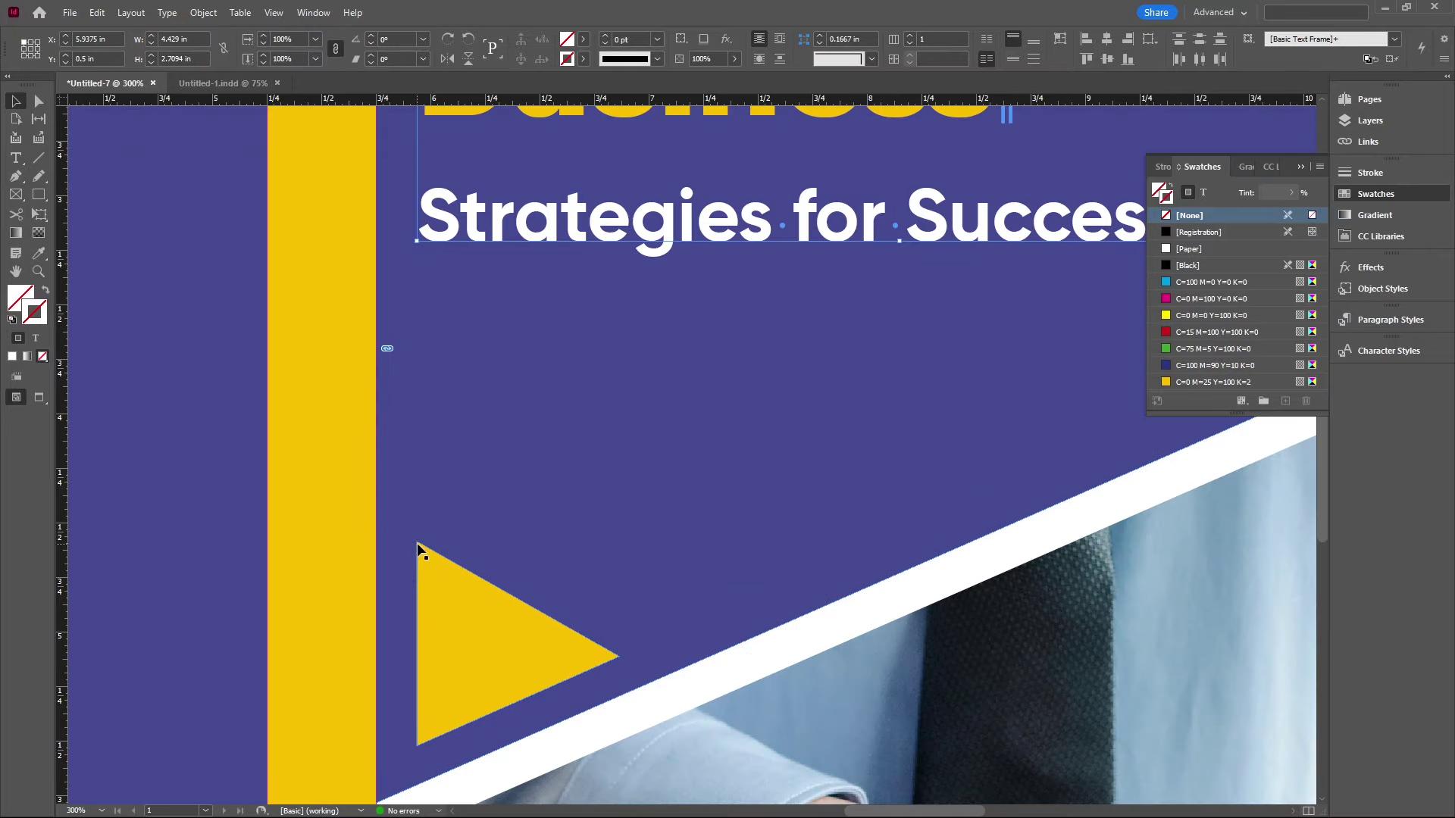
pyautogui.keyDown('alt'); pyautogui.scroll(-3, 419, 550); pyautogui.keyUp('alt')
pyautogui.click(1052, 403)
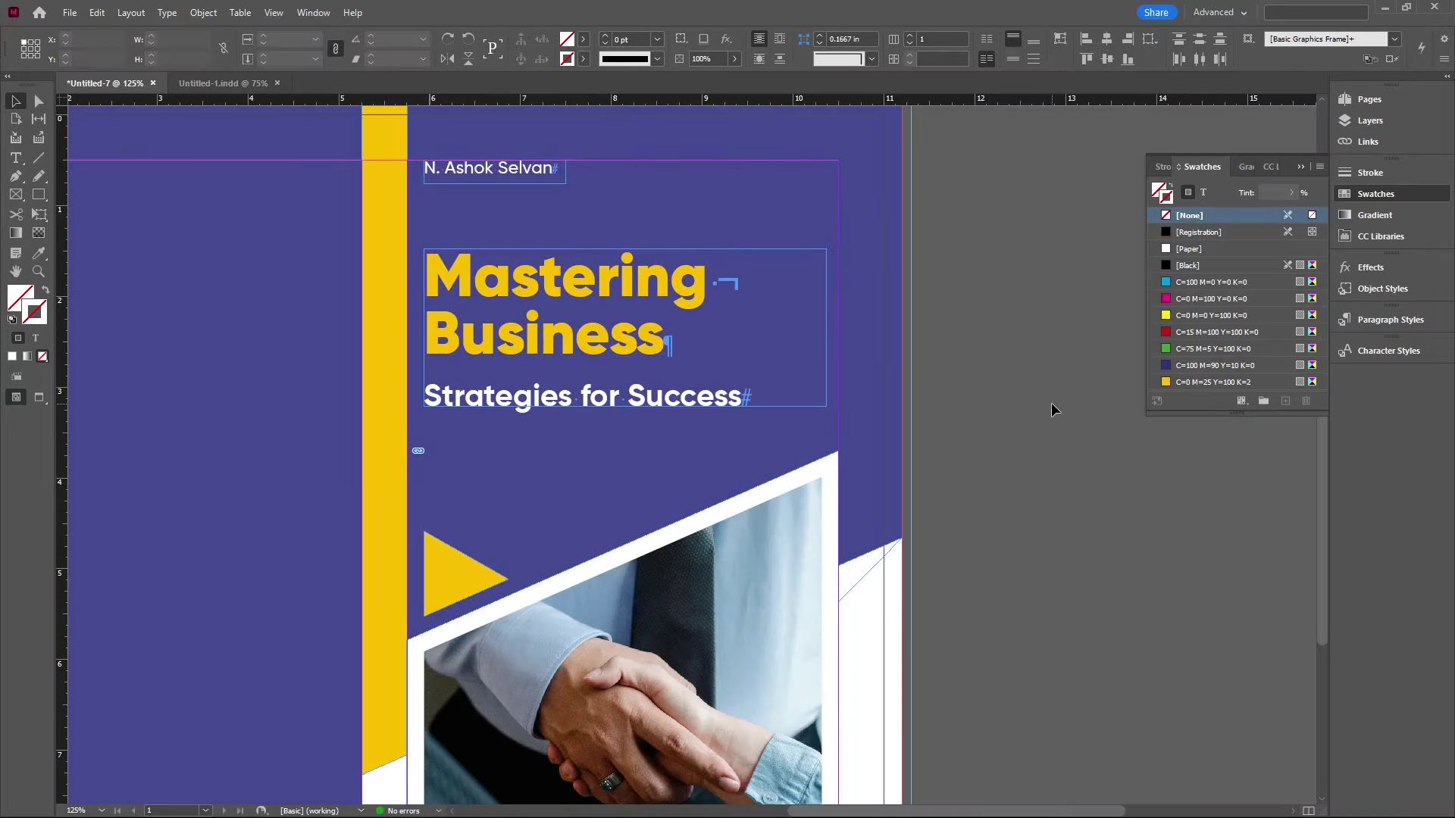
# Step: Preview the cover without guides and frame edges to check the text placement, and return to normal view
pyautogui.keyDown('alt'); pyautogui.scroll(-1, 1107, 474); pyautogui.keyUp('alt')
pyautogui.press('w')
pyautogui.scroll(-2, 1107, 474)
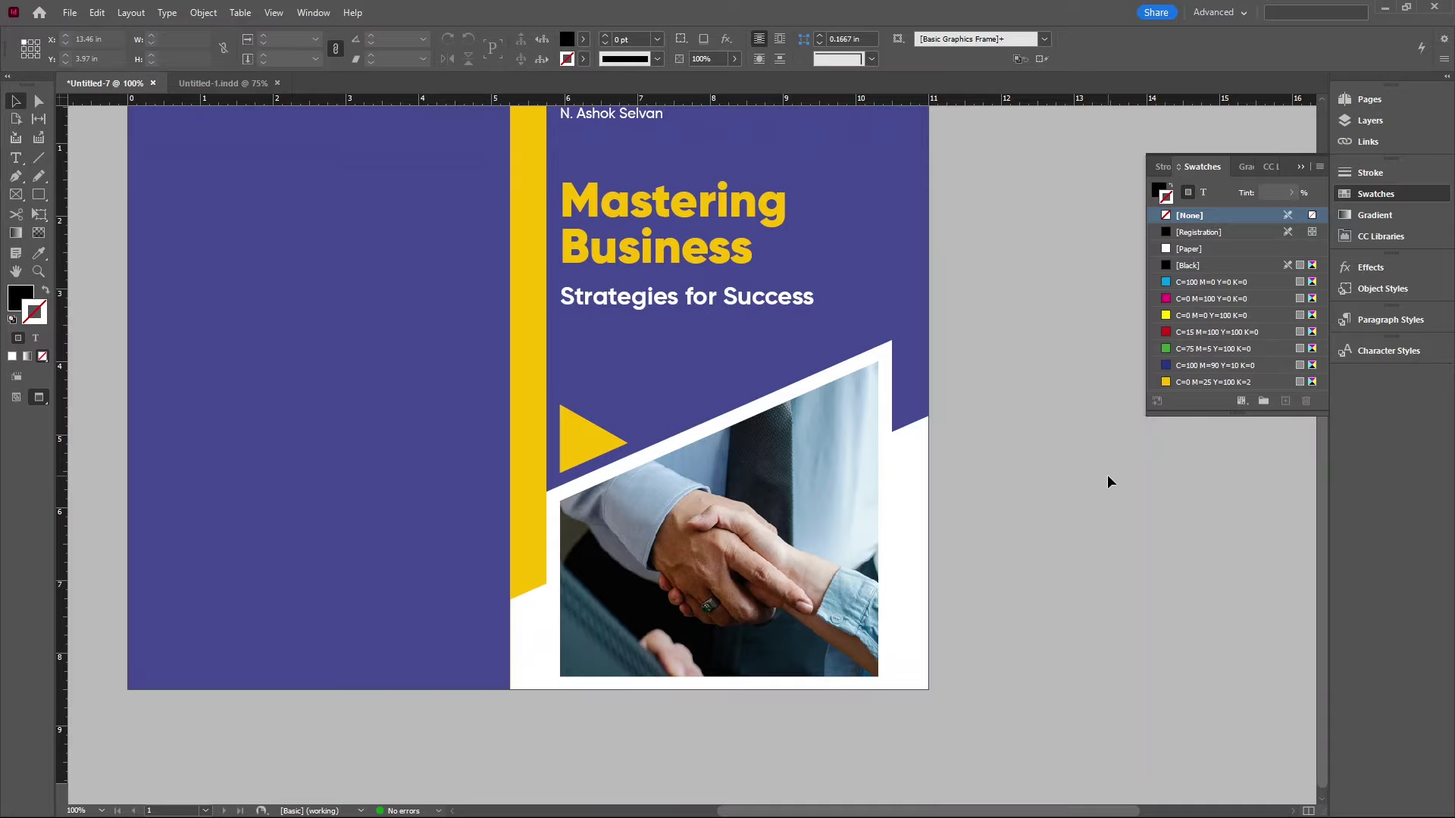
pyautogui.scroll(3, 1047, 497)
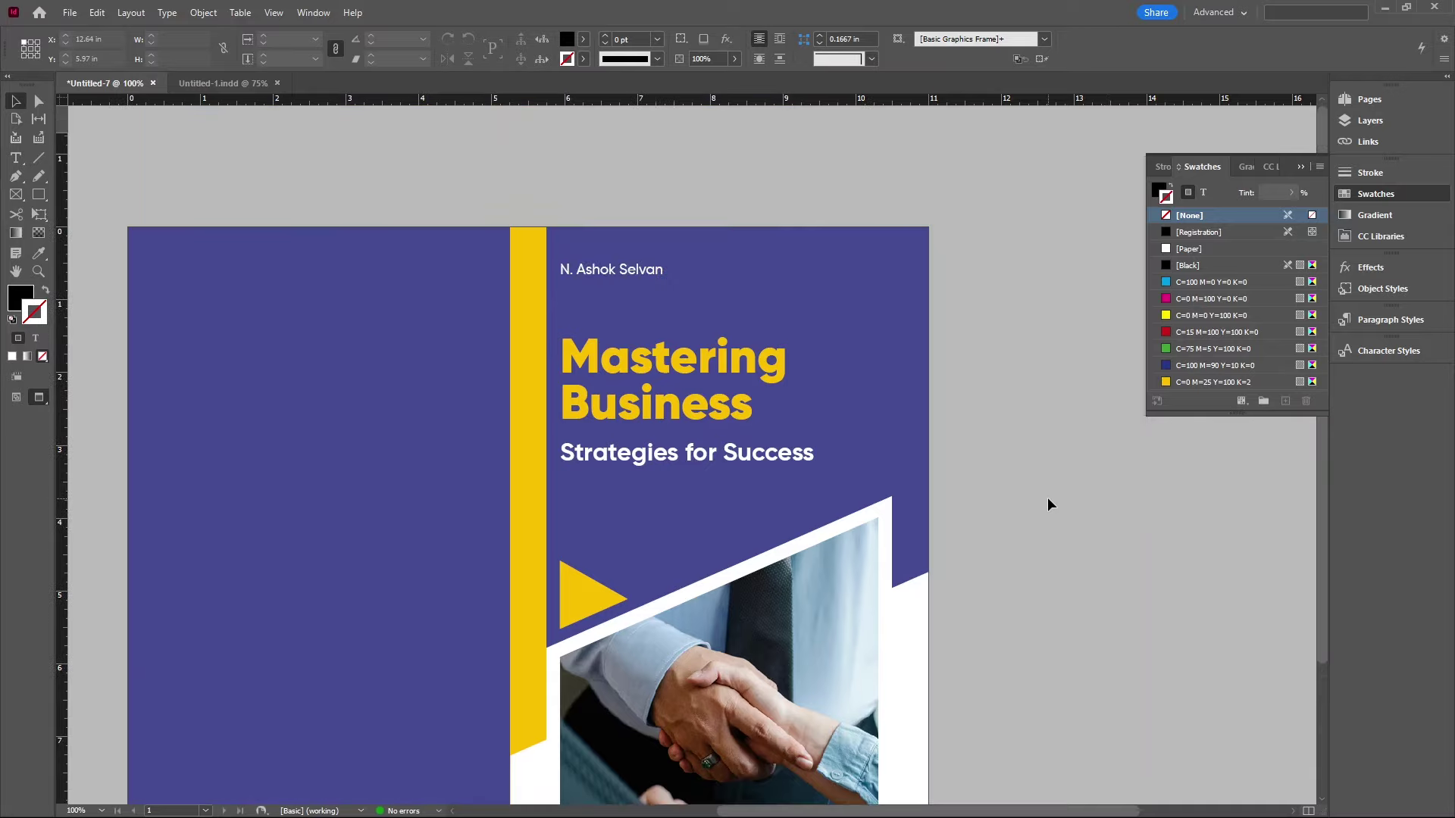
pyautogui.press('w')
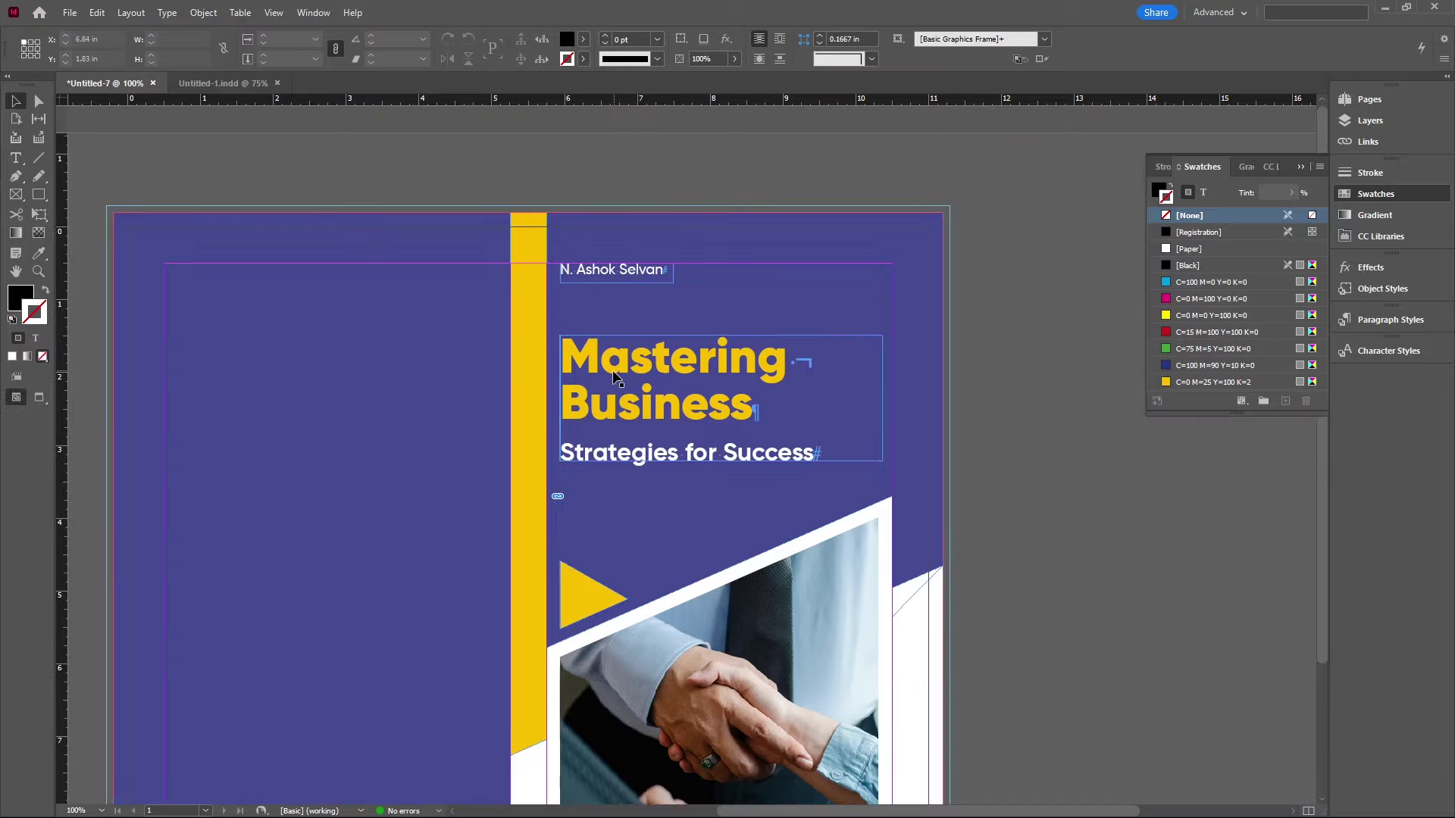
pyautogui.press('w')
pyautogui.press('w')
# Step: Try moving the author name up to the page's top edge at Y 0 in, preview it, and undo the move
pyautogui.scroll(4, 656, 270)
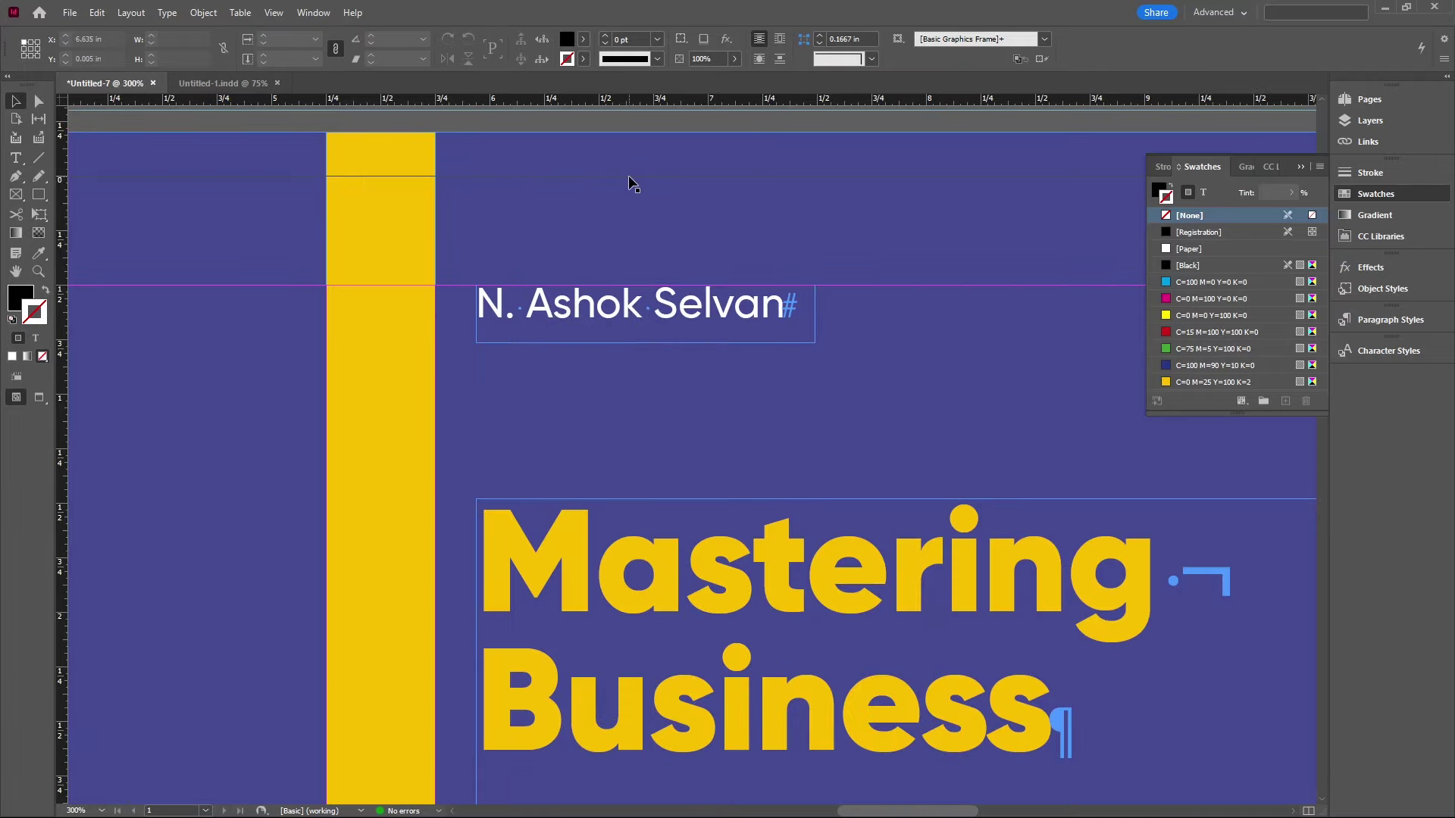
pyautogui.moveTo(535, 322); pyautogui.dragTo(543, 192)
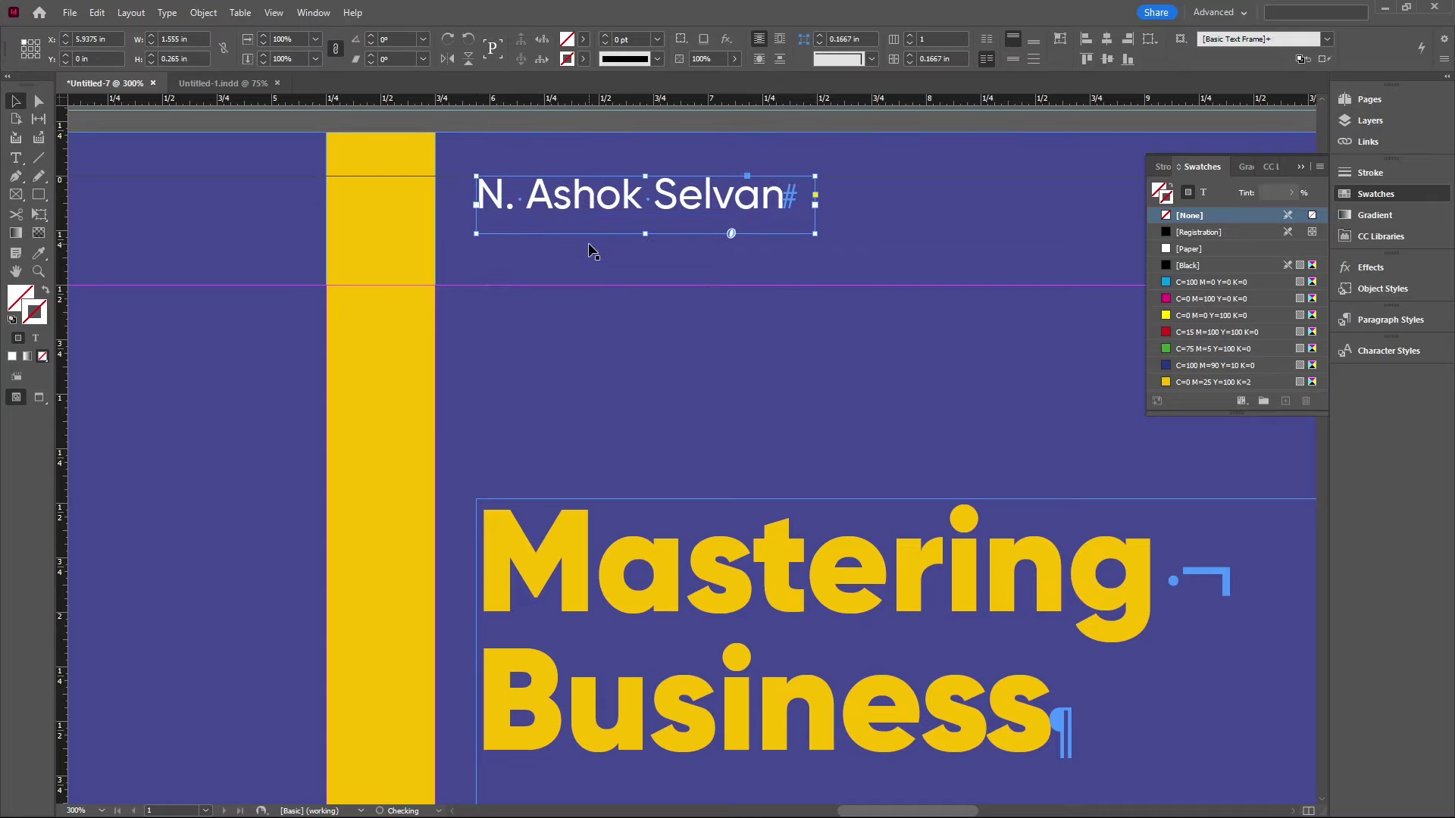
pyautogui.press('w')
pyautogui.scroll(3, 588, 243)
pyautogui.click(638, 198)
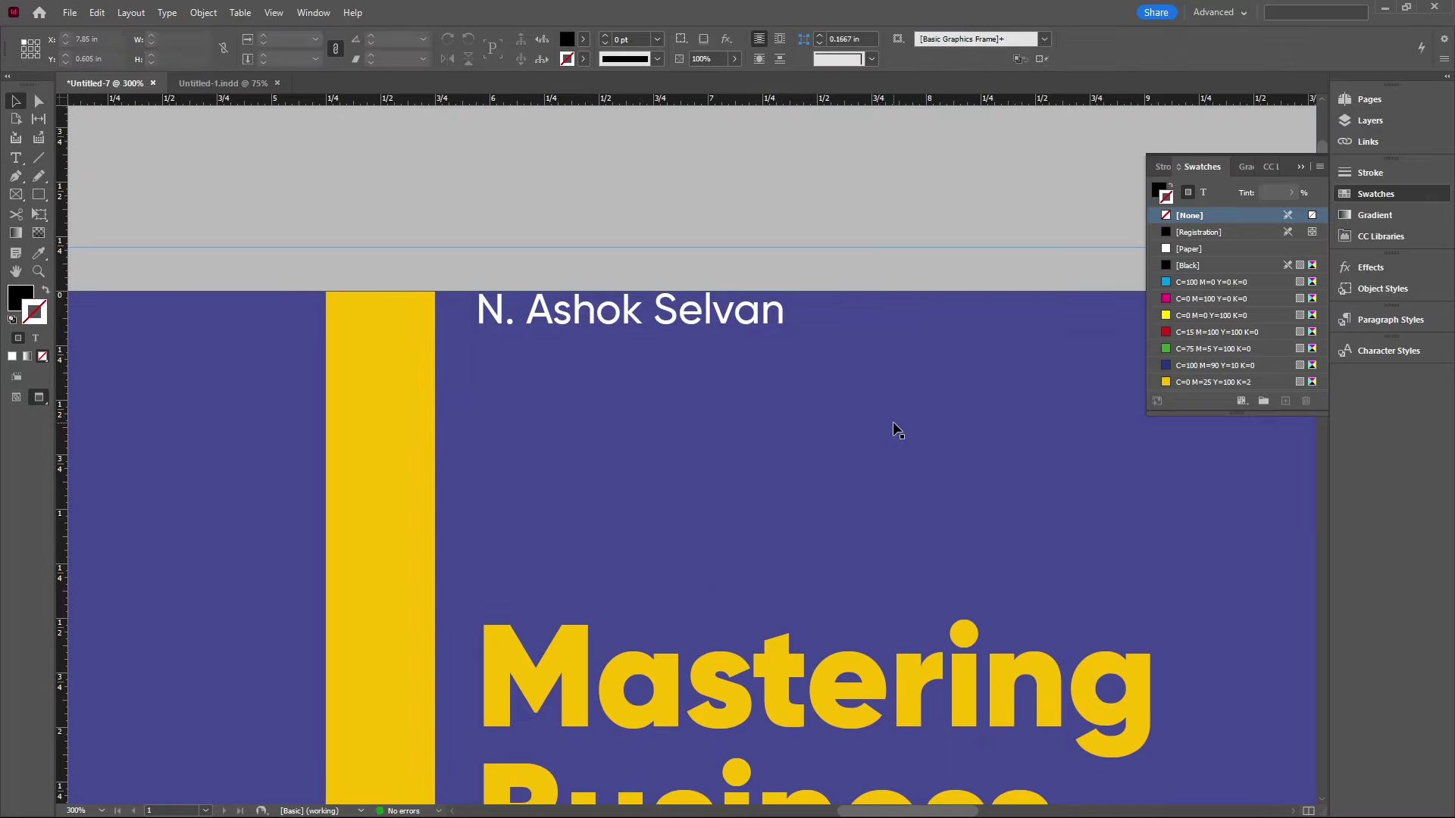
pyautogui.hotkey('ctrl', 'z')
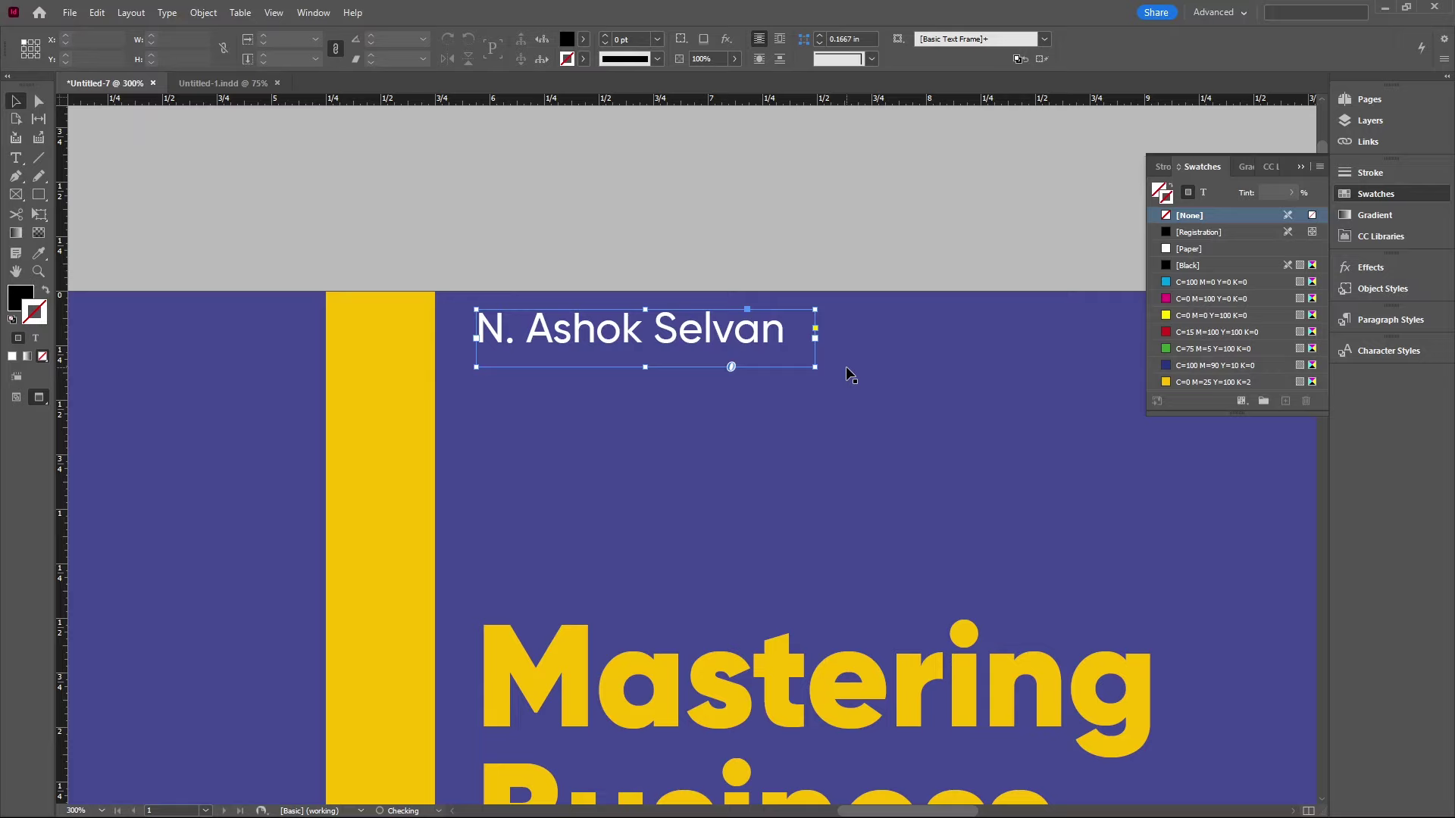
pyautogui.hotkey('ctrl', 'z')
pyautogui.hotkey('ctrl', '1')
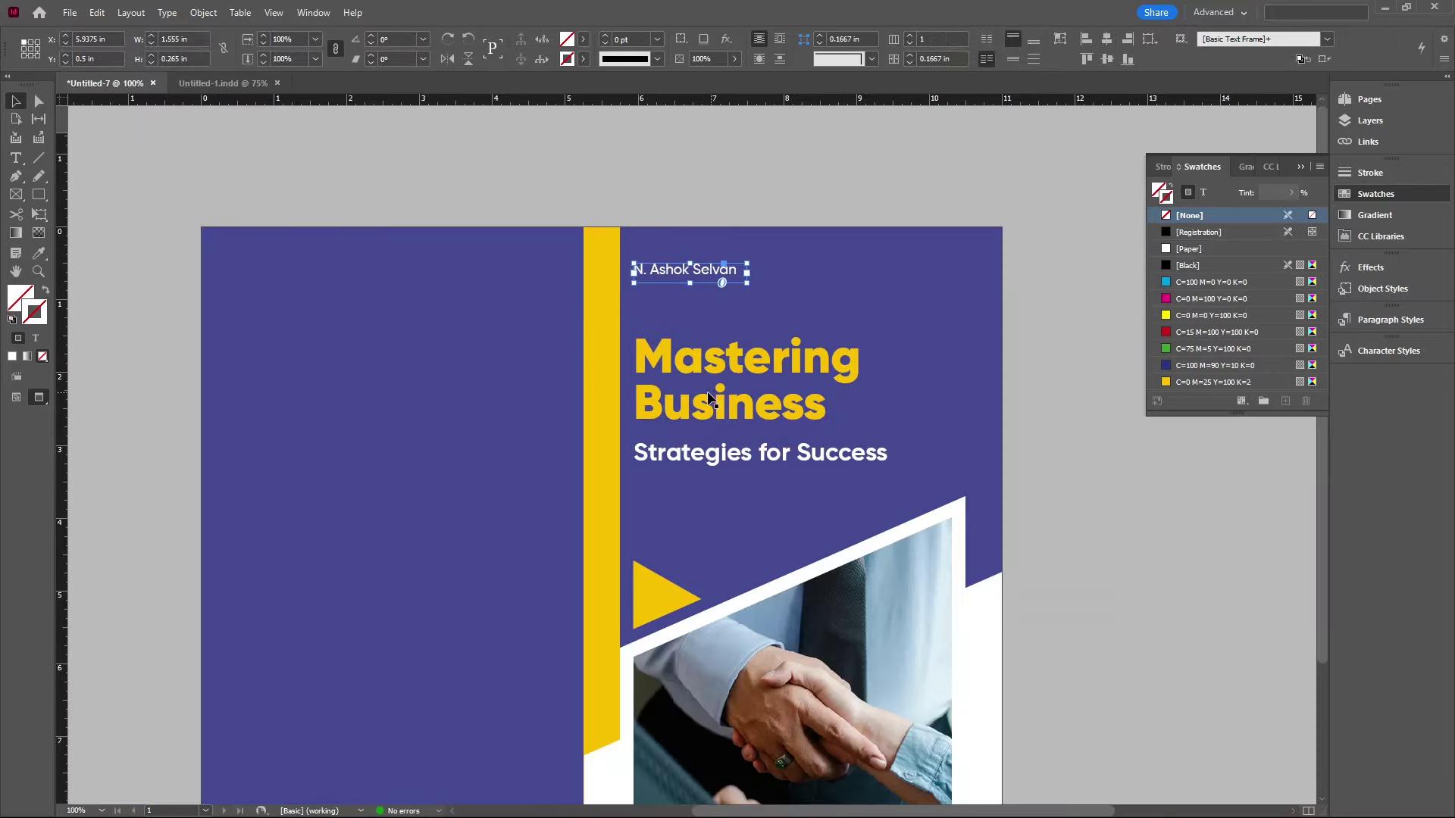
pyautogui.click(1159, 525)
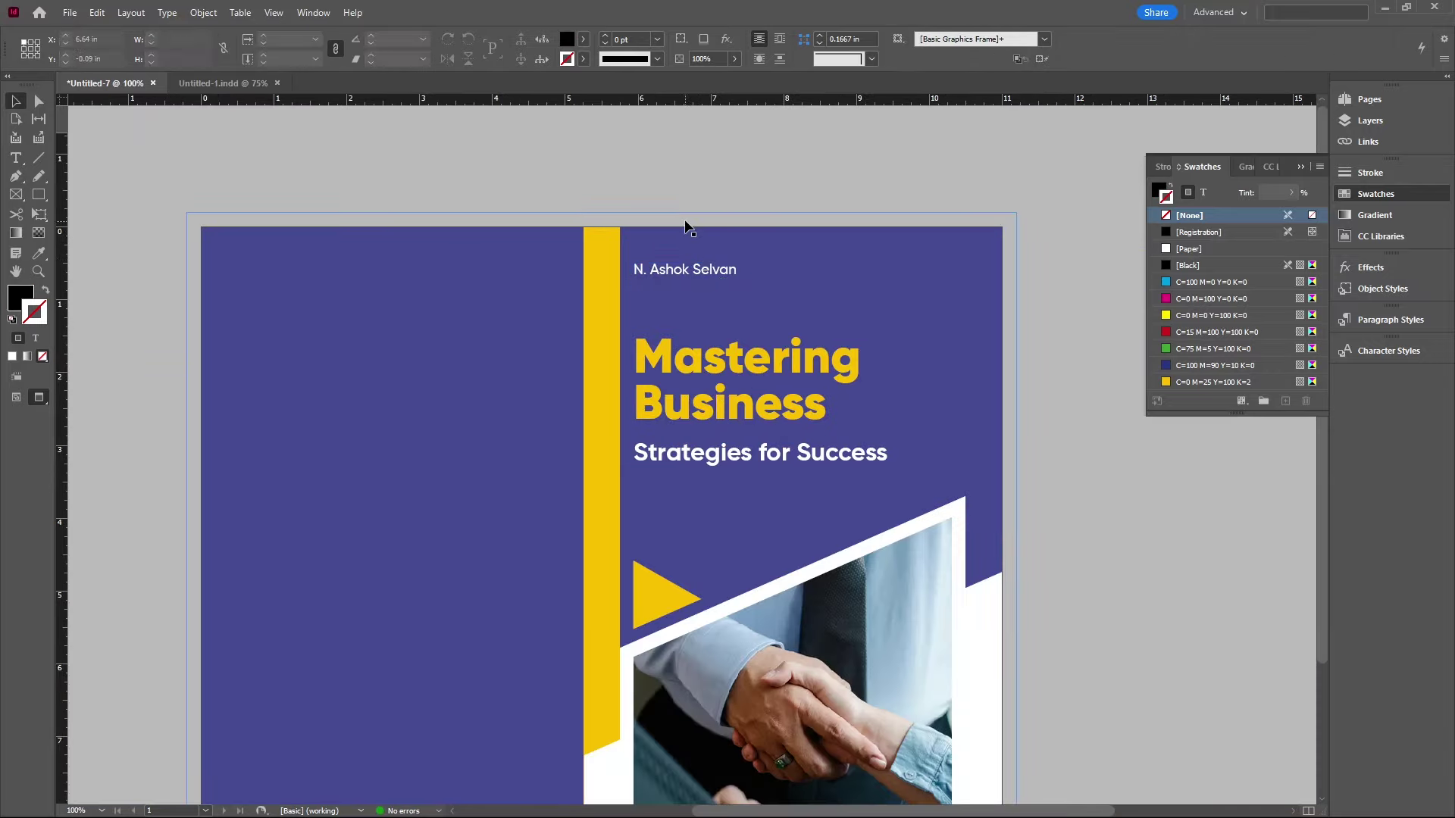
# Step: Look over the whole cover in preview, leave preview mode, and examine the empty back cover
pyautogui.scroll(-3, 731, 479)
pyautogui.scroll(2, 708, 616)
pyautogui.scroll(-2, 720, 611)
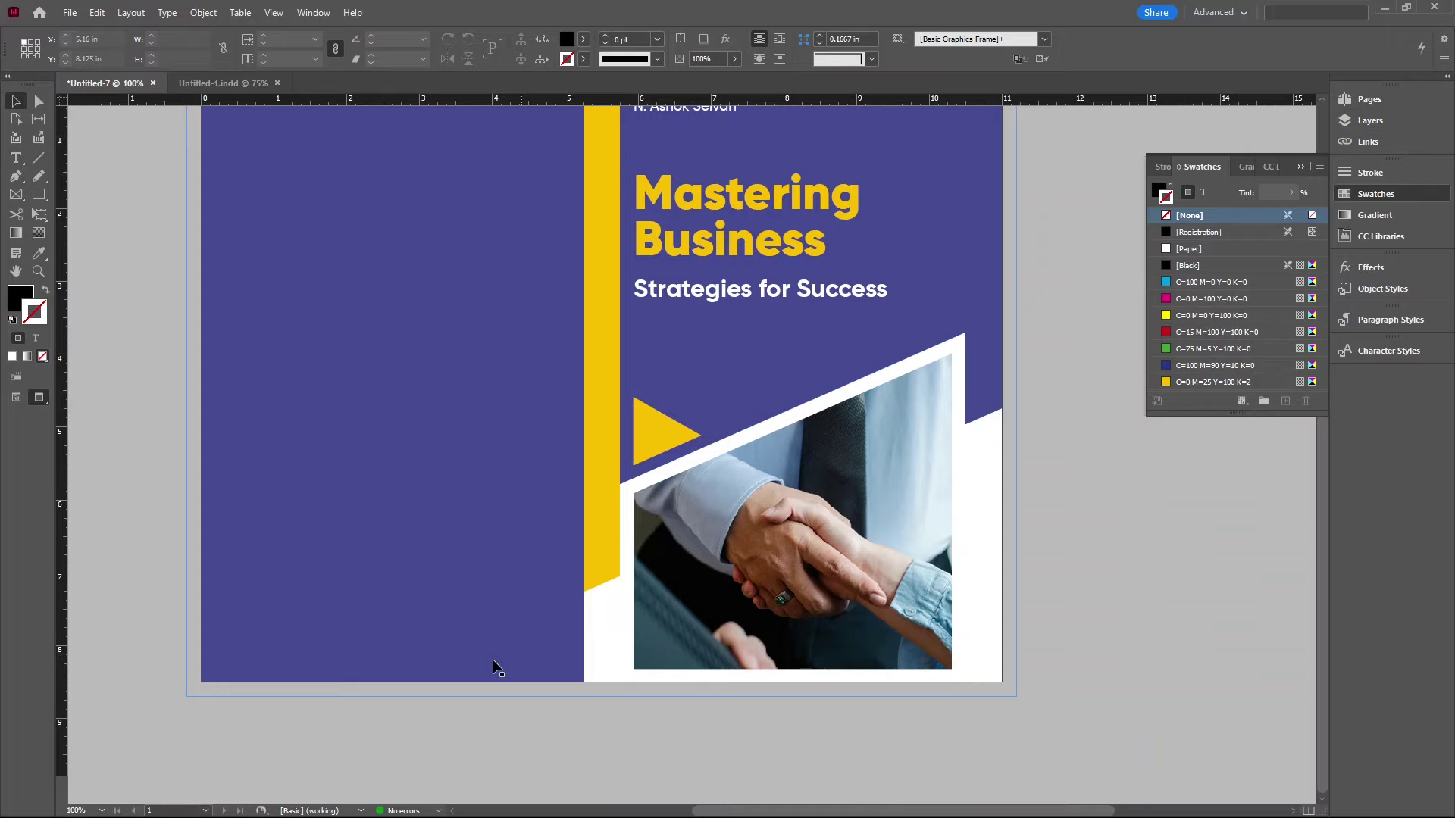
pyautogui.press('w')
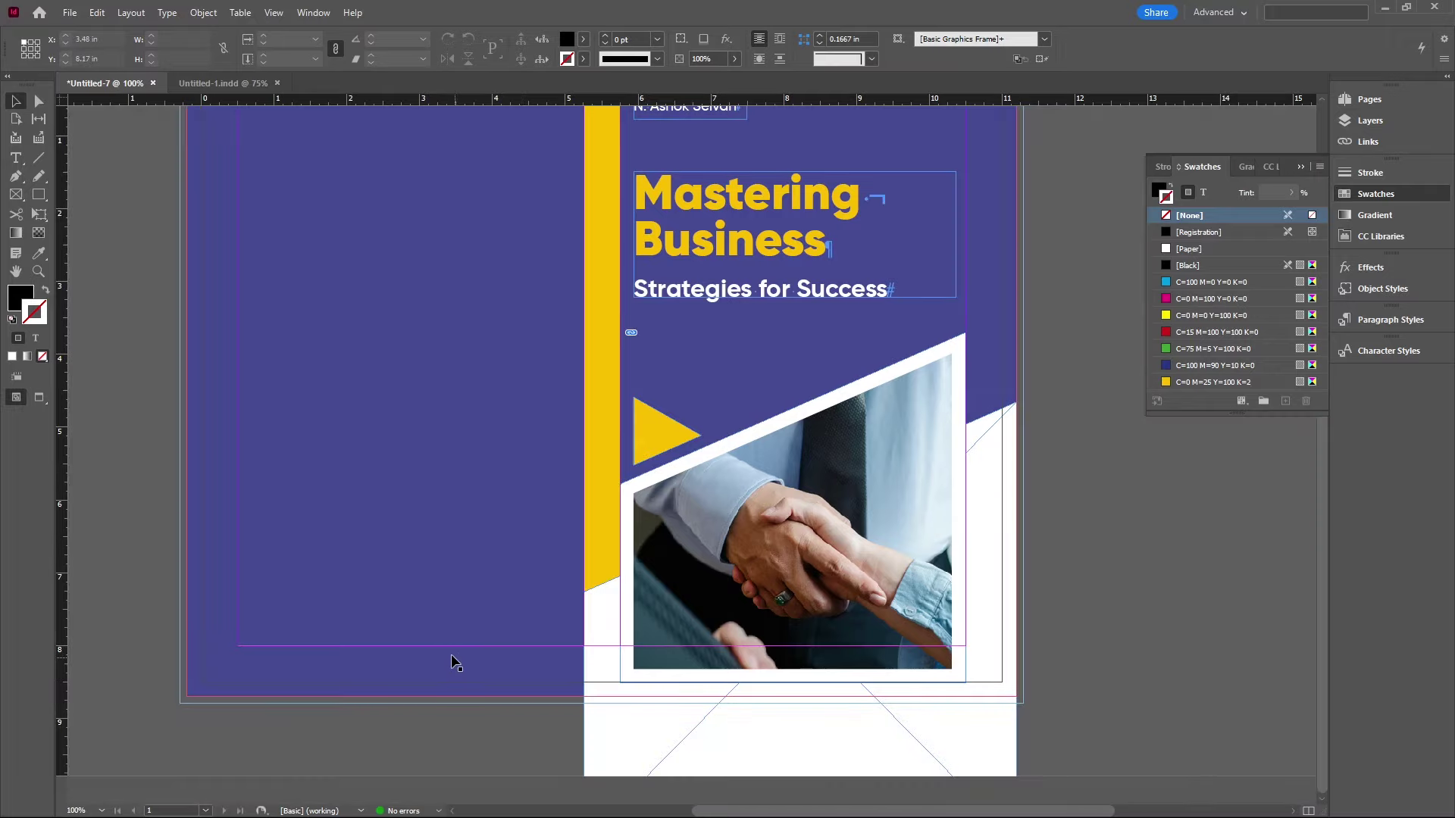
pyautogui.scroll(2, 306, 335)
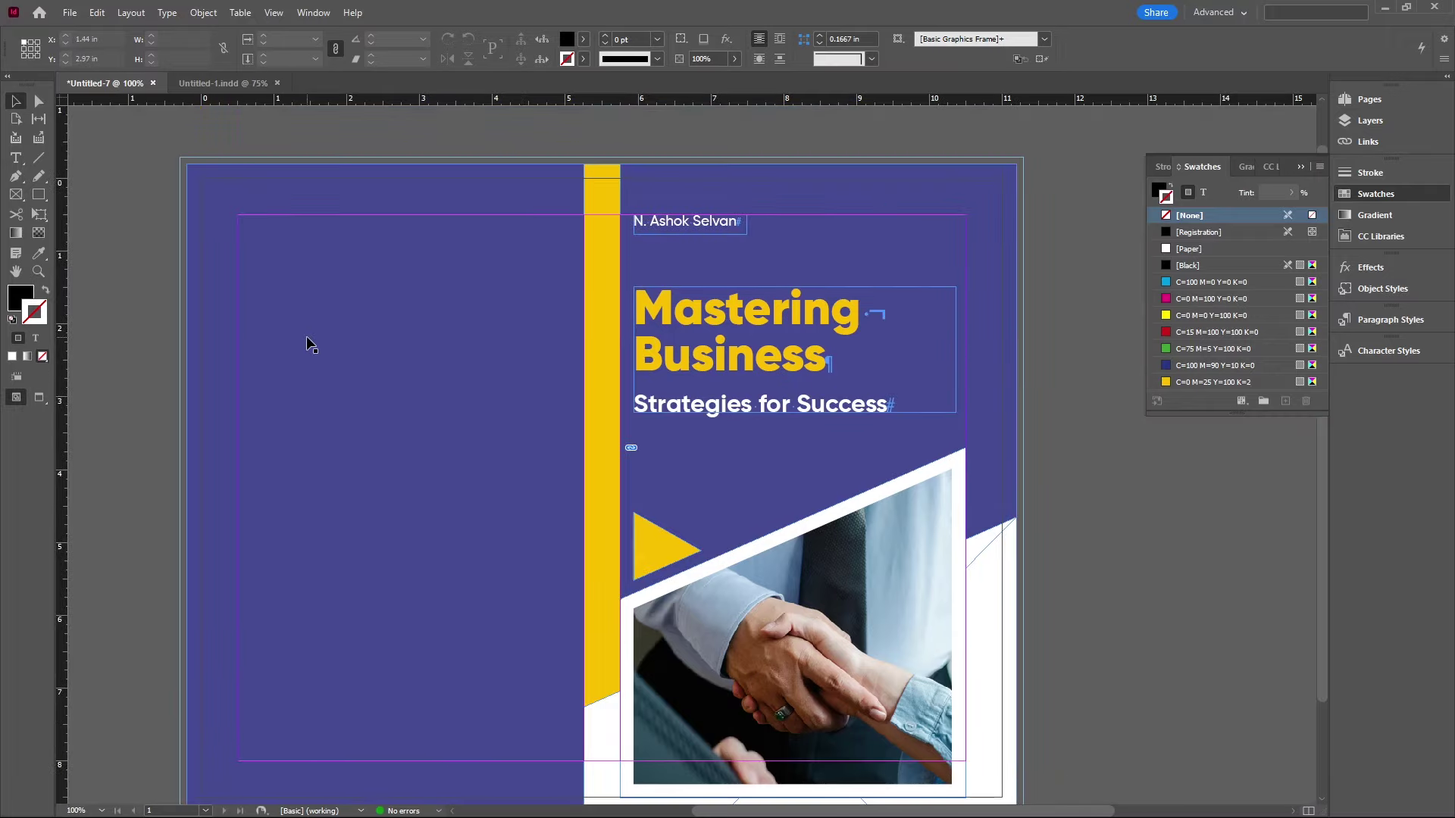
pyautogui.scroll(-2, 306, 335)
pyautogui.scroll(4, 666, 440)
# Step: Paste the "TARGET" and "2025" text frames and move them onto the yellow triangle at X 5.985 in, Y 4.835 in
pyautogui.hotkey('ctrl', 'v')
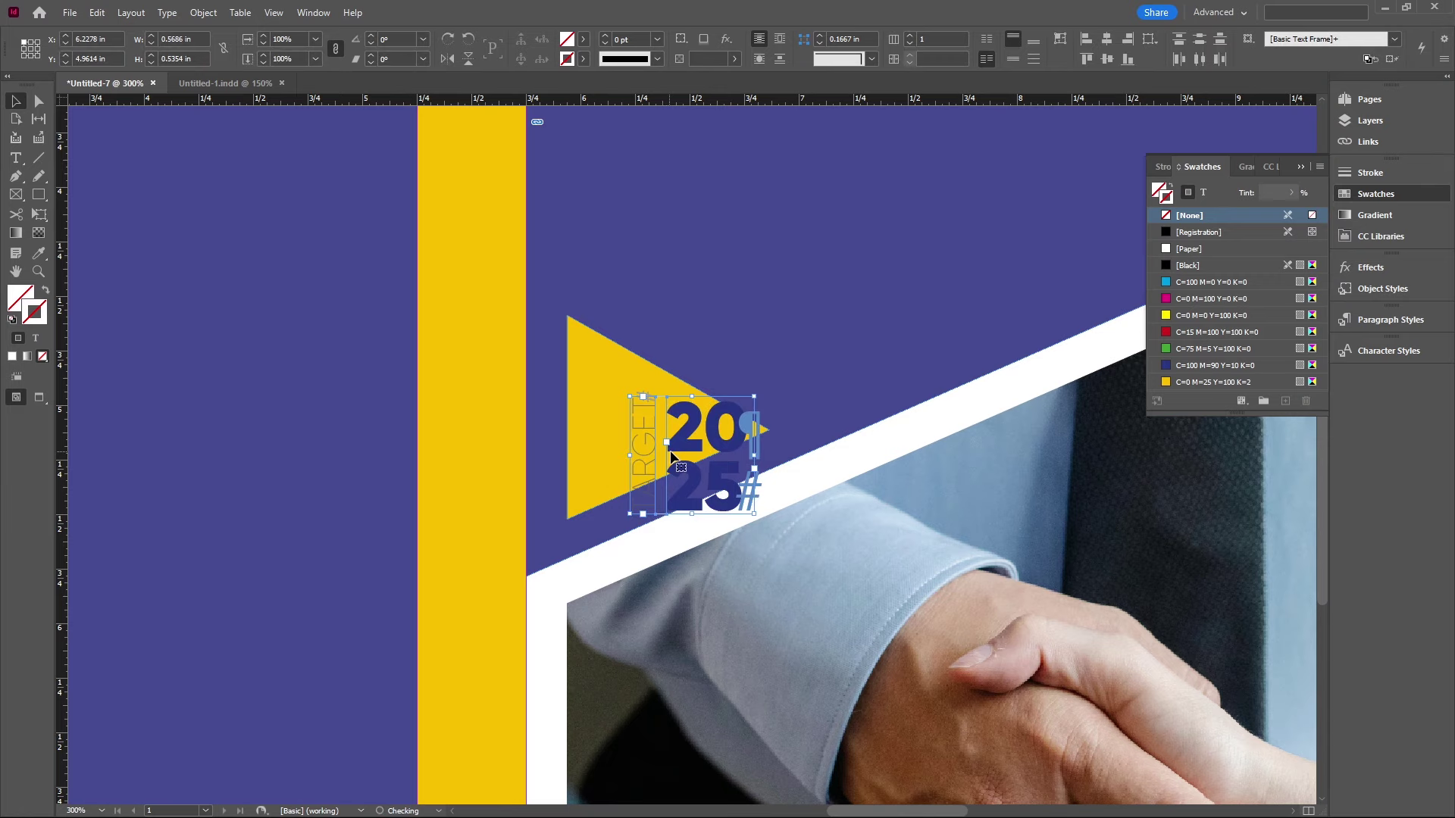
pyautogui.moveTo(646, 485); pyautogui.dragTo(592, 446)
pyautogui.scroll(3, 607, 442)
pyautogui.scroll(-3, 771, 457)
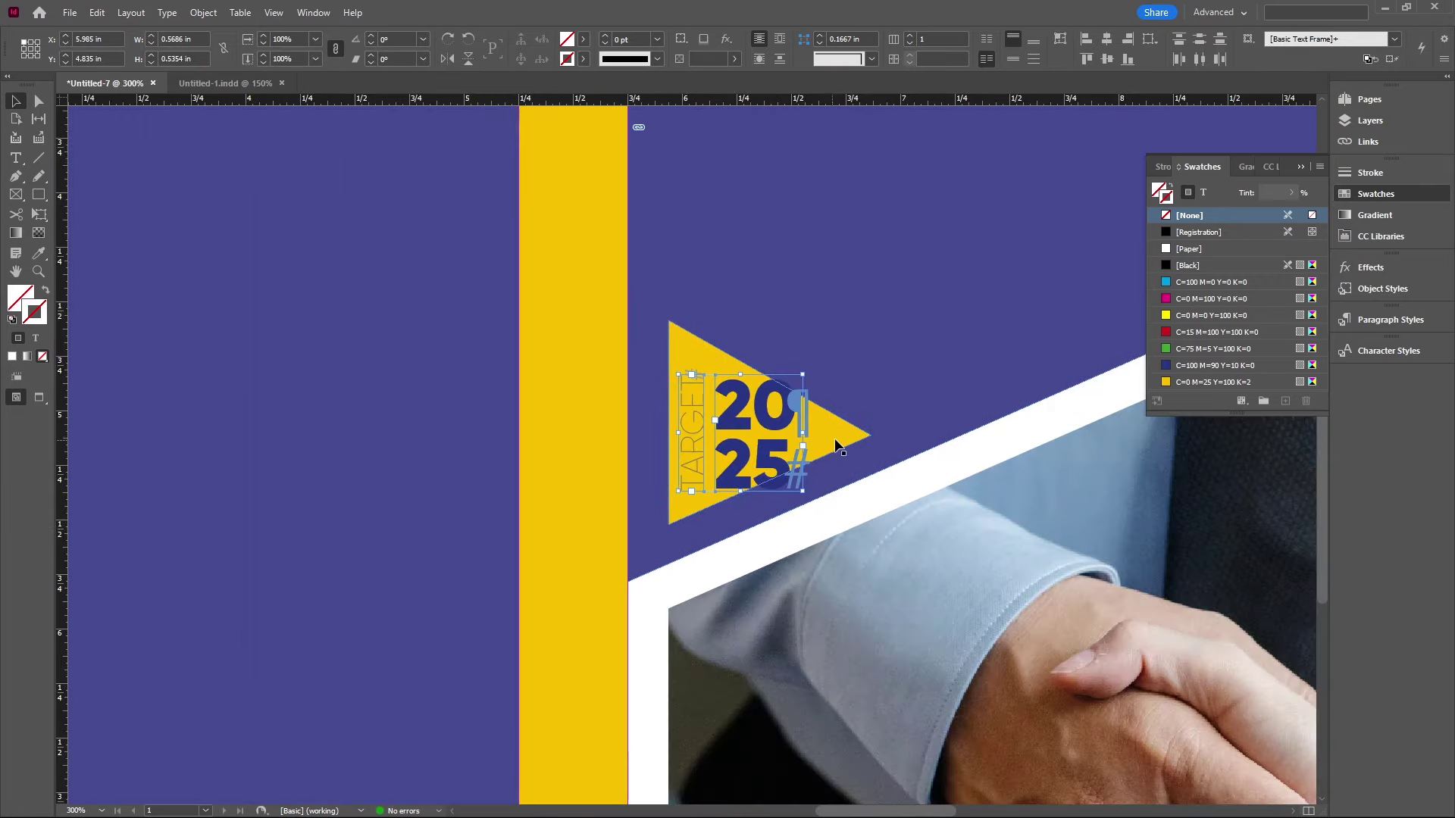
# Step: Enlarge the yellow triangle and move the "TARGET 2025" text up inside it to X 5.99 in, Y 4.7 in
pyautogui.click(843, 447)
pyautogui.moveTo(872, 320); pyautogui.dragTo(917, 281)
pyautogui.click(999, 461)
pyautogui.click(776, 458)
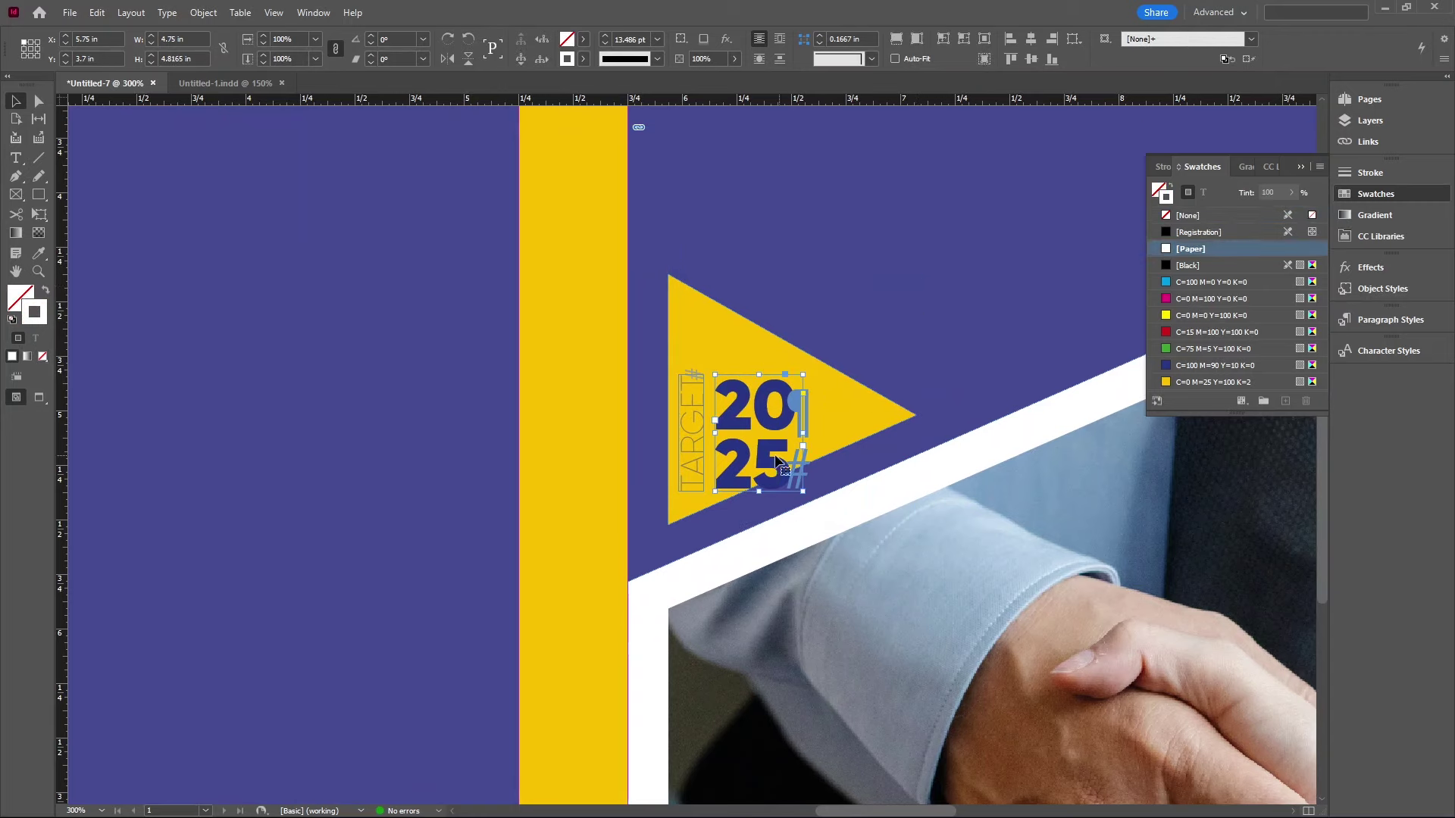
pyautogui.keyDown('shift'); pyautogui.click(687, 460); pyautogui.keyUp('shift')
pyautogui.moveTo(737, 462); pyautogui.dragTo(739, 433)
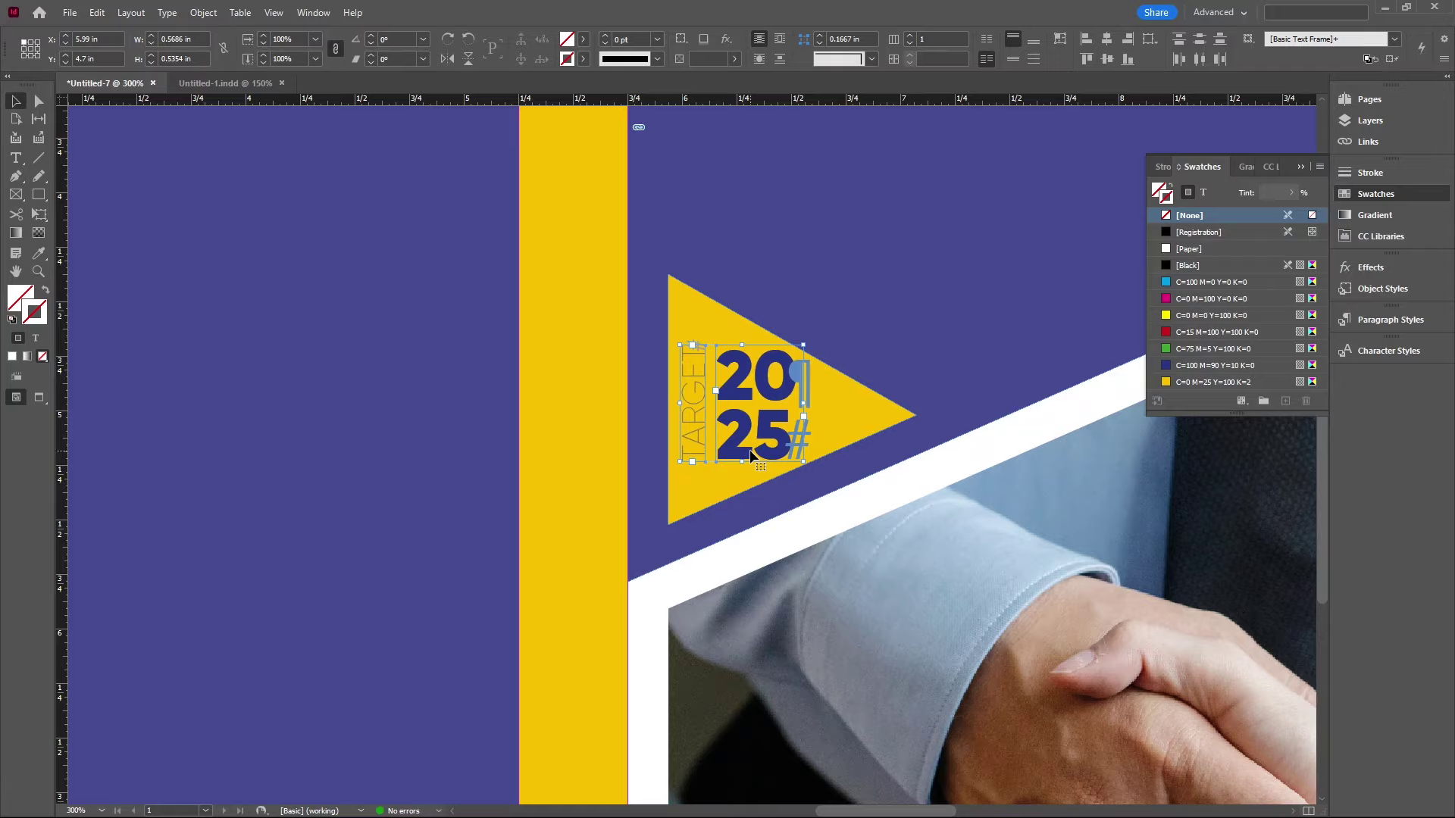
# Step: Try rotating the vertical "TARGET" text frame to horizontal, and undo the rotation
pyautogui.scroll(2, 749, 449)
pyautogui.click(1014, 323)
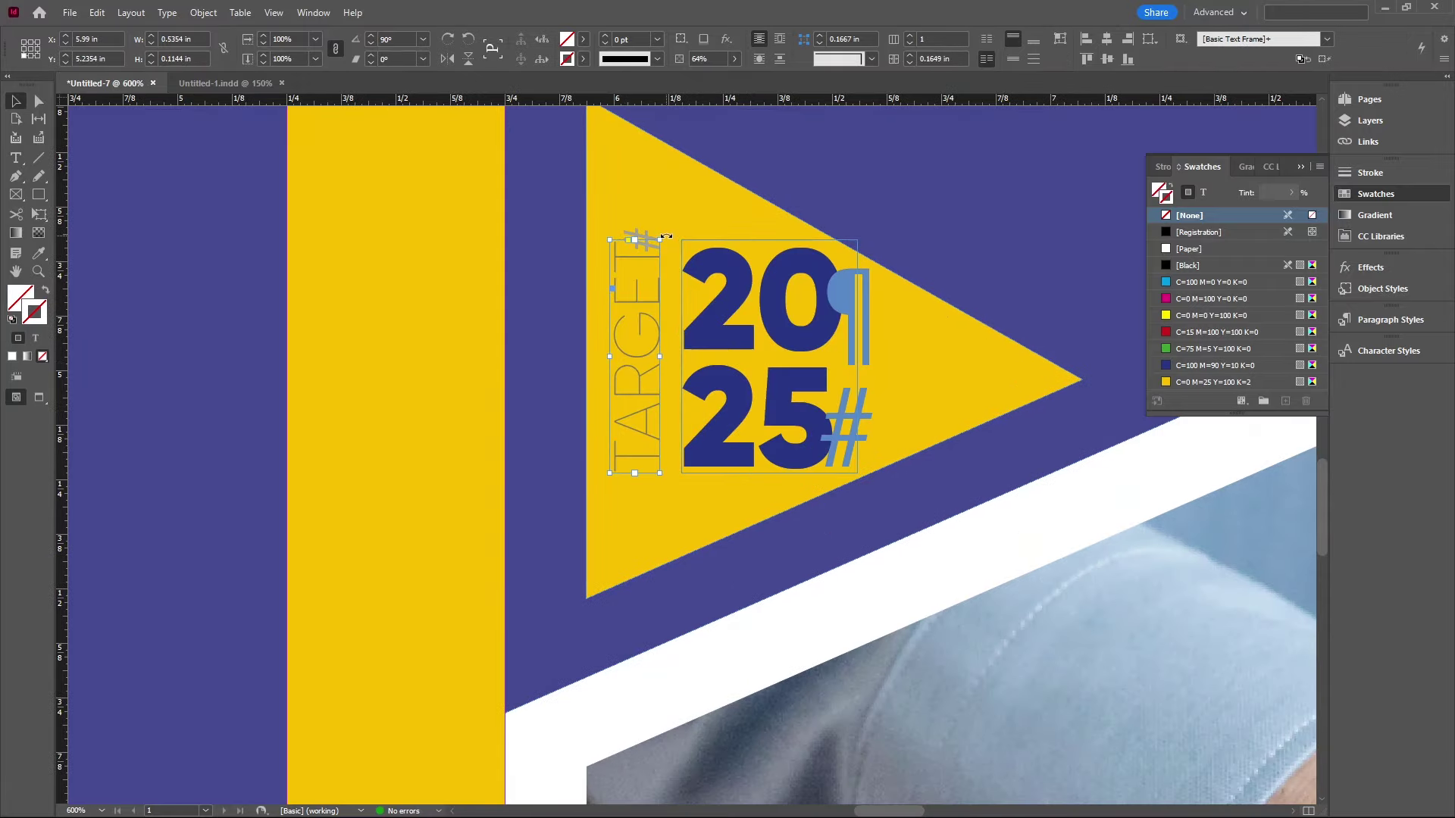
pyautogui.moveTo(666, 235); pyautogui.dragTo(716, 354)
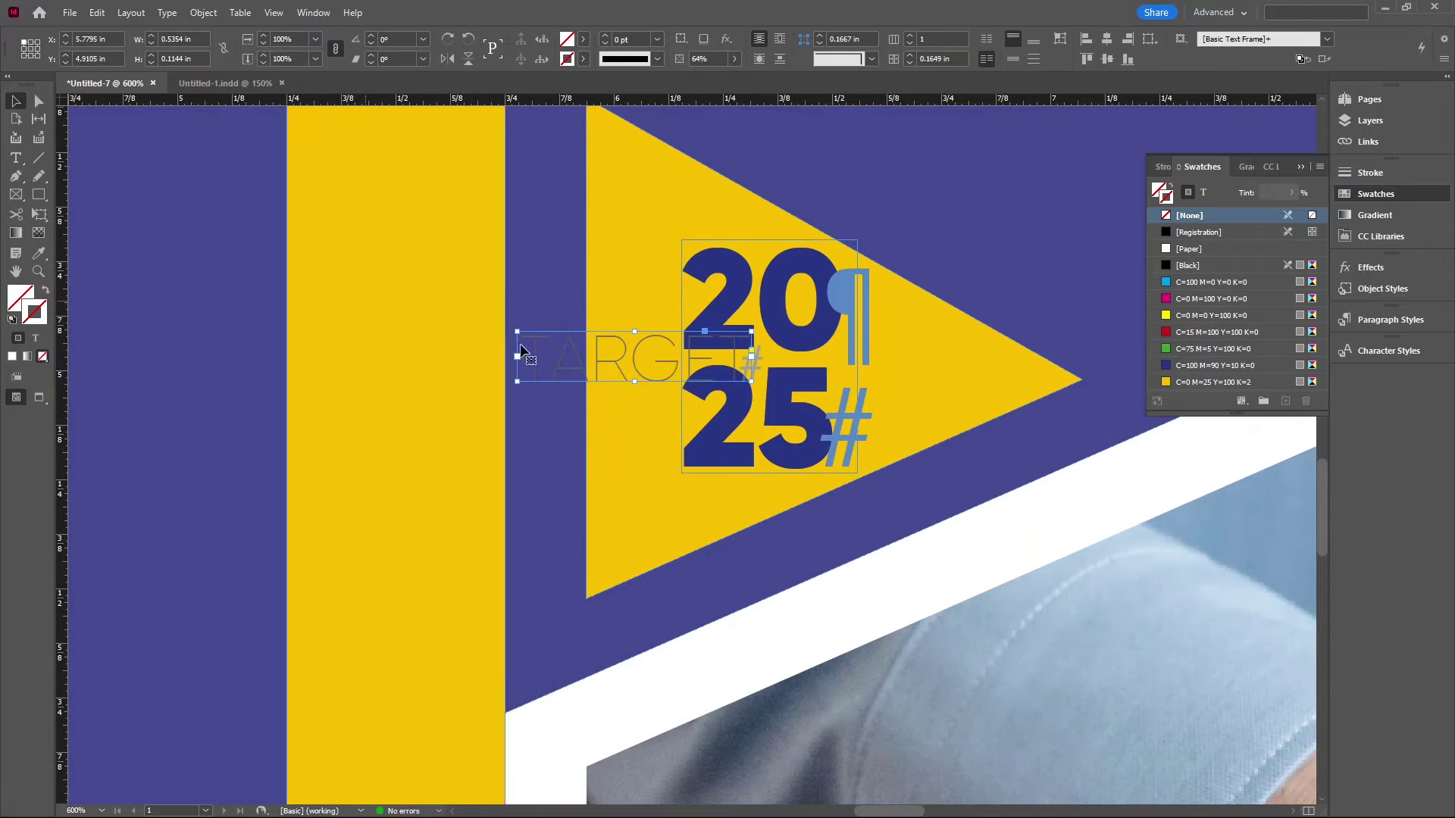
pyautogui.hotkey('ctrl', 'z')
# Step: Check the font and colour settings of the "TARGET" text and the "2025" numerals, and leave text editing
pyautogui.doubleClick(640, 364)
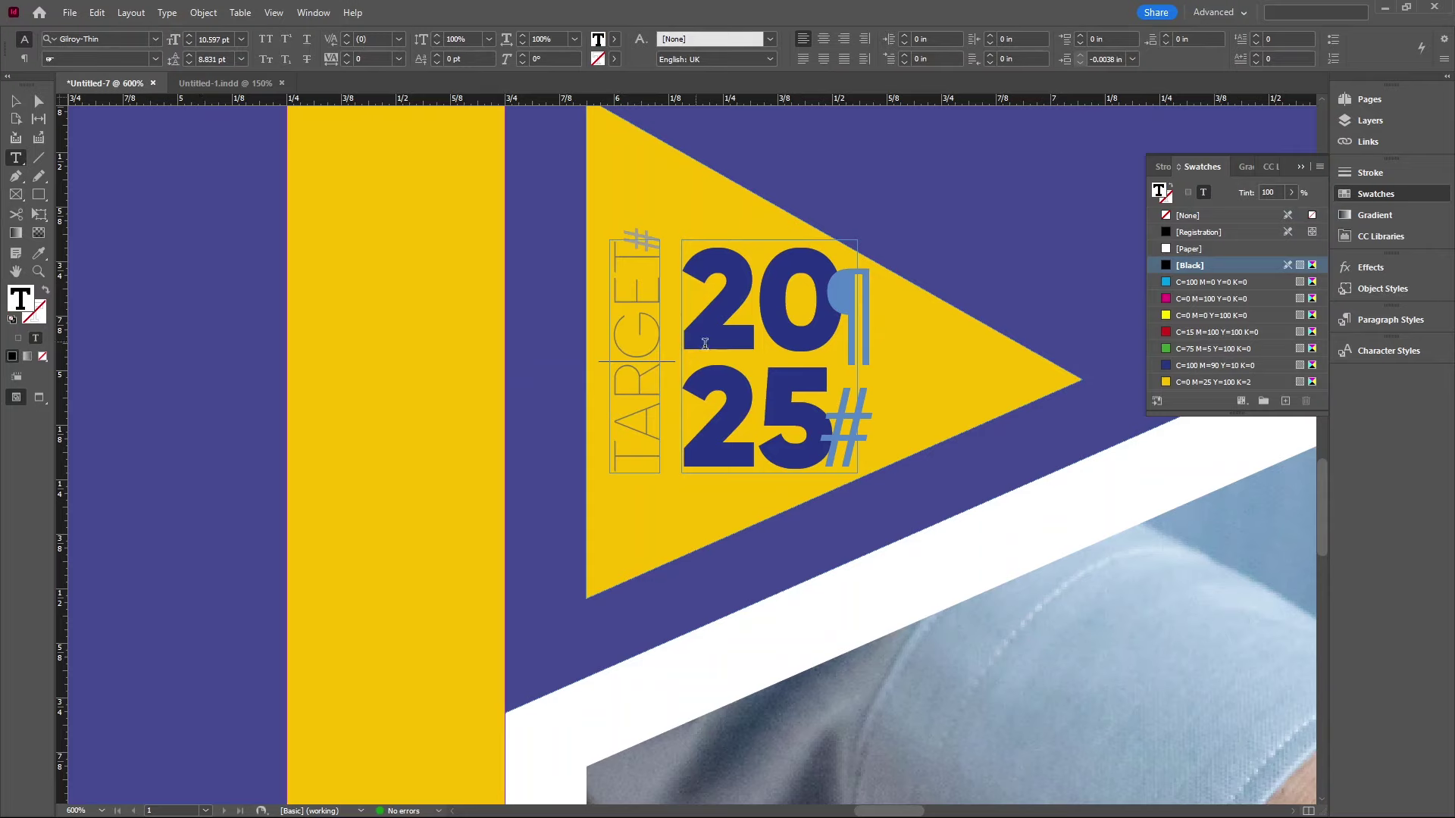
pyautogui.moveTo(716, 334); pyautogui.dragTo(785, 334)
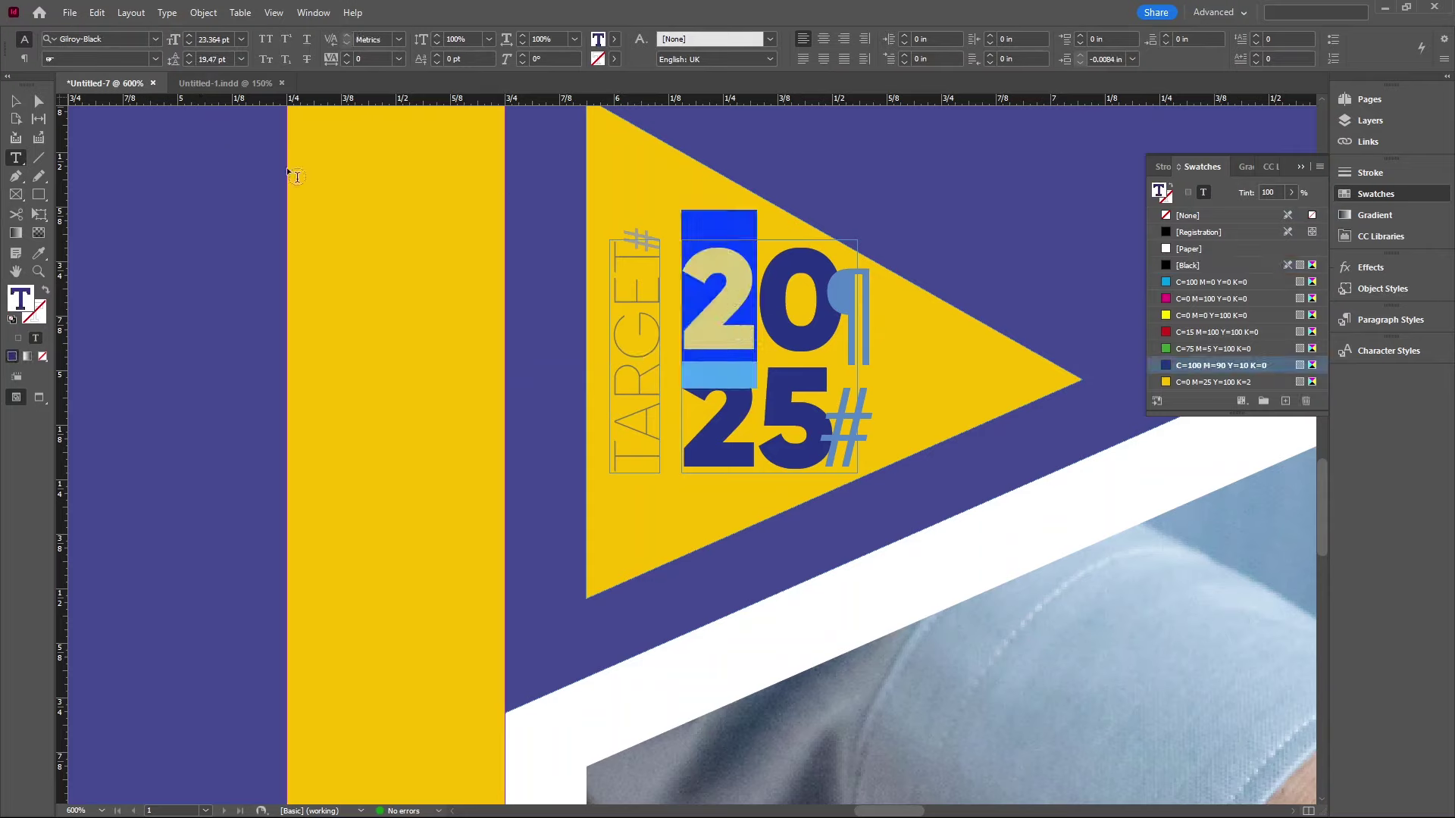
pyautogui.press('Escape')
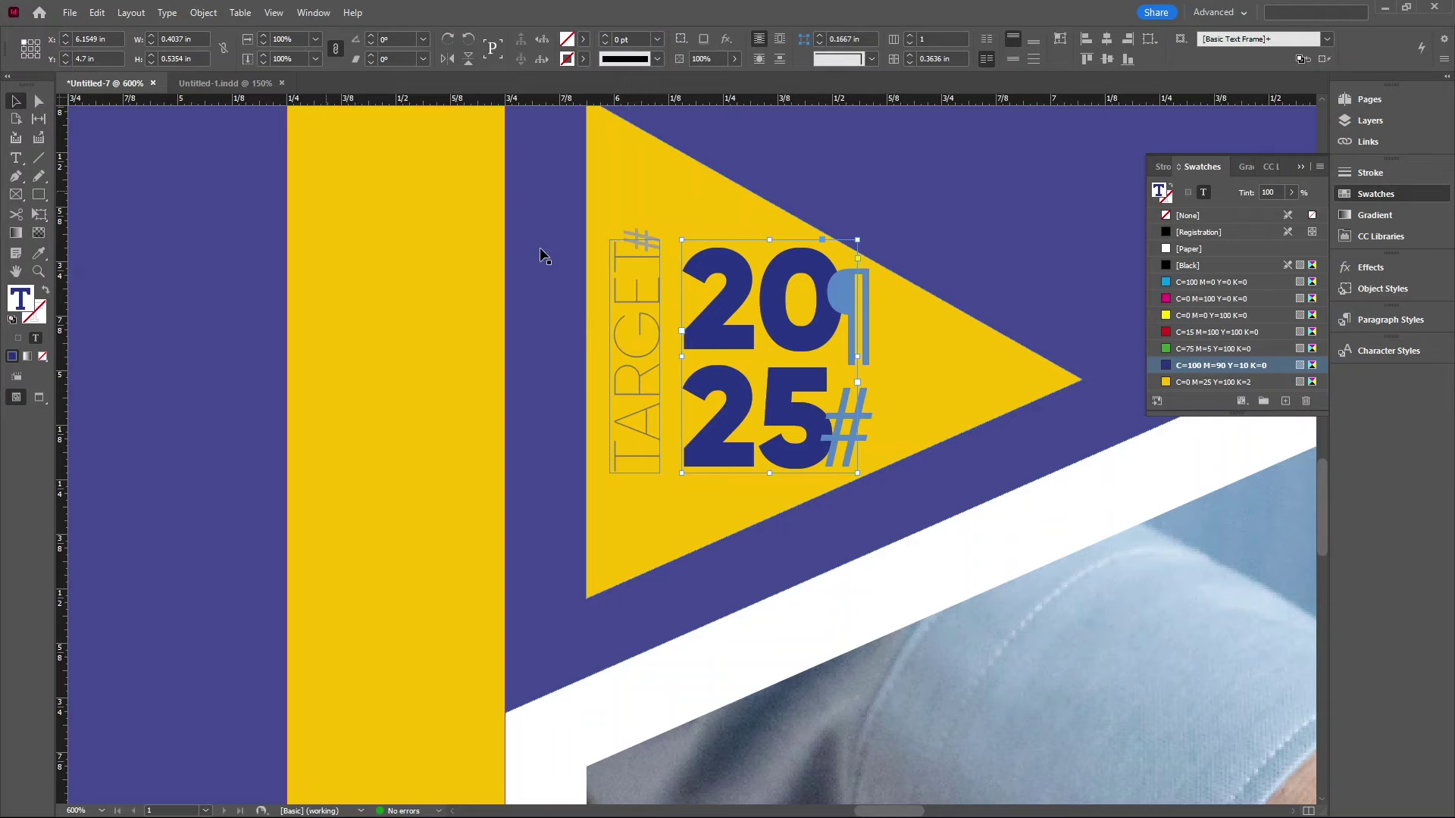
pyautogui.press('j')
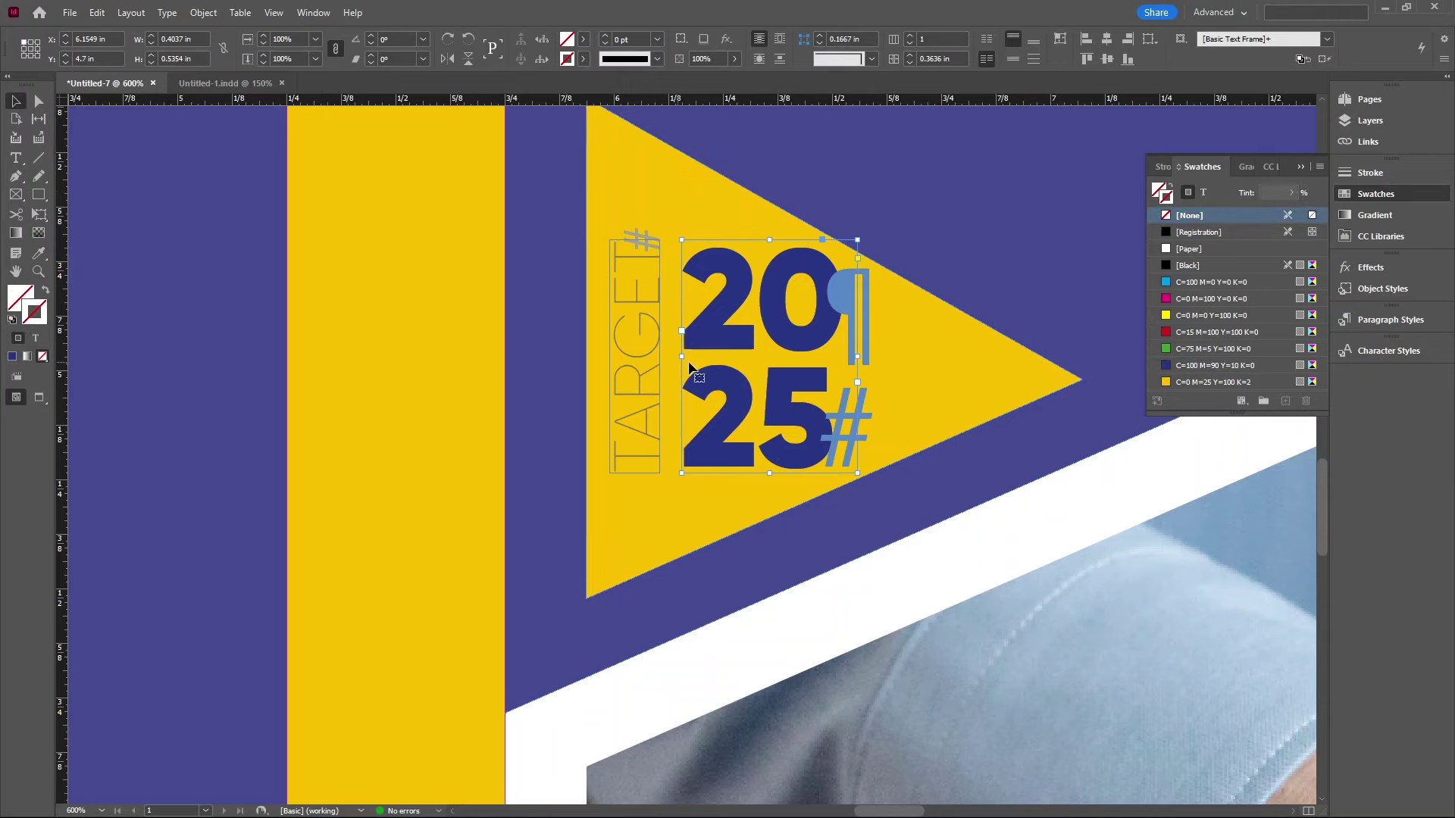
# Step: Place the vertical author and "Mastering Business" spine text frames on the pasteboard beside the front cover, and deselect them
pyautogui.scroll(-6, 809, 440)
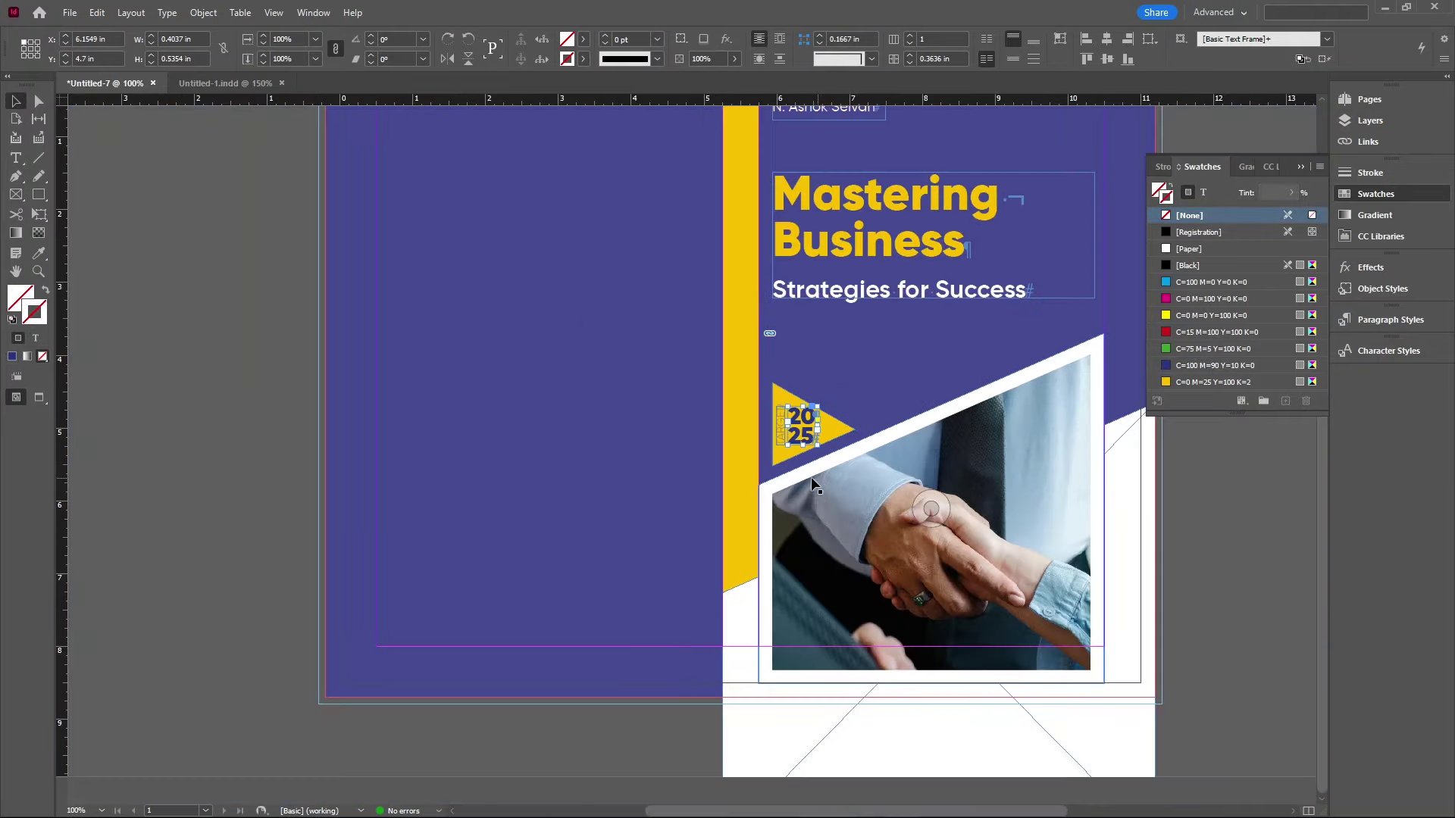
pyautogui.scroll(-1, 812, 485)
pyautogui.click(1129, 494)
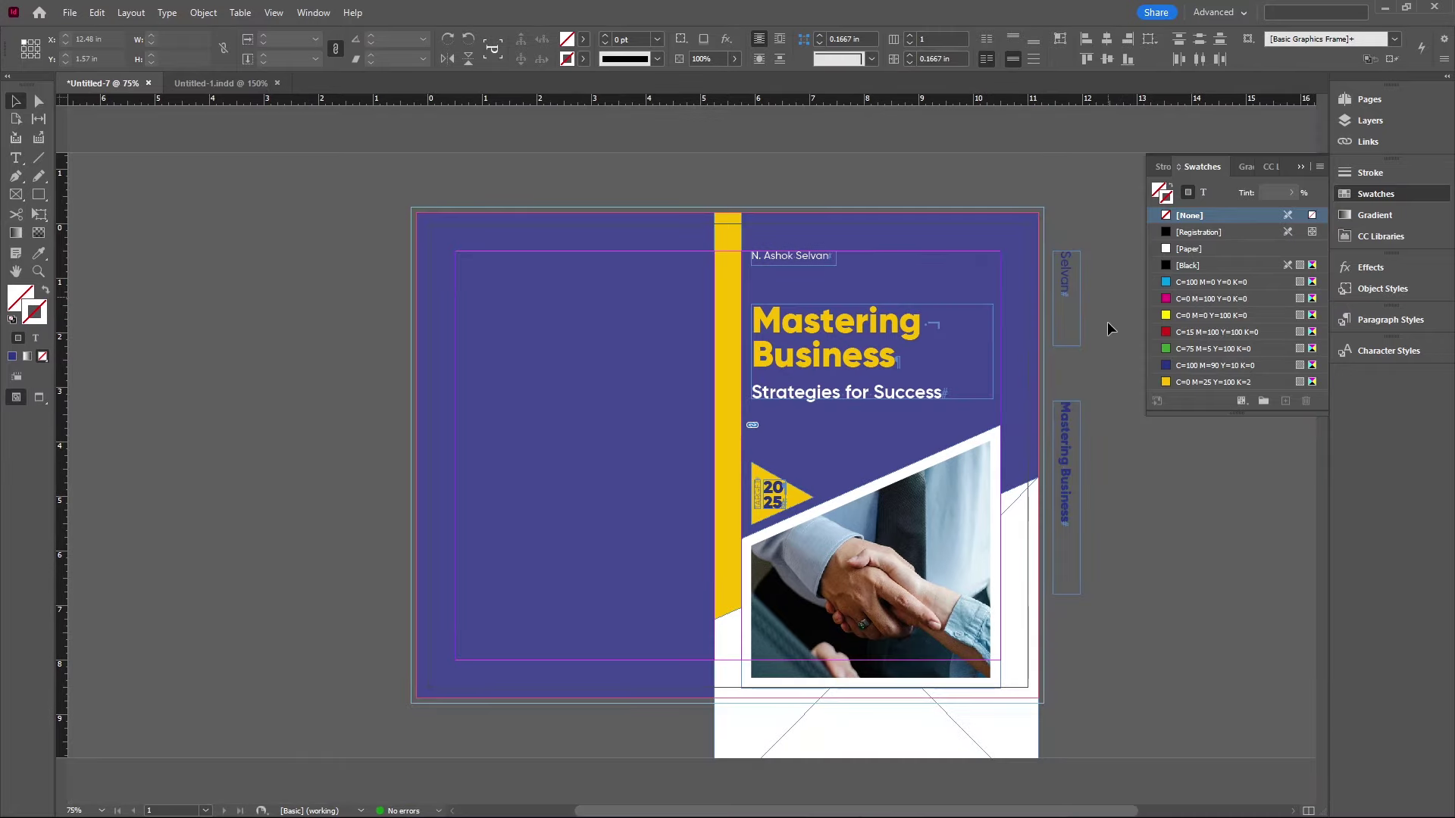
# Step: Try moving the vertical author text frame on the pasteboard, and undo the move
pyautogui.scroll(2, 1107, 324)
pyautogui.click(1049, 273)
pyautogui.moveTo(1067, 349); pyautogui.dragTo(1086, 281)
pyautogui.hotkey('ctrl', 'z')
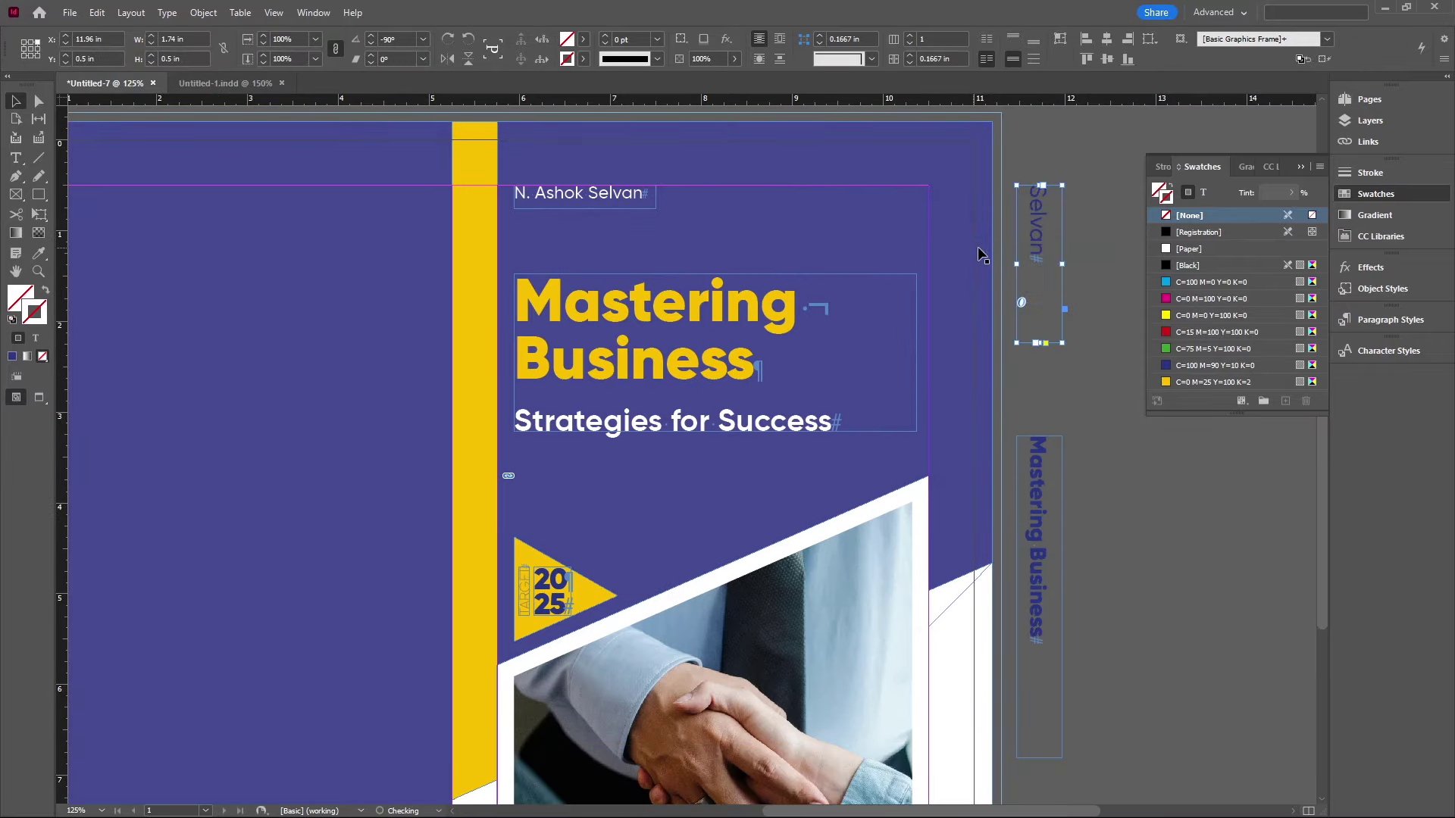
# Step: Check the font and size settings of the vertical author text and the "Mastering Business" spine text
pyautogui.doubleClick(1042, 281)
pyautogui.moveTo(1038, 214); pyautogui.dragTo(1038, 241)
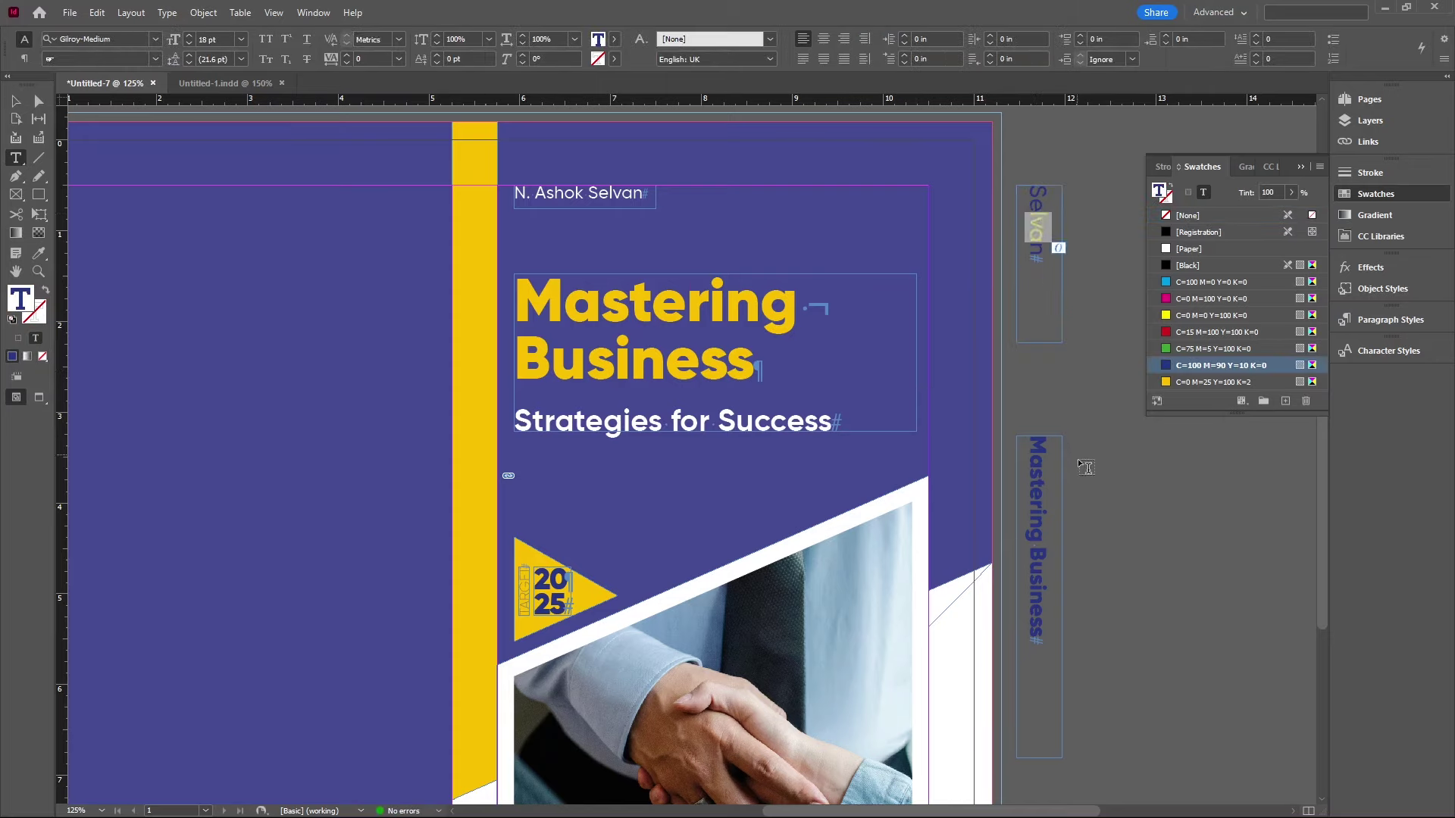
pyautogui.click(1044, 515)
pyautogui.moveTo(1039, 501); pyautogui.dragTo(1039, 542)
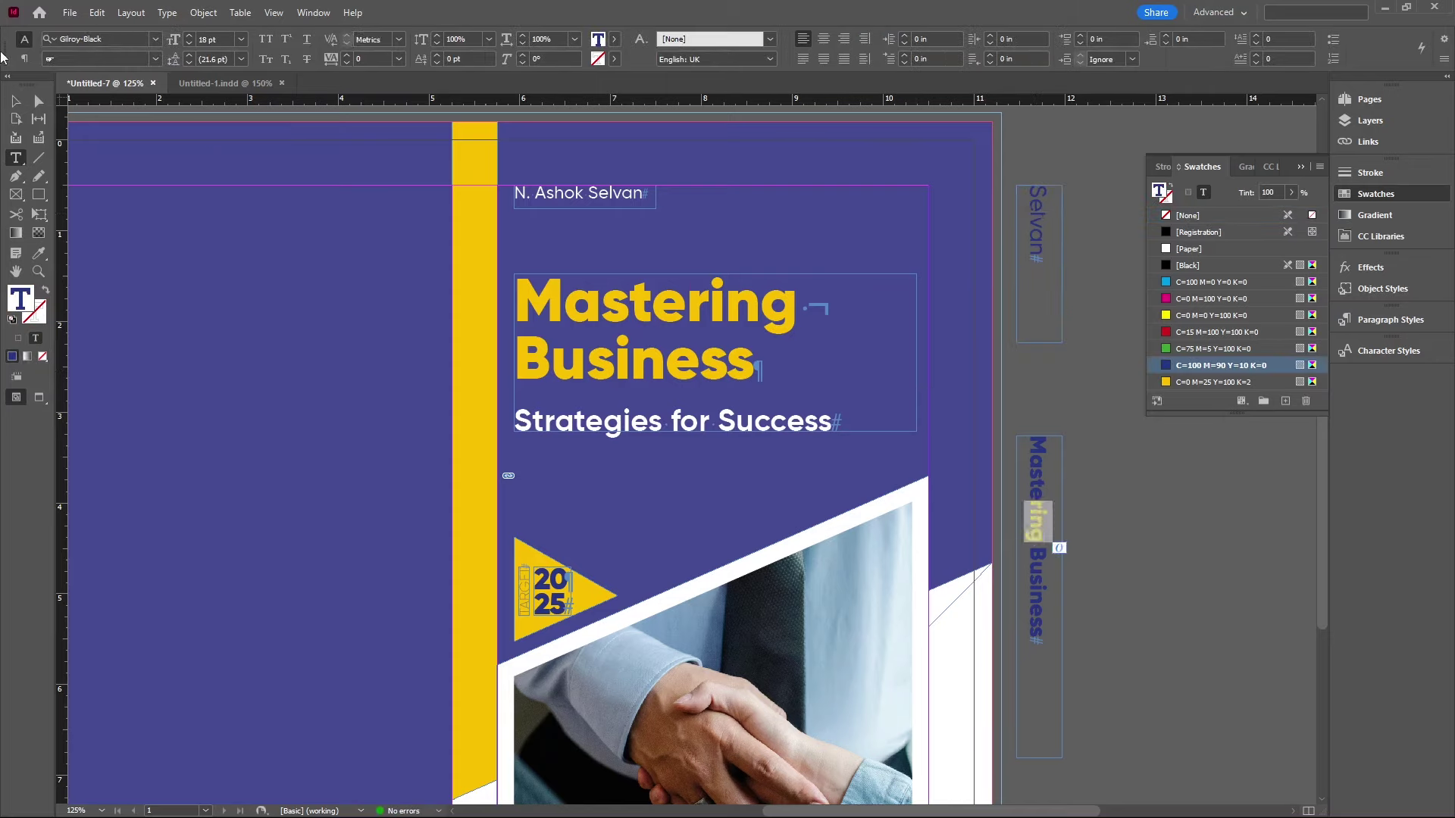
# Step: Move the author and "Mastering Business" text frames together from the pasteboard onto the yellow spine, and select the title frame
pyautogui.click(15, 102)
pyautogui.click(1060, 471)
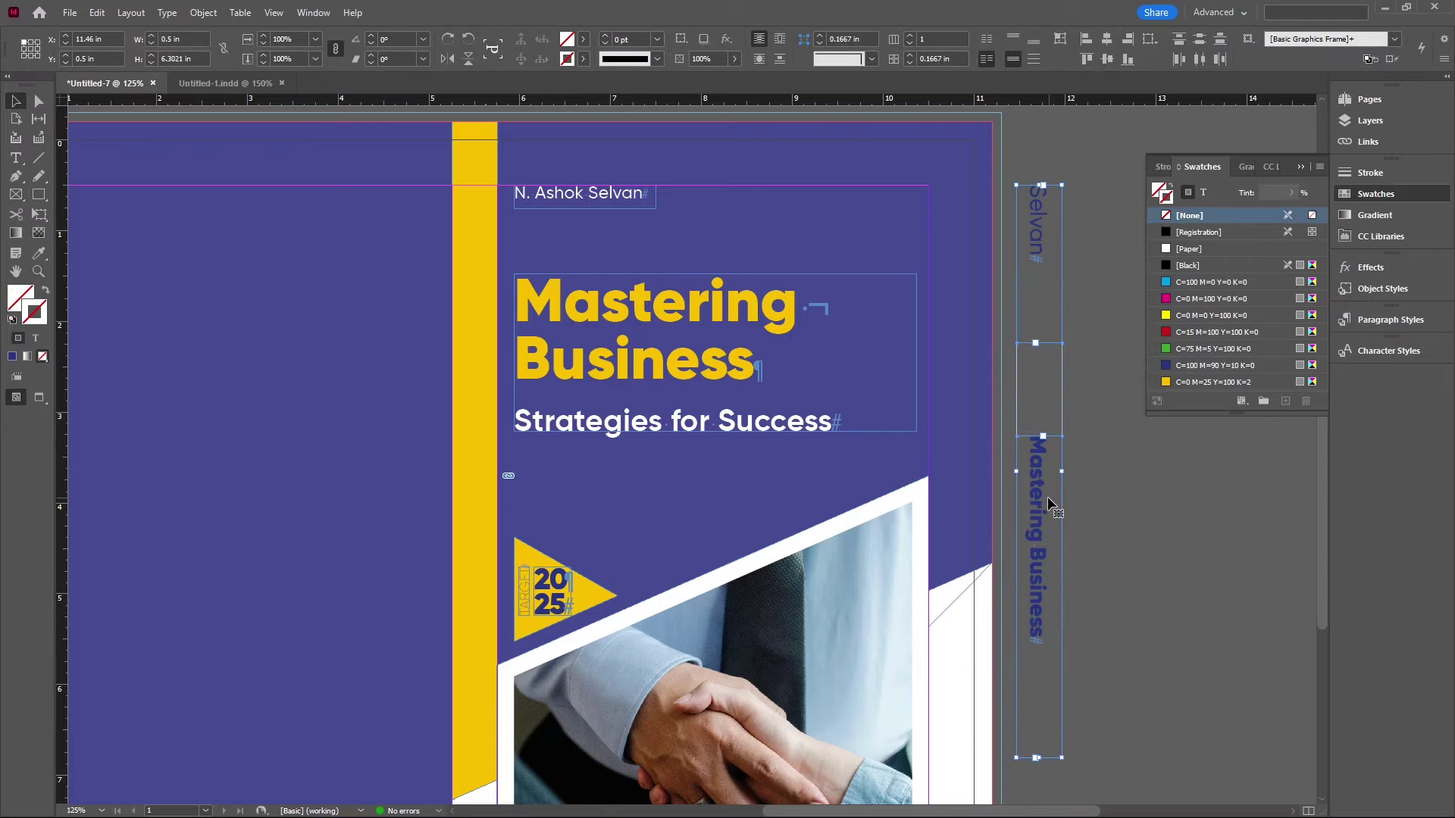
pyautogui.moveTo(1047, 497); pyautogui.dragTo(489, 522)
pyautogui.click(420, 532)
pyautogui.scroll(3, 420, 532)
pyautogui.click(557, 523)
pyautogui.scroll(-2, 557, 522)
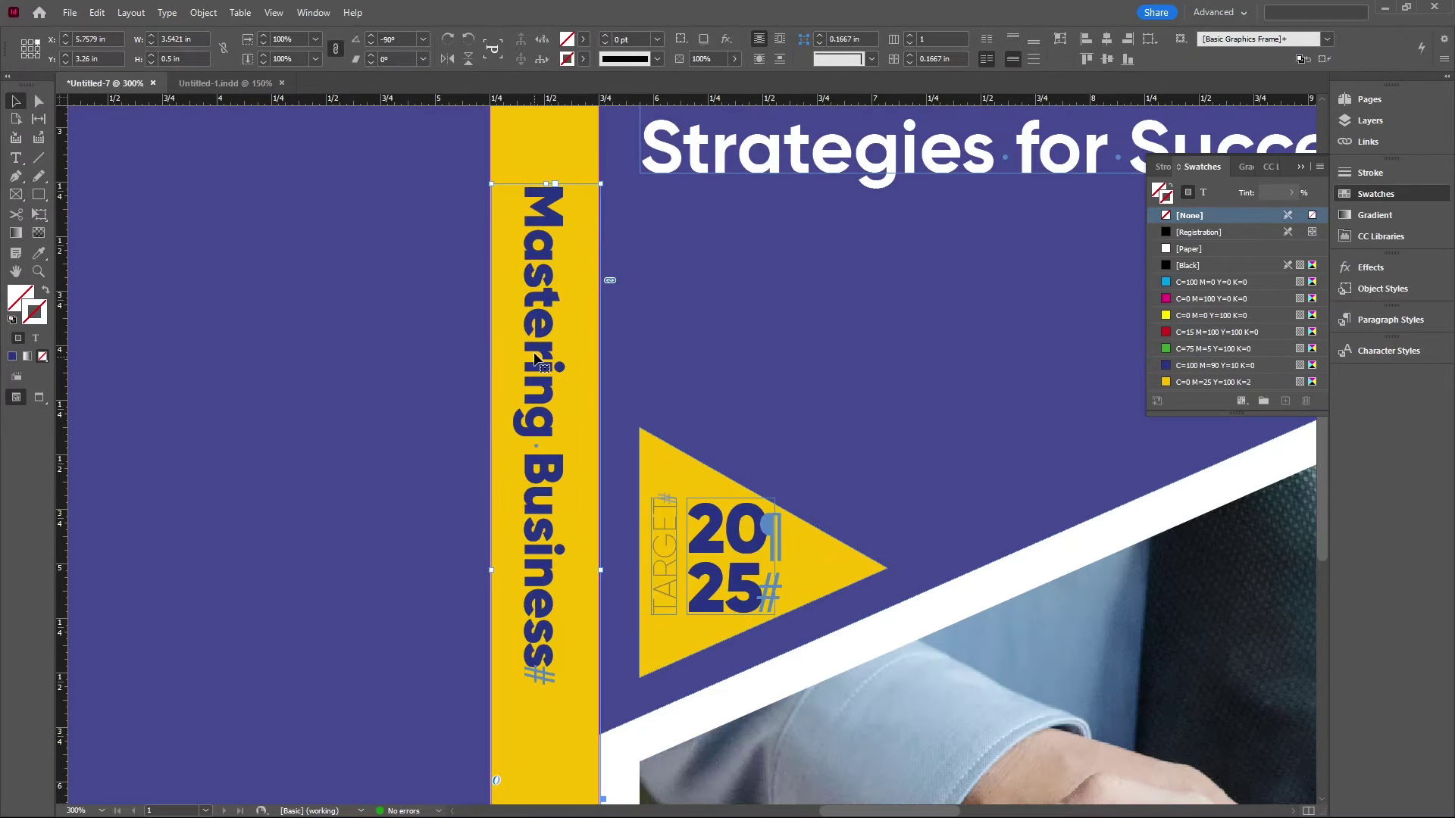
# Step: Shift the "Mastering Business" text frame slightly across the spine to X 5.8 in, Y 3.255 in
pyautogui.scroll(1, 514, 354)
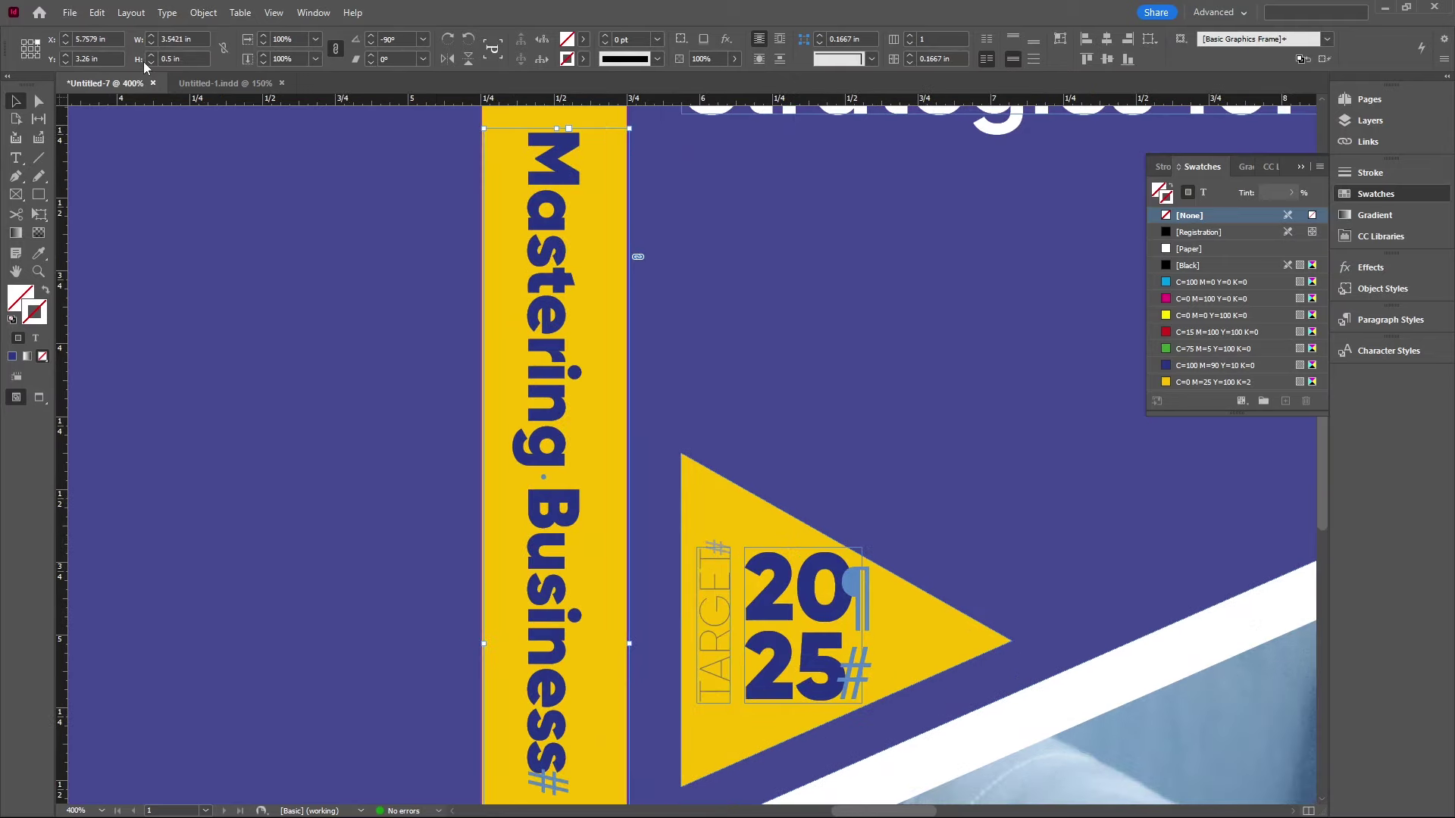
pyautogui.scroll(5, 539, 229)
pyautogui.scroll(-3, 571, 379)
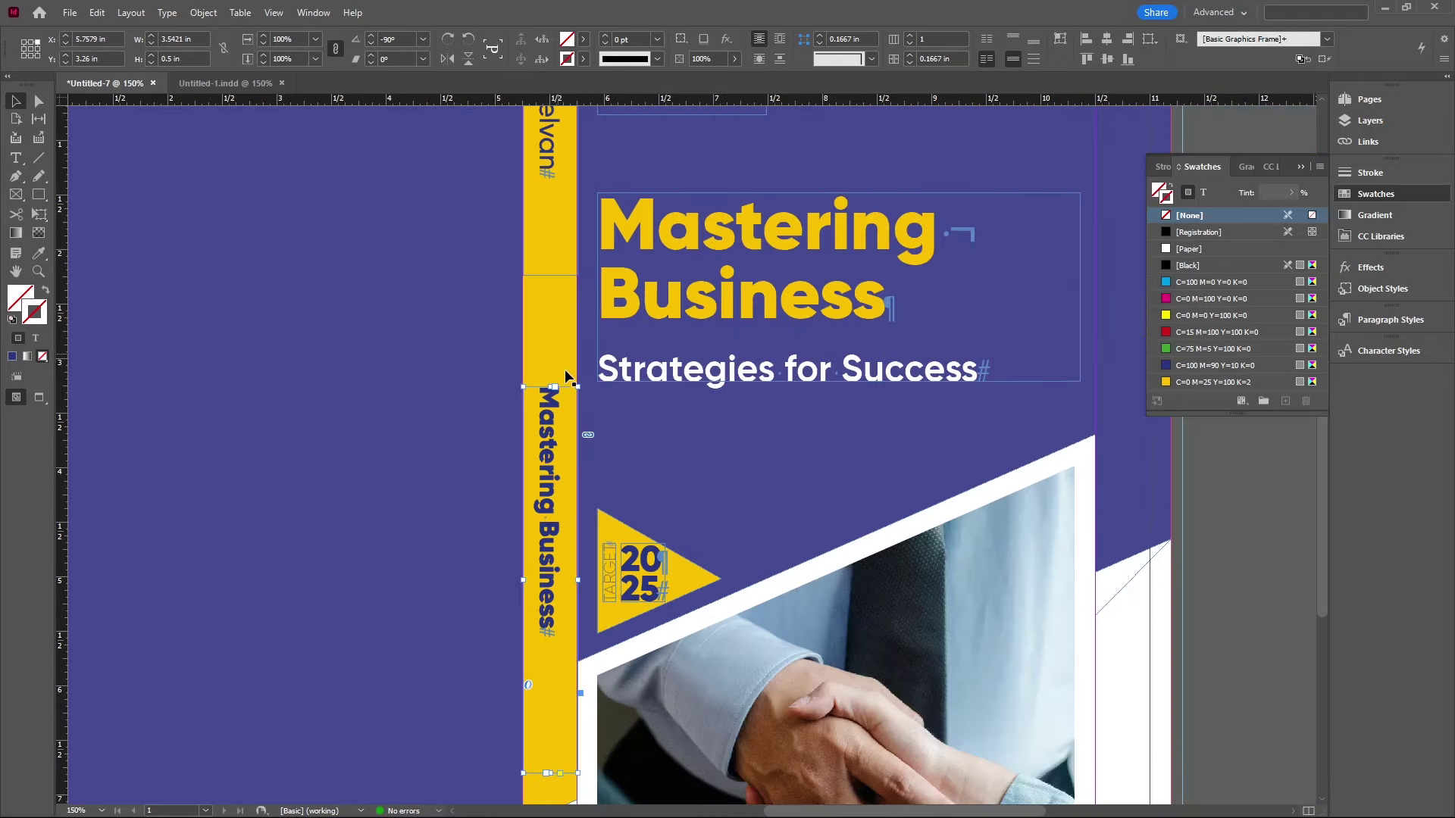
pyautogui.scroll(3, 562, 424)
pyautogui.scroll(3, 566, 641)
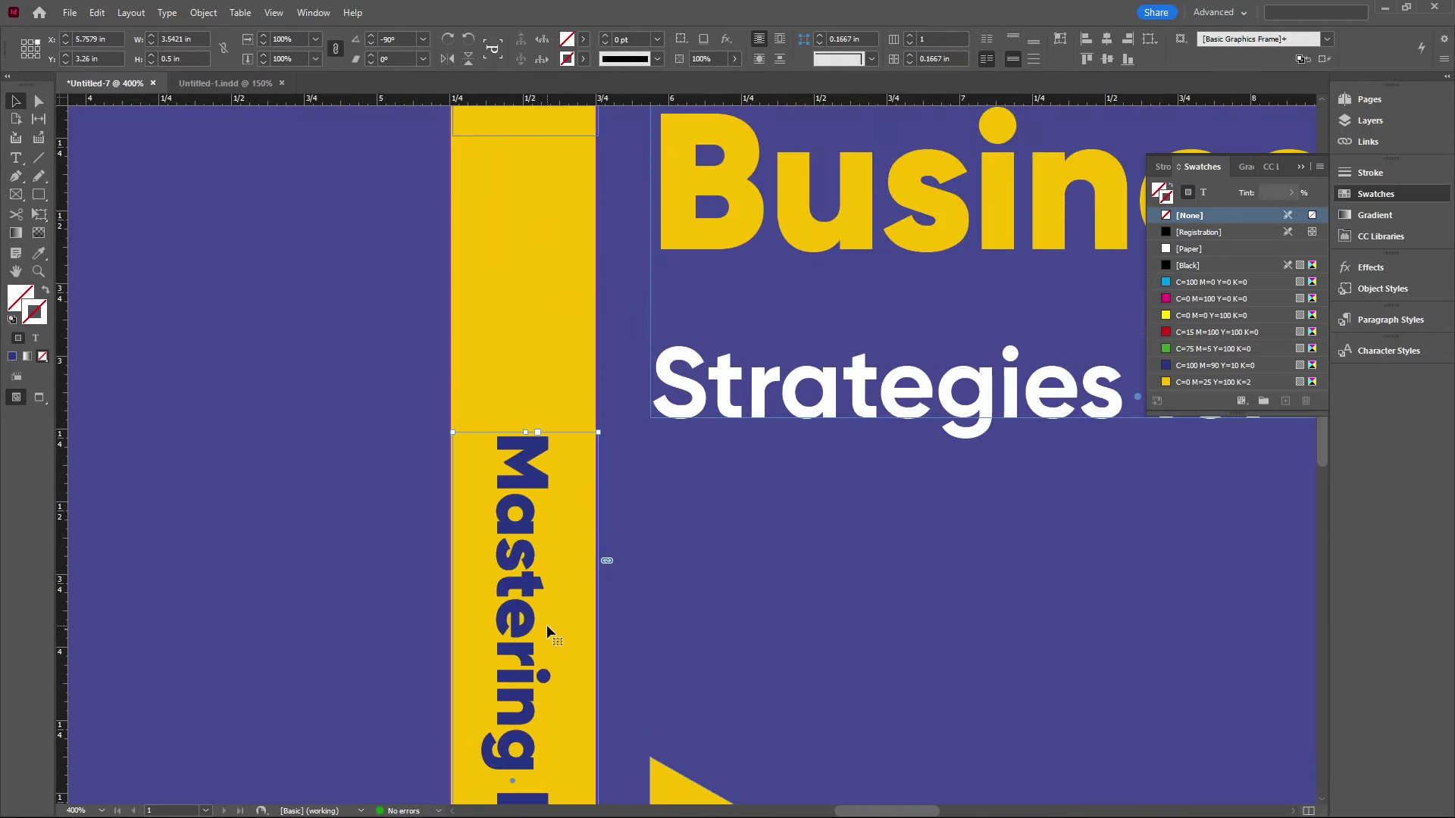
pyautogui.moveTo(547, 624); pyautogui.dragTo(558, 625)
pyautogui.scroll(-5, 574, 622)
pyautogui.scroll(-3, 561, 593)
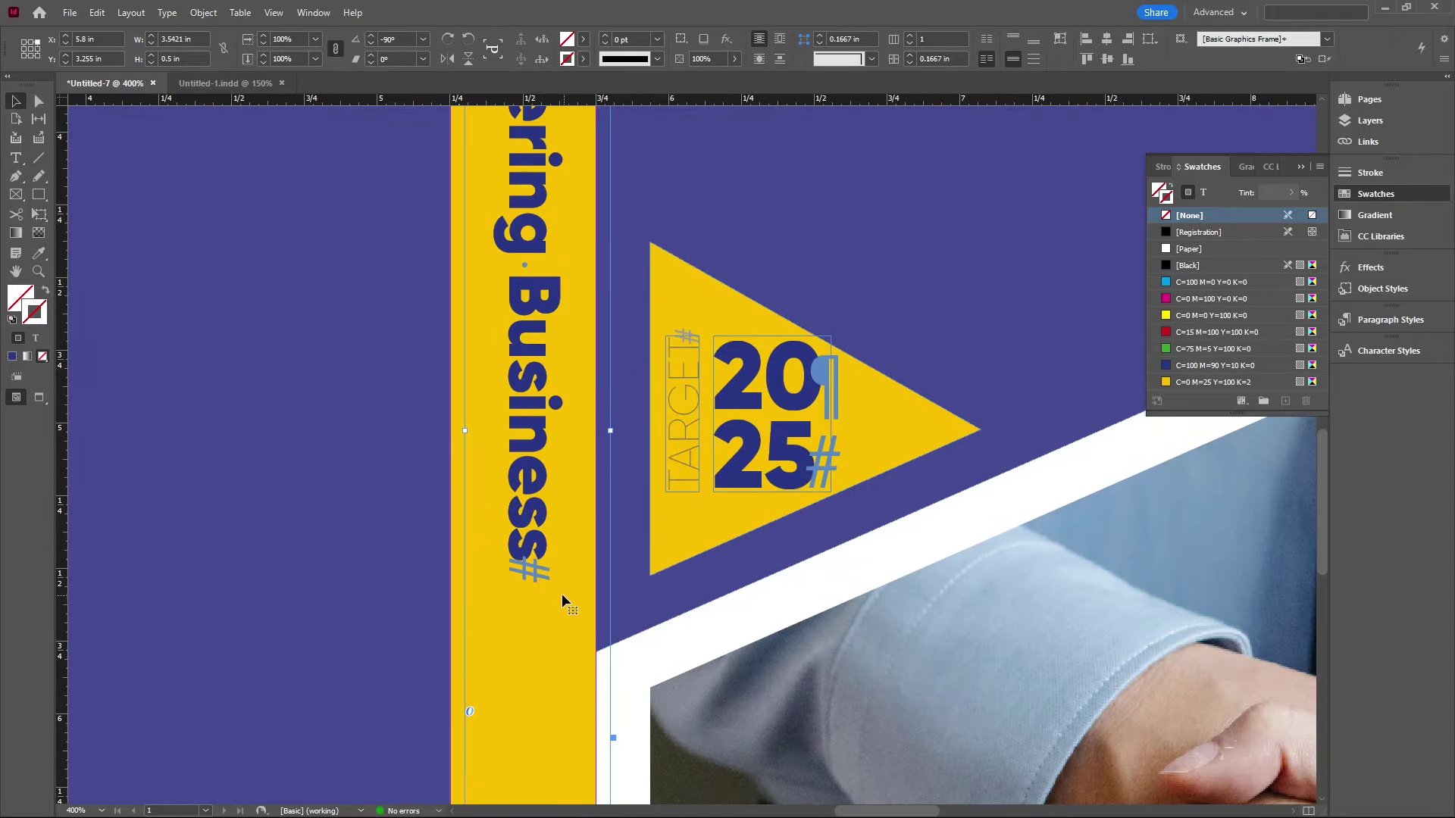
pyautogui.scroll(-3, 561, 592)
pyautogui.scroll(-2, 561, 592)
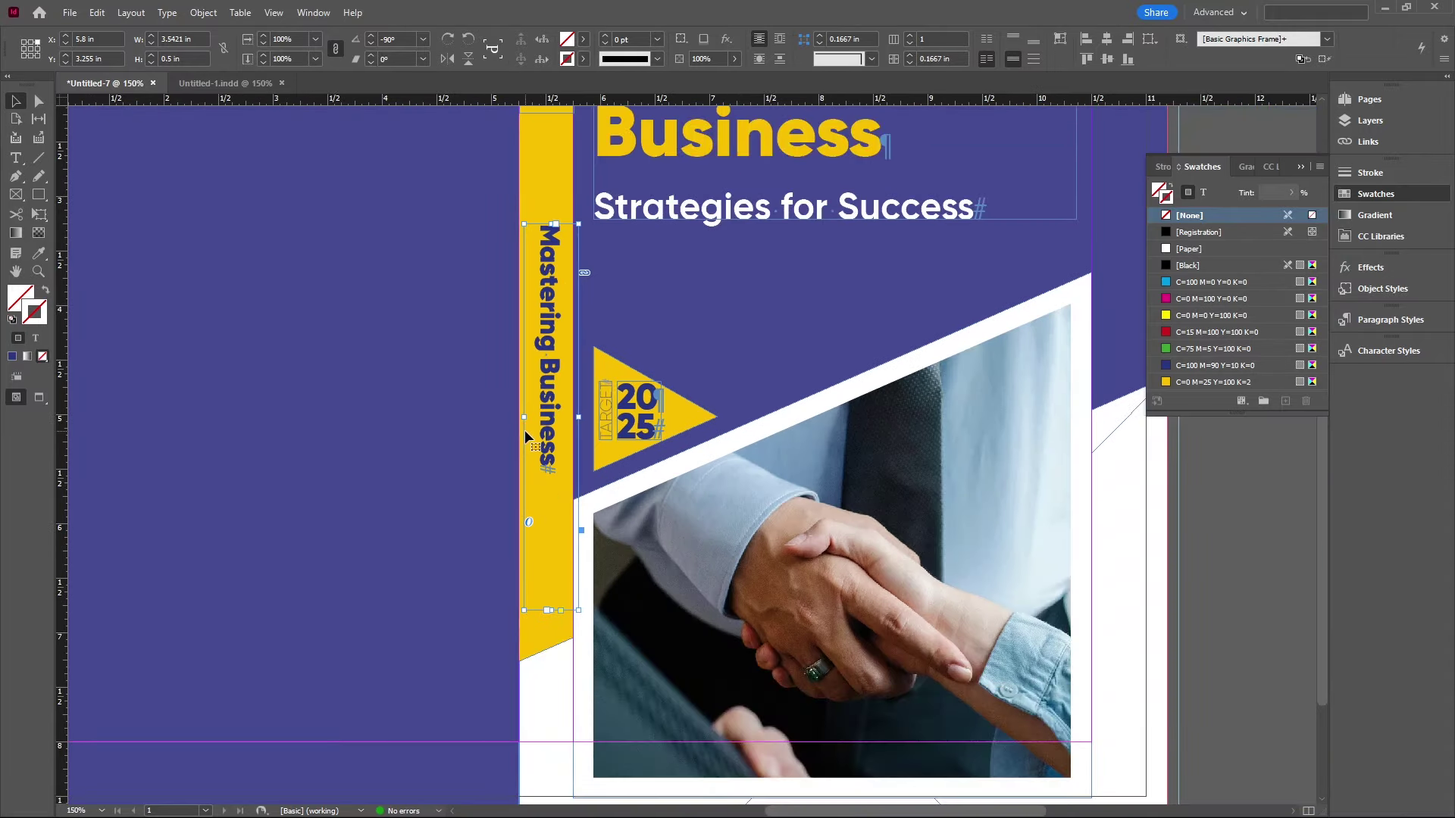
# Step: Preview the cover without guides and frame edges, and inspect the title's placement across the spine width
pyautogui.press('w')
pyautogui.scroll(1, 524, 409)
pyautogui.click(494, 396)
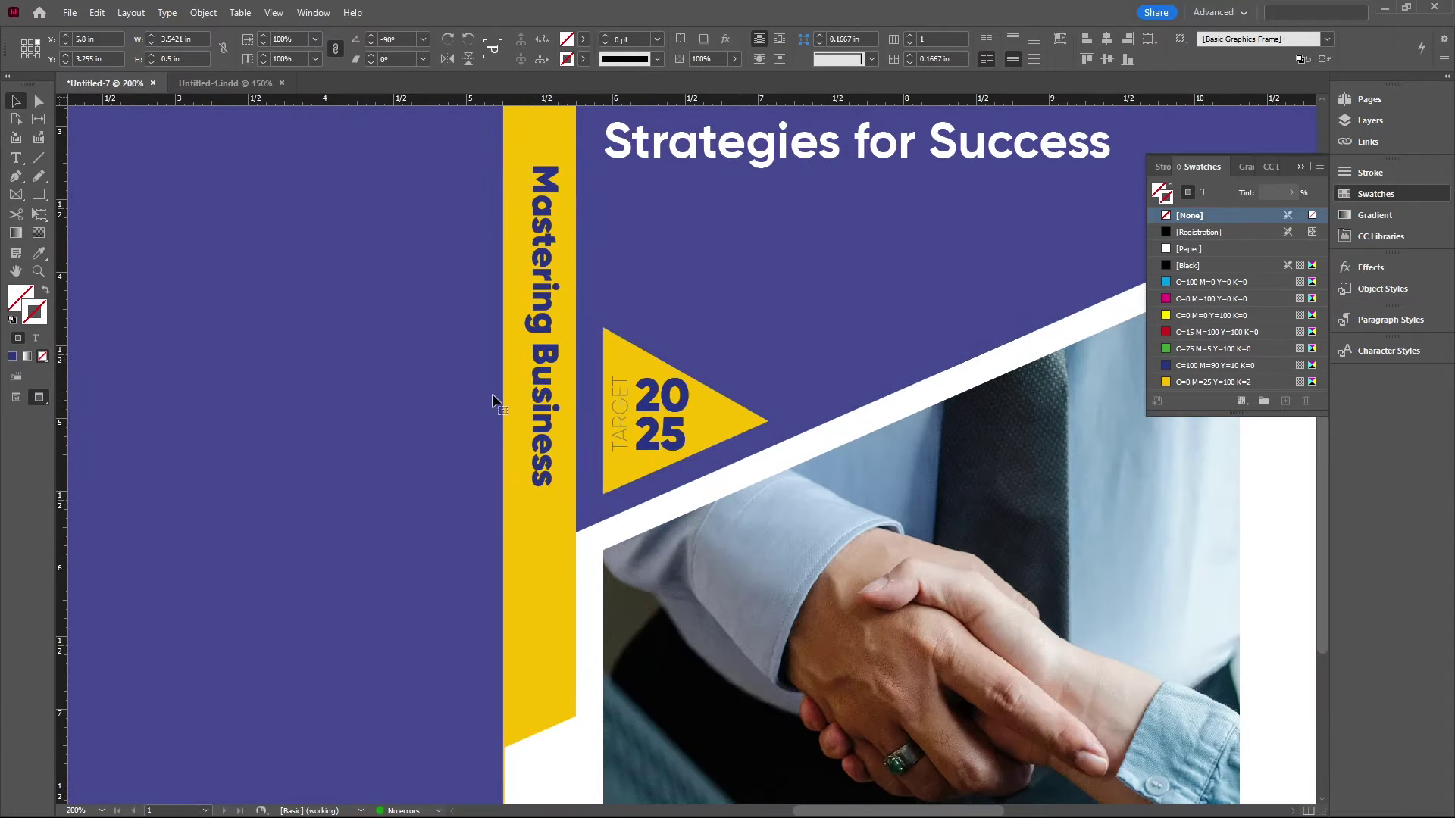
pyautogui.scroll(1, 494, 397)
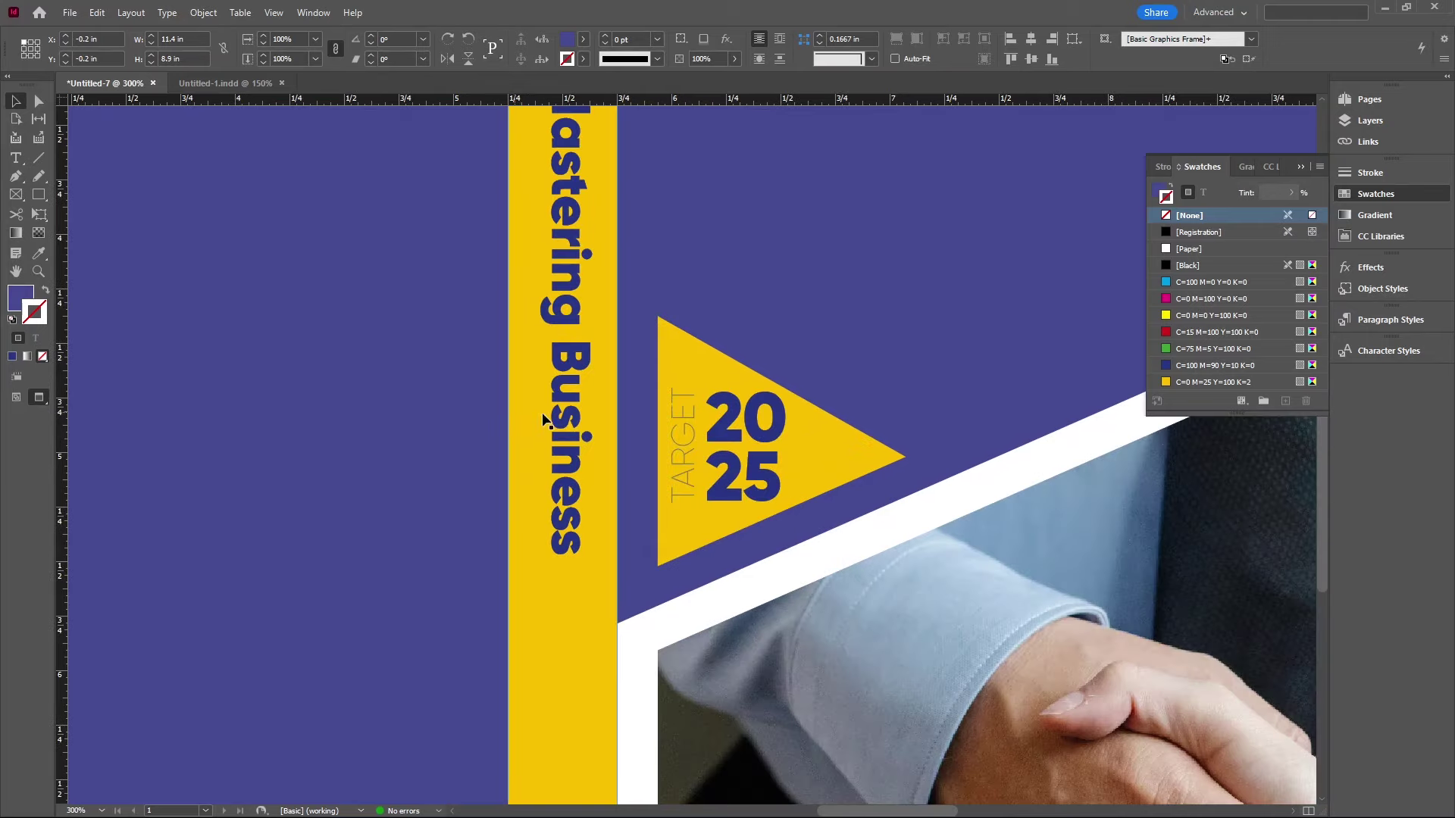
pyautogui.scroll(-1, 569, 422)
pyautogui.click(568, 422)
pyautogui.scroll(-2, 568, 422)
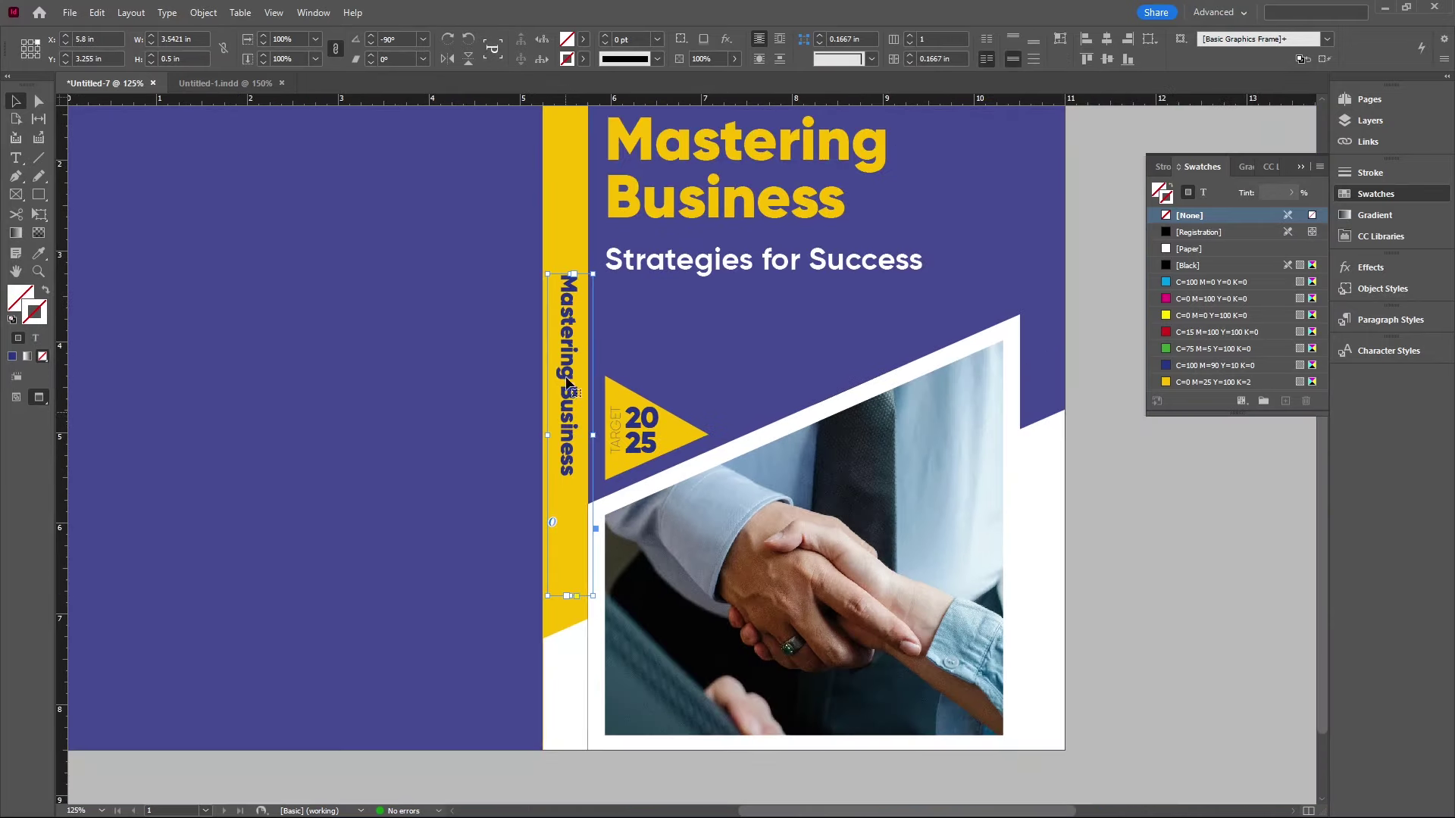
# Step: Align the author and title spine frames by their horizontal centres, and centre both horizontally on the cover
pyautogui.scroll(3, 566, 320)
pyautogui.keyDown('shift'); pyautogui.click(567, 319); pyautogui.keyUp('shift')
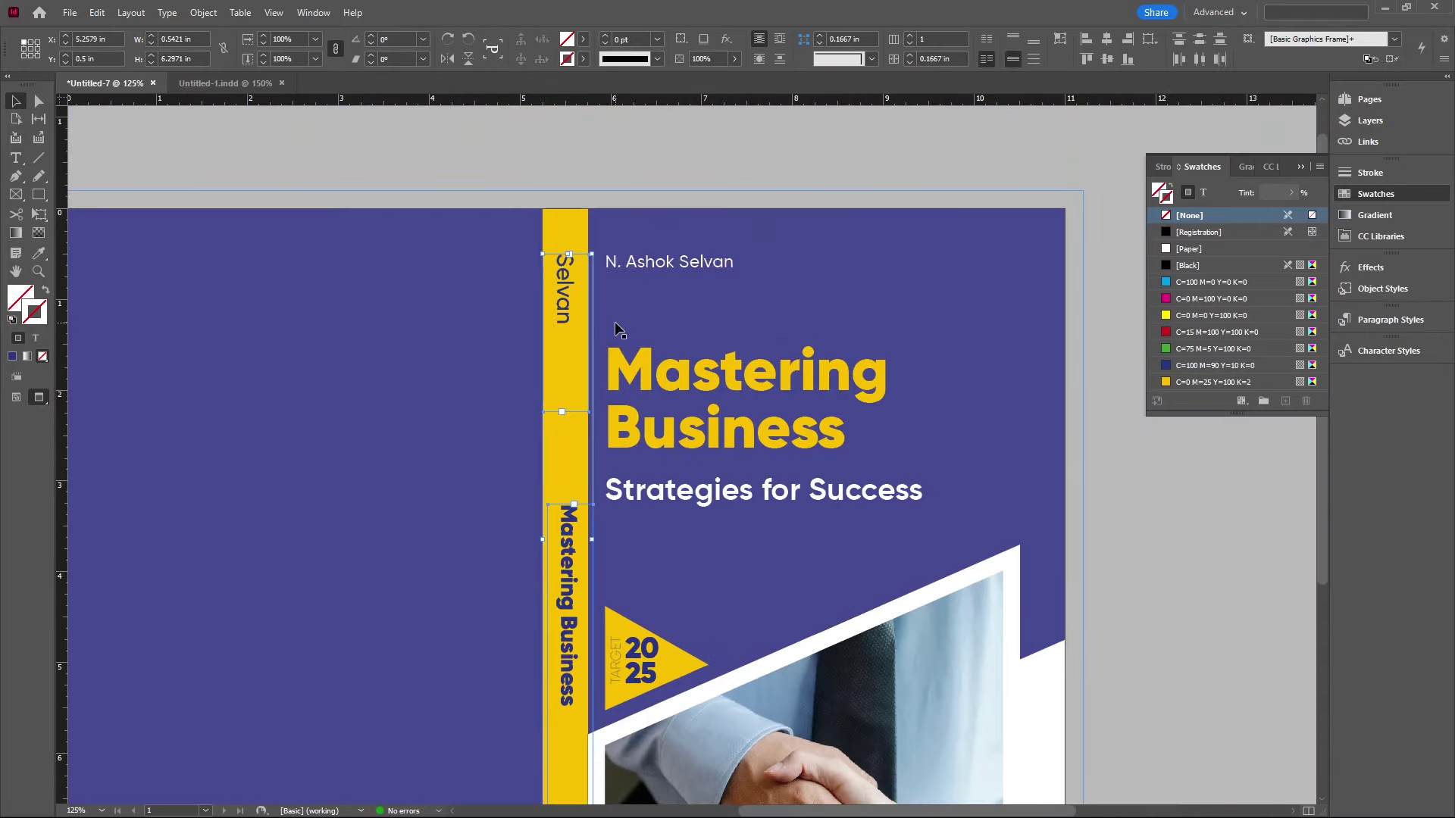
pyautogui.hotkey('shift', 'F7')
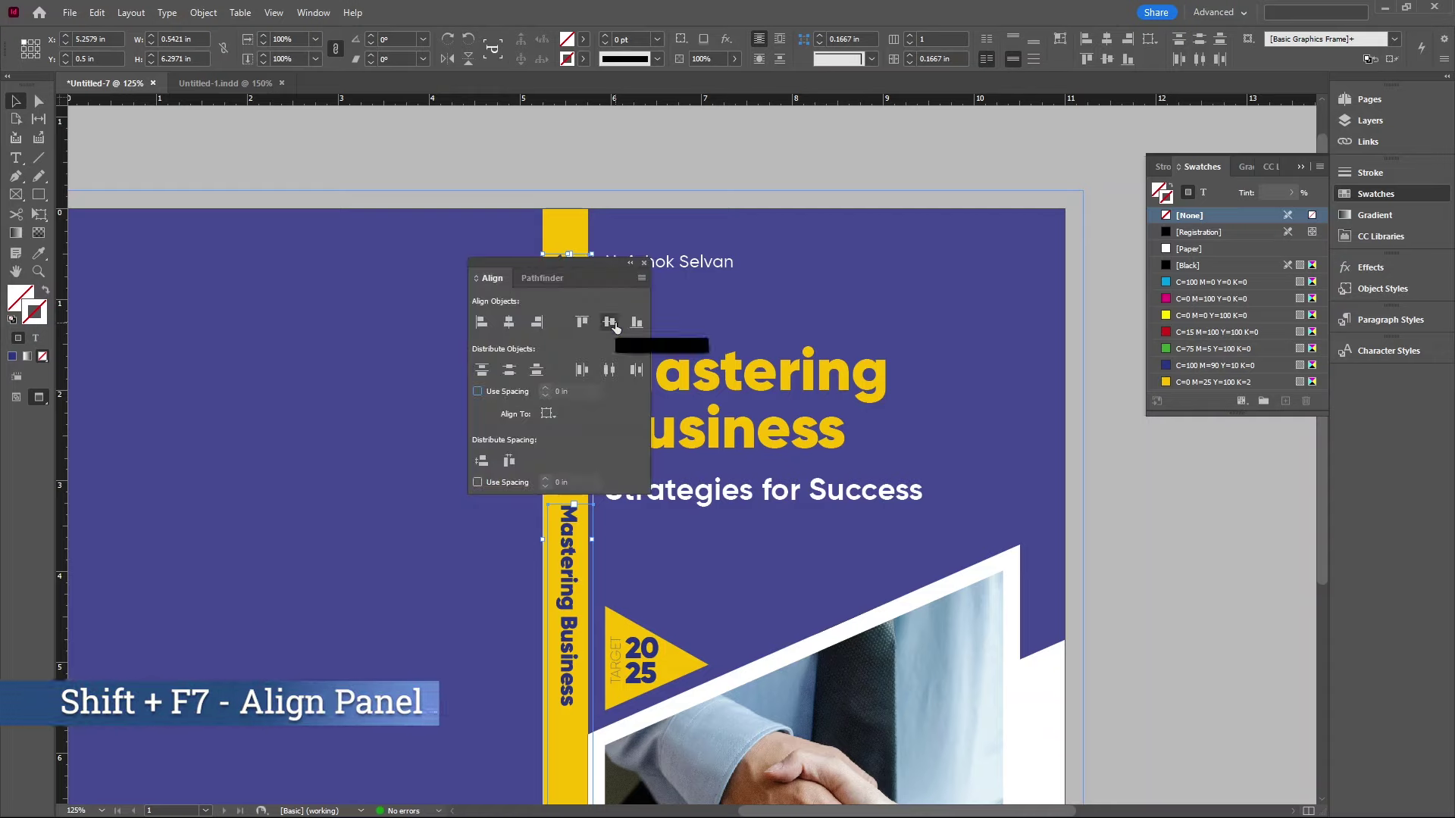
pyautogui.click(508, 322)
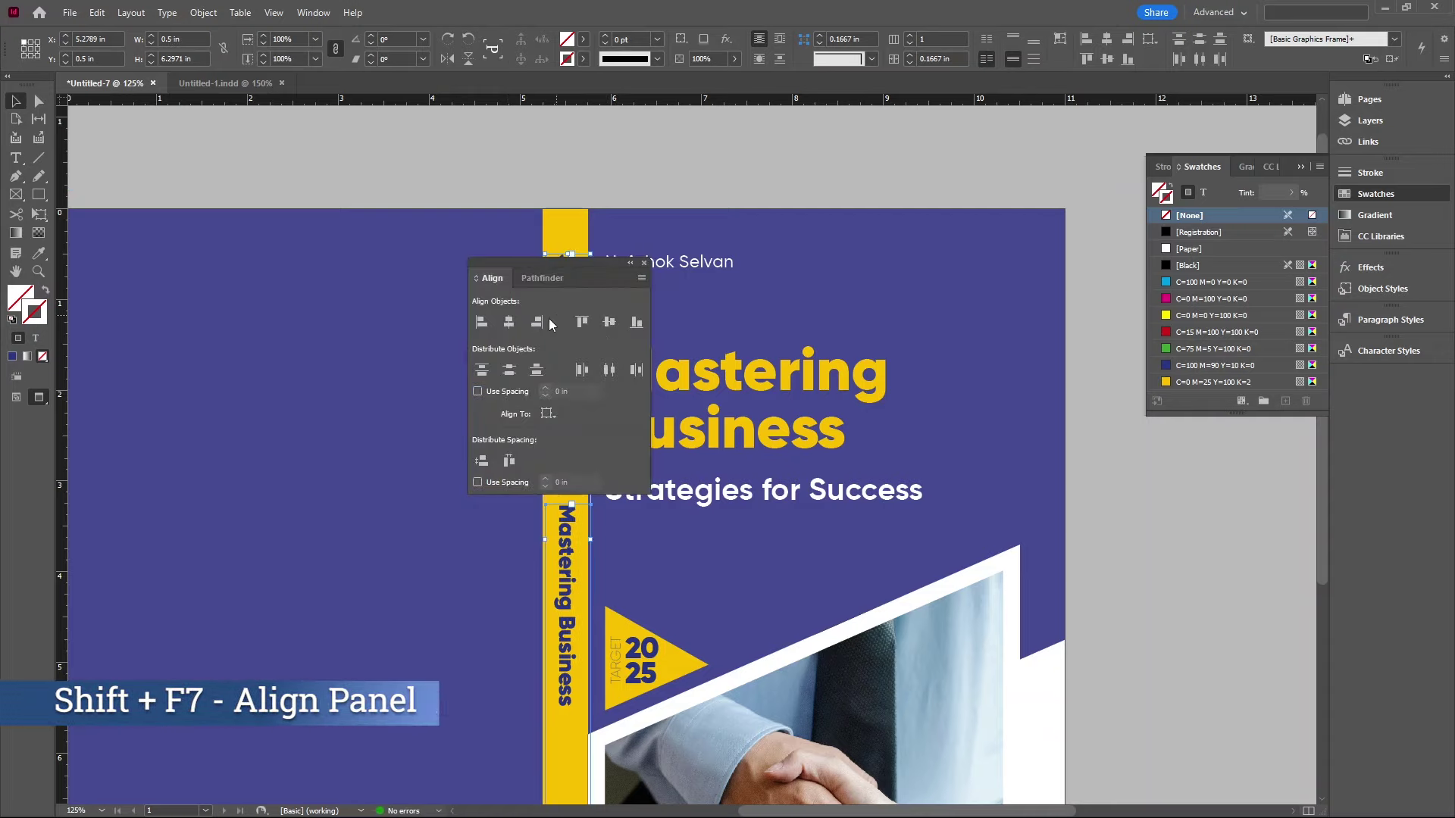
pyautogui.click(548, 413)
pyautogui.click(606, 464)
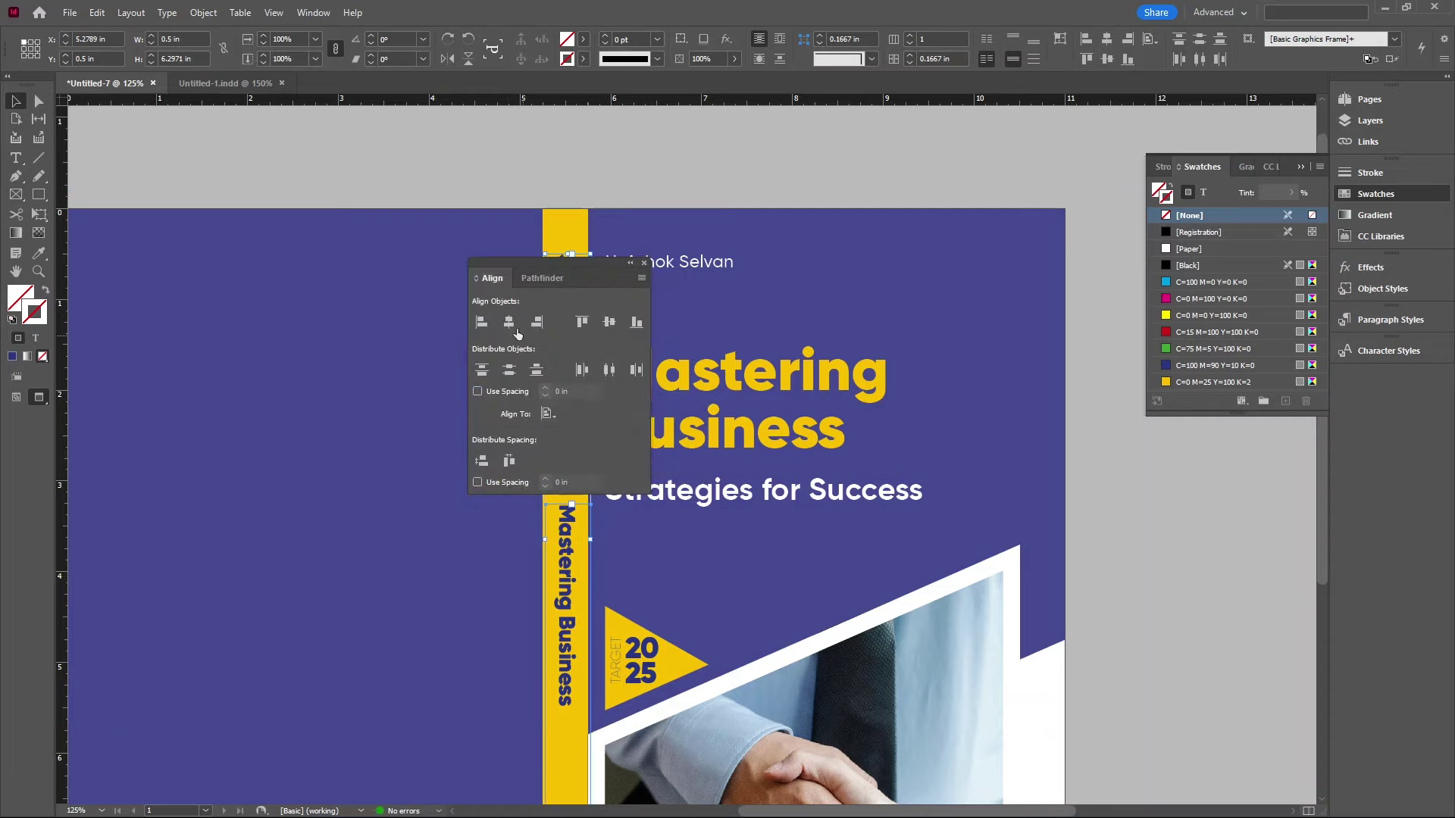
pyautogui.click(509, 322)
pyautogui.click(644, 263)
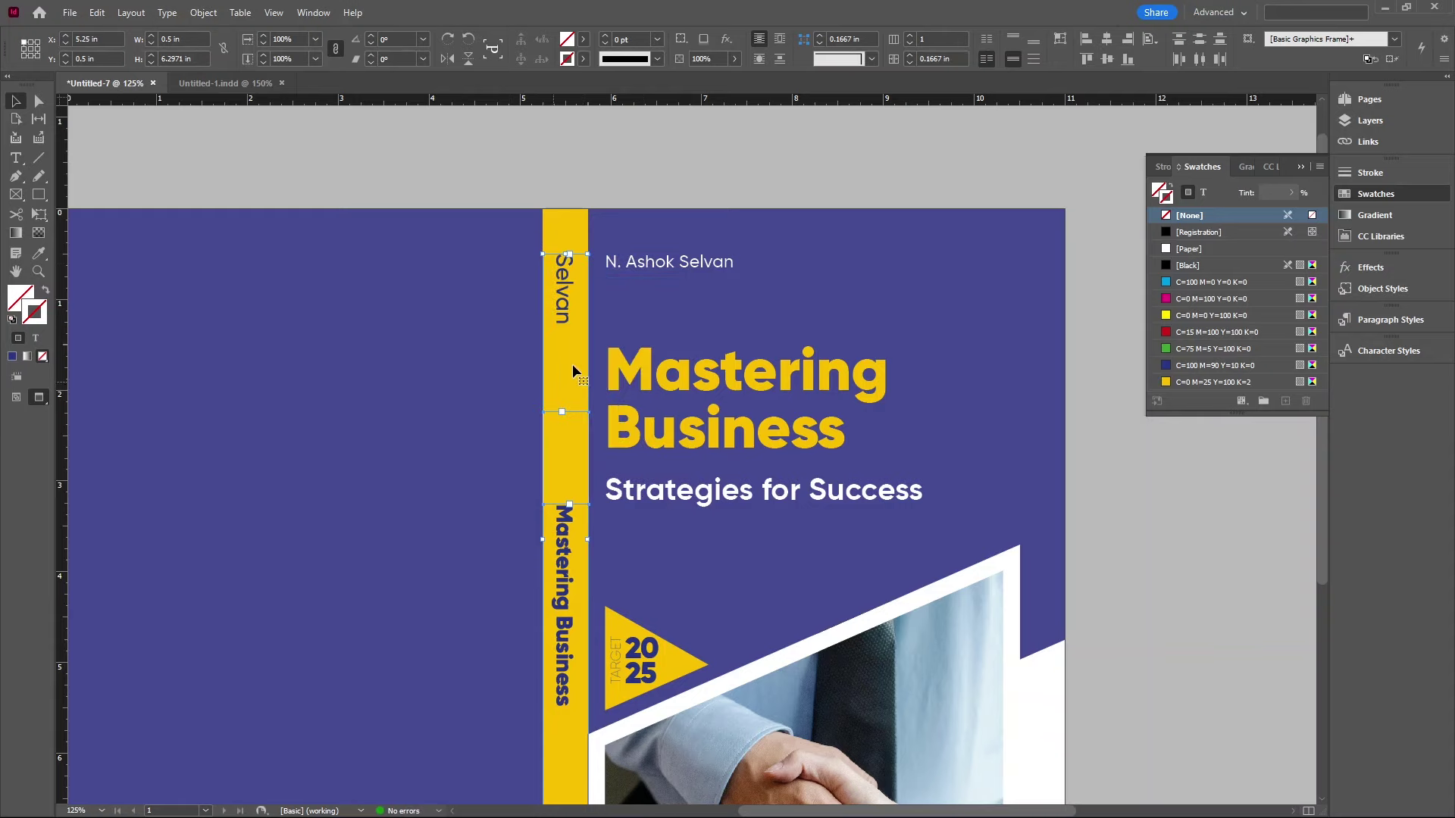
# Step: Change the case of the author's name on the spine to uppercase
pyautogui.click(775, 198)
pyautogui.scroll(2, 549, 281)
pyautogui.click(568, 294)
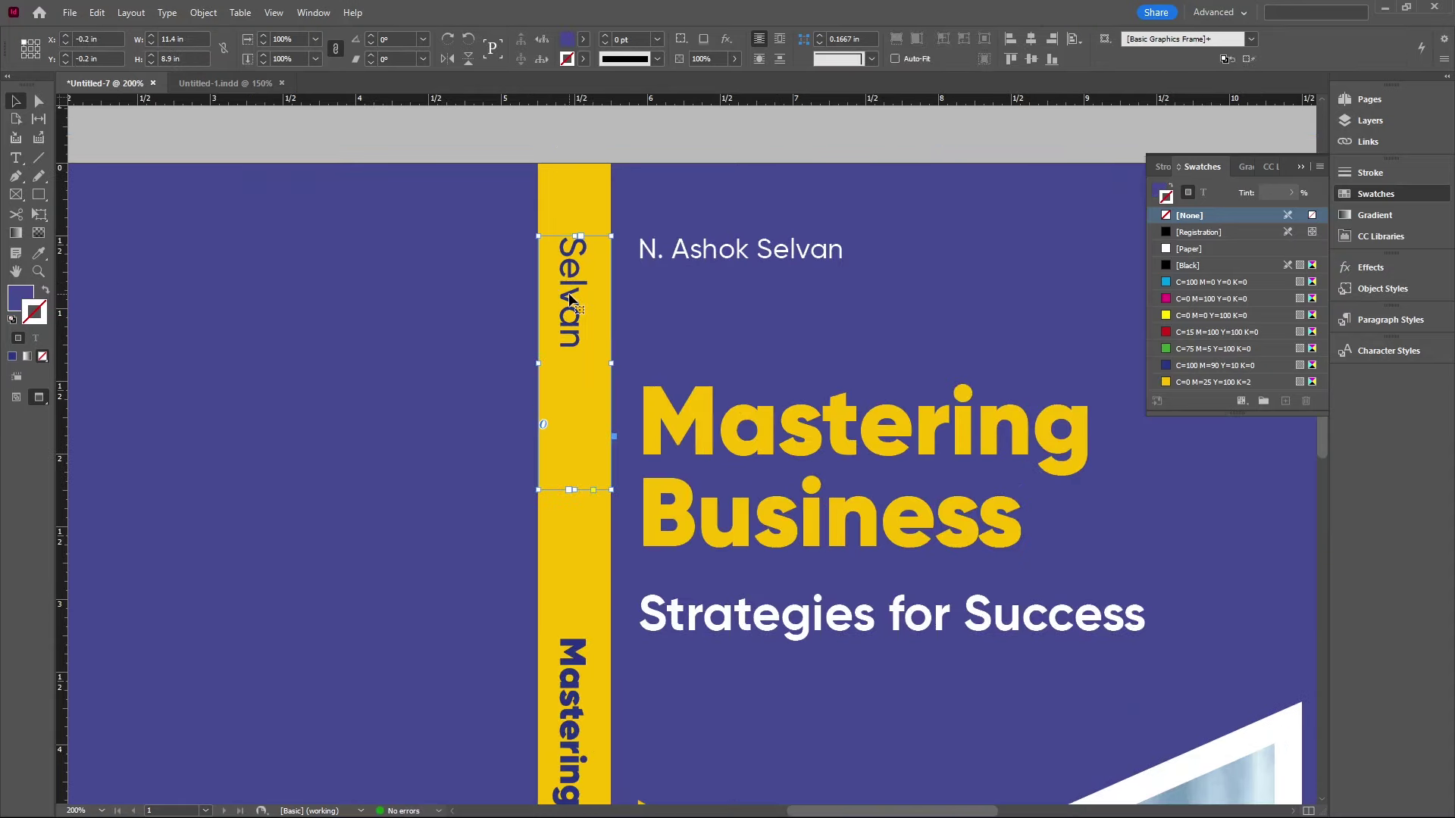
pyautogui.click(570, 300)
pyautogui.doubleClick(570, 294)
pyautogui.hotkey('ctrl', 'a')
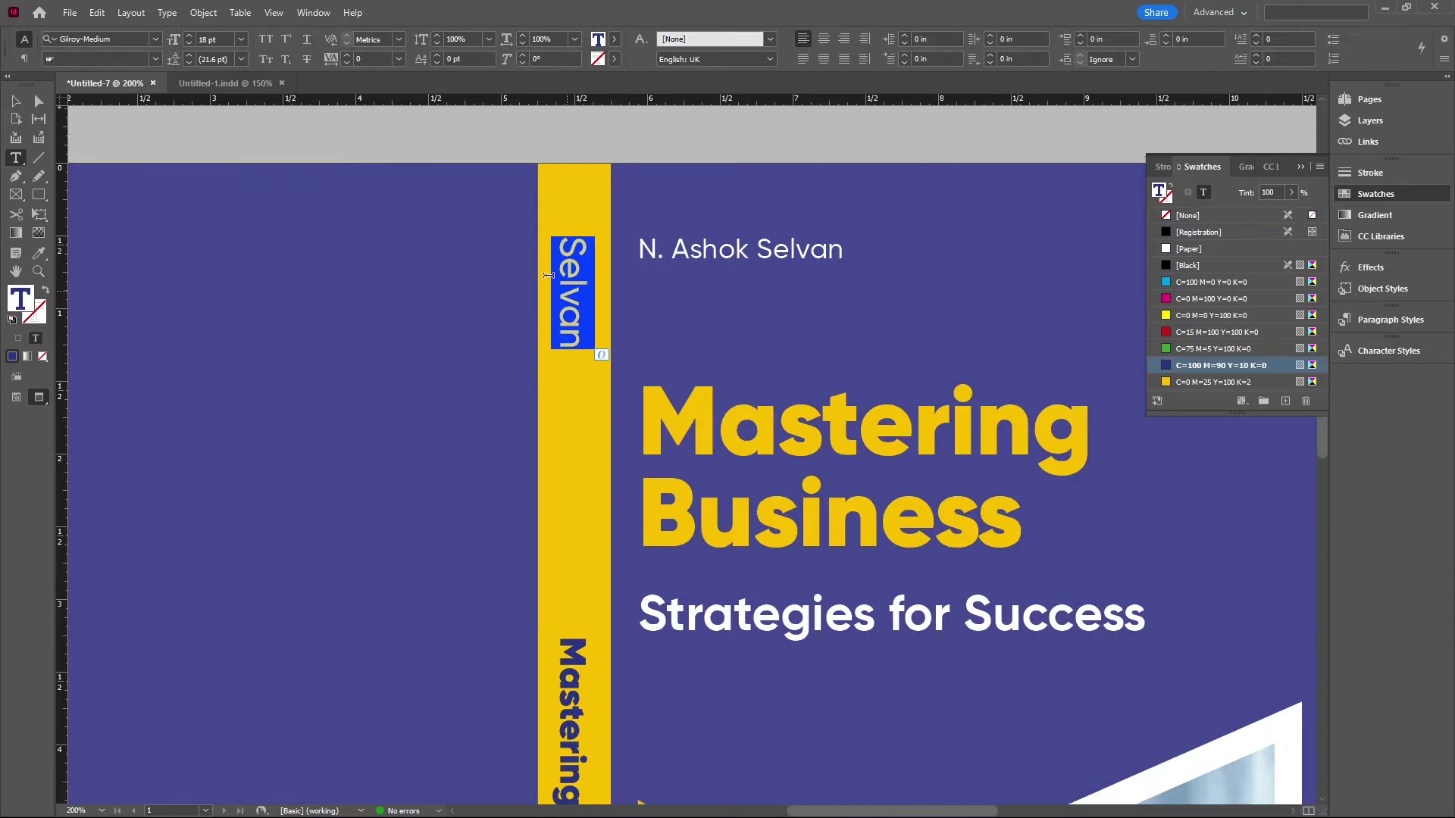
pyautogui.click(166, 13)
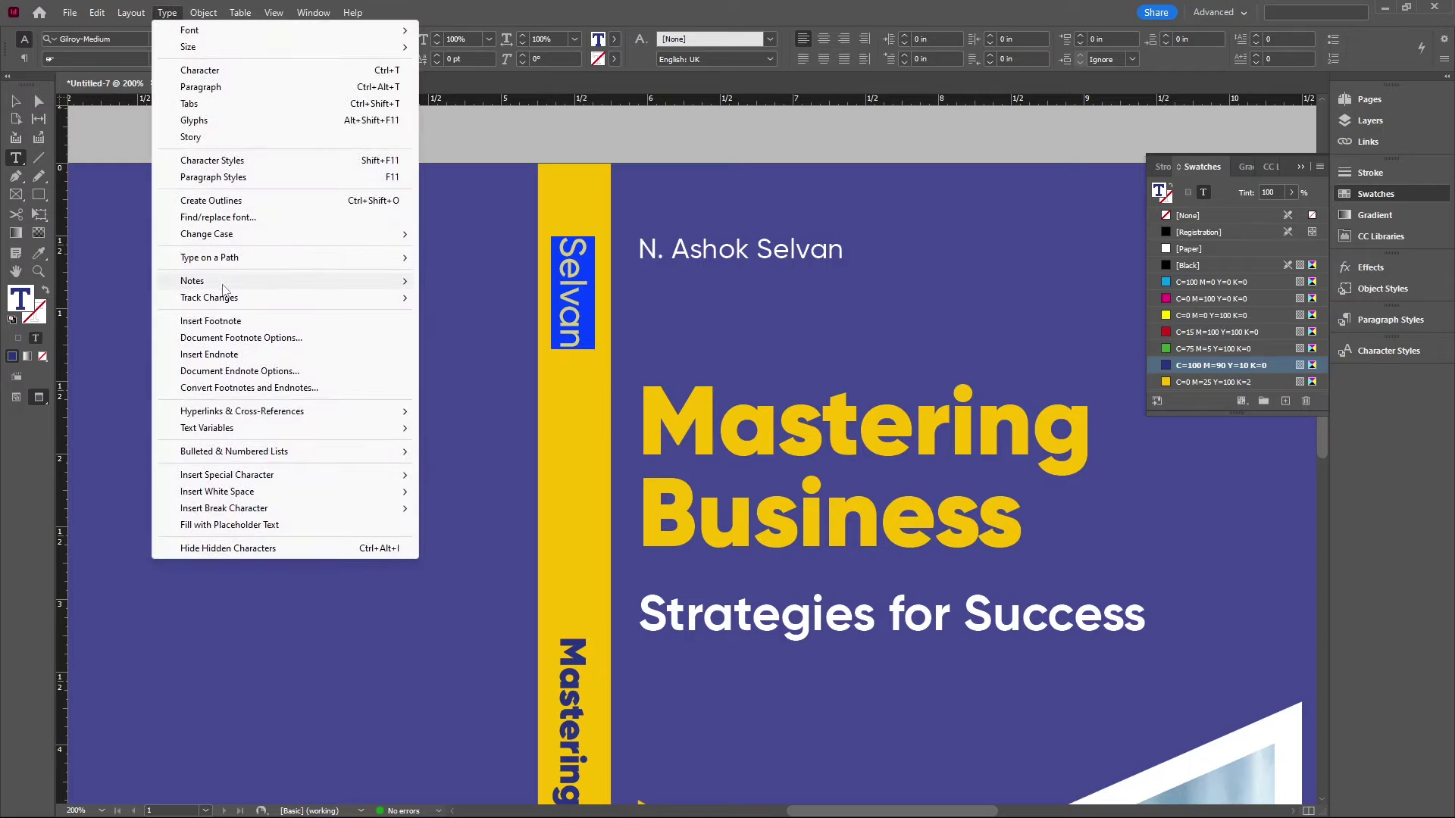
pyautogui.moveTo(284, 236)
pyautogui.click(467, 234)
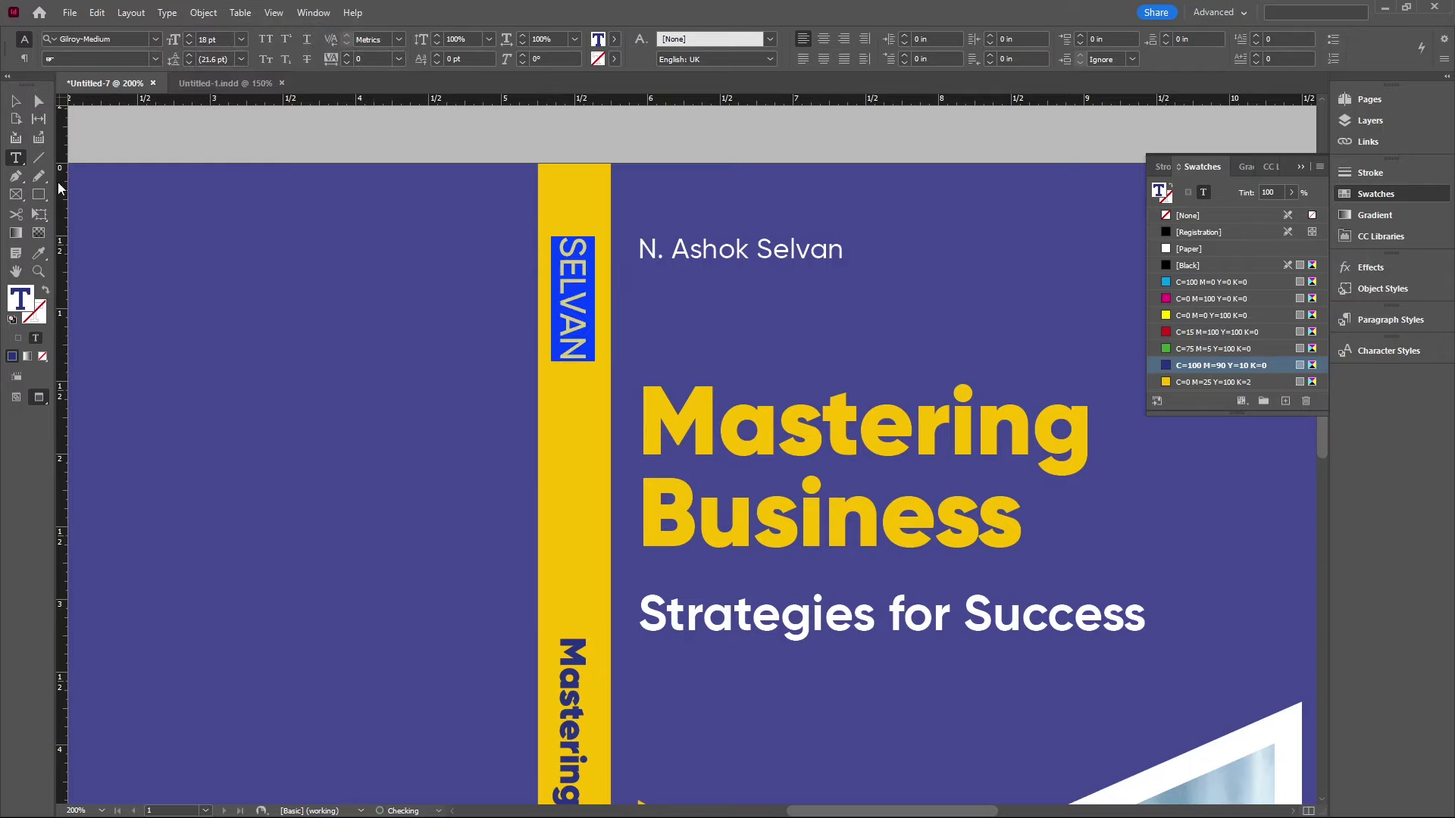
pyautogui.press('Escape')
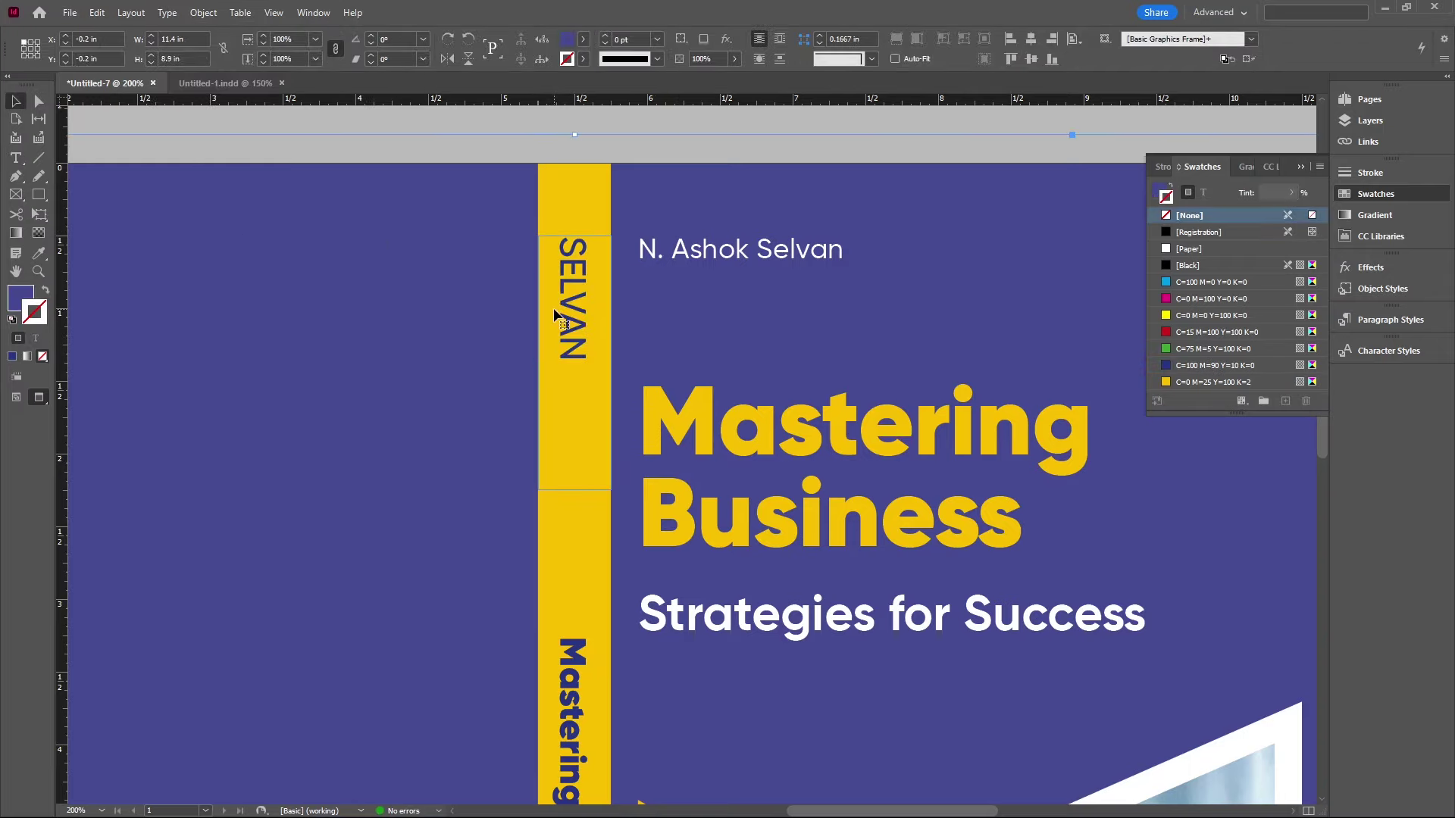
# Step: Show the guides again and draw a black gauge rectangle about 0.153 × 0.076 in between the spine's left edge and the author text
pyautogui.hotkey('ctrl', '=')
pyautogui.press('w')
pyautogui.scroll(2, 691, 364)
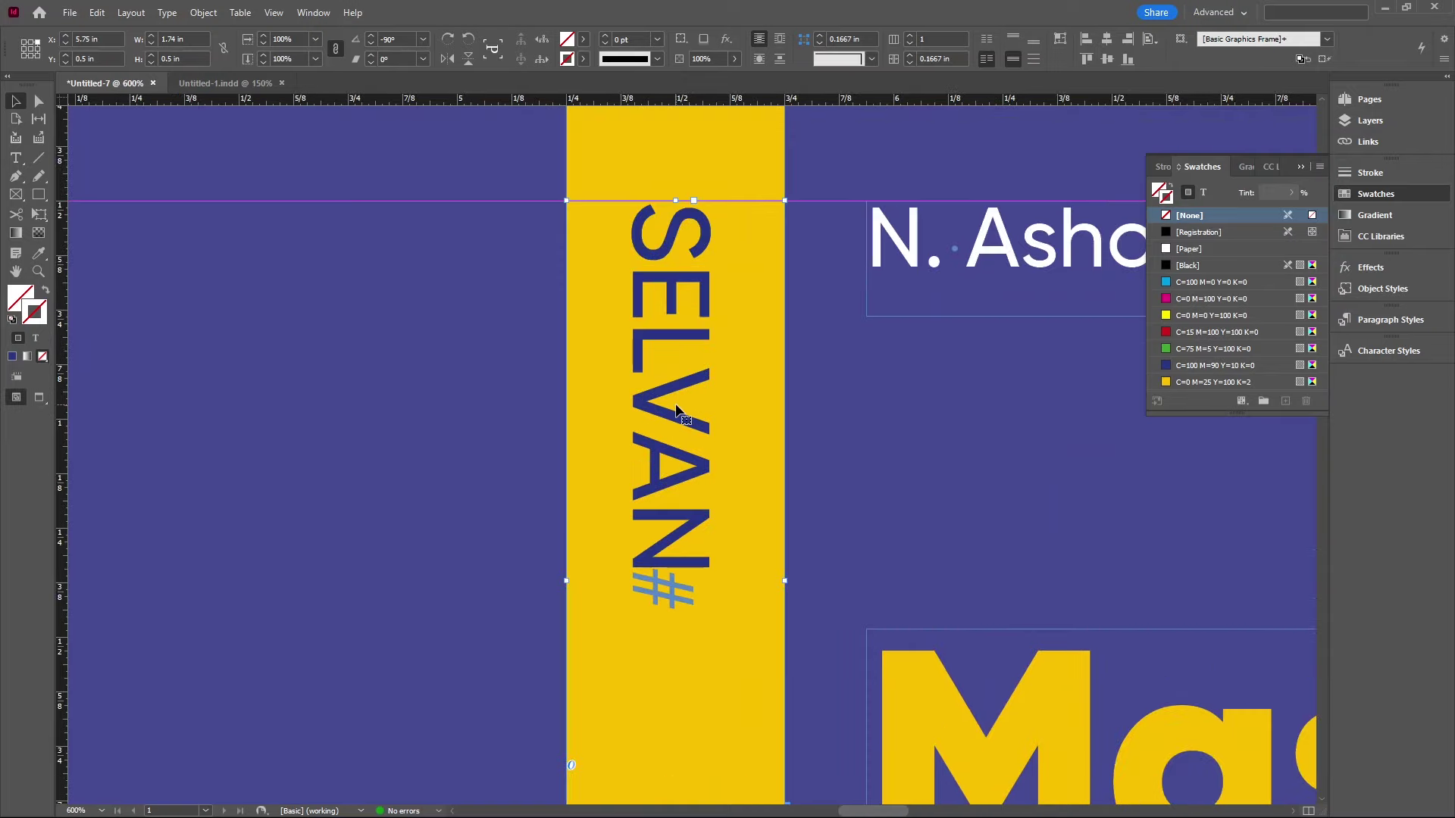
pyautogui.press('m')
pyautogui.moveTo(570, 374); pyautogui.dragTo(632, 340)
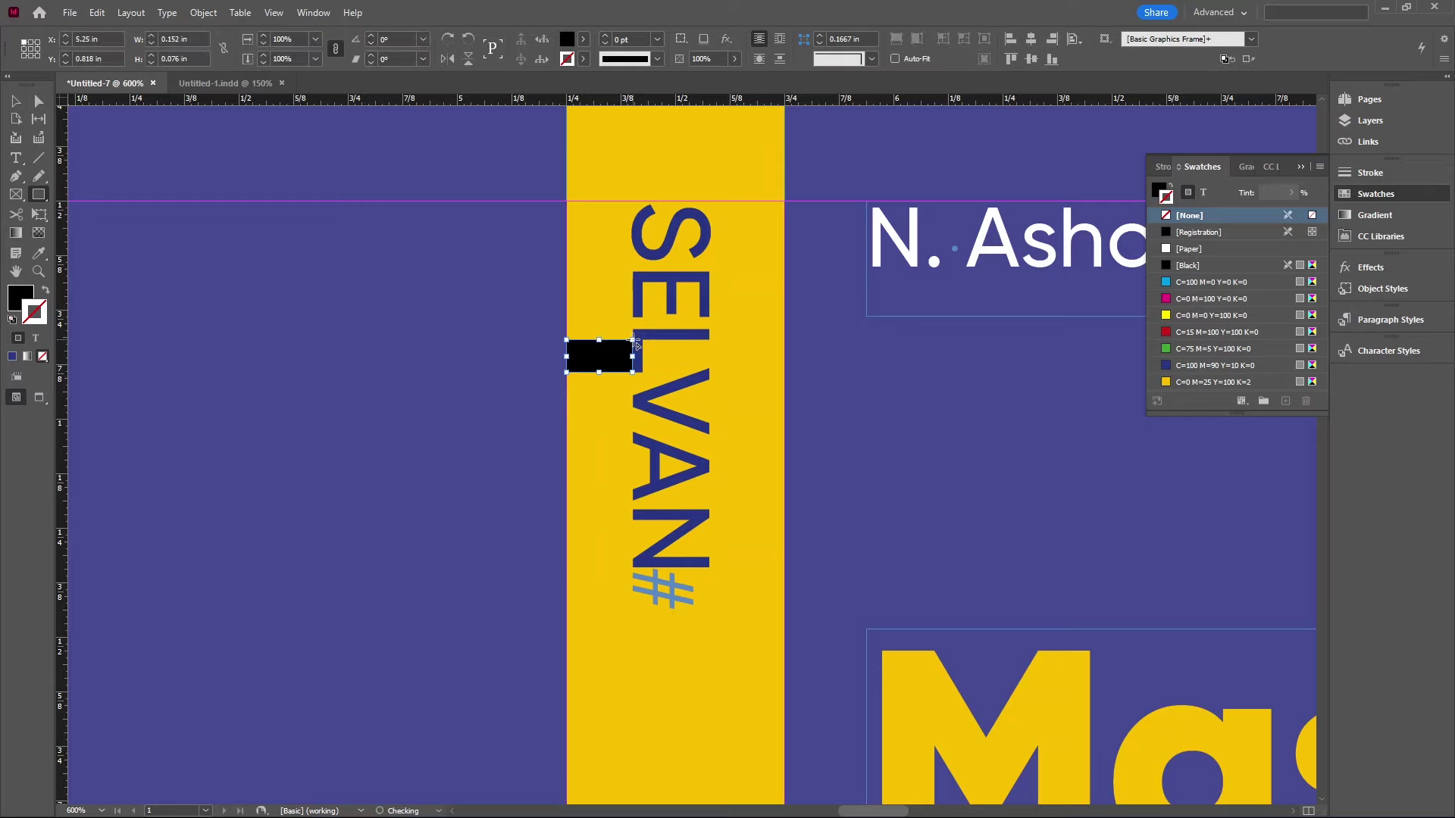
pyautogui.click(17, 103)
pyautogui.scroll(3, 615, 362)
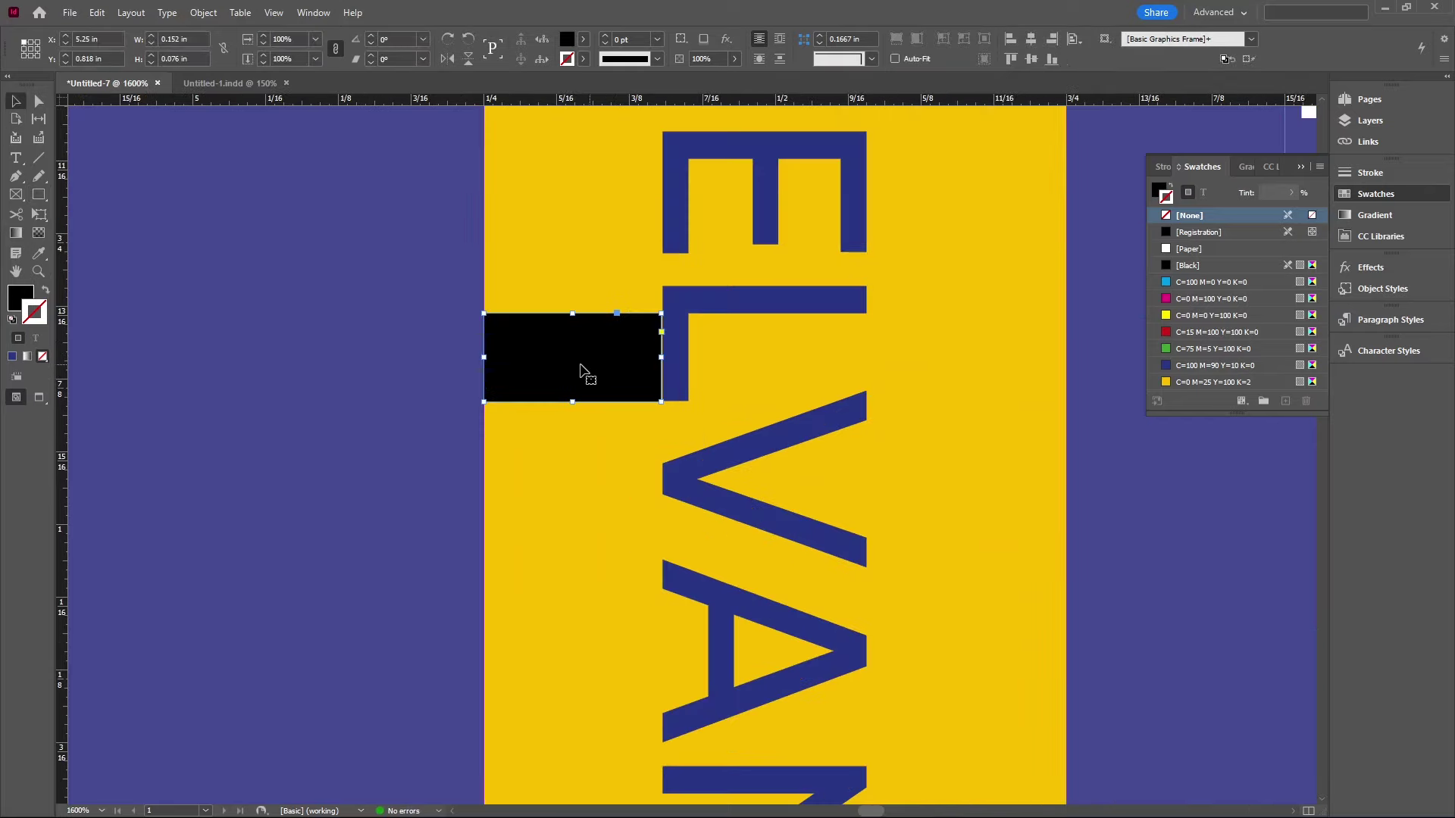
pyautogui.scroll(2, 653, 354)
pyautogui.moveTo(651, 353); pyautogui.dragTo(656, 354)
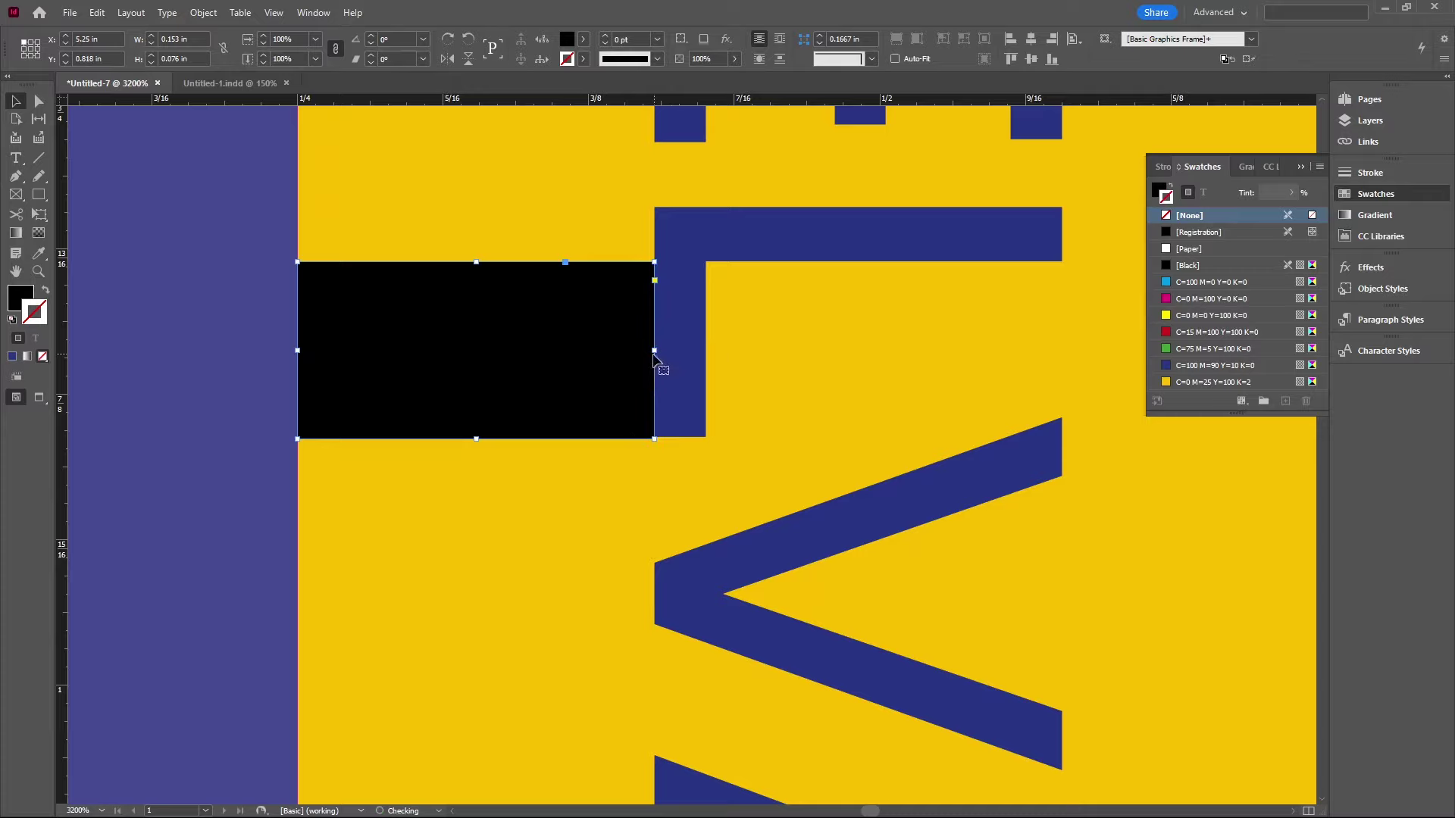
# Step: Move the gauge rectangle to the spine's opposite edge to compare the gap beside the author text, and delete it
pyautogui.scroll(-3, 617, 401)
pyautogui.moveTo(575, 399); pyautogui.dragTo(873, 380)
pyautogui.scroll(3, 823, 372)
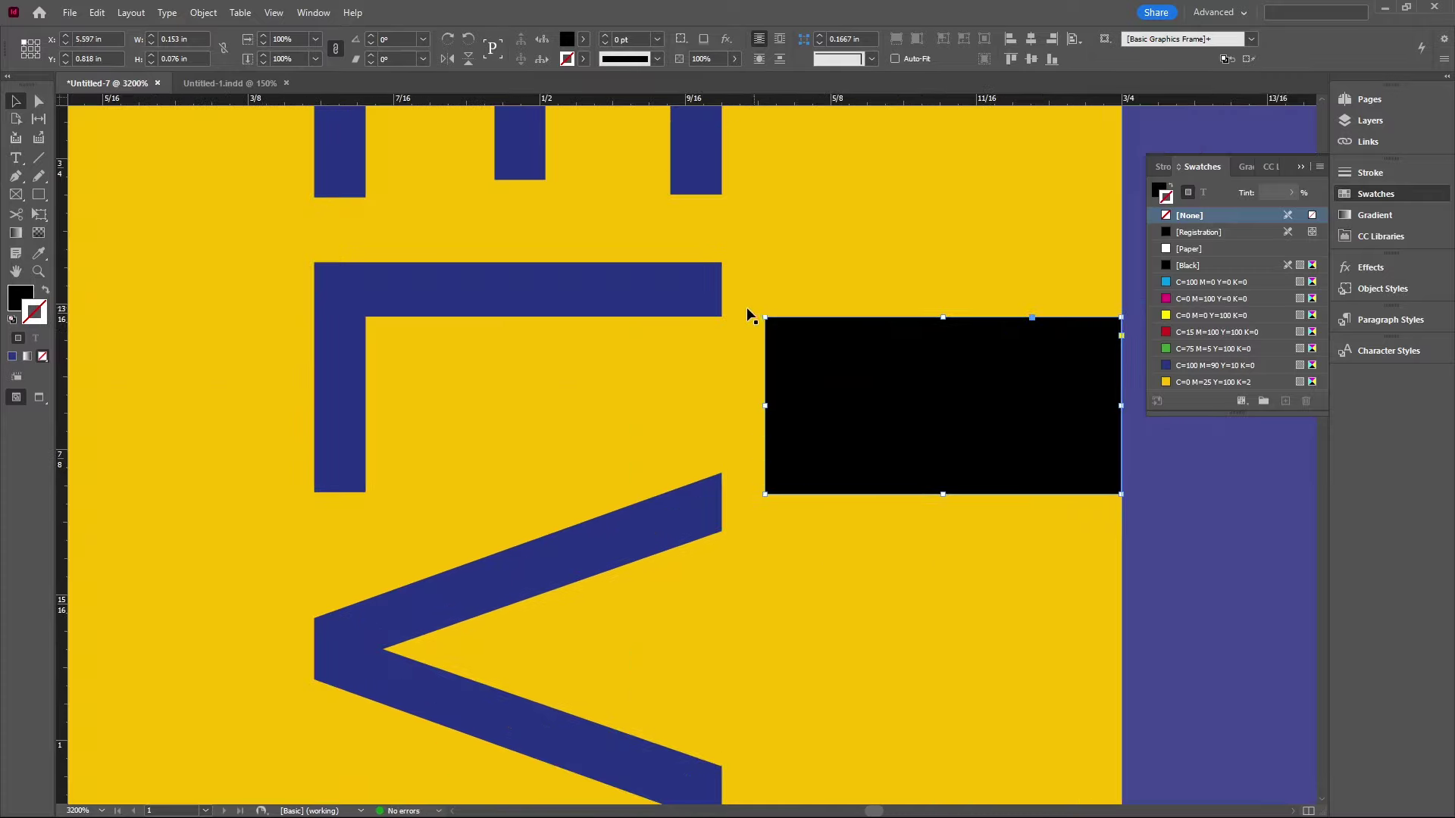
pyautogui.scroll(-3, 862, 416)
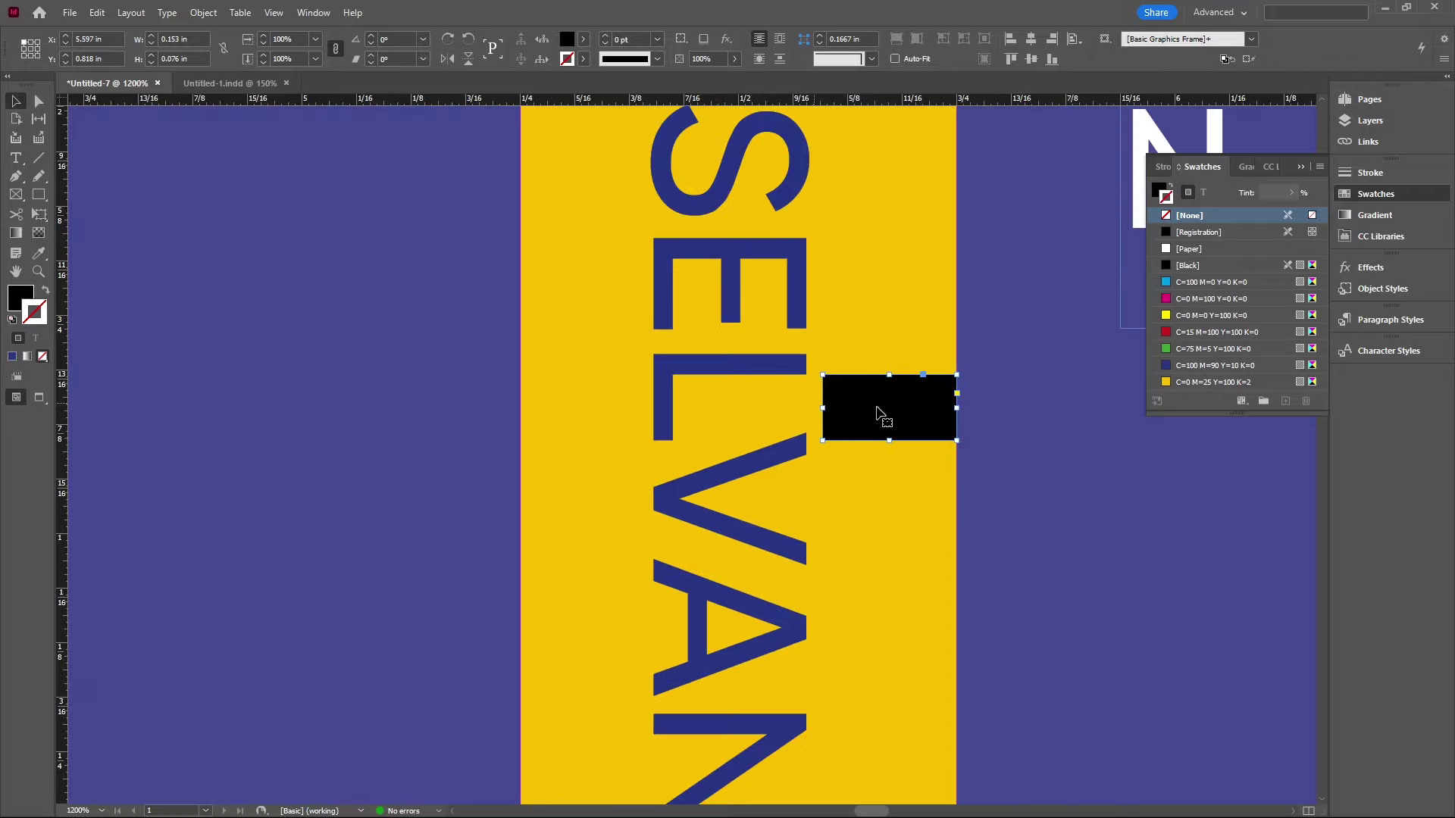
pyautogui.press('Delete')
# Step: Set the first baseline offset of the author's spine text frame to Cap Height
pyautogui.scroll(-3, 687, 447)
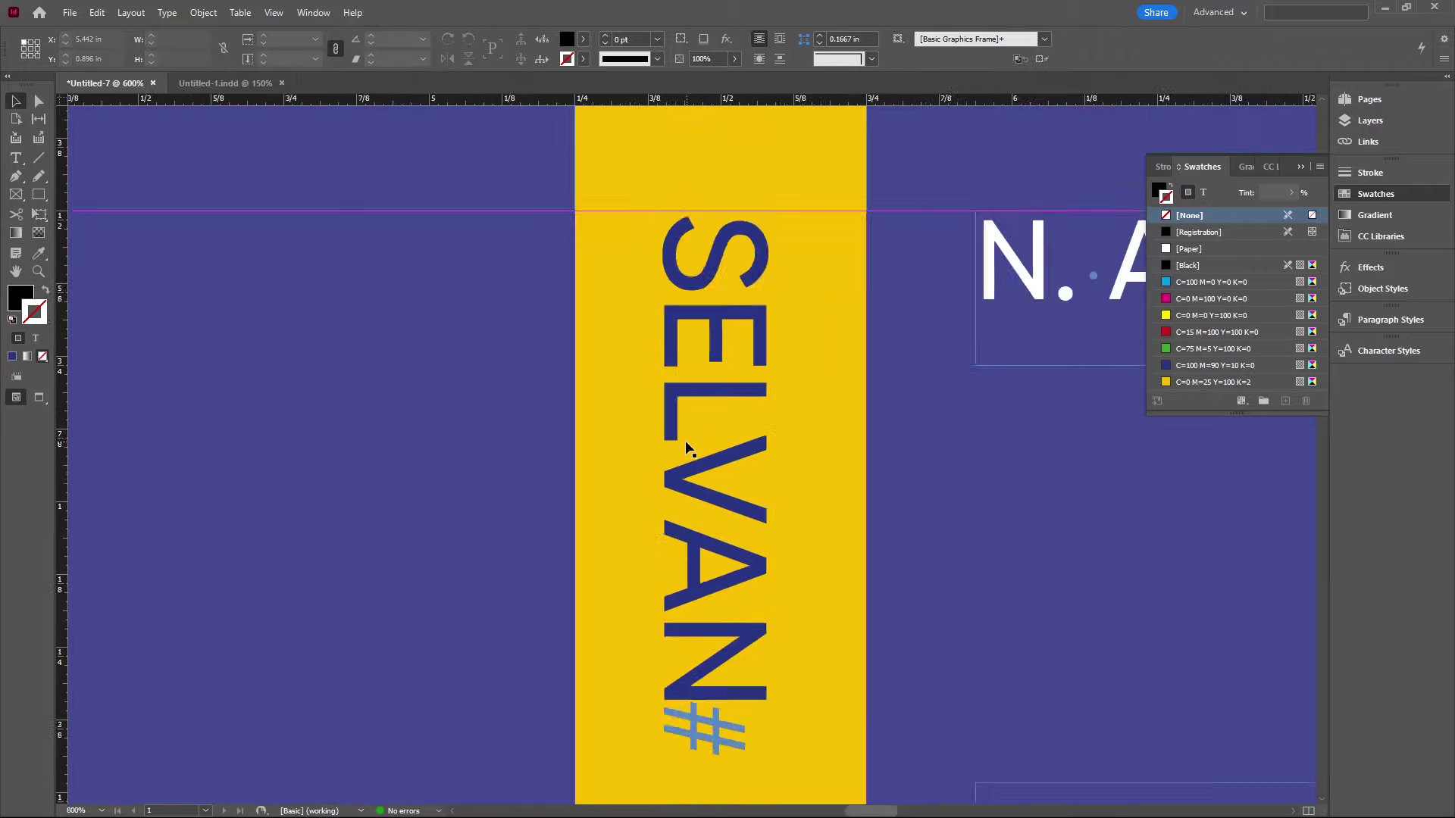
pyautogui.click(718, 468)
pyautogui.hotkey('ctrl', 'b')
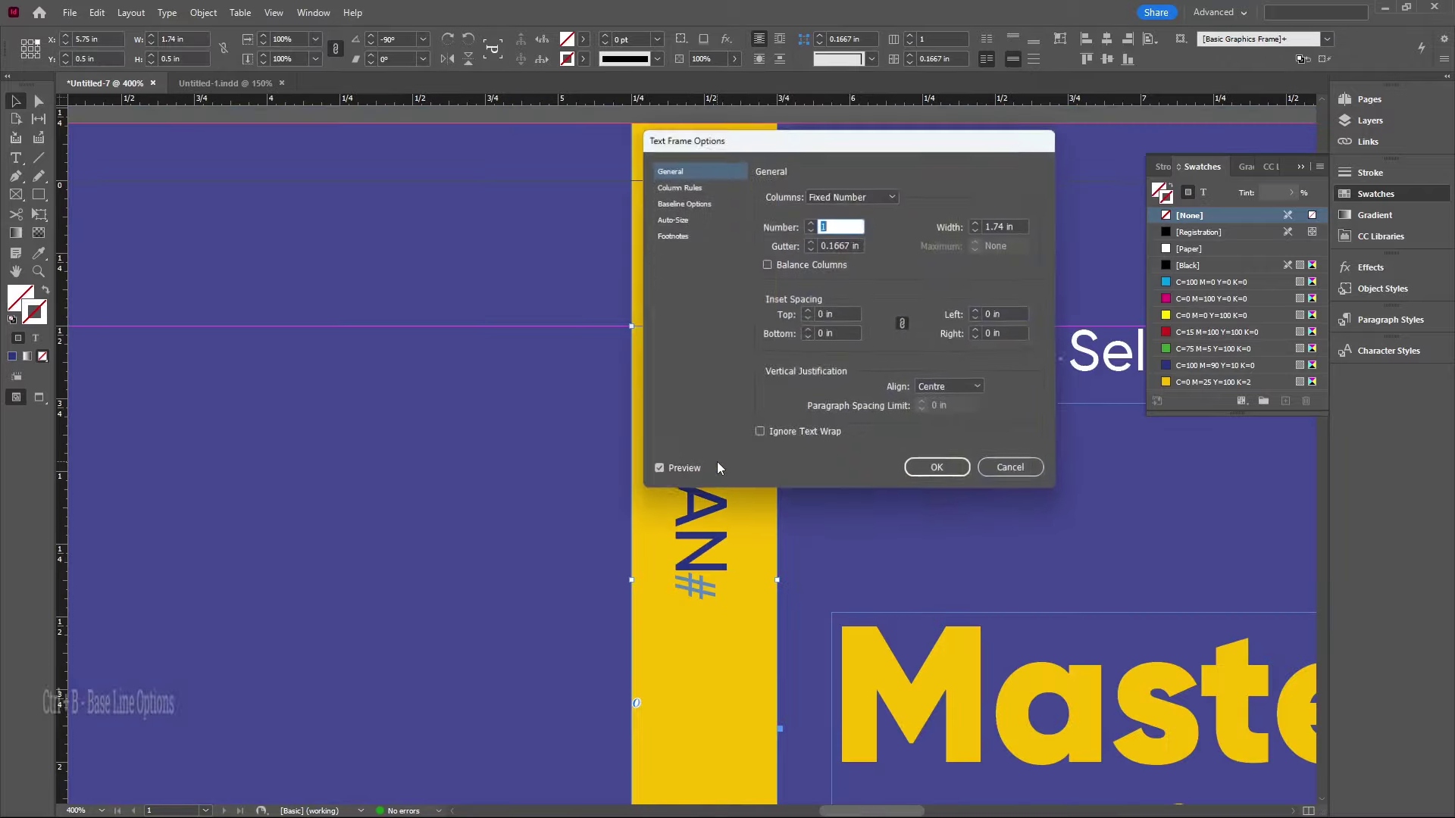
pyautogui.click(901, 251)
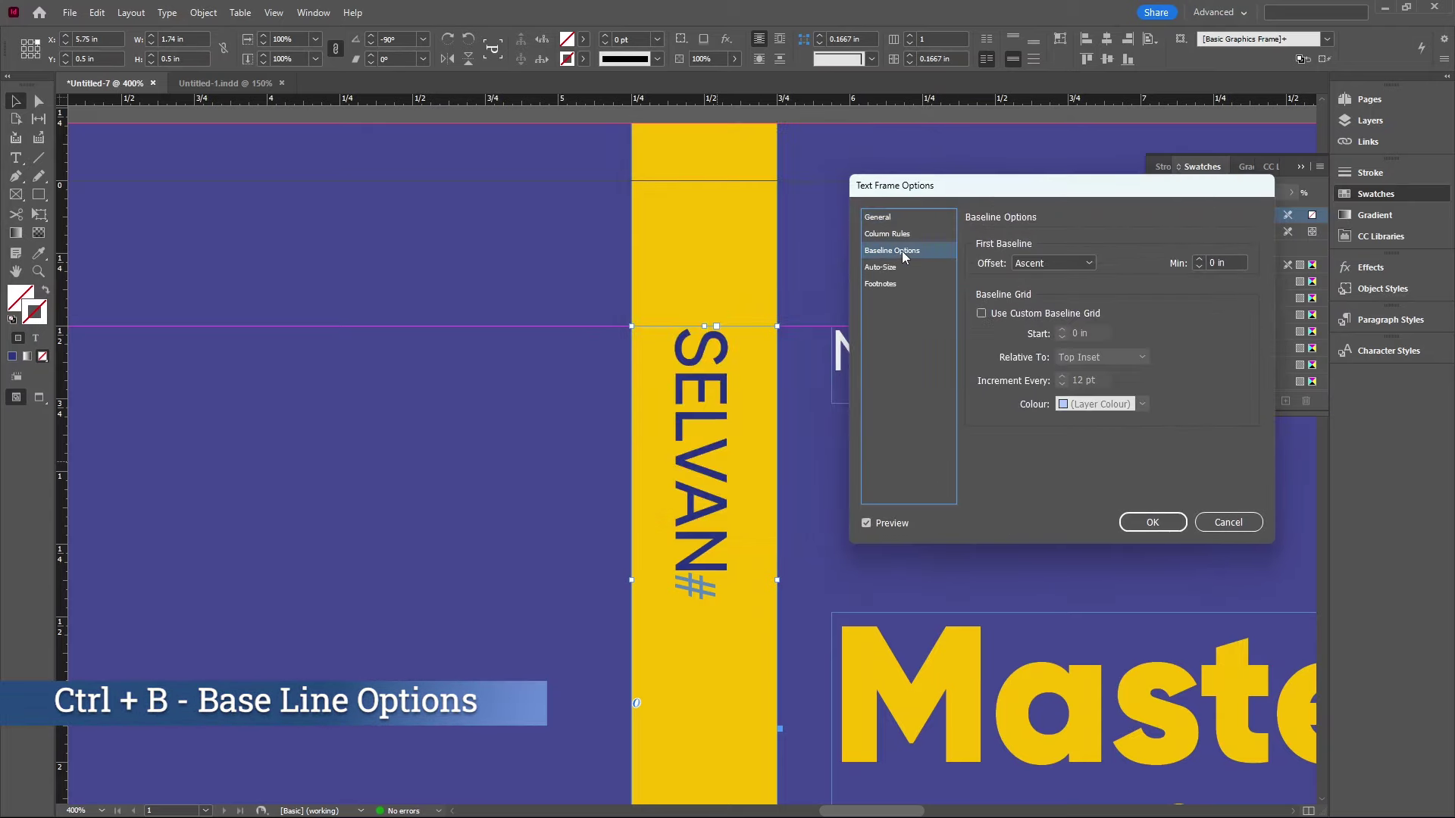
pyautogui.click(1033, 265)
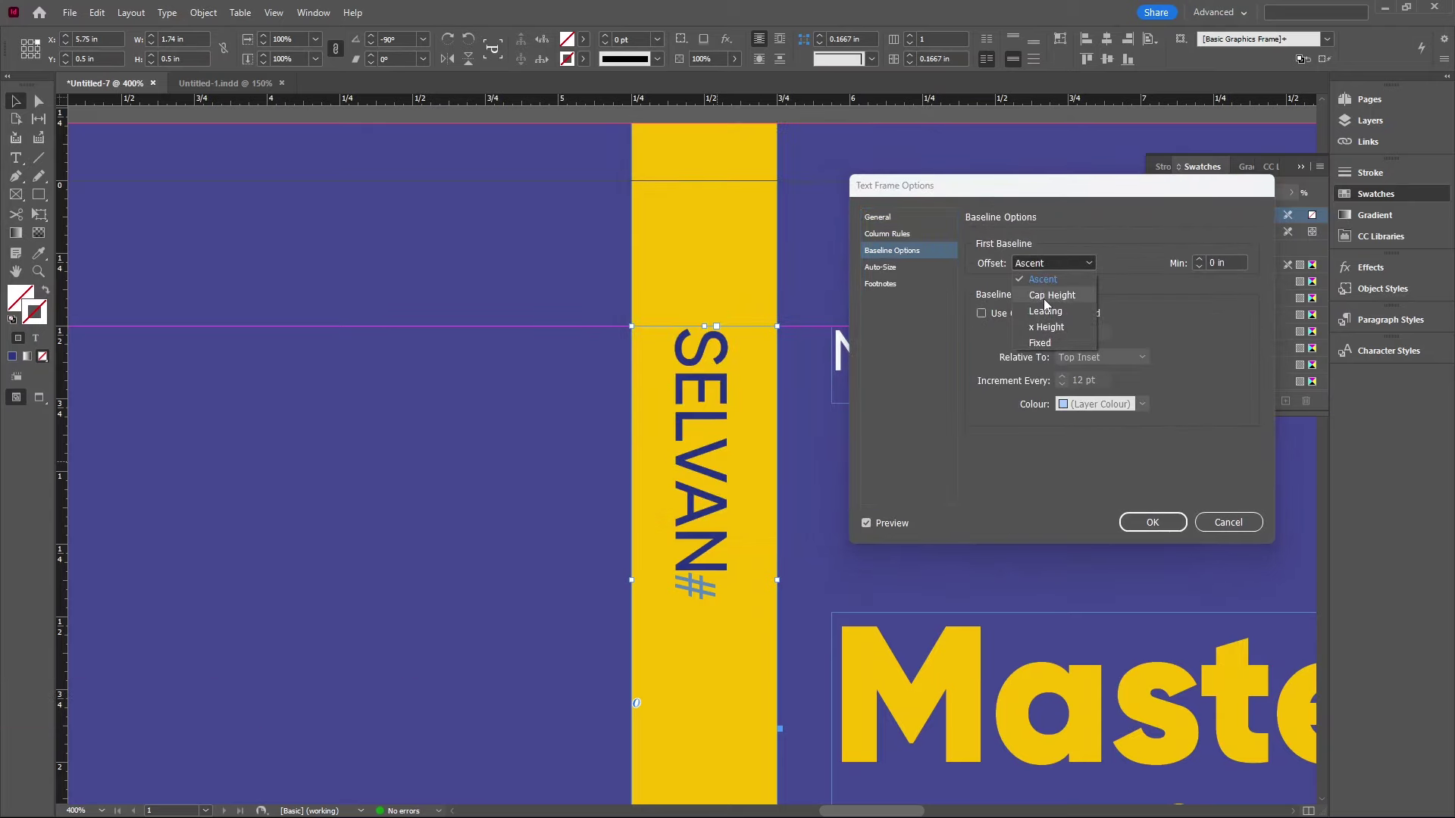
pyautogui.click(1040, 296)
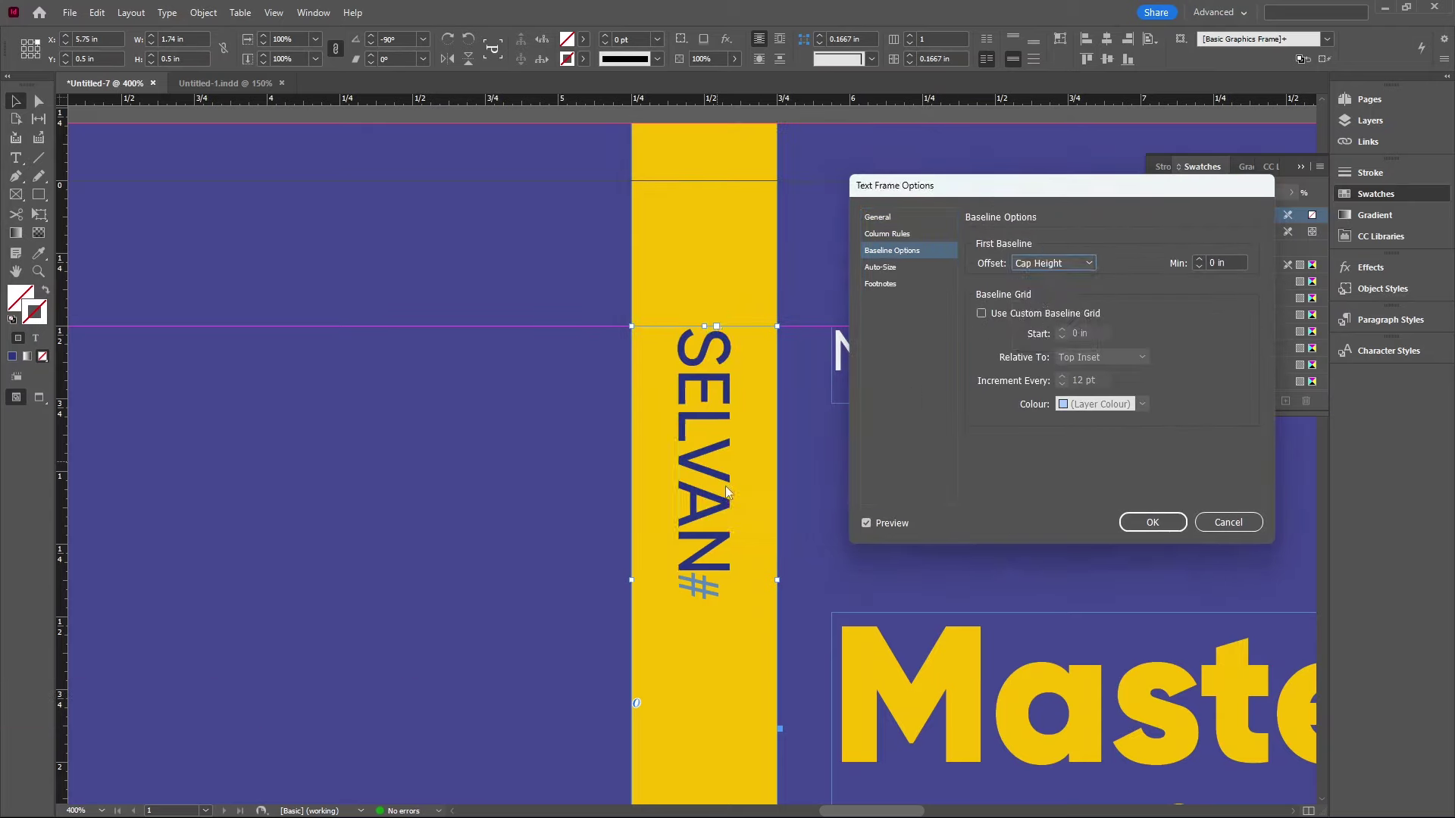
pyautogui.click(1152, 522)
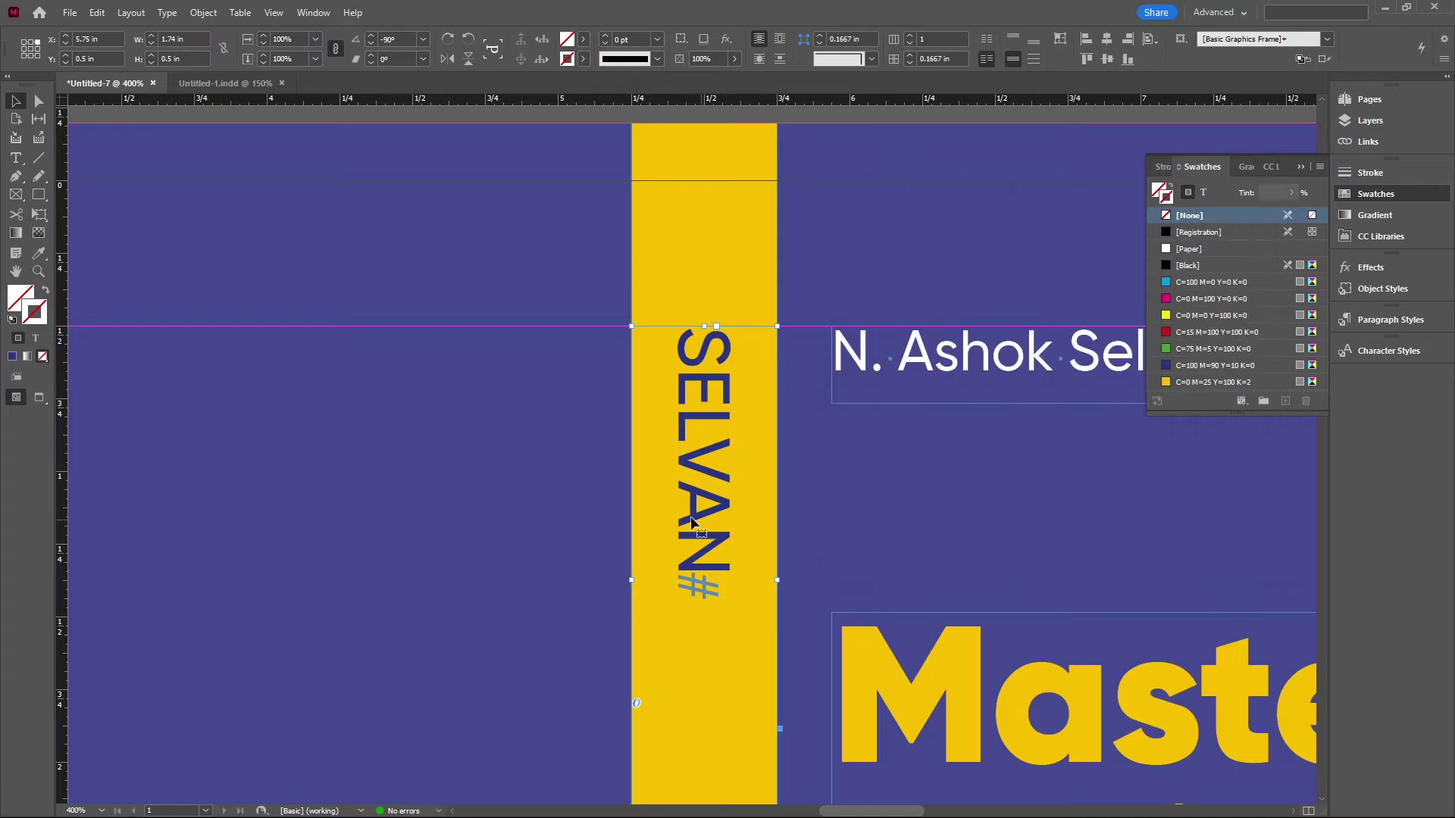
# Step: Draw a black gauge rectangle about 0.163 × 0.071 in beside the spine's author text and move it to the opposite edge to compare gaps
pyautogui.scroll(5, 691, 523)
pyautogui.press('m')
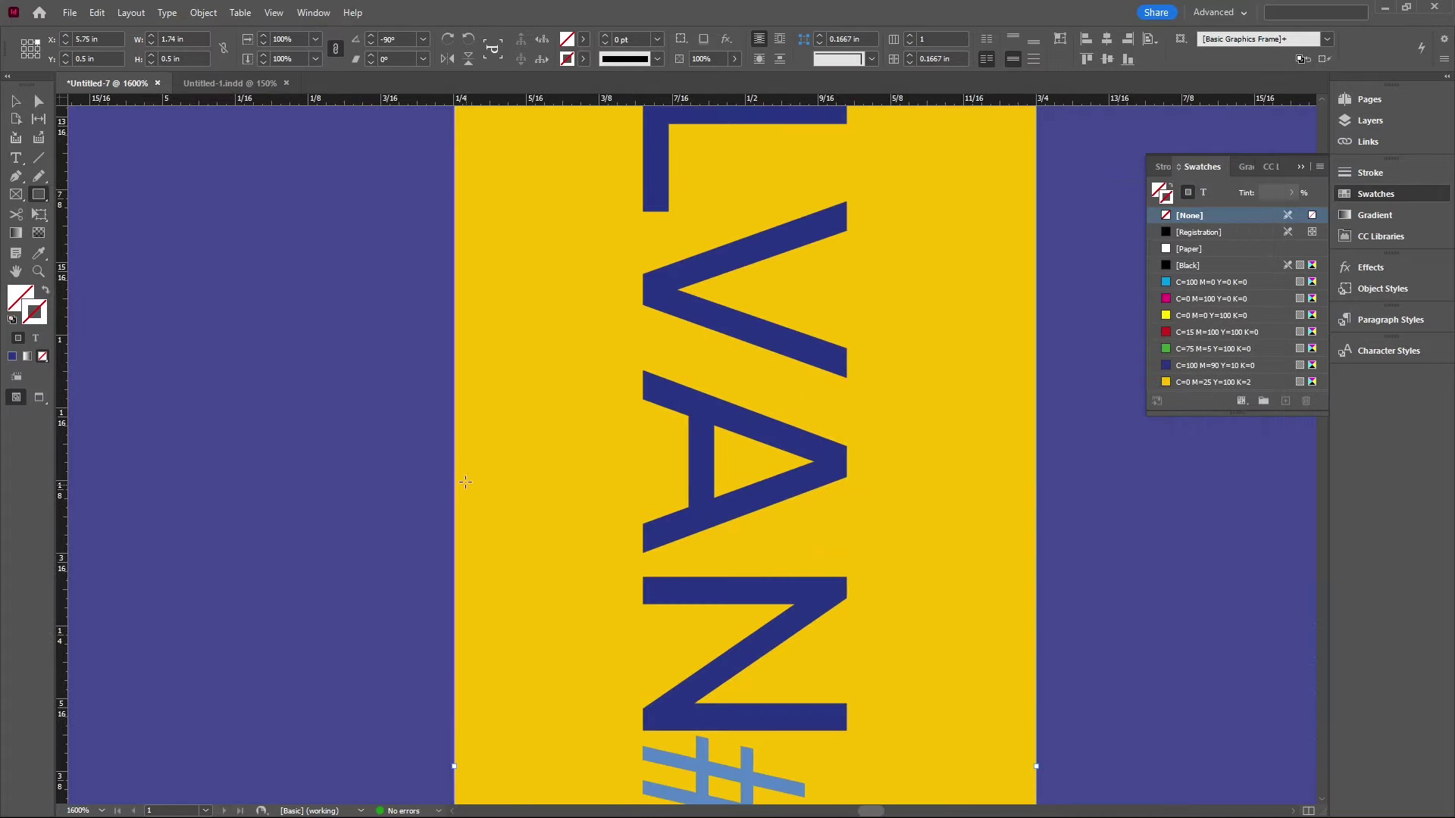
pyautogui.moveTo(456, 469); pyautogui.dragTo(643, 552)
pyautogui.press('v')
pyautogui.moveTo(555, 524); pyautogui.dragTo(950, 527)
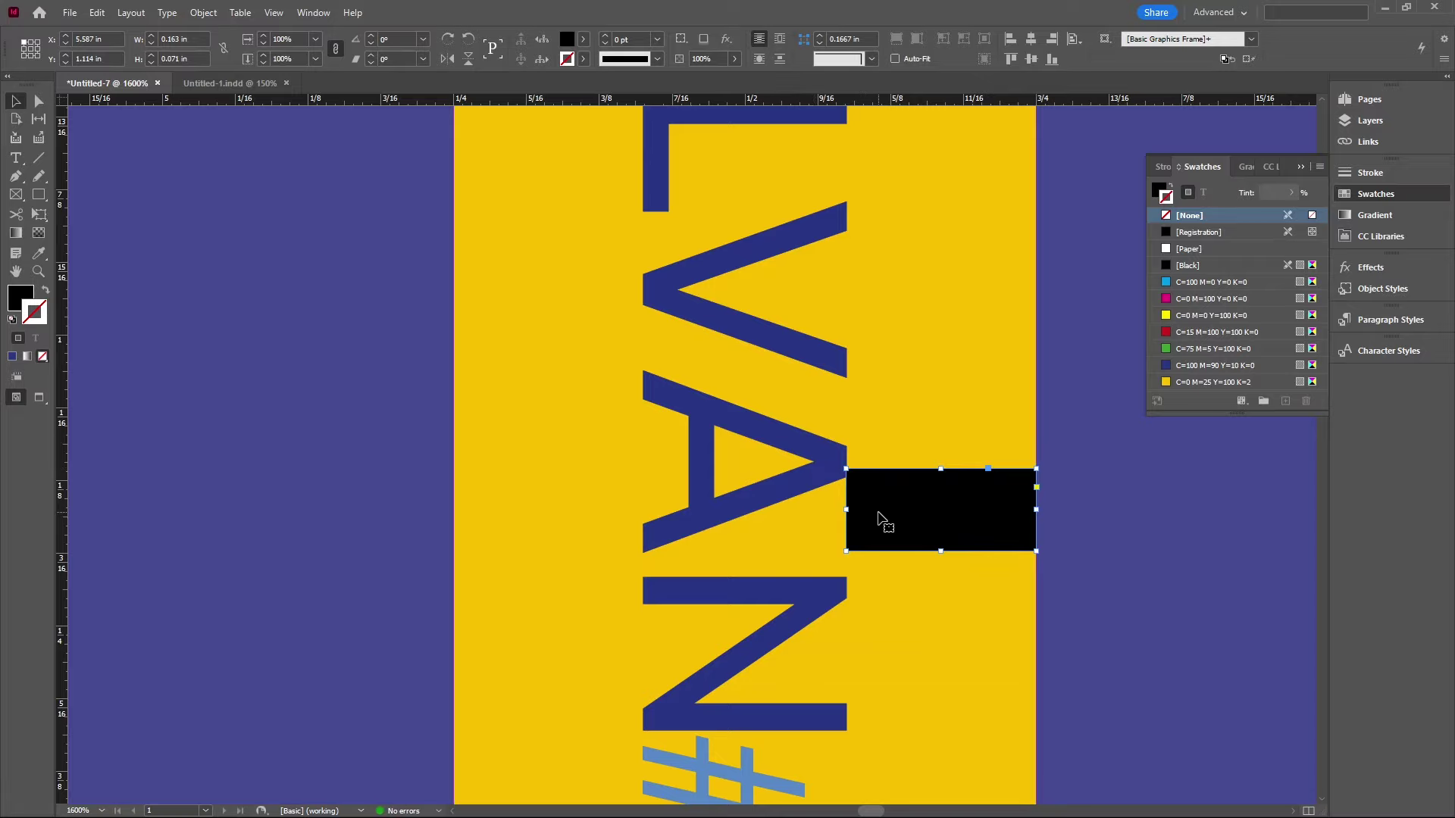
# Step: Undo the gauge rectangle, the baseline offset change and the uppercase change on the spine's author text
pyautogui.hotkey('ctrl', 'z')
pyautogui.hotkey('ctrl', '2')
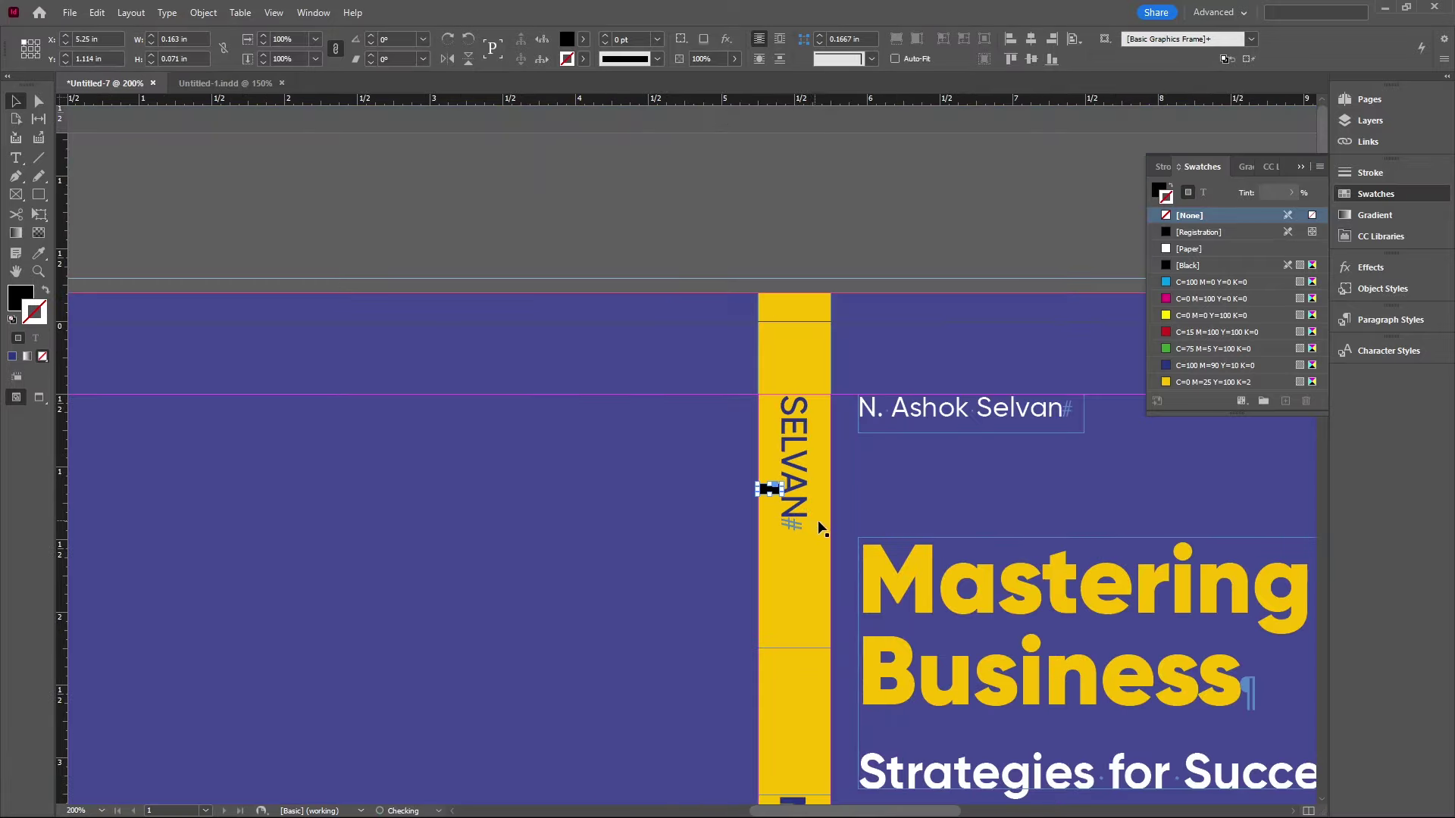
pyautogui.hotkey('ctrl', 'z')
pyautogui.hotkey('ctrl', 'z')
pyautogui.hotkey('ctrl', 'z')
pyautogui.hotkey('ctrl', 'z')
pyautogui.hotkey('ctrl', 'z')
pyautogui.hotkey('ctrl', 'z')
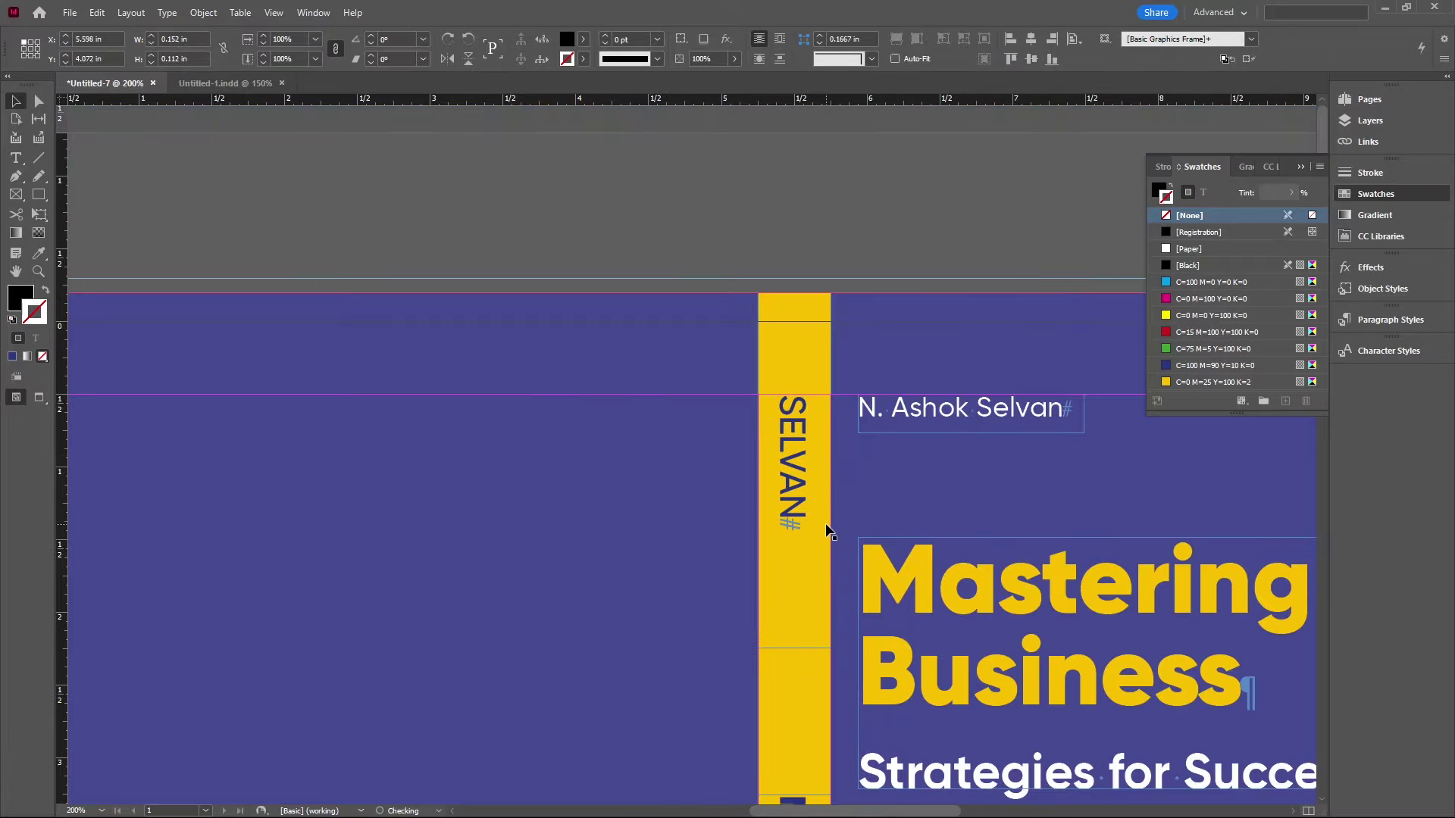
pyautogui.hotkey('ctrl', 'z')
pyautogui.hotkey('ctrl', 'z')
pyautogui.hotkey('ctrl', 'z')
# Step: Examine how the mixed-case title sits between the two edges of the spine
pyautogui.scroll(-3, 758, 538)
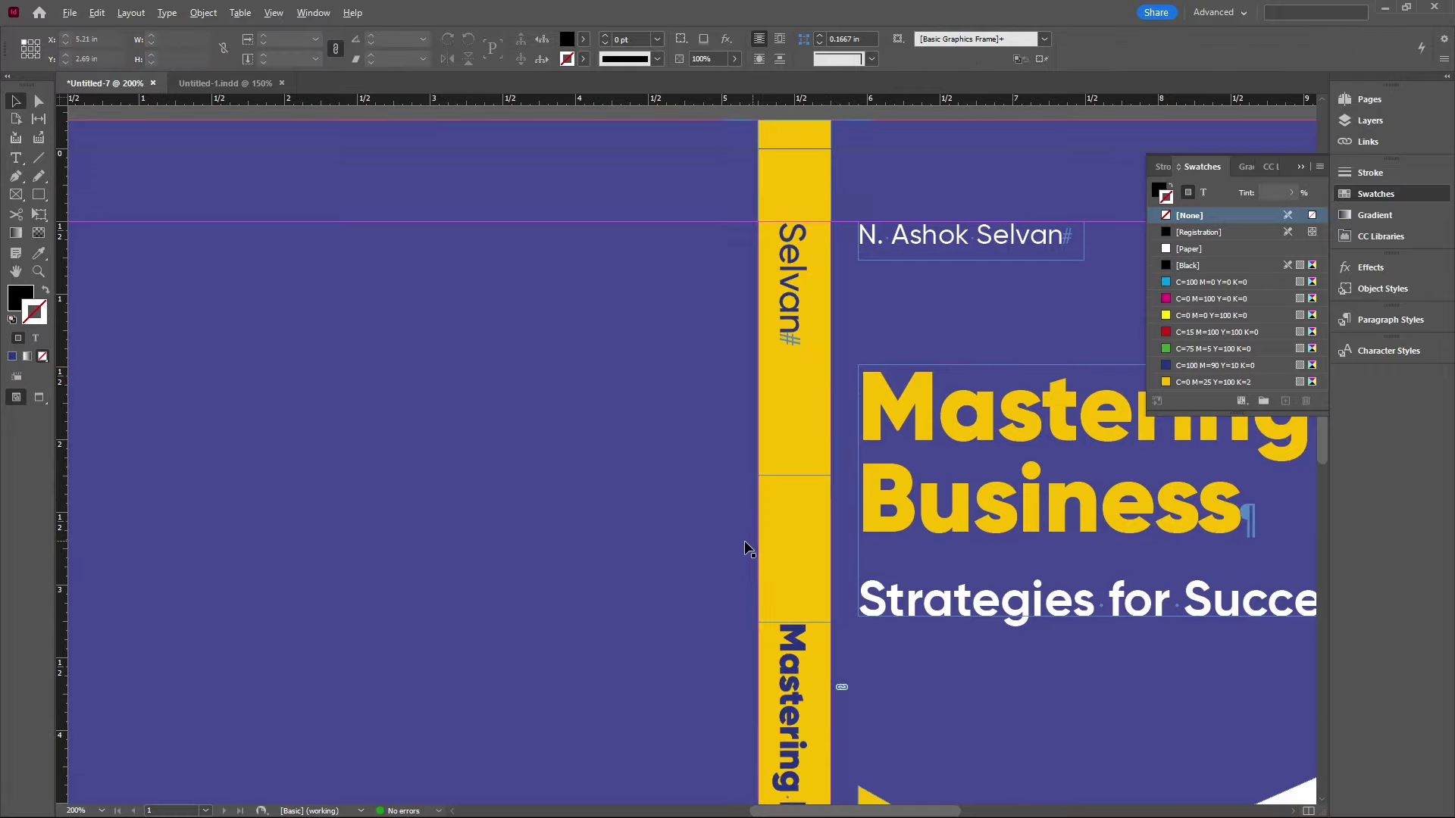
pyautogui.scroll(-1, 745, 544)
pyautogui.scroll(4, 808, 661)
pyautogui.scroll(-3, 783, 658)
pyautogui.scroll(2, 657, 576)
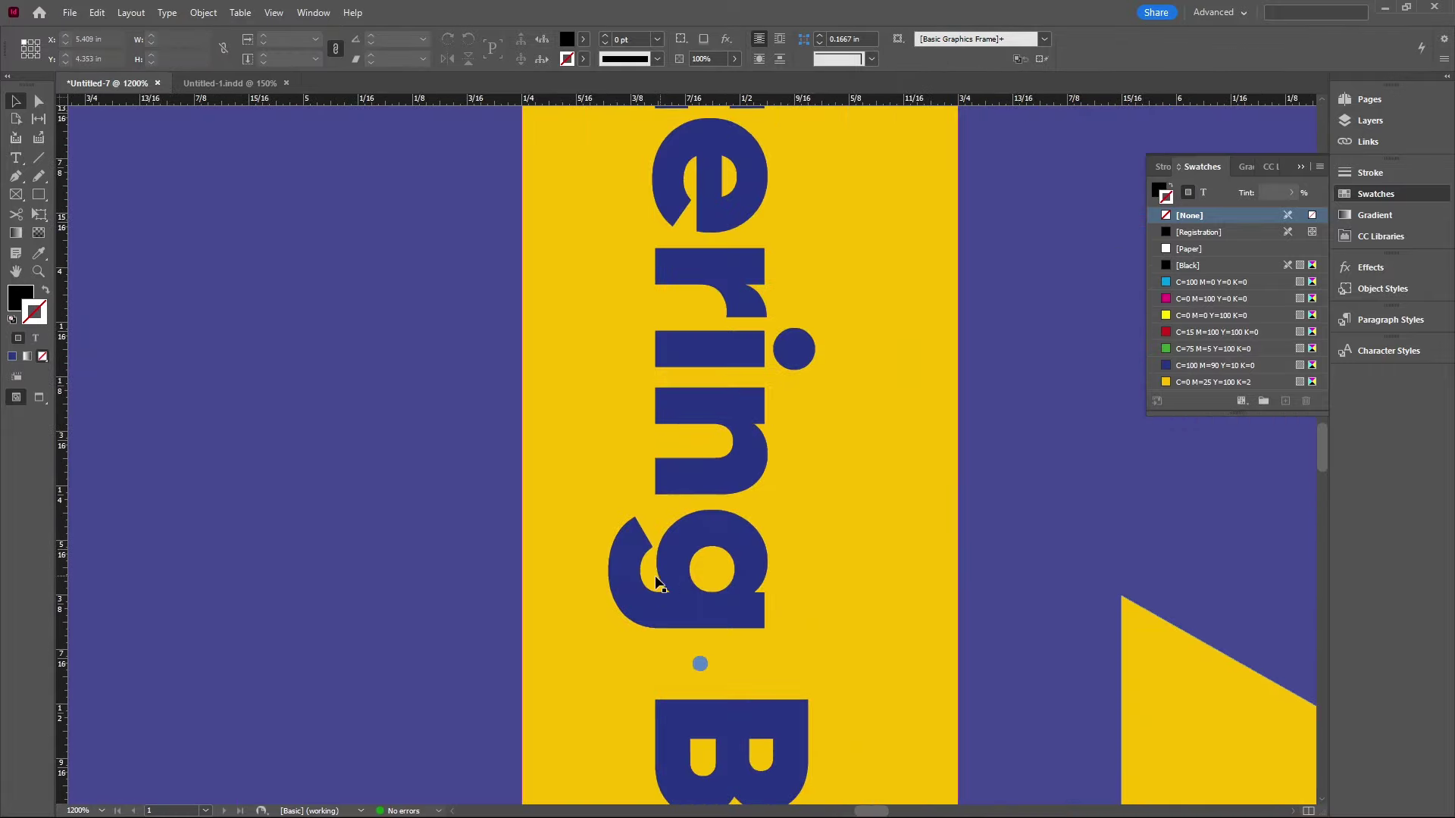
pyautogui.scroll(-4, 665, 601)
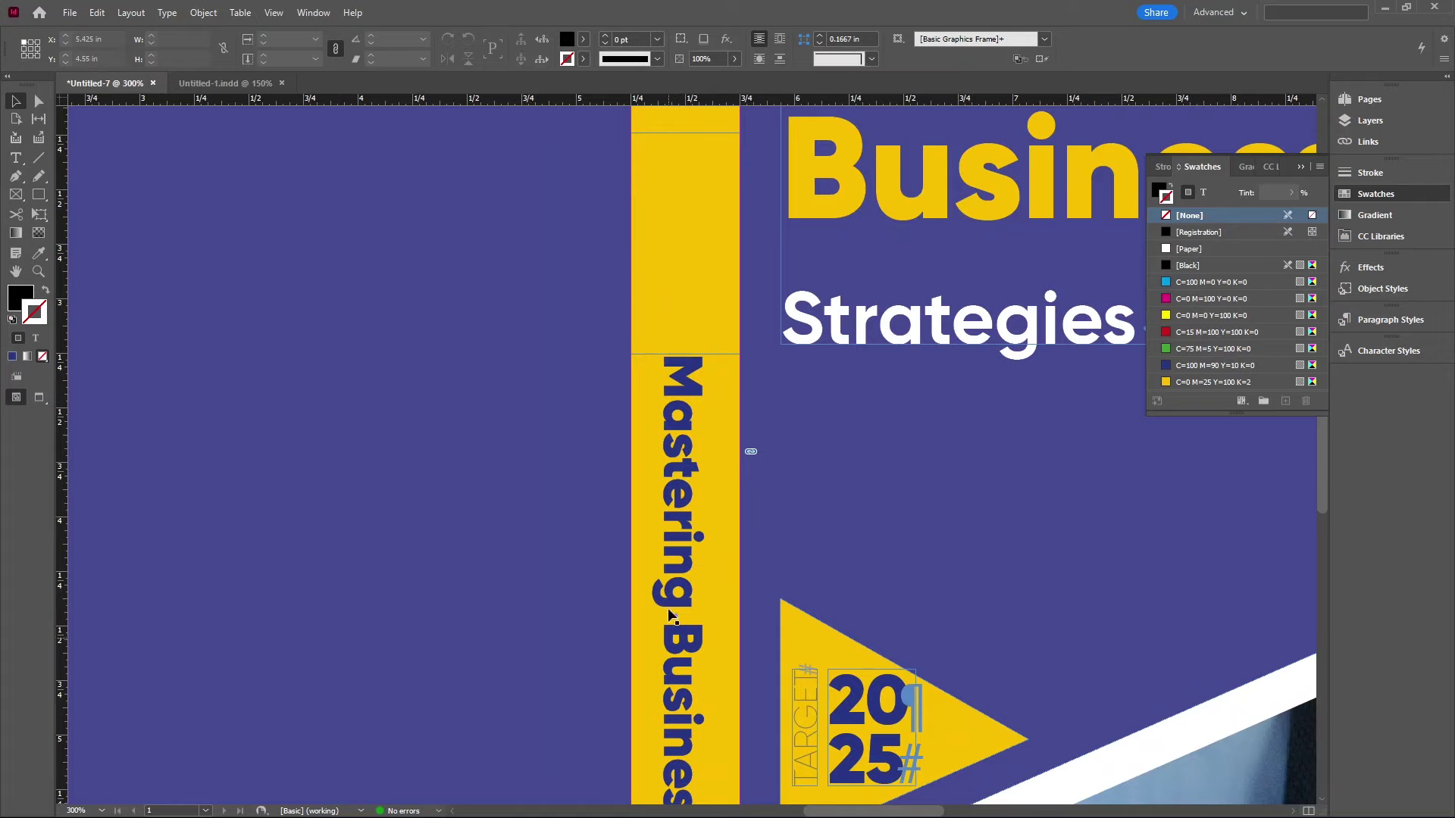
pyautogui.scroll(-3, 669, 613)
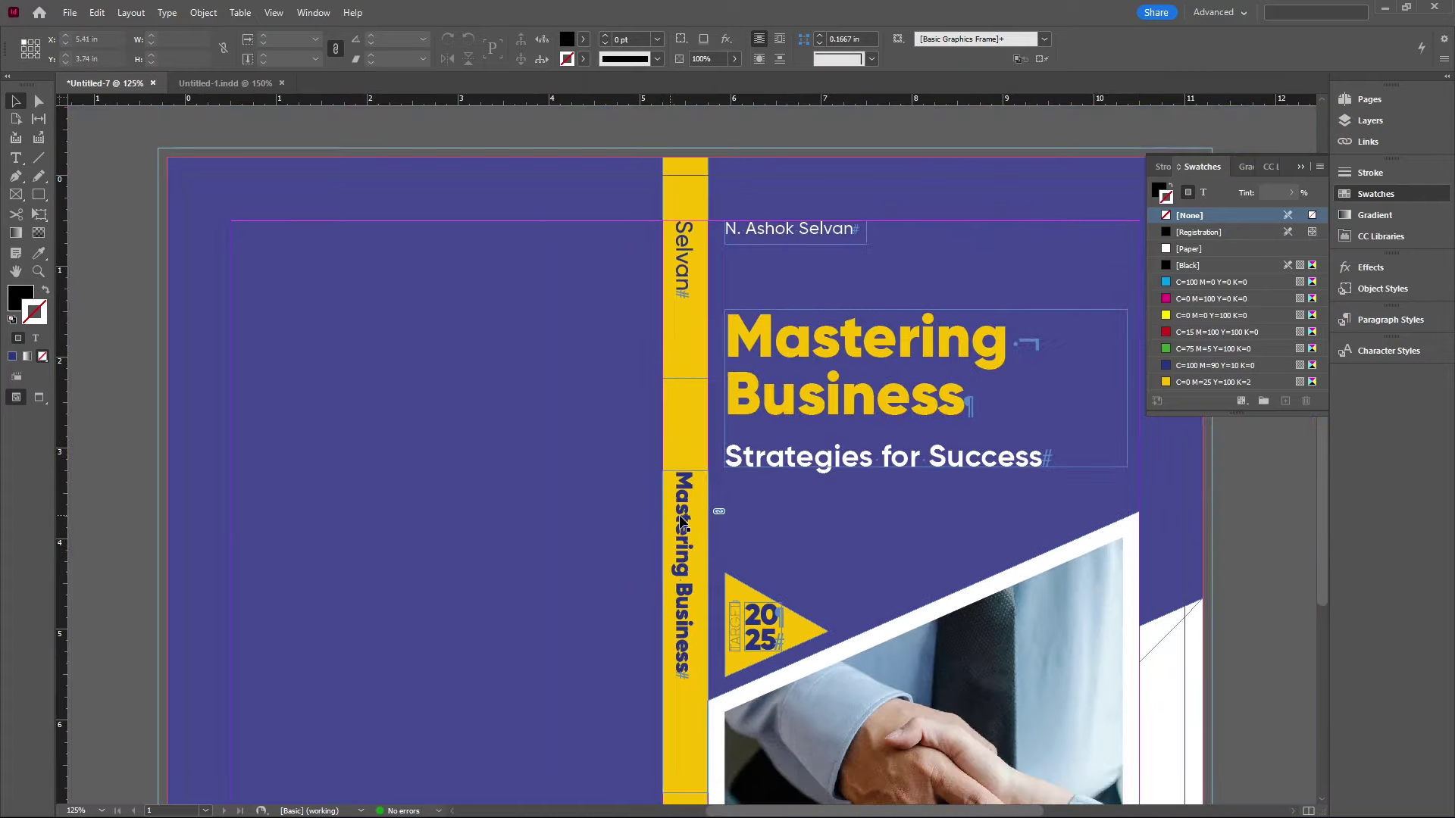
pyautogui.scroll(-2, 678, 515)
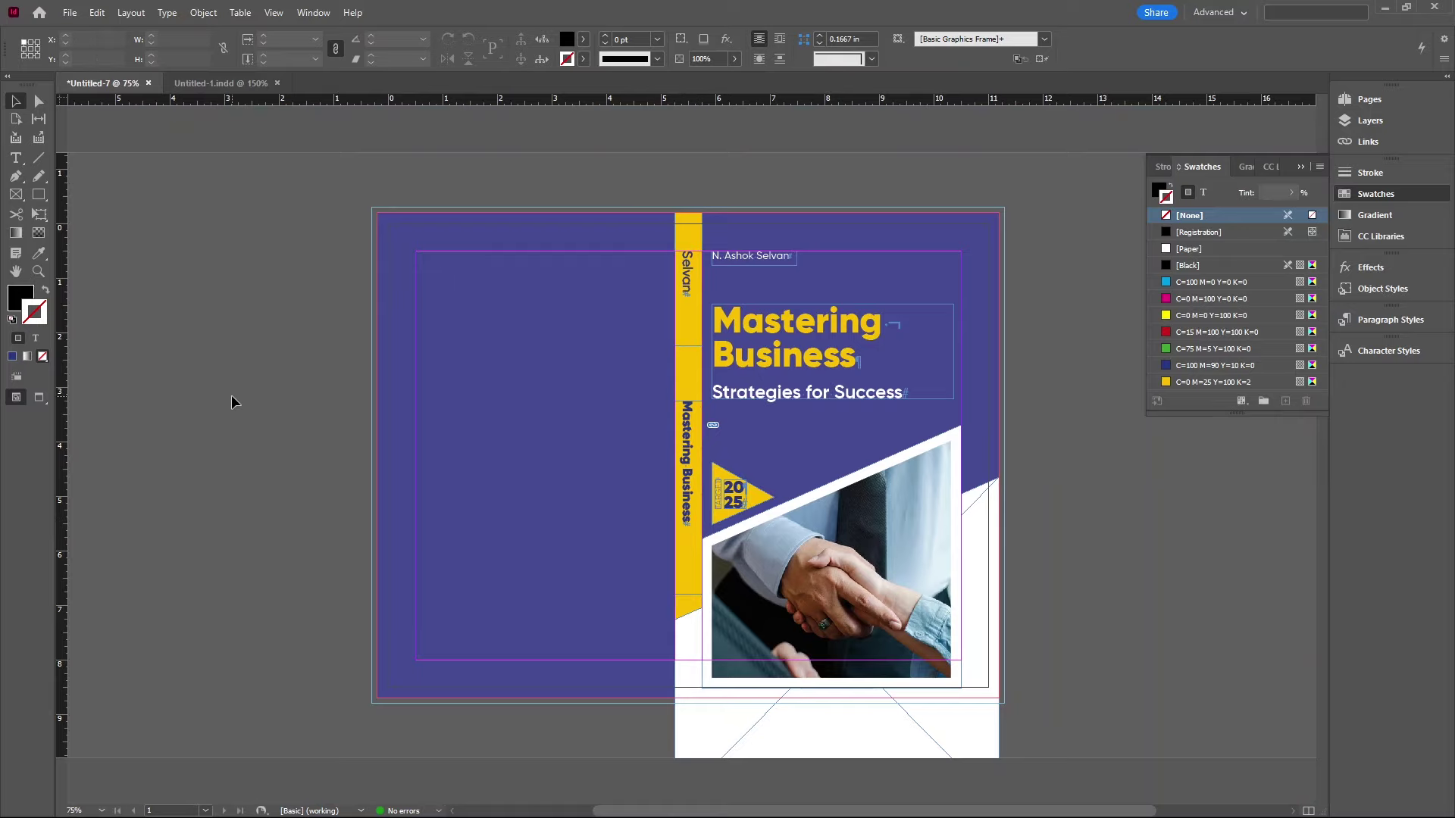
# Step: Preview the cover, and check the character formatting of the back-cover heading and blurb text on the pasteboard
pyautogui.press('w')
pyautogui.press('w')
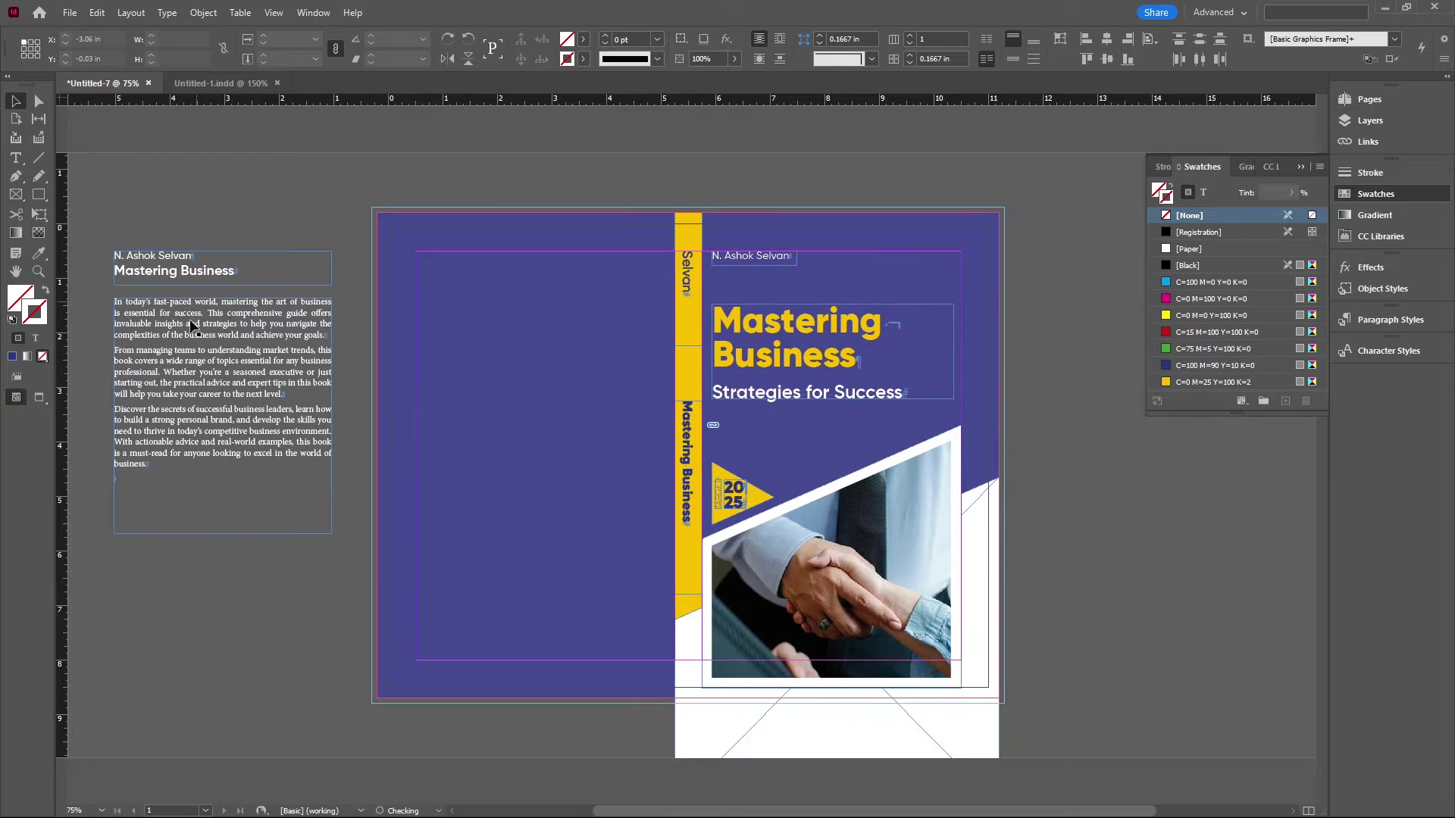
pyautogui.scroll(2, 190, 311)
pyautogui.moveTo(259, 179); pyautogui.dragTo(382, 190)
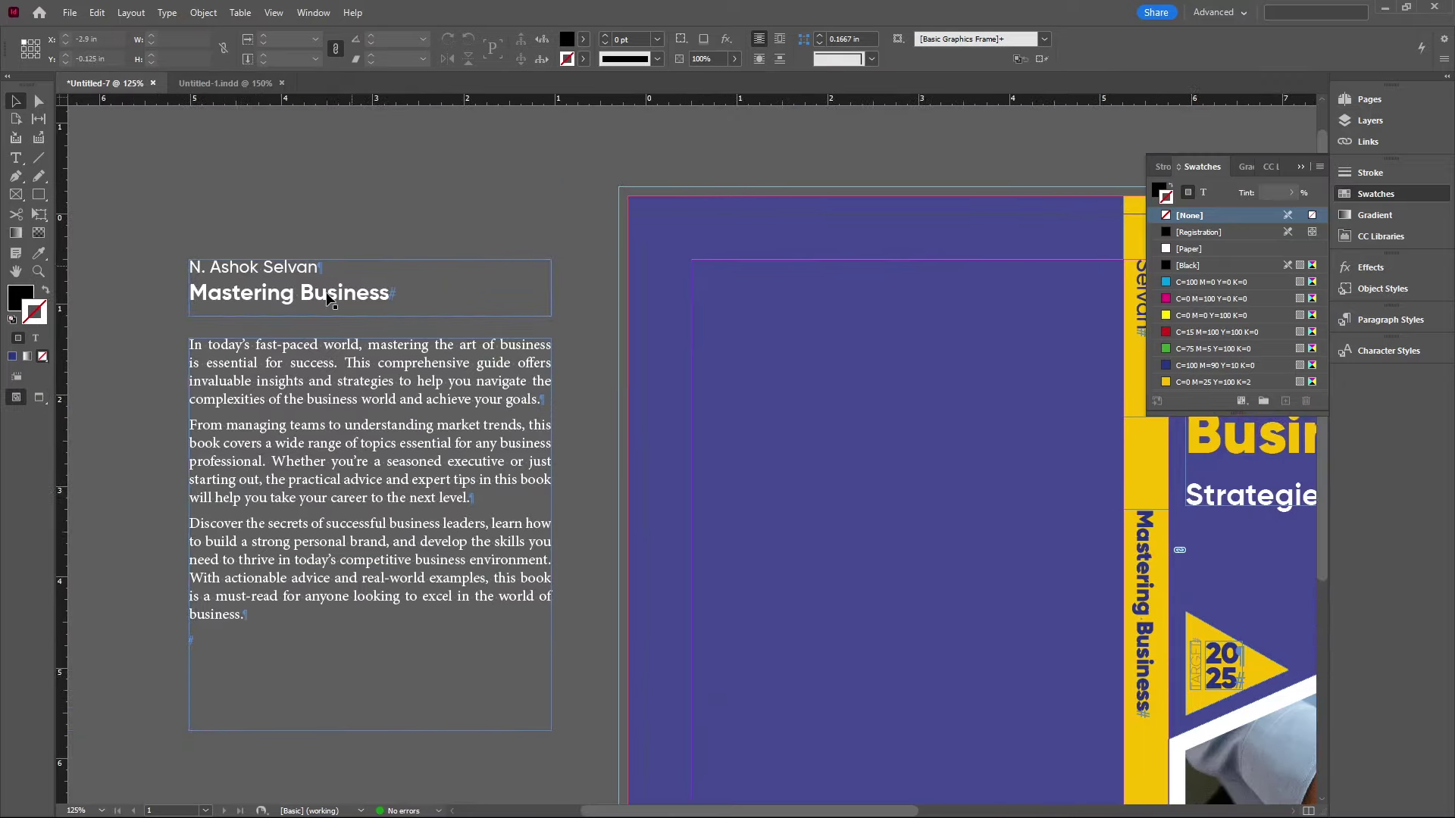
pyautogui.doubleClick(295, 298)
pyautogui.moveTo(233, 266); pyautogui.dragTo(354, 296)
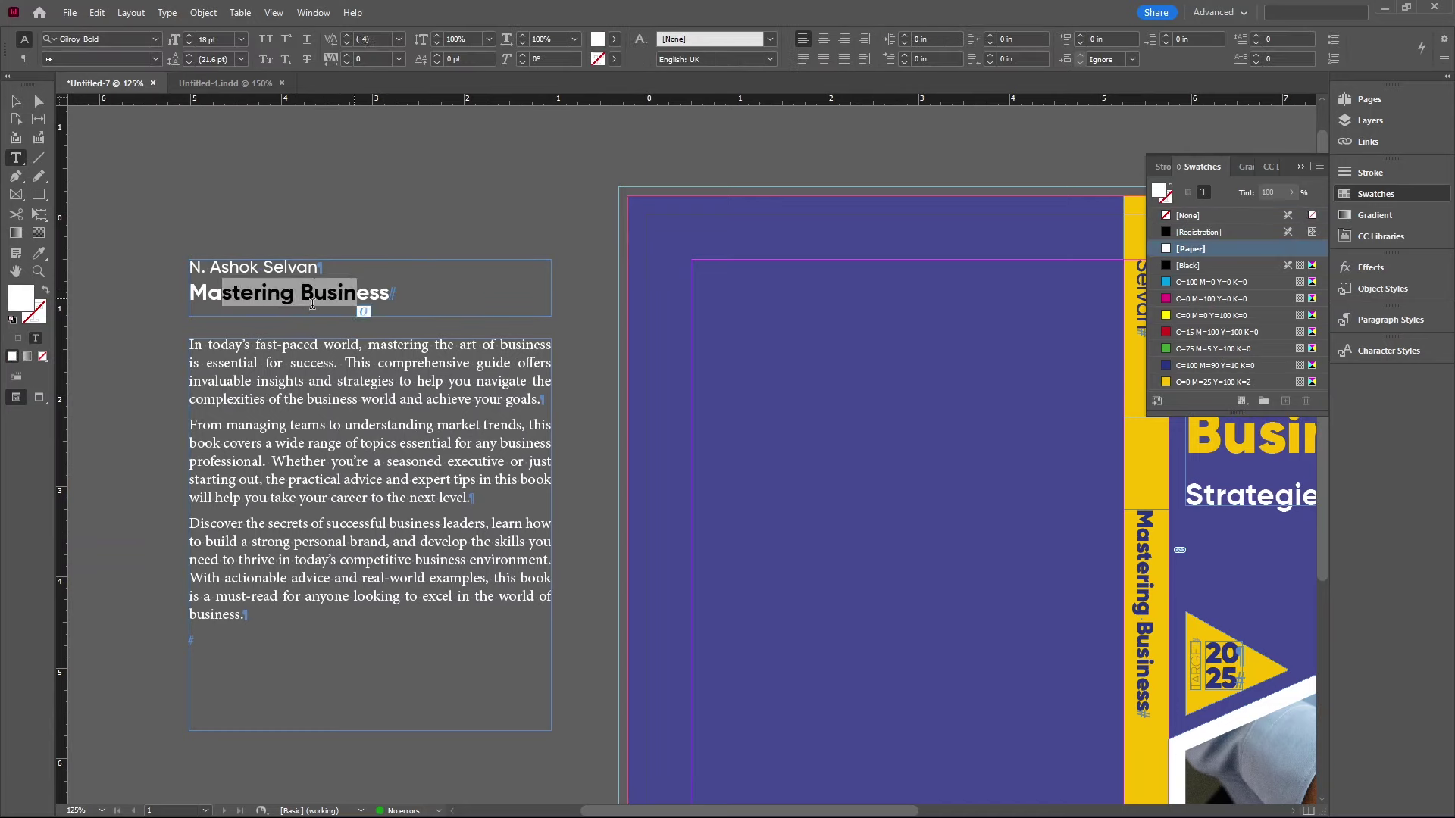
pyautogui.moveTo(206, 294); pyautogui.dragTo(391, 295)
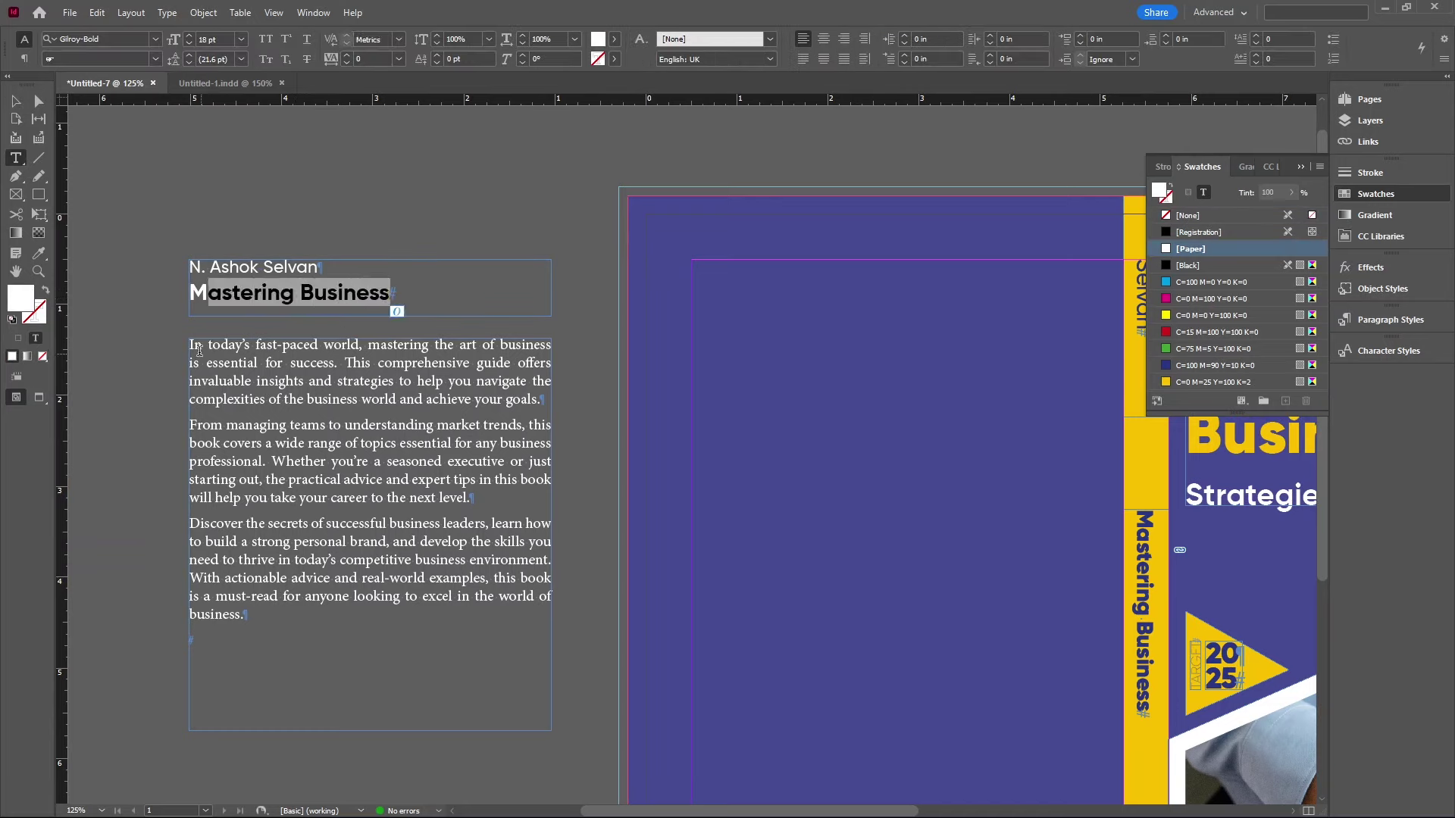
pyautogui.moveTo(190, 347); pyautogui.dragTo(284, 636)
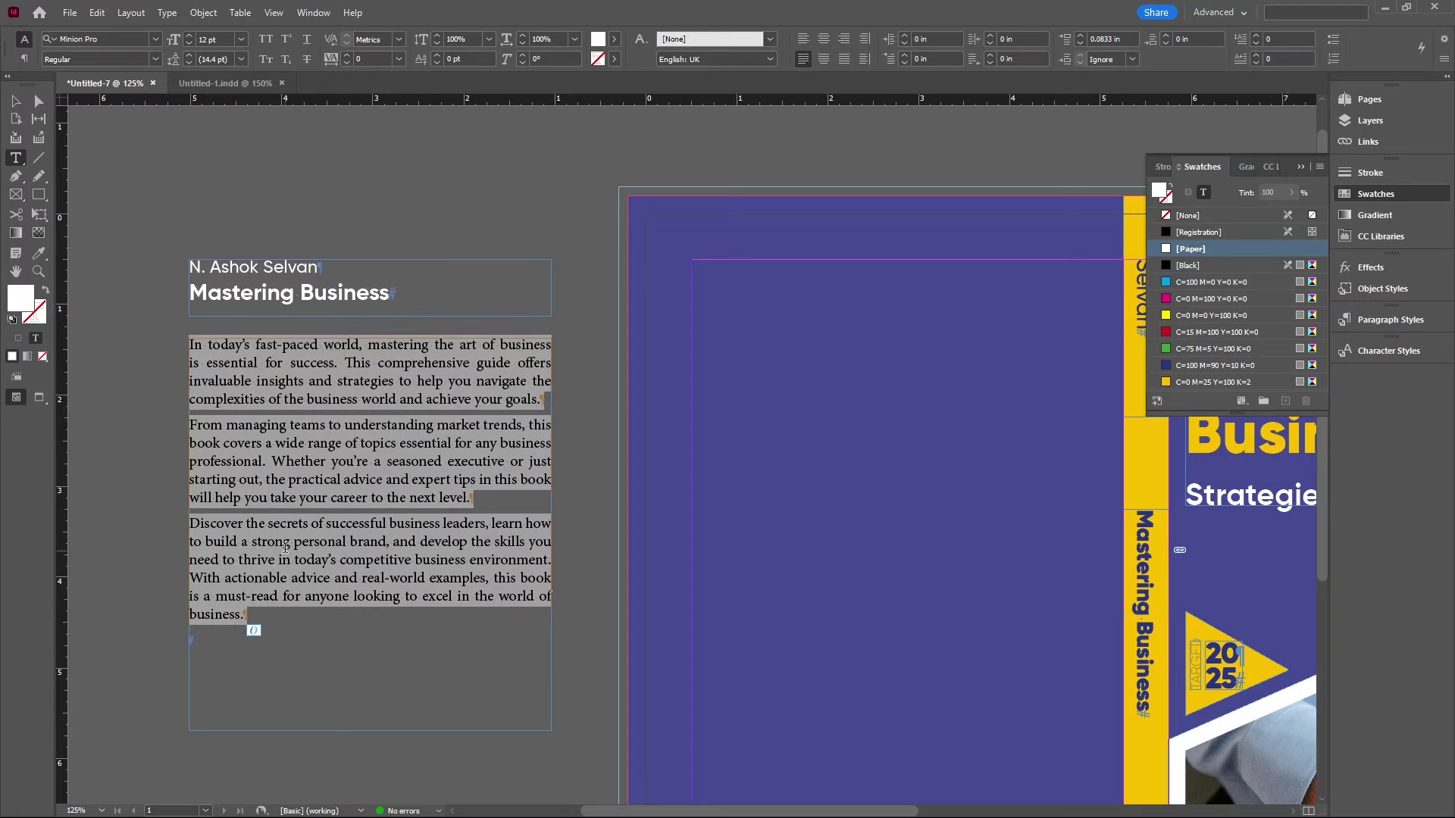
pyautogui.click(253, 633)
pyautogui.press('Escape')
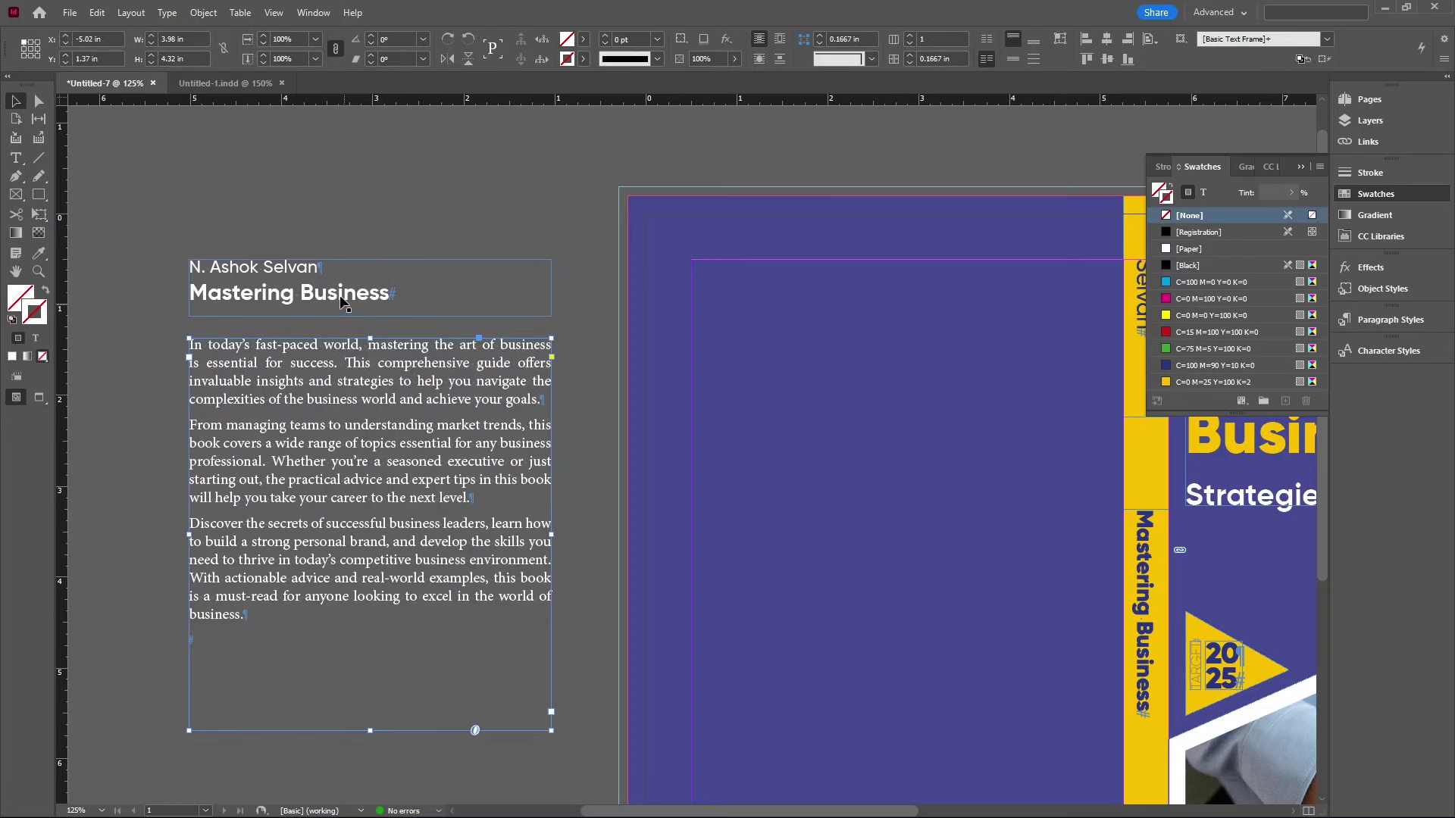
# Step: Move the heading and blurb text frames from the pasteboard onto the back cover, aligned to its margins
pyautogui.moveTo(328, 397); pyautogui.dragTo(829, 401)
pyautogui.click(596, 319)
pyautogui.scroll(3, 710, 297)
pyautogui.scroll(-2, 485, 328)
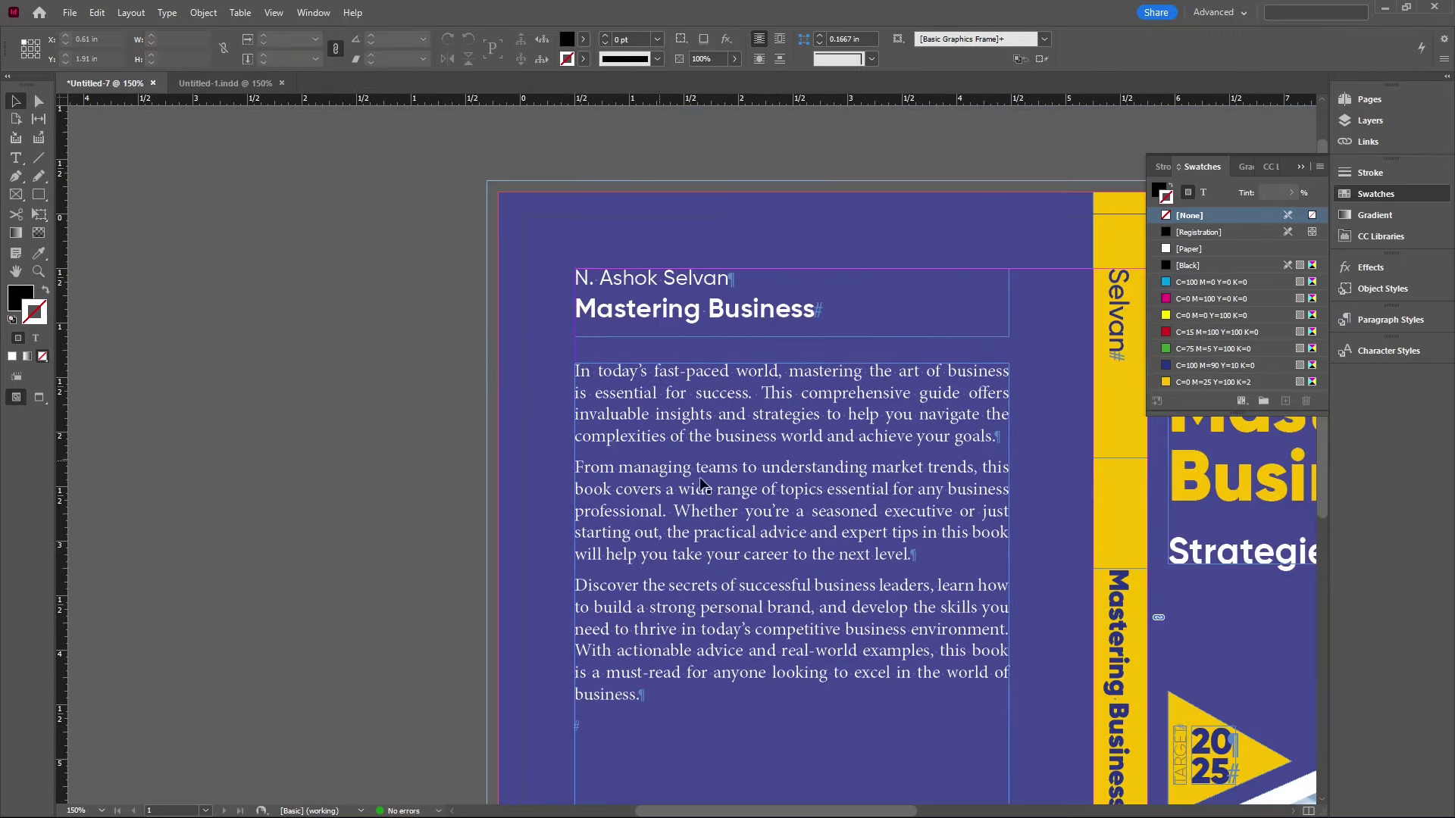
pyautogui.scroll(1, 765, 491)
# Step: Examine the blurb's font, size and paragraph spacing on the back cover
pyautogui.doubleClick(677, 460)
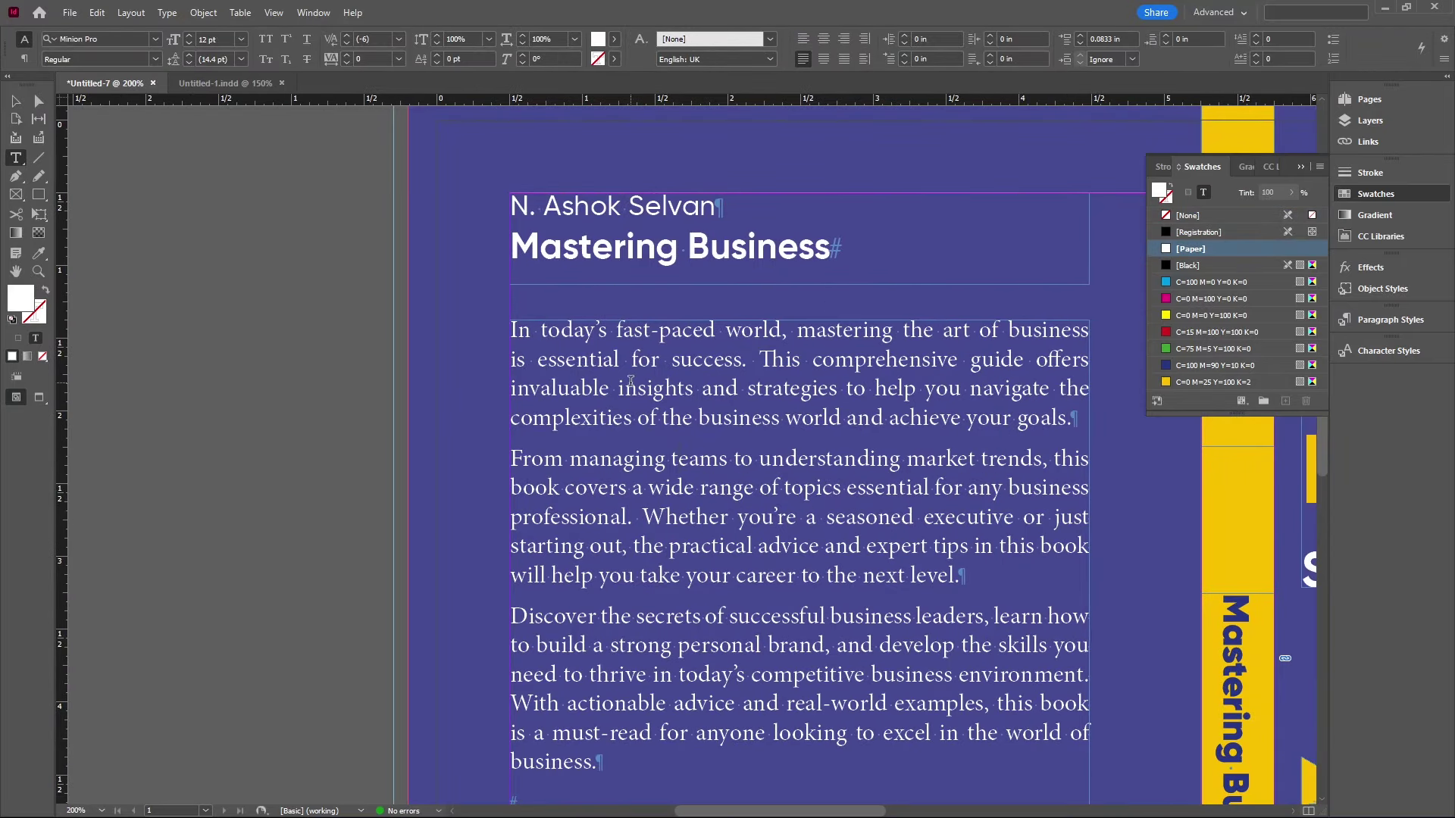
pyautogui.scroll(-4, 409, 397)
pyautogui.scroll(2, 621, 420)
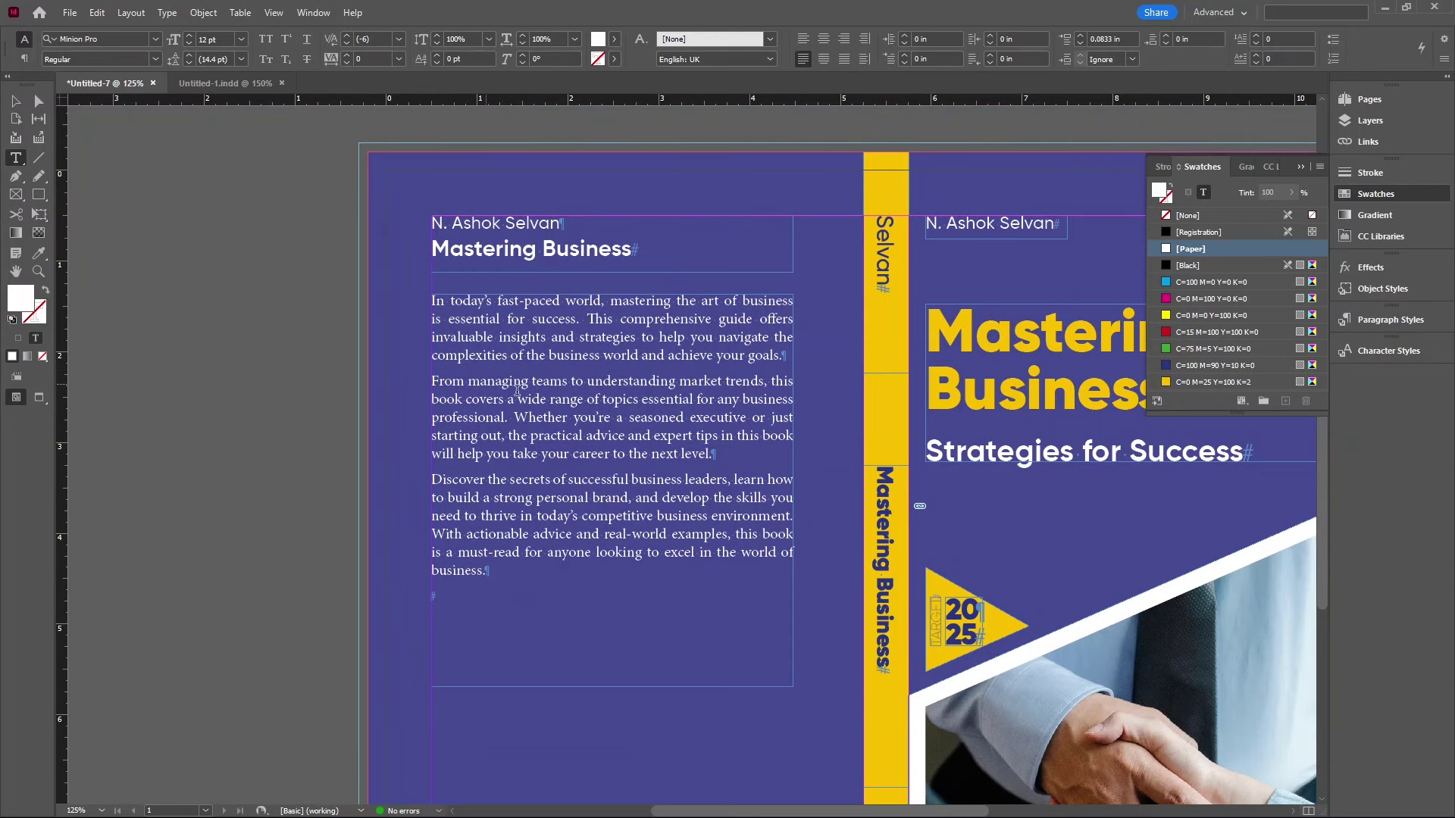
pyautogui.scroll(1, 552, 399)
pyautogui.moveTo(447, 298); pyautogui.dragTo(584, 519)
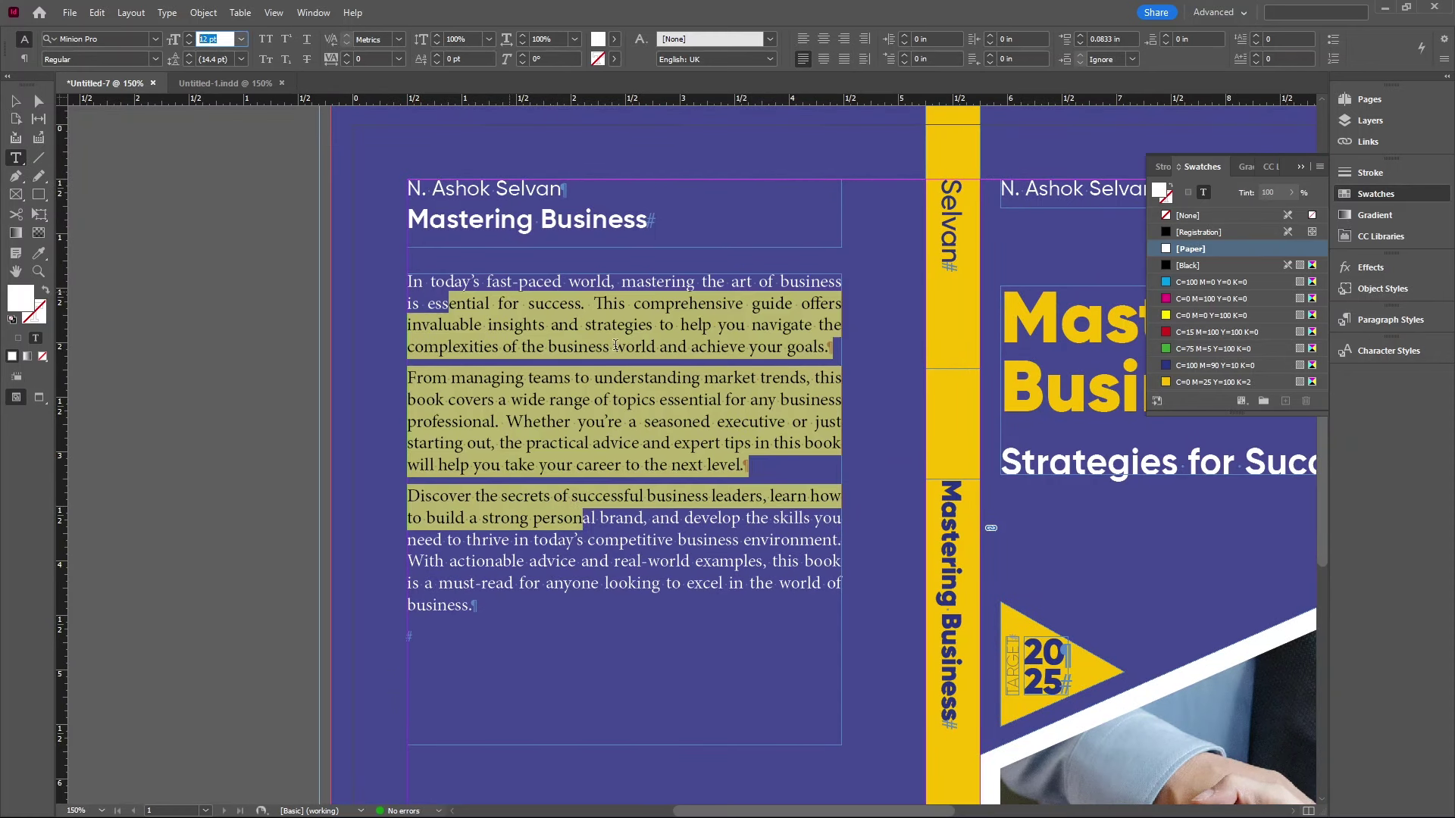
pyautogui.click(543, 356)
pyautogui.scroll(-2, 517, 447)
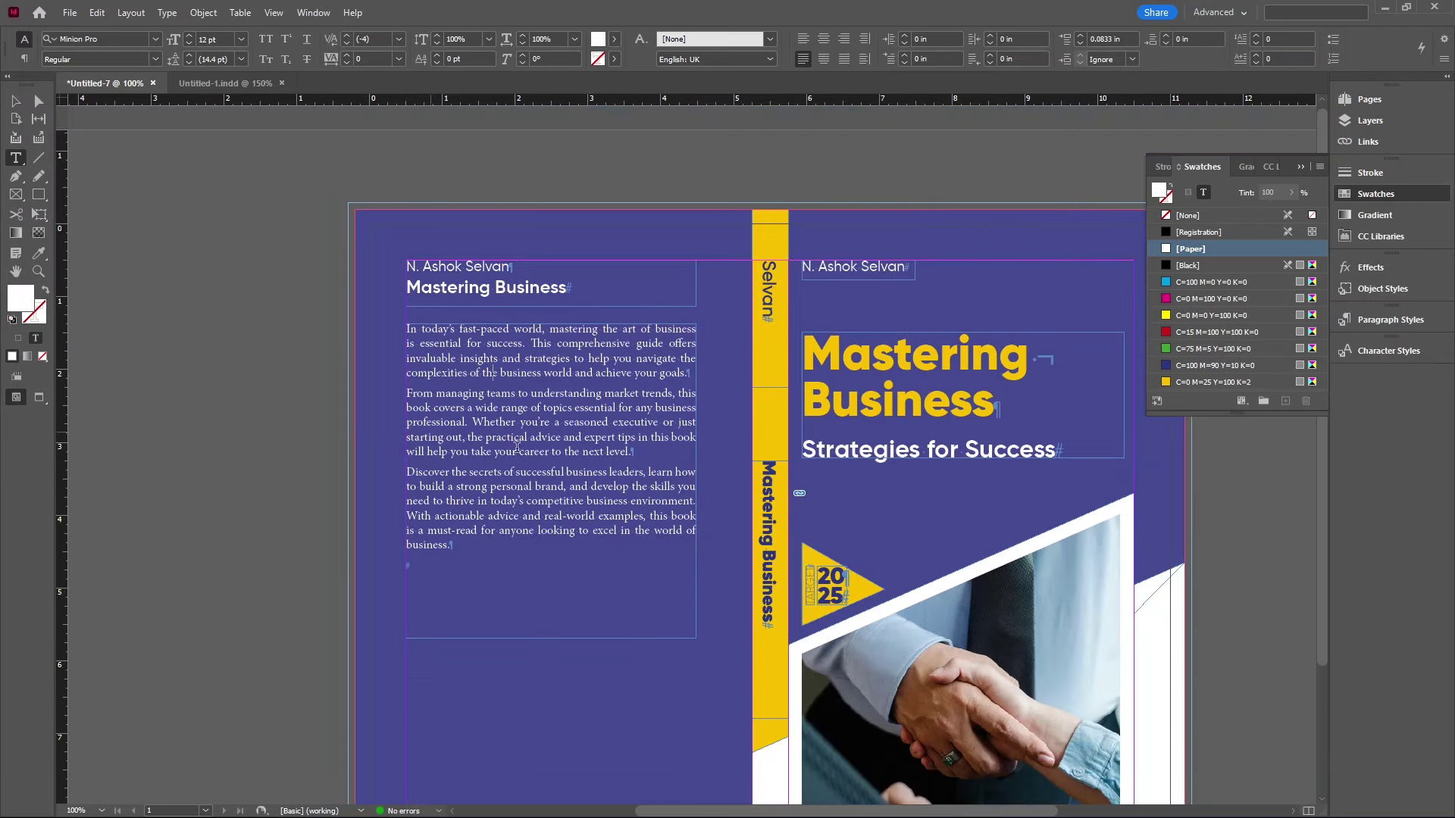
pyautogui.scroll(-1, 359, 409)
pyautogui.scroll(2, 842, 450)
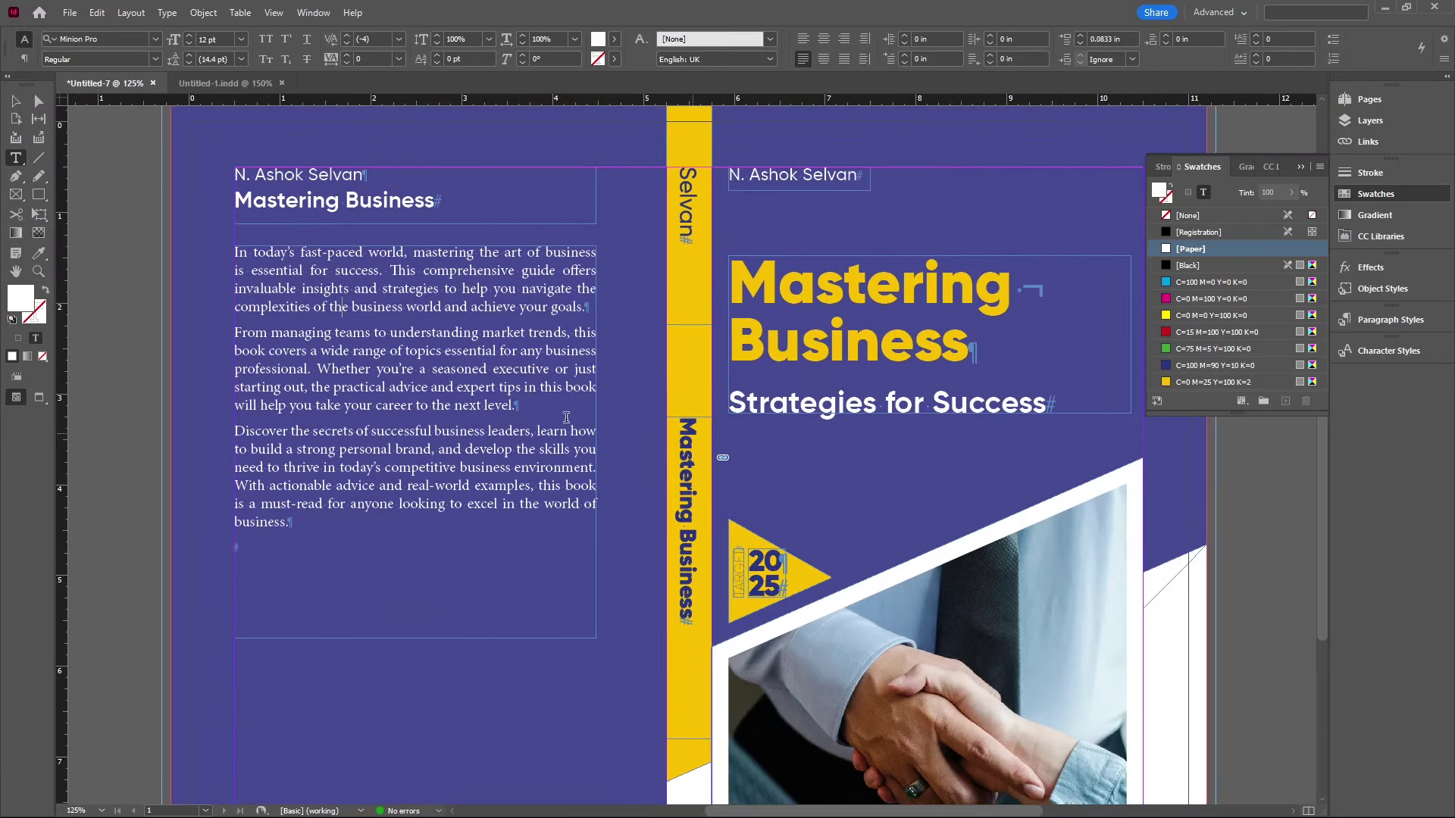
pyautogui.scroll(-1, 481, 383)
pyautogui.scroll(3, 464, 441)
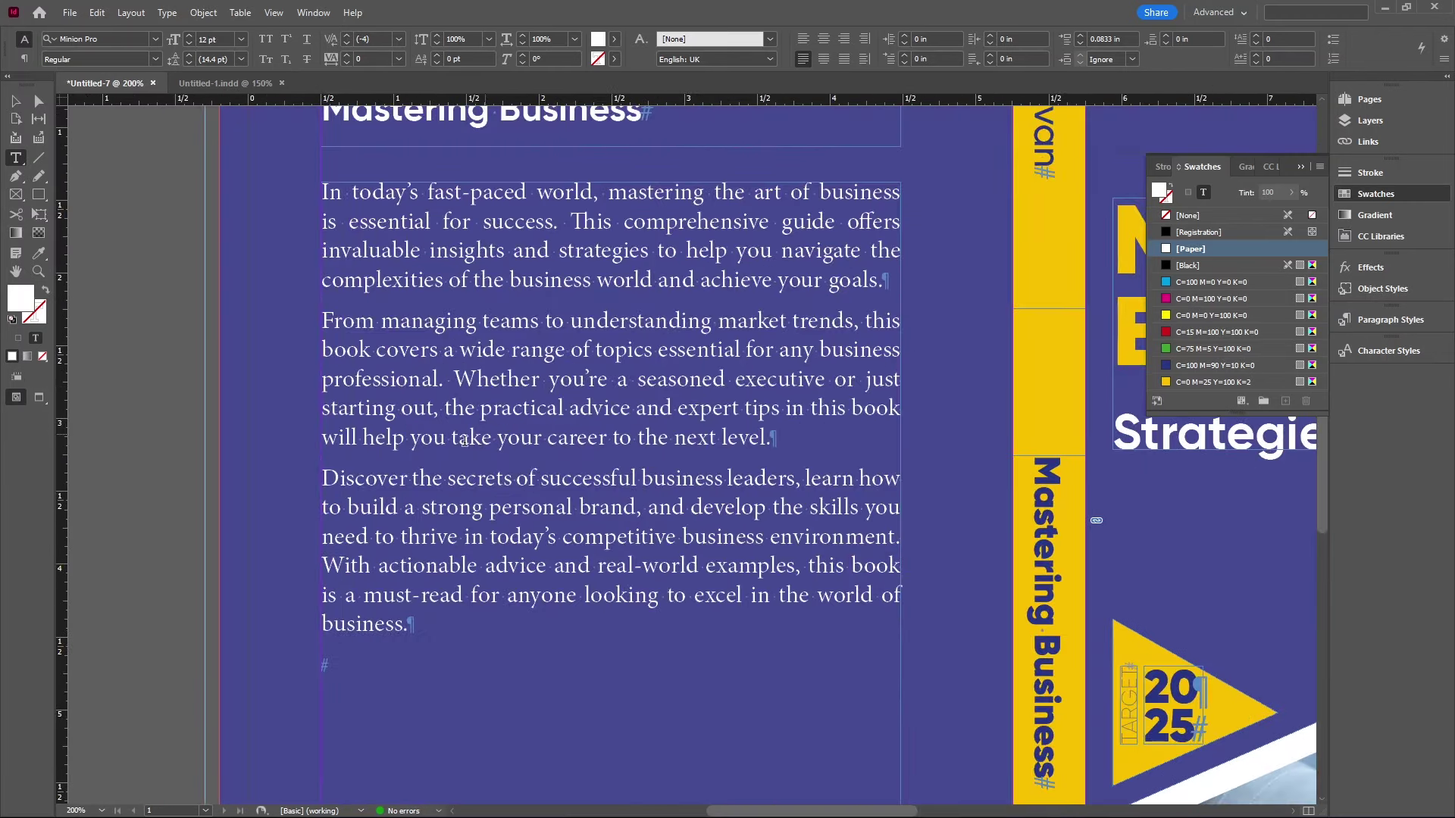
# Step: Select text across the three blurb paragraphs and set their space before to 6 pt (0.0833 in)
pyautogui.moveTo(411, 250); pyautogui.dragTo(577, 519)
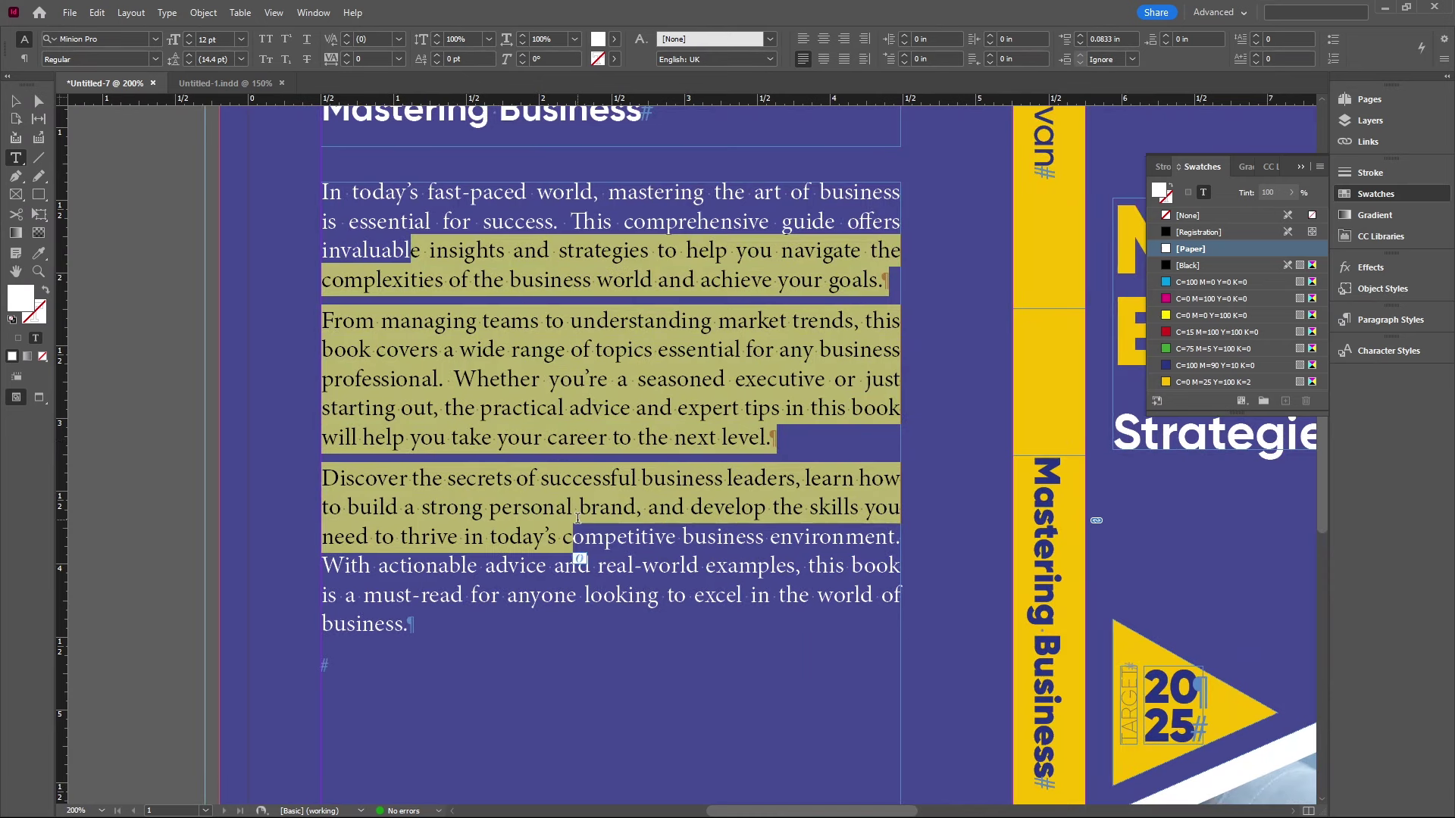
pyautogui.hotkey('ctrl', 'alt', 't')
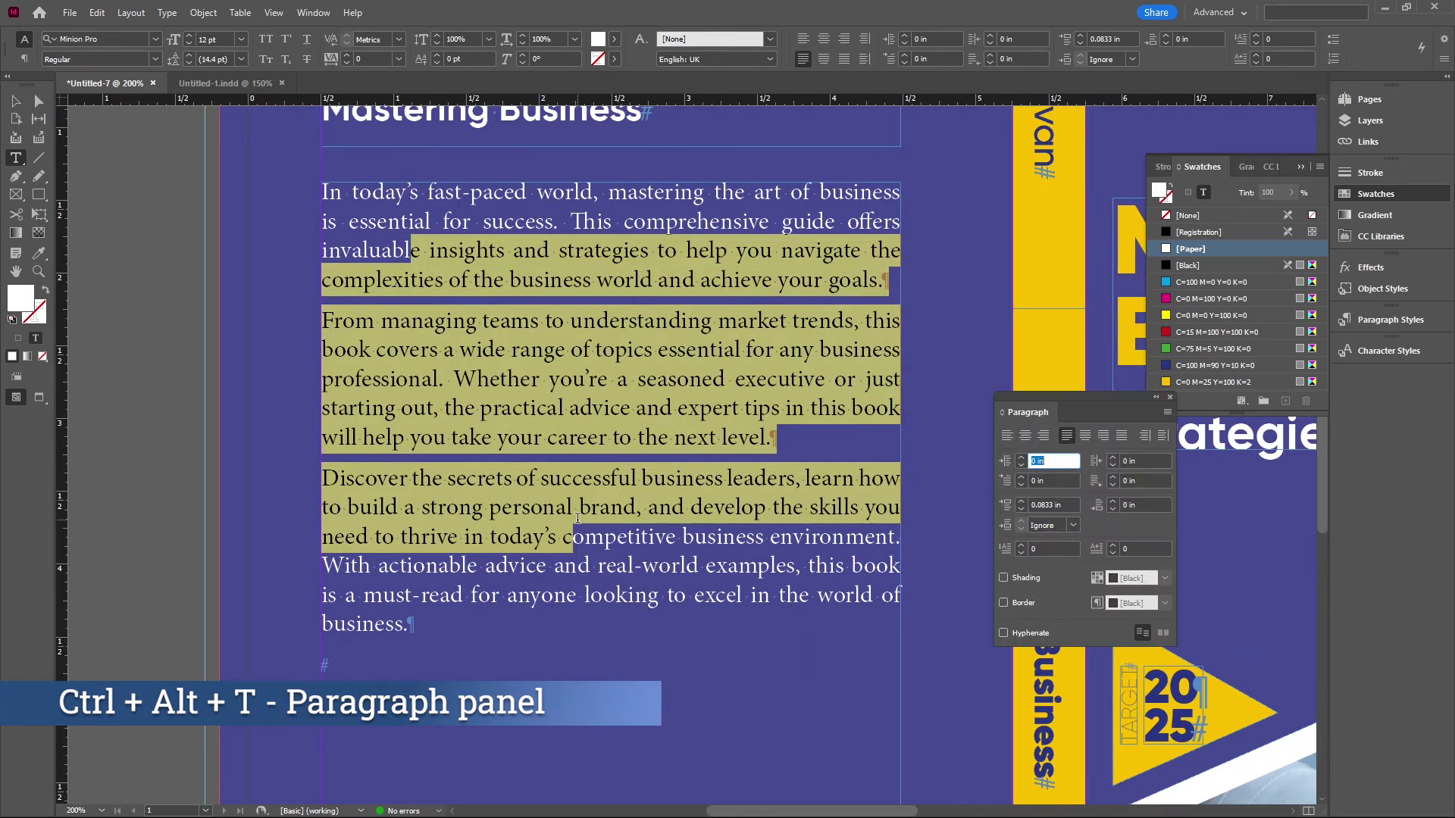
pyautogui.click(1068, 506)
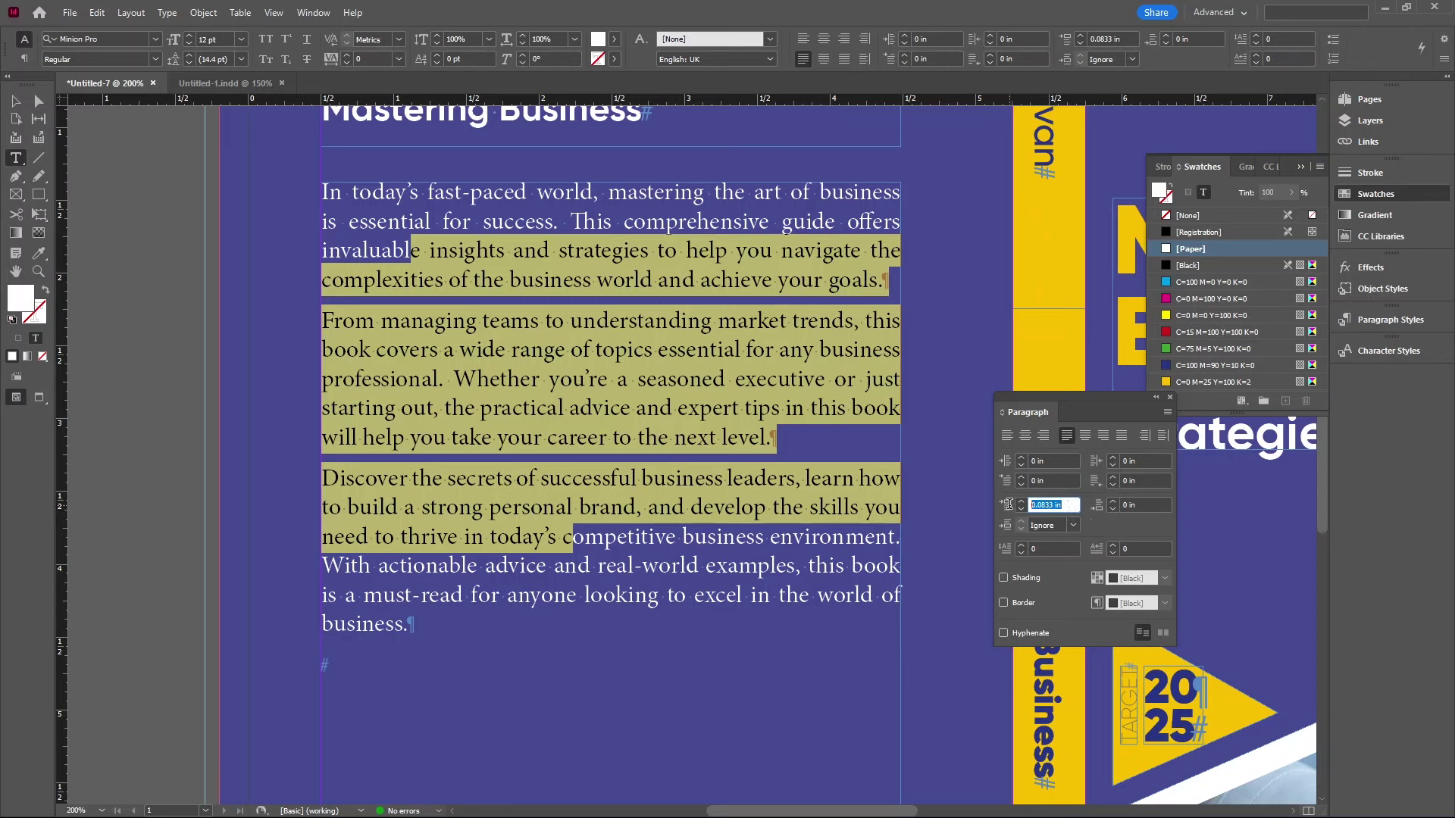
pyautogui.write('6')
pyautogui.press('Tab')
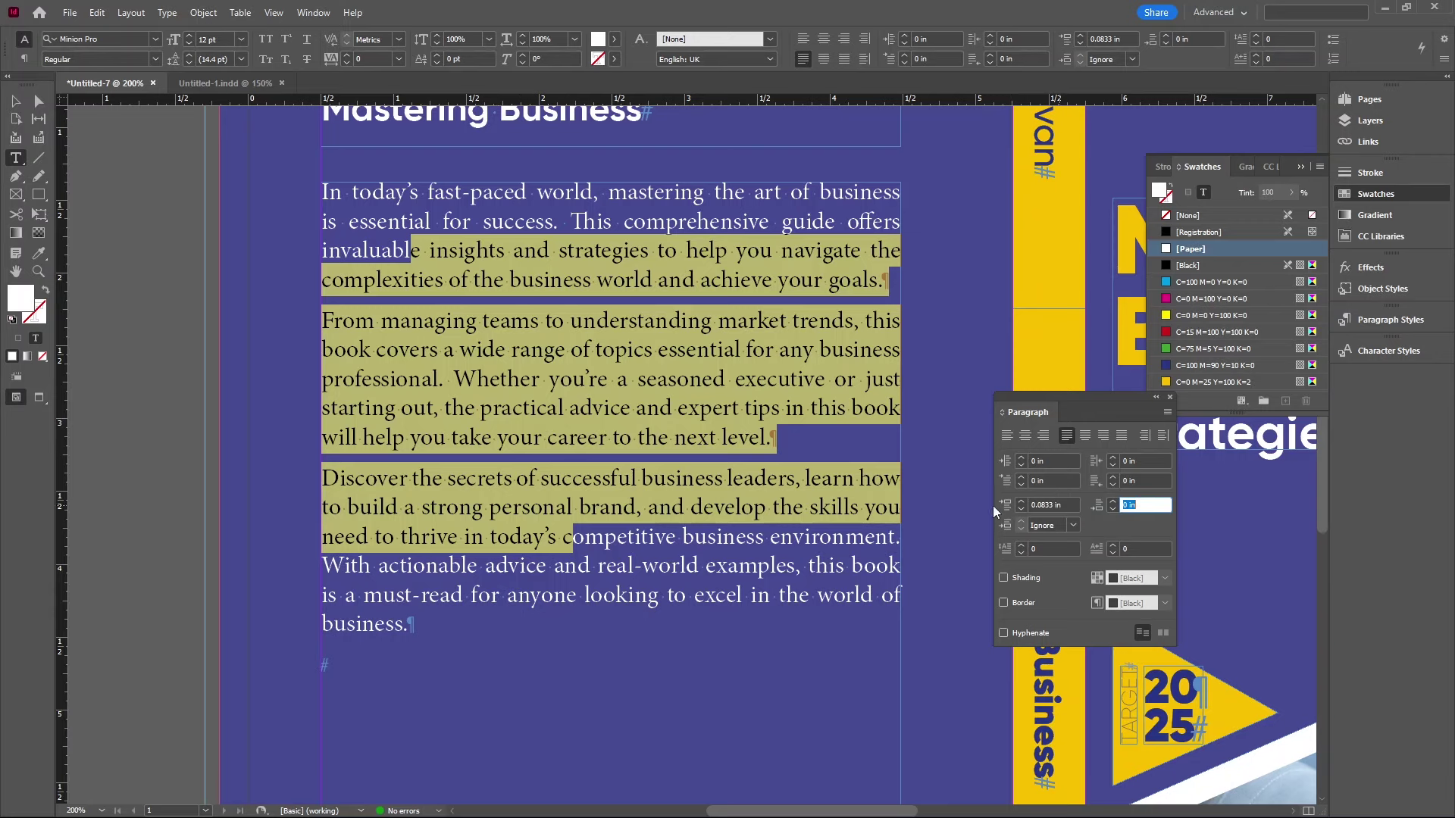
# Step: Set the space before of the blurb's last paragraph, "Discover the secrets", to 12 pt
pyautogui.click(528, 477)
pyautogui.scroll(-1, 485, 561)
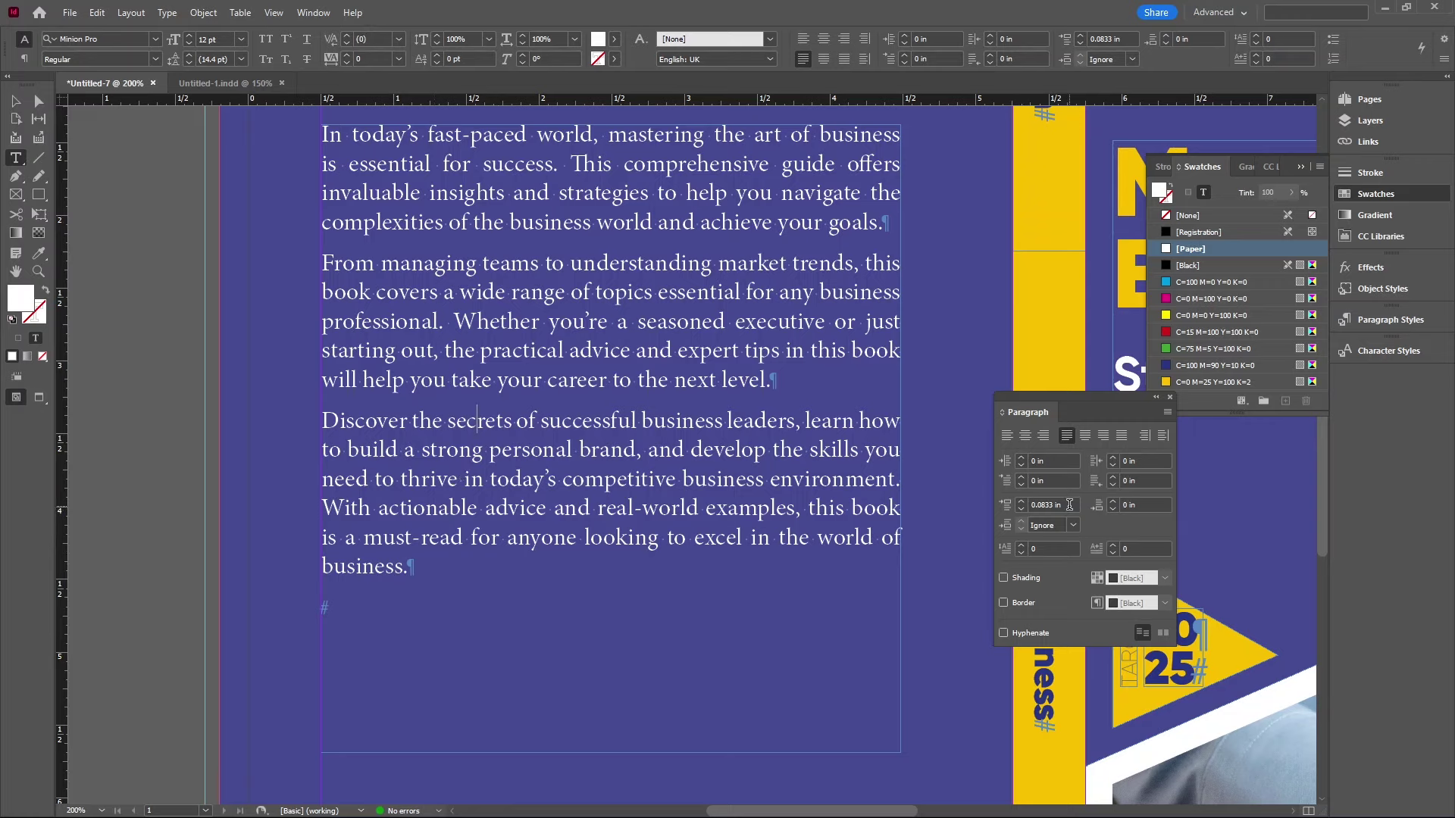
pyautogui.click(1019, 504)
pyautogui.write('12 pt')
pyautogui.press('Tab')
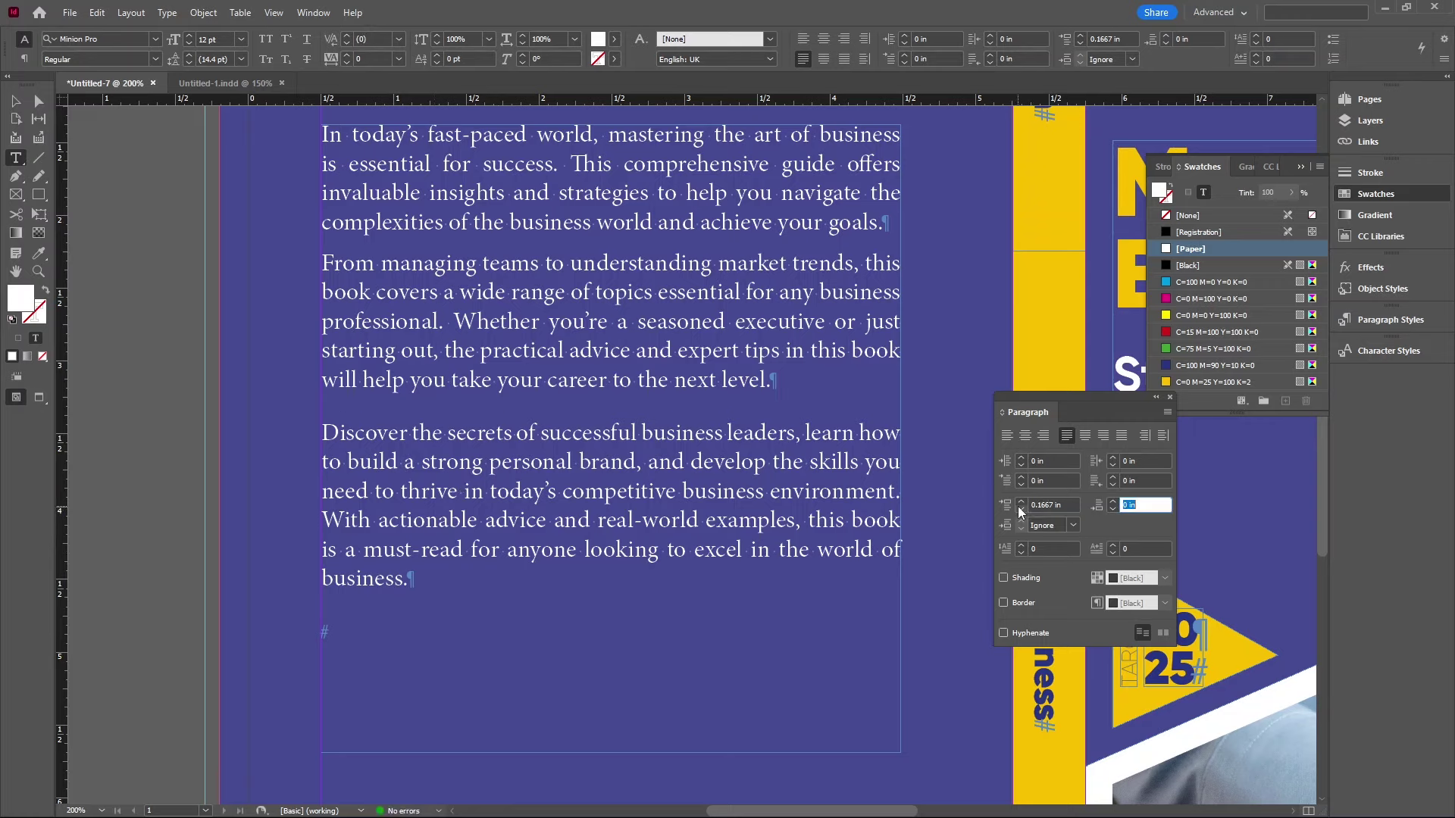
pyautogui.scroll(2, 539, 428)
pyautogui.scroll(1, 493, 503)
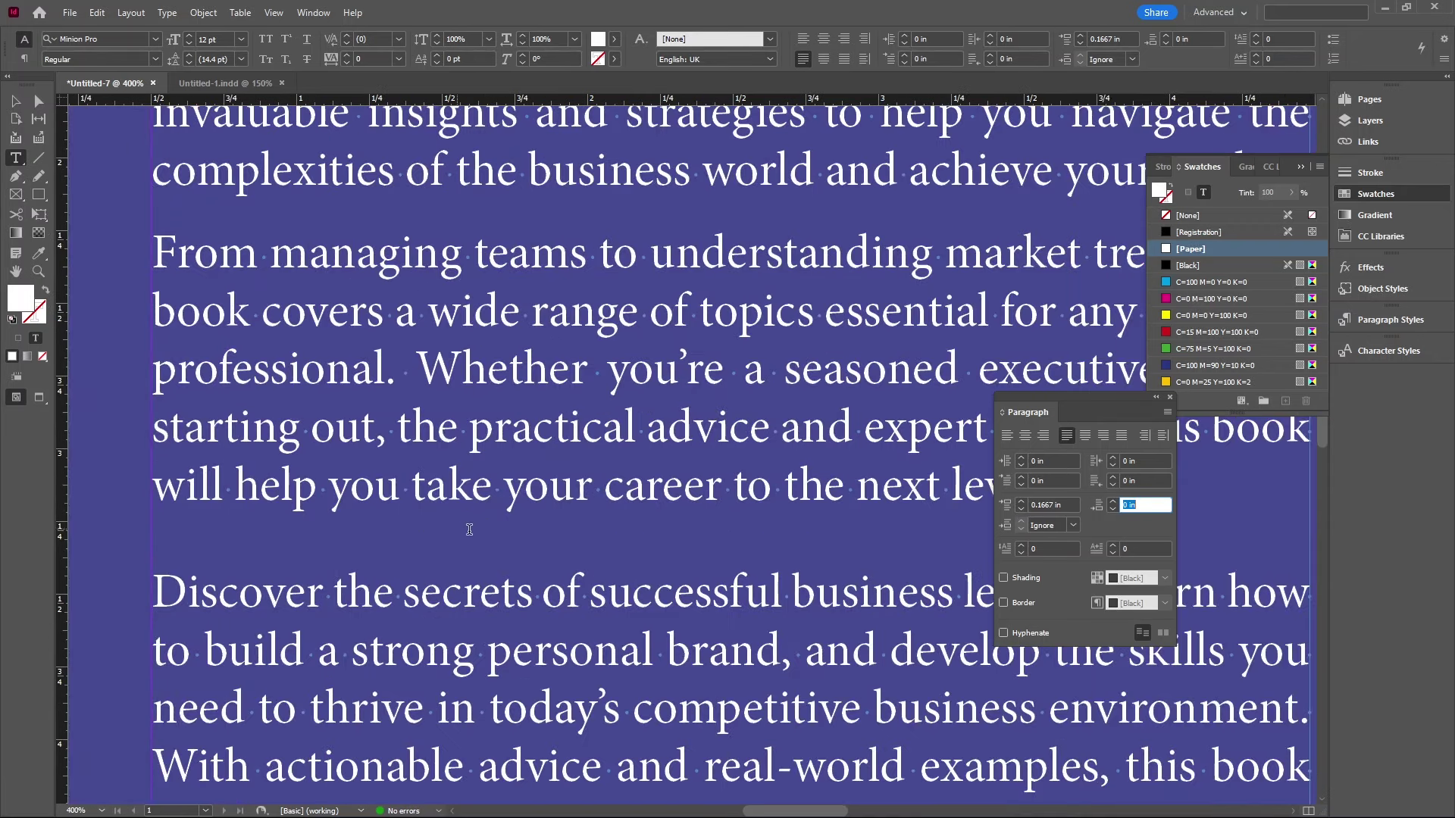
pyautogui.hotkey('ctrl', '-')
pyautogui.hotkey('ctrl', '-')
pyautogui.hotkey('ctrl', '-')
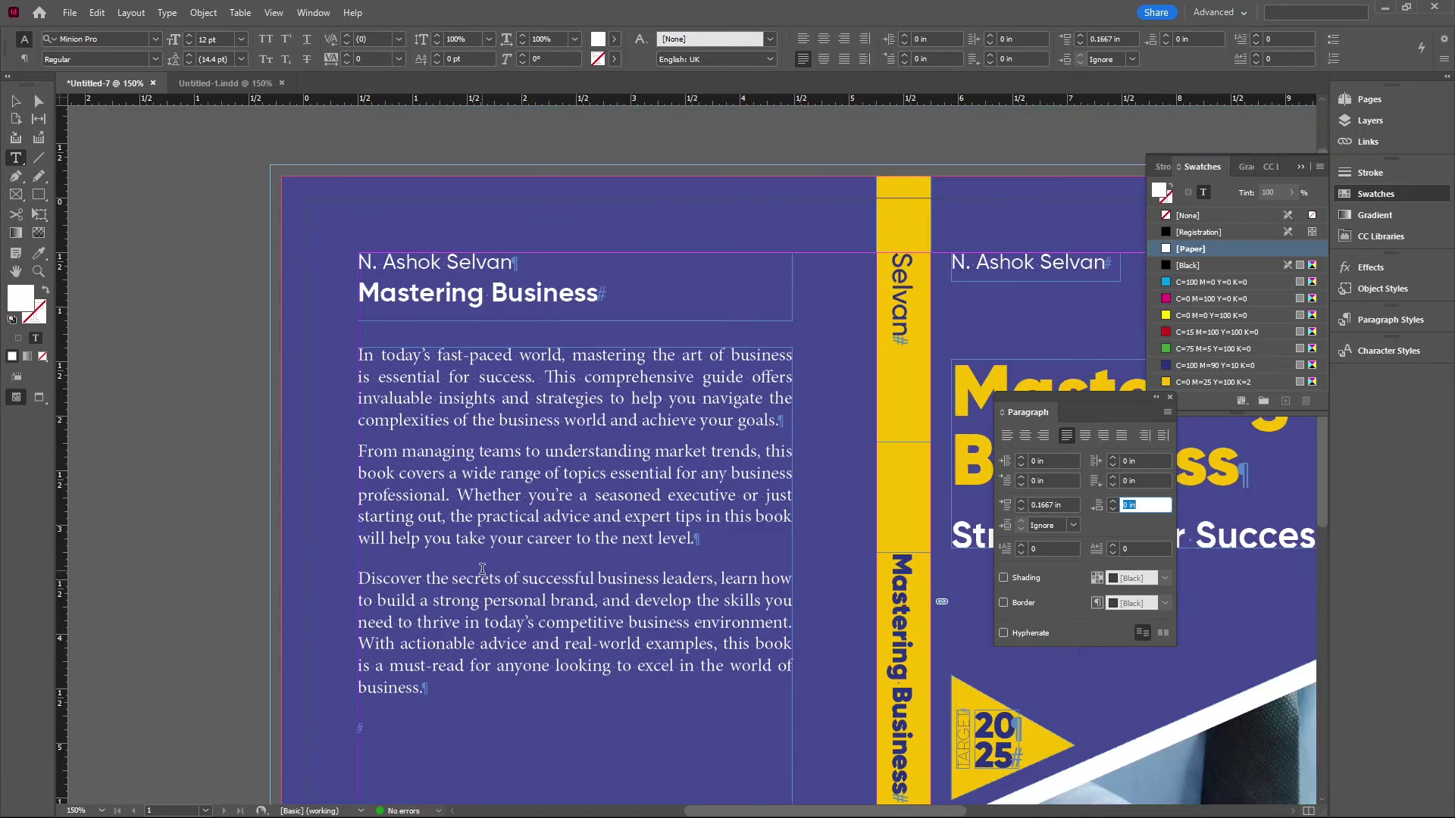
# Step: Check the gap above the last blurb paragraph and undo its spacing change
pyautogui.moveTo(439, 544); pyautogui.dragTo(501, 582)
pyautogui.hotkey('ctrl', '=')
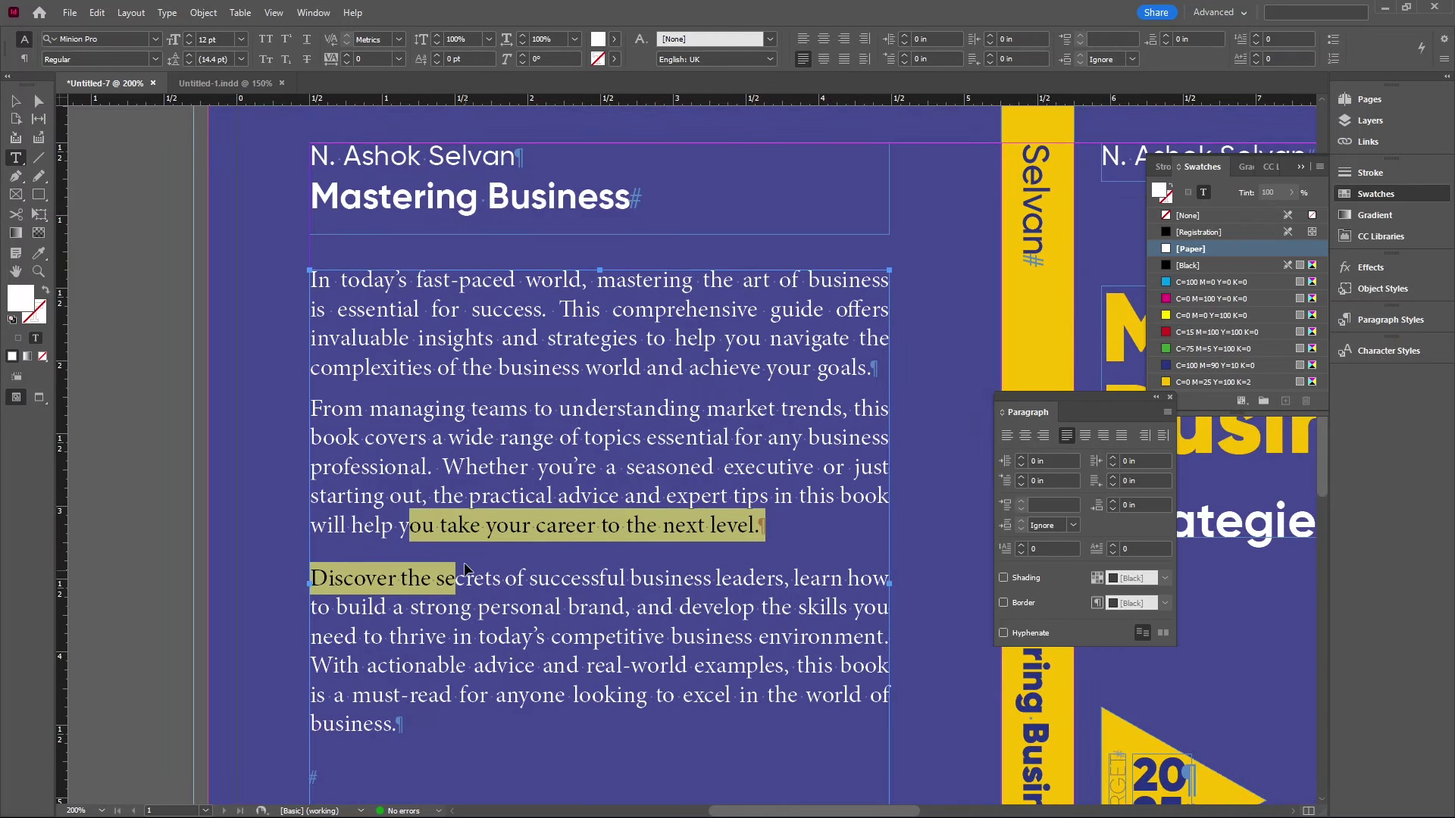
pyautogui.click(490, 573)
pyautogui.hotkey('ctrl', 'z')
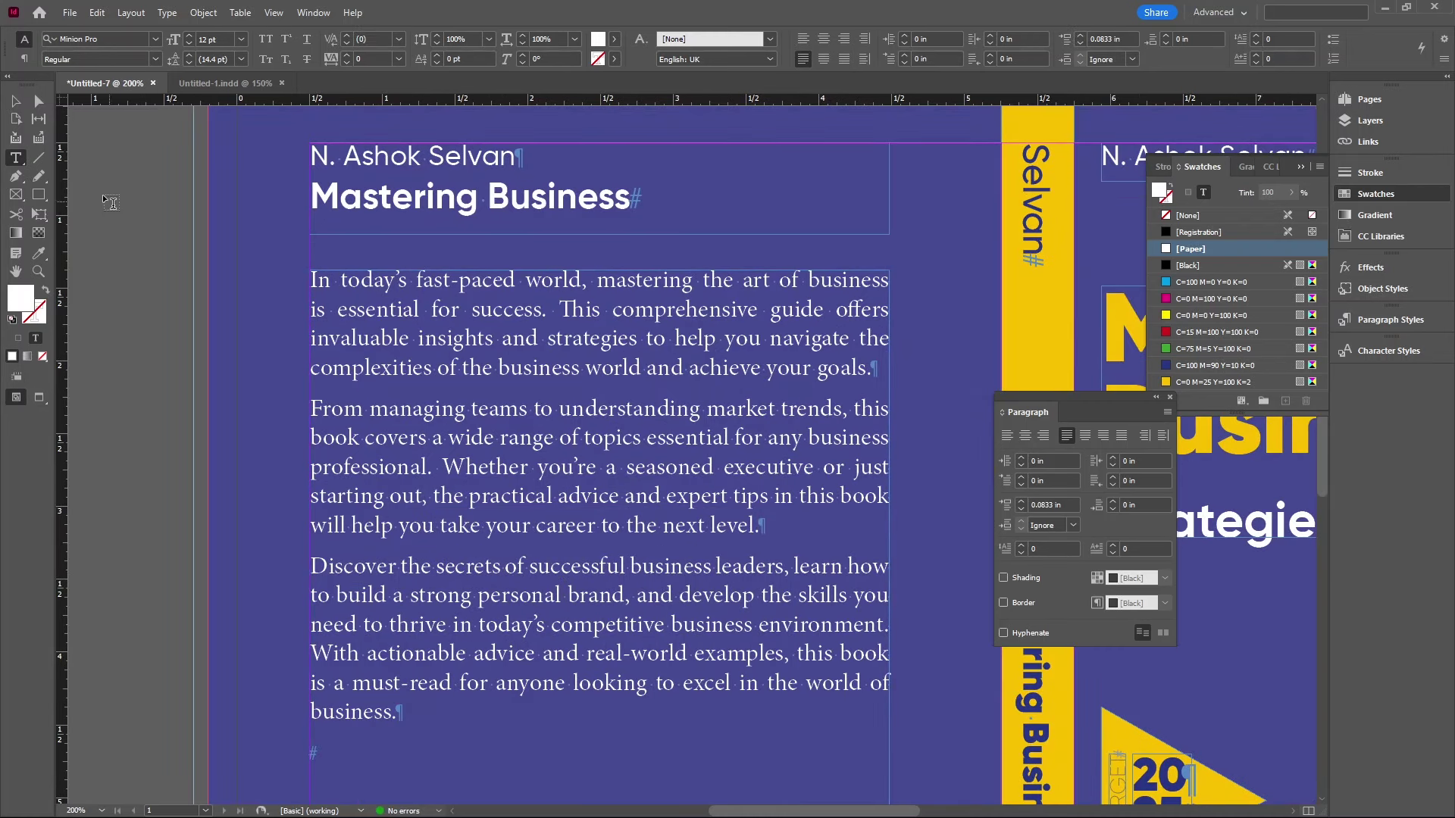
# Step: Remove the empty paragraph at the end of the blurb and deselect the text
pyautogui.scroll(-3, 410, 668)
pyautogui.moveTo(406, 597); pyautogui.dragTo(415, 605)
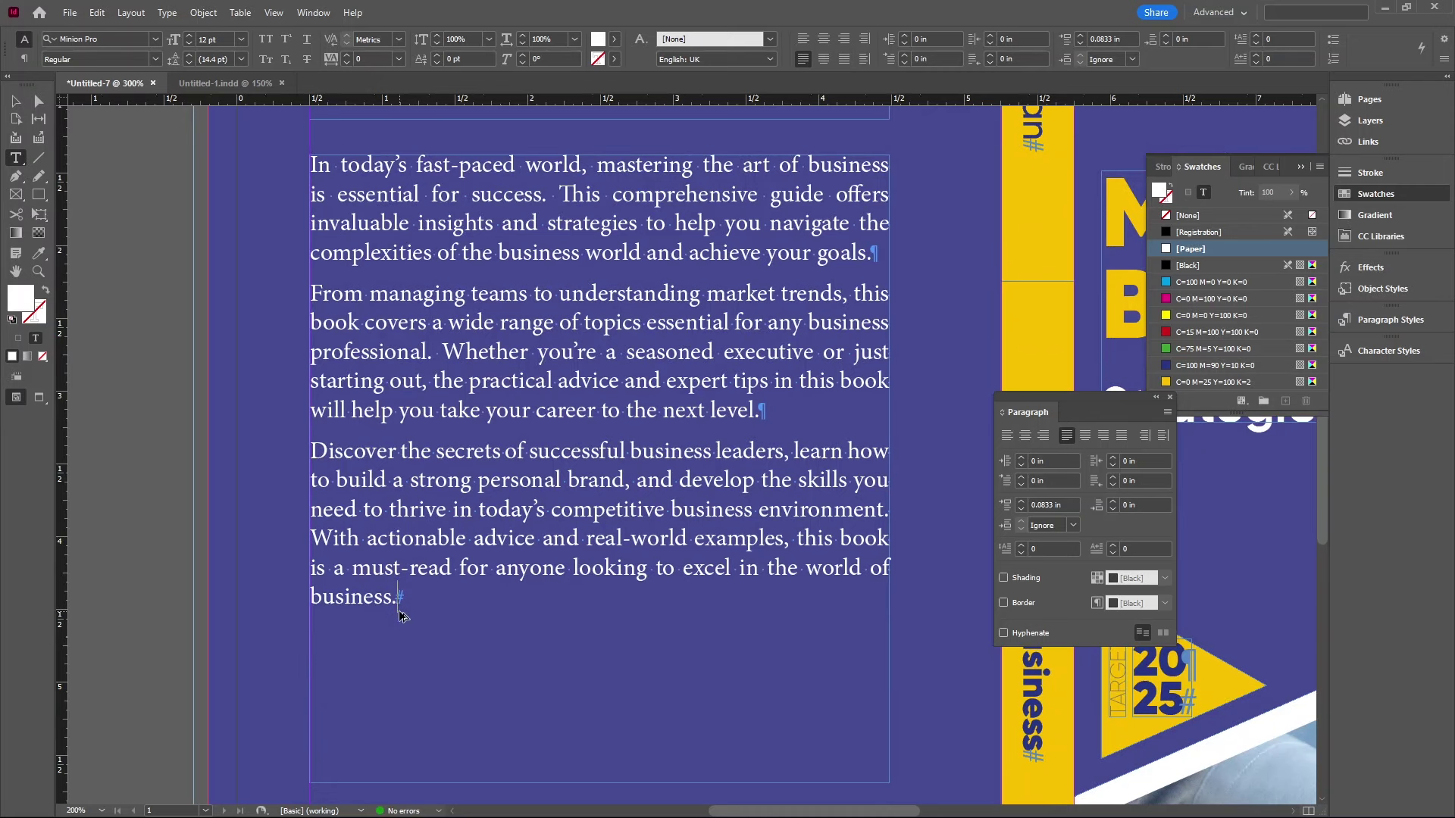
pyautogui.scroll(4, 400, 604)
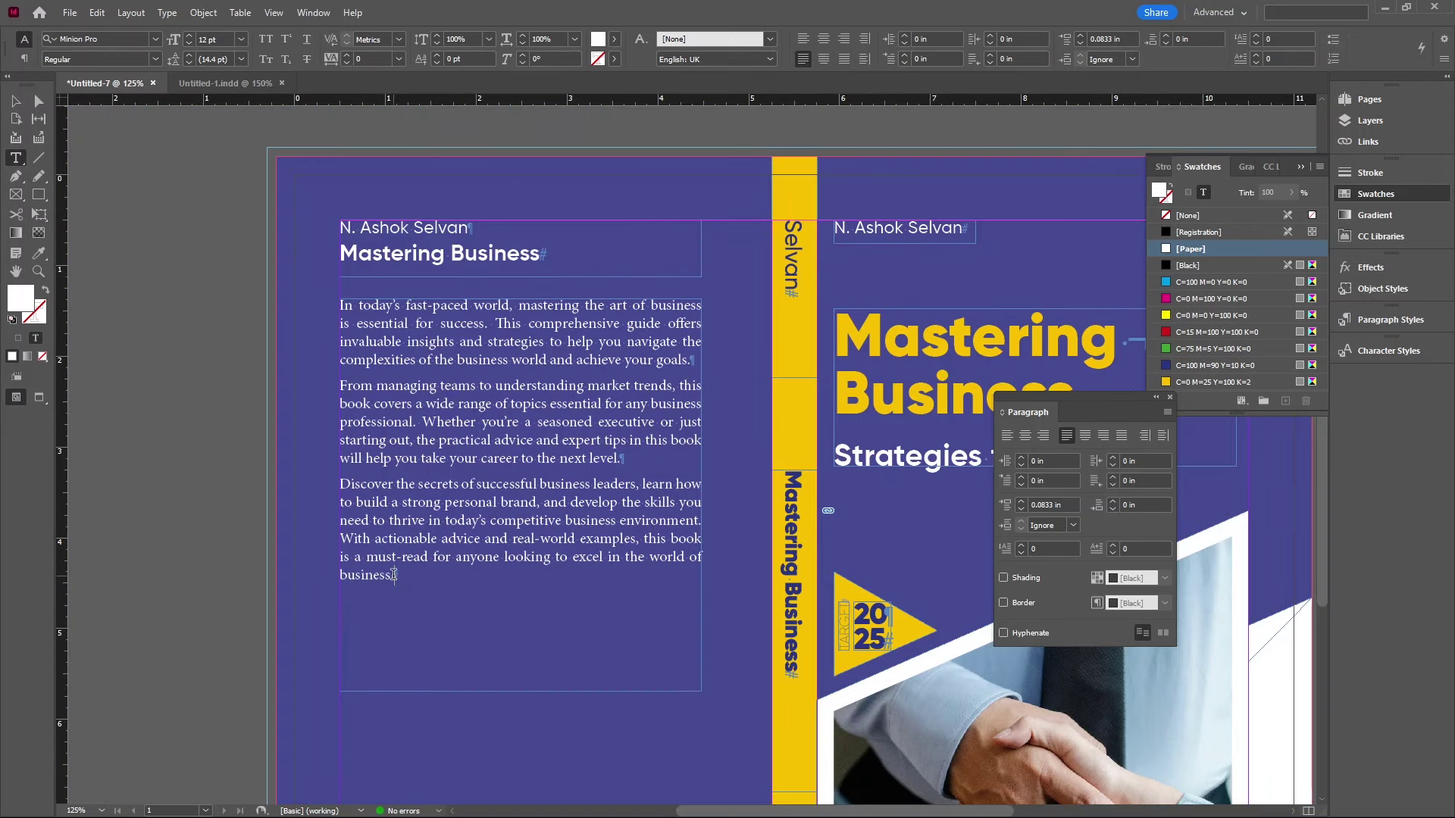
pyautogui.scroll(-6, 399, 575)
pyautogui.click(17, 108)
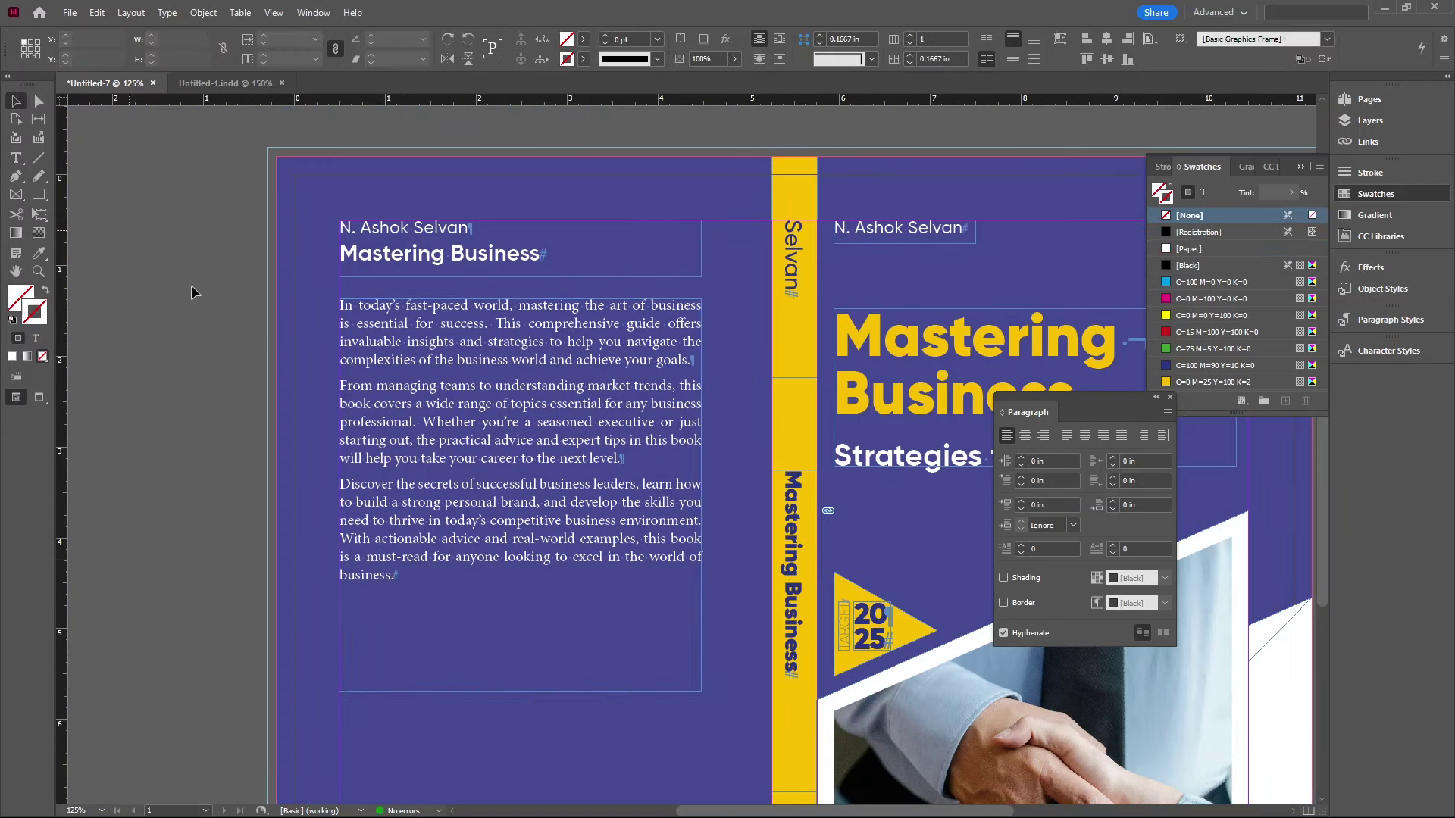
pyautogui.click(193, 293)
# Step: Replace multiple spaces with single spaces across all the back-cover blurb text, using the Multiple Space to Single Space find/change query on the selection
pyautogui.scroll(3, 621, 529)
pyautogui.scroll(-1, 720, 562)
pyautogui.doubleClick(409, 402)
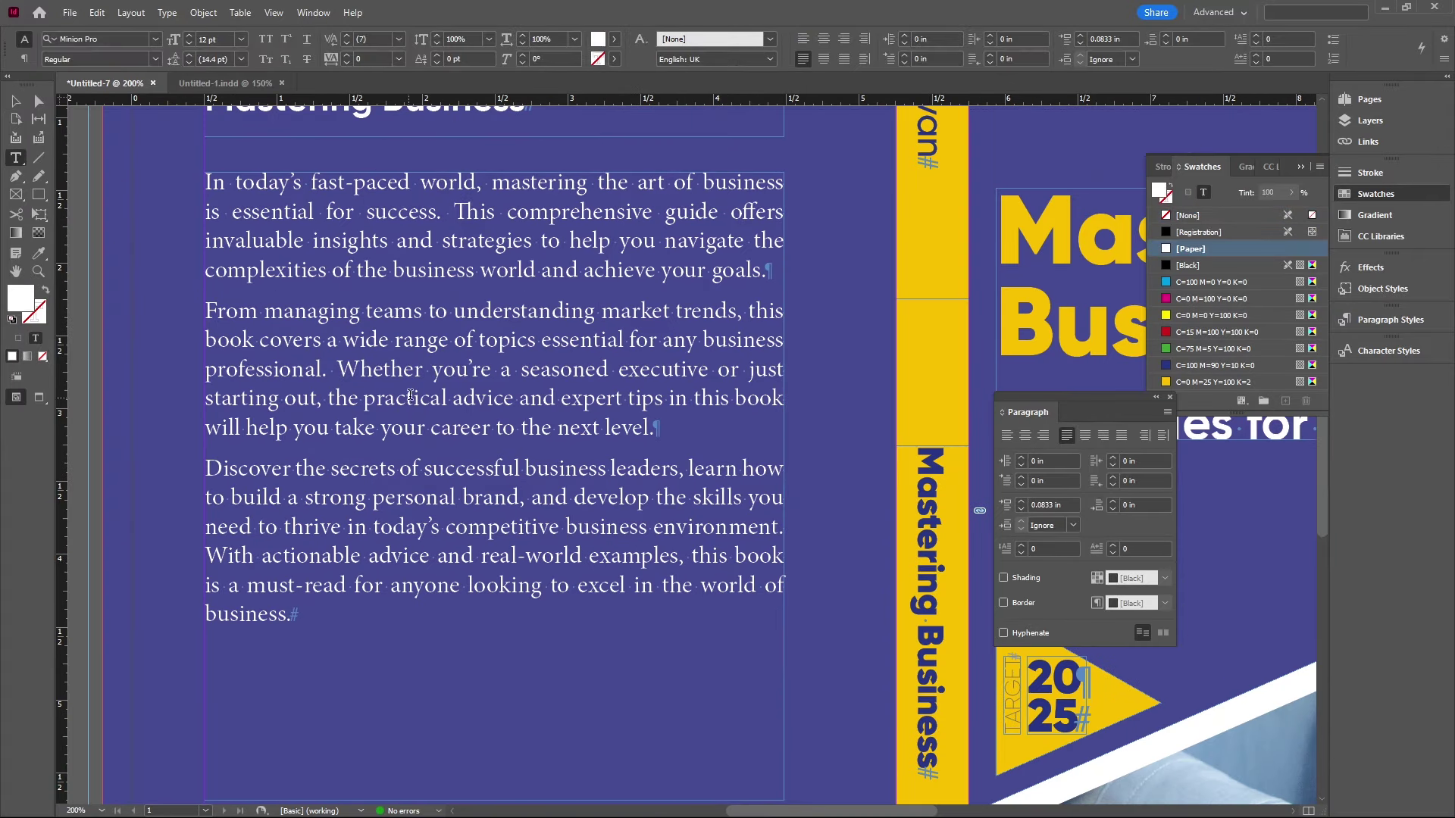
pyautogui.hotkey('ctrl', 'a')
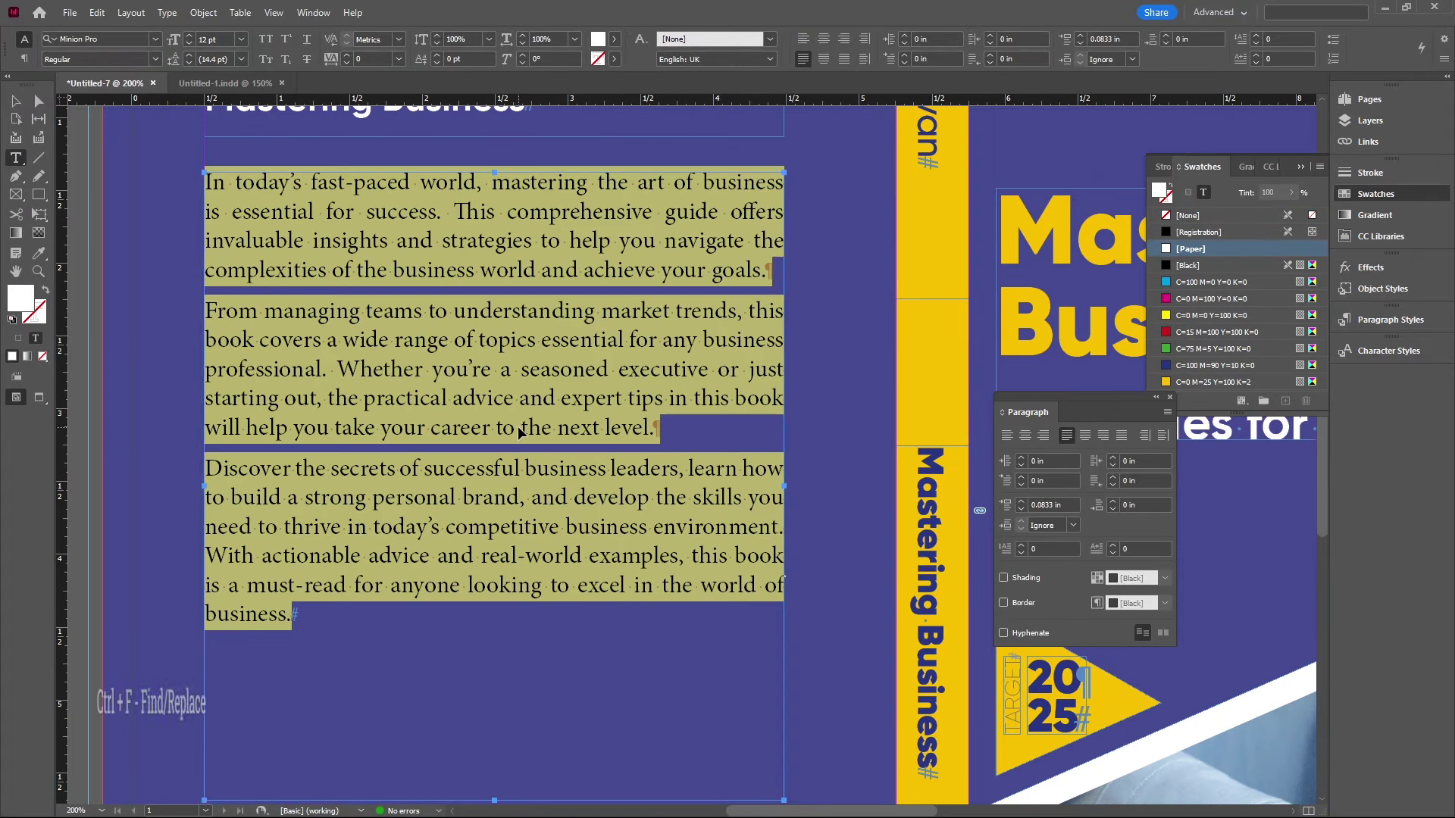
pyautogui.hotkey('ctrl', 'f')
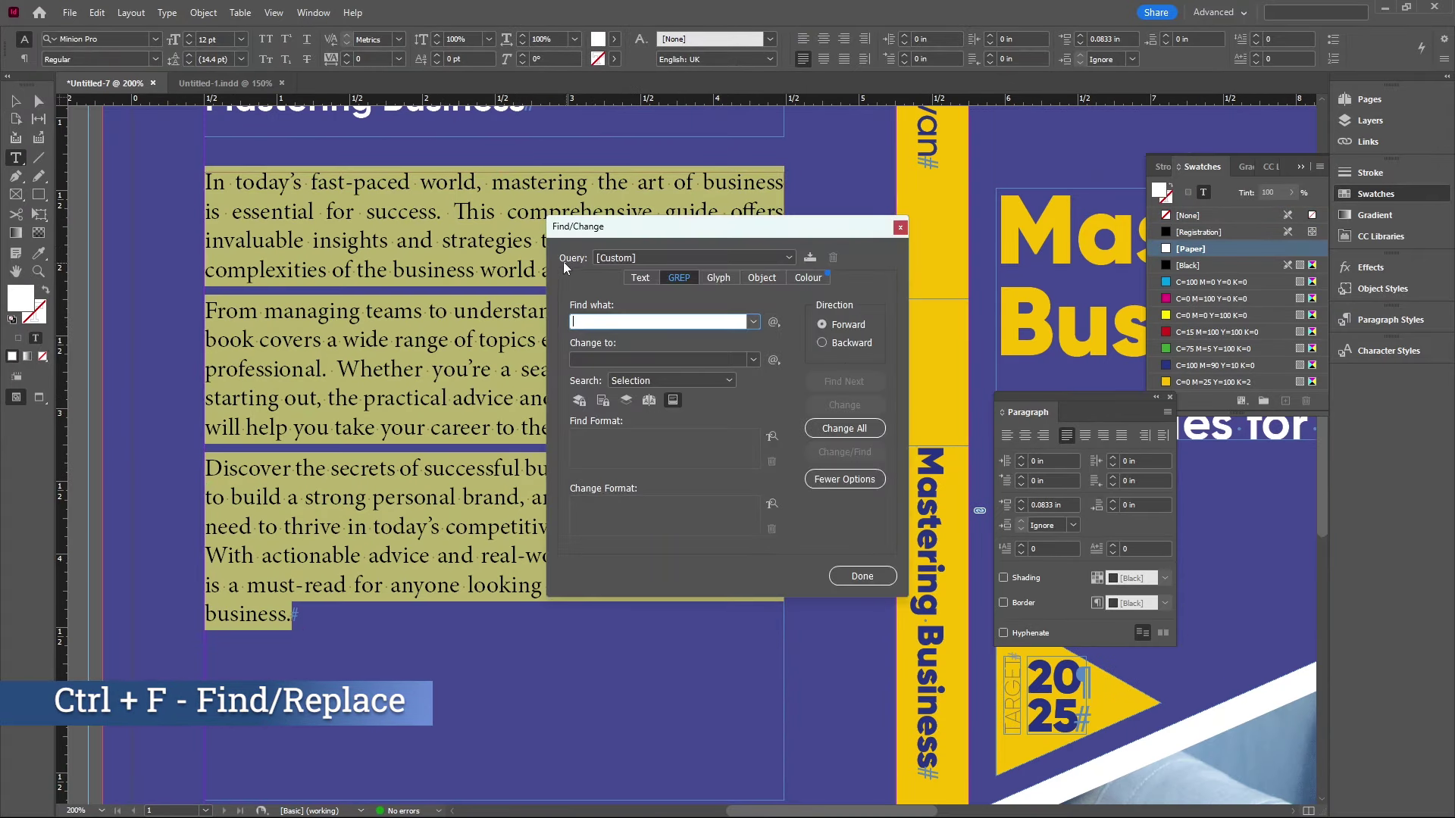
pyautogui.click(692, 259)
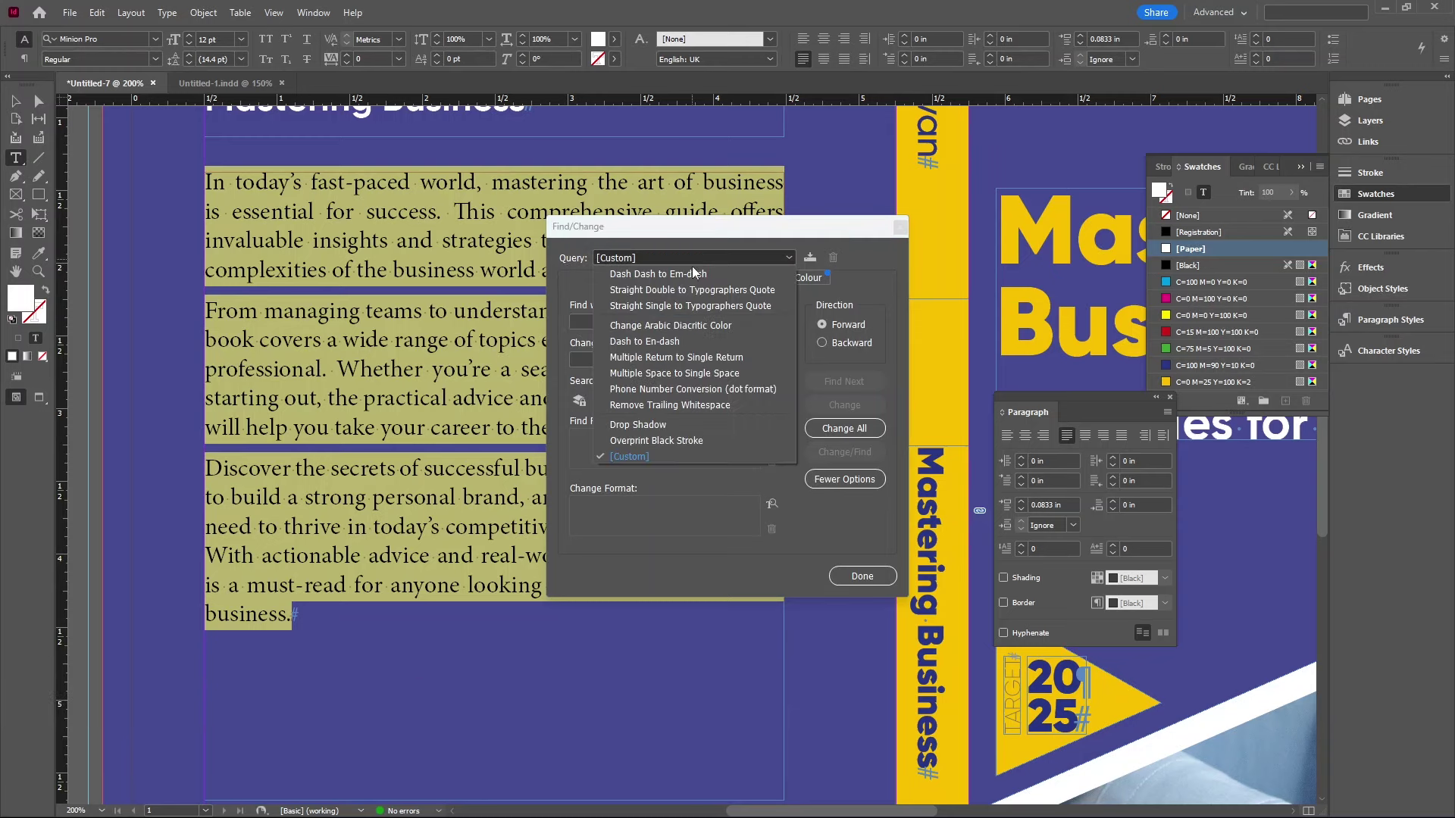
pyautogui.click(680, 375)
pyautogui.click(843, 430)
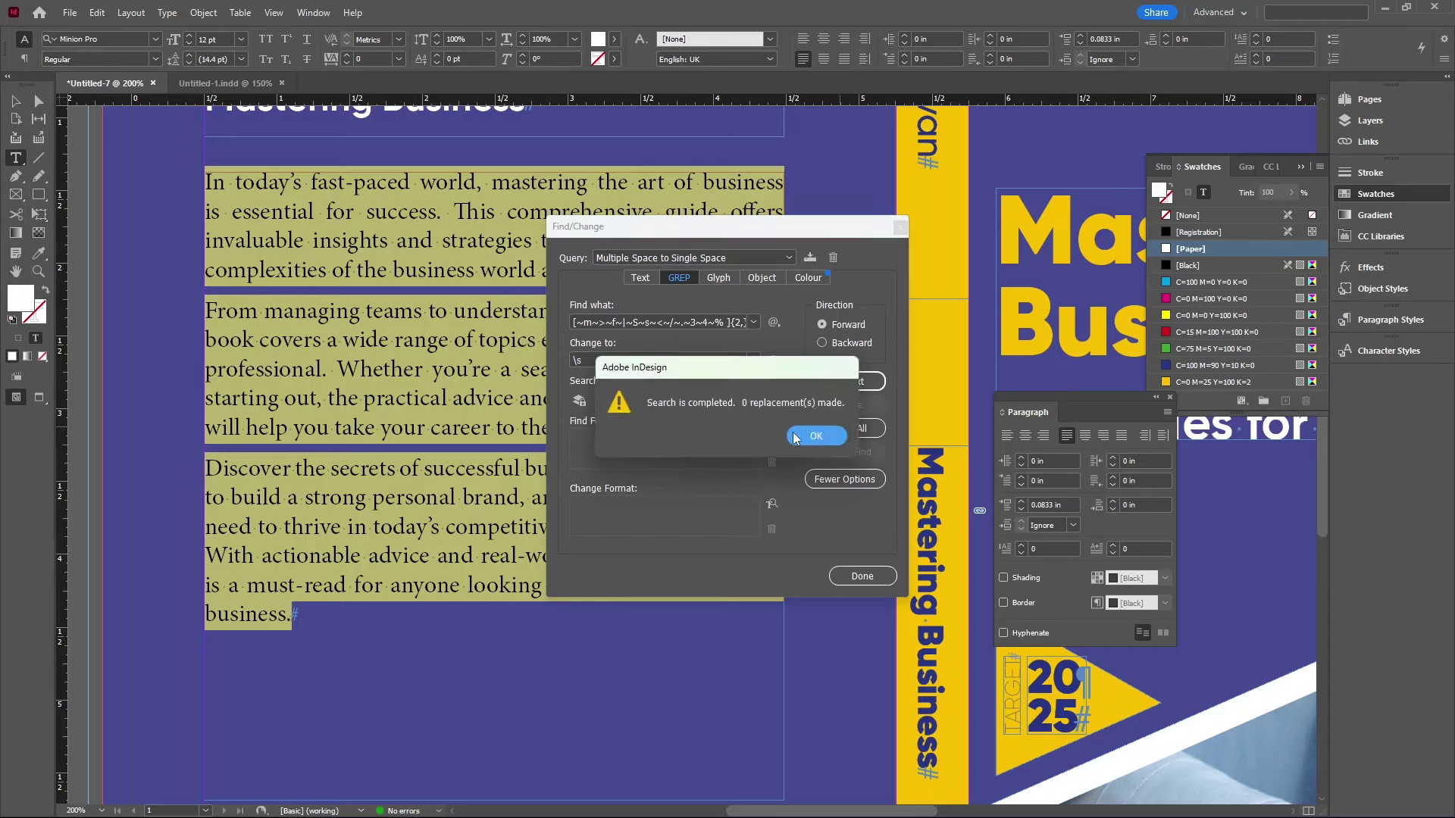
pyautogui.click(814, 436)
# Step: Run the Multiple Return to Single Return query on the whole blurb selection, then finish Find/Change and leave text editing
pyautogui.click(723, 260)
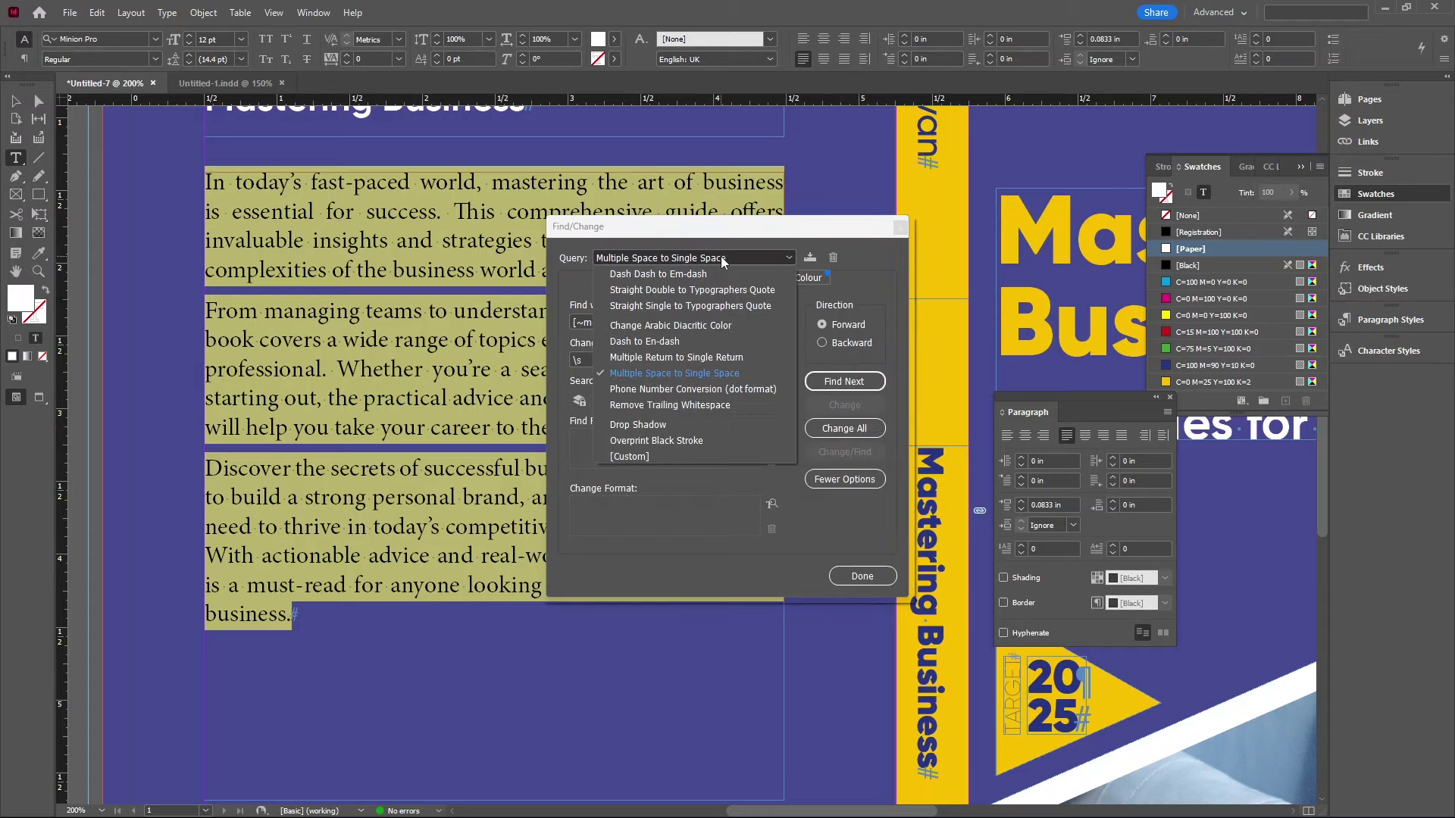
pyautogui.click(666, 358)
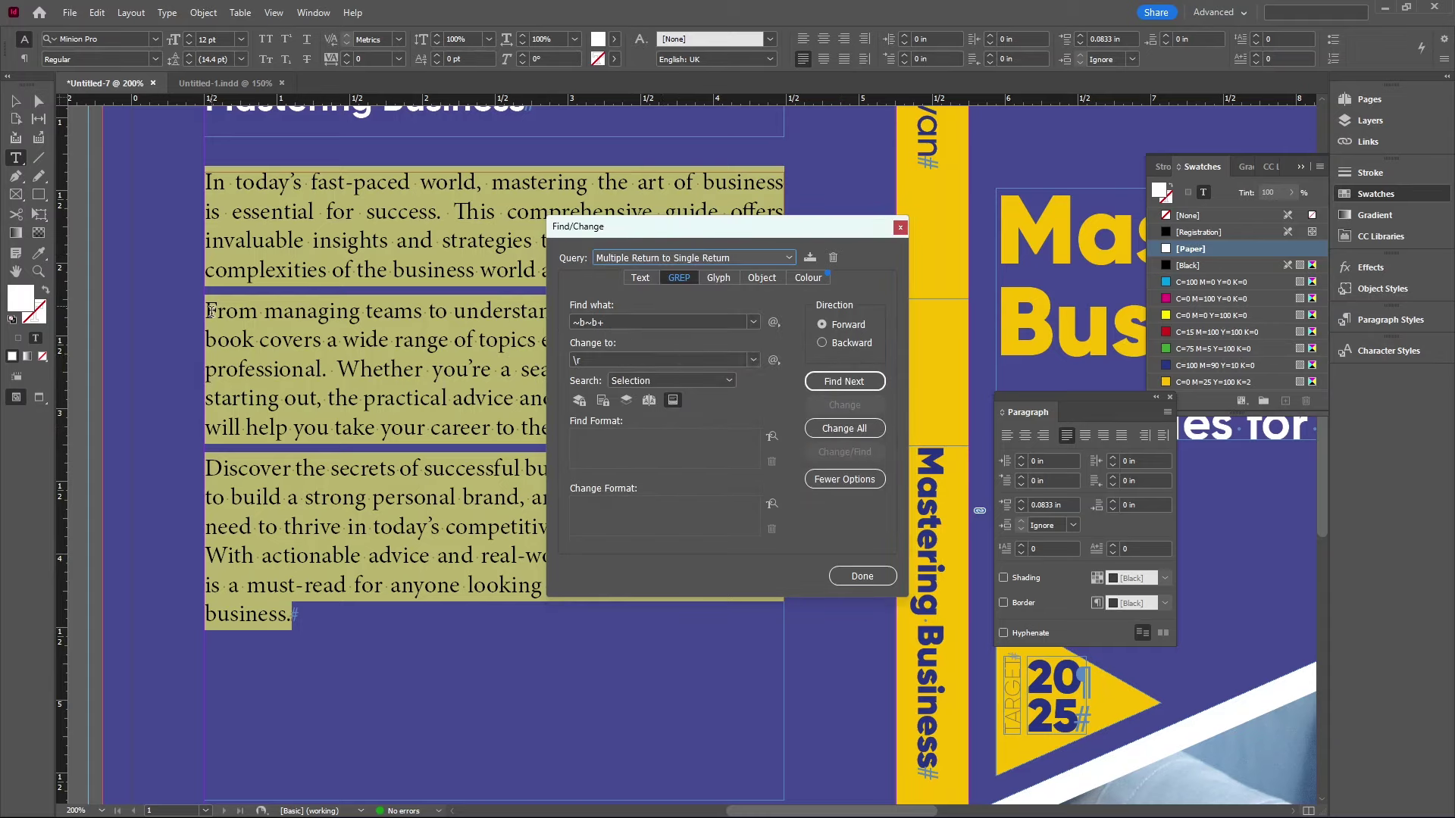
pyautogui.click(827, 428)
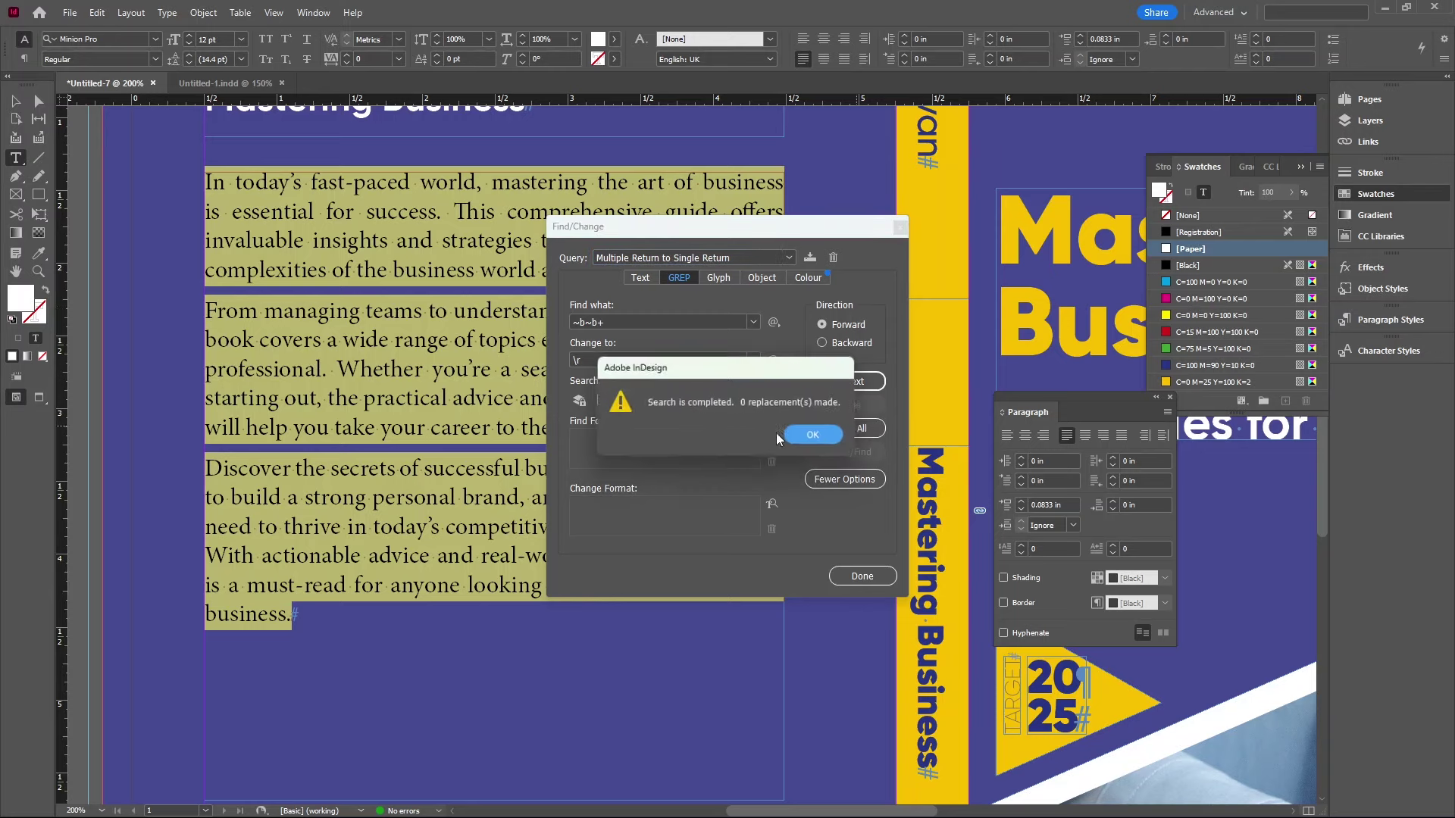
pyautogui.click(816, 436)
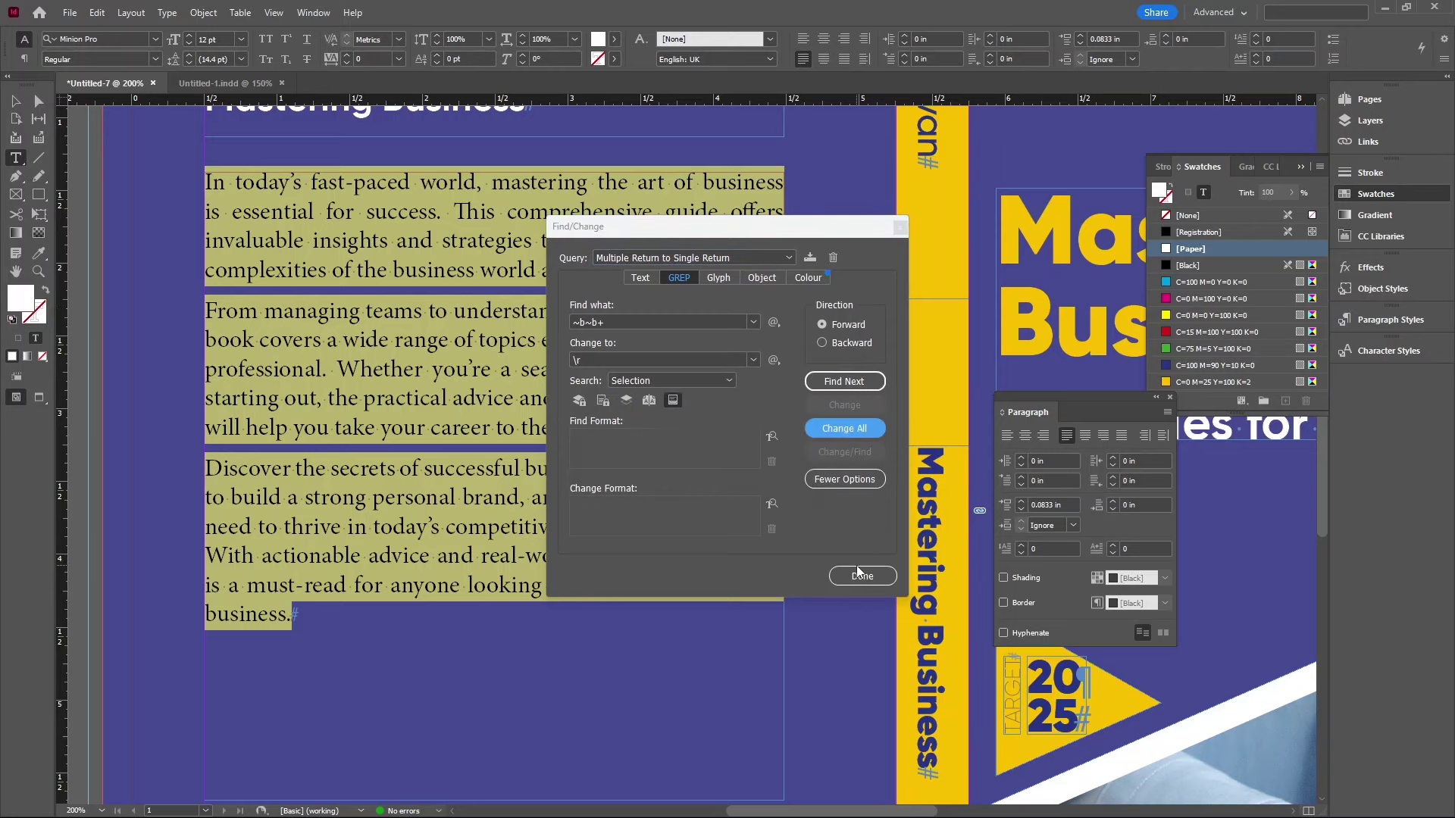
pyautogui.click(862, 576)
pyautogui.press('Escape')
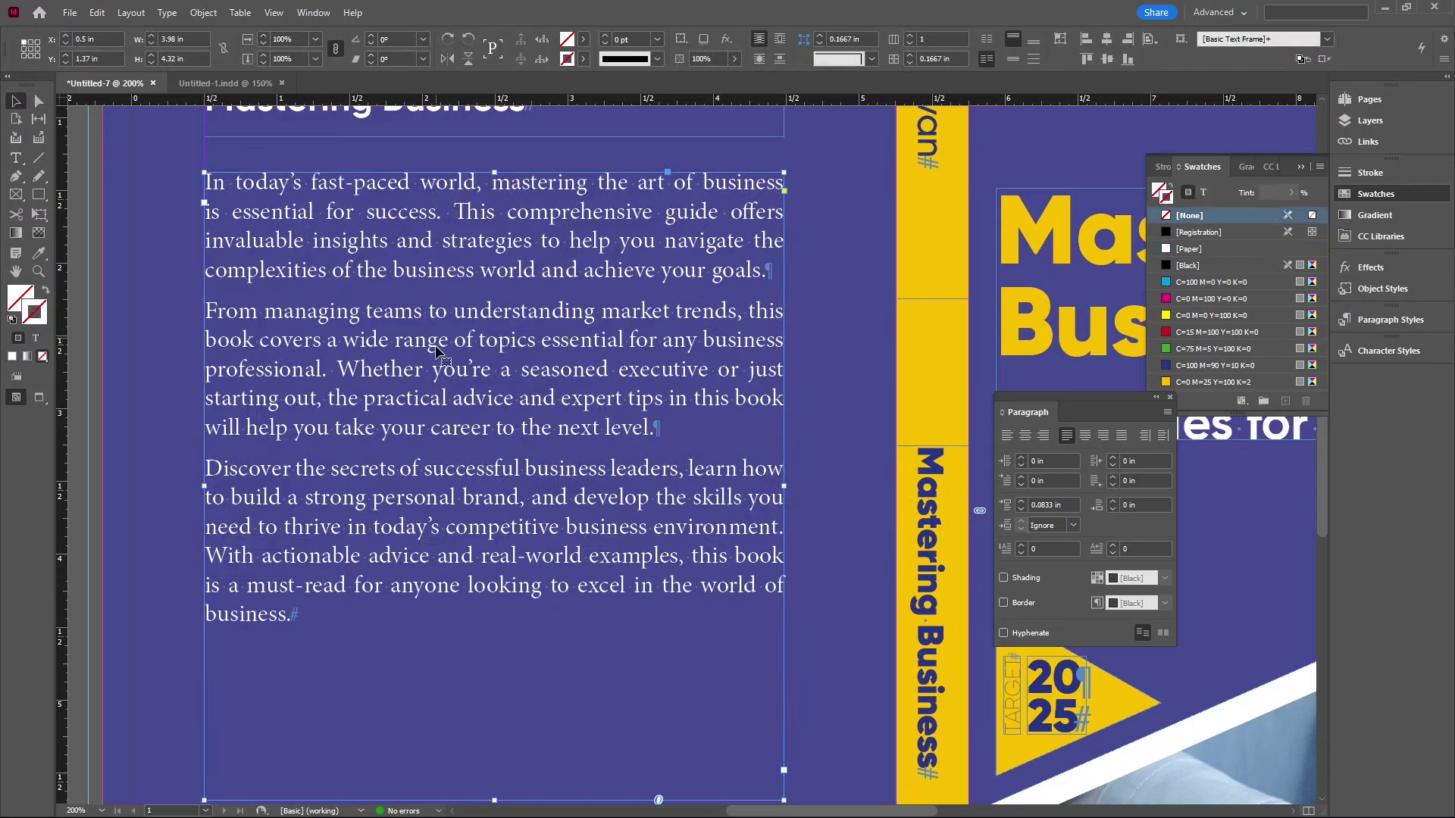
# Step: Close the floating Paragraph settings and deselect the blurb text frame
pyautogui.scroll(-2, 371, 409)
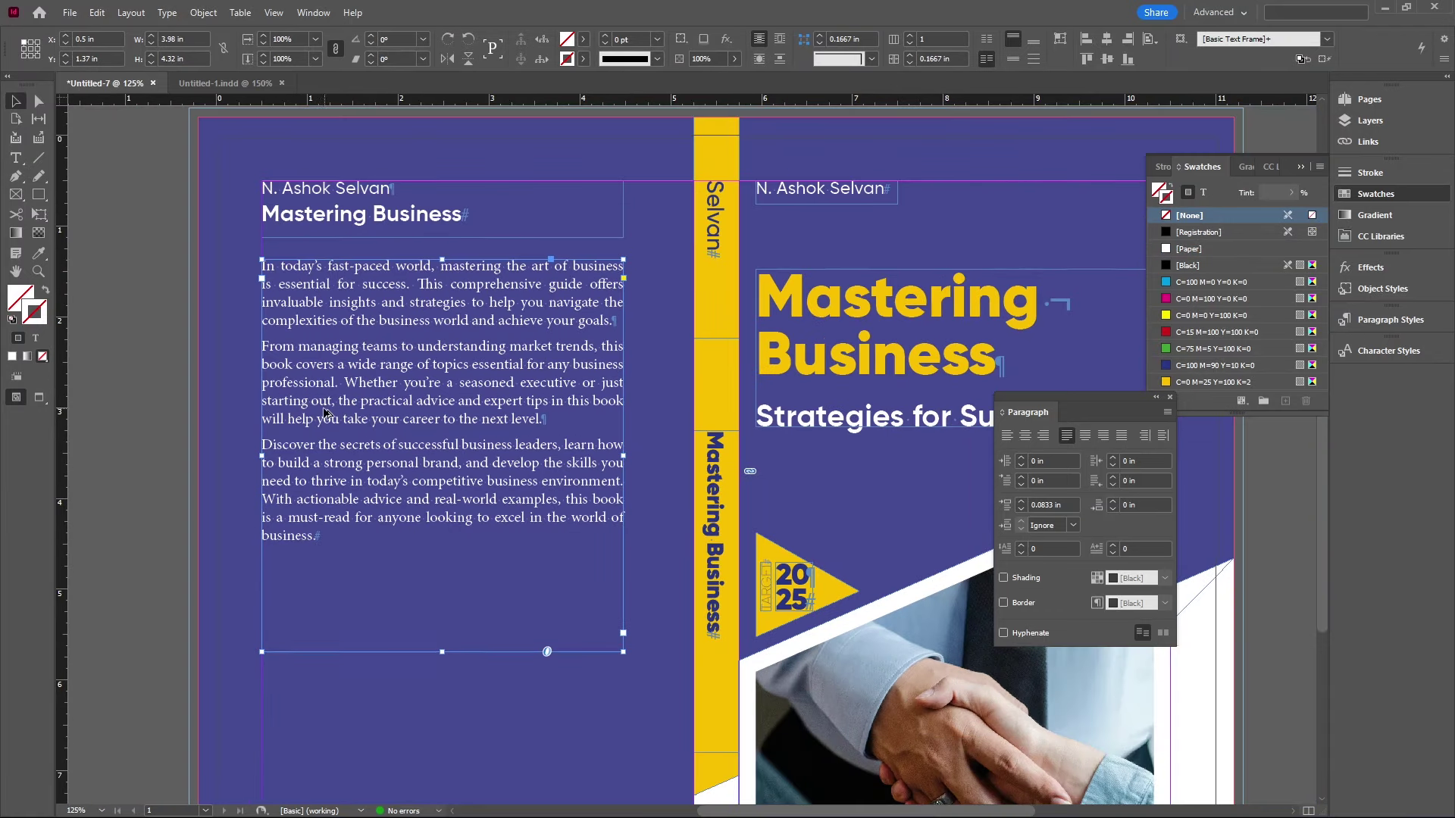
pyautogui.scroll(-2, 285, 412)
pyautogui.hscroll(1, 724, 392)
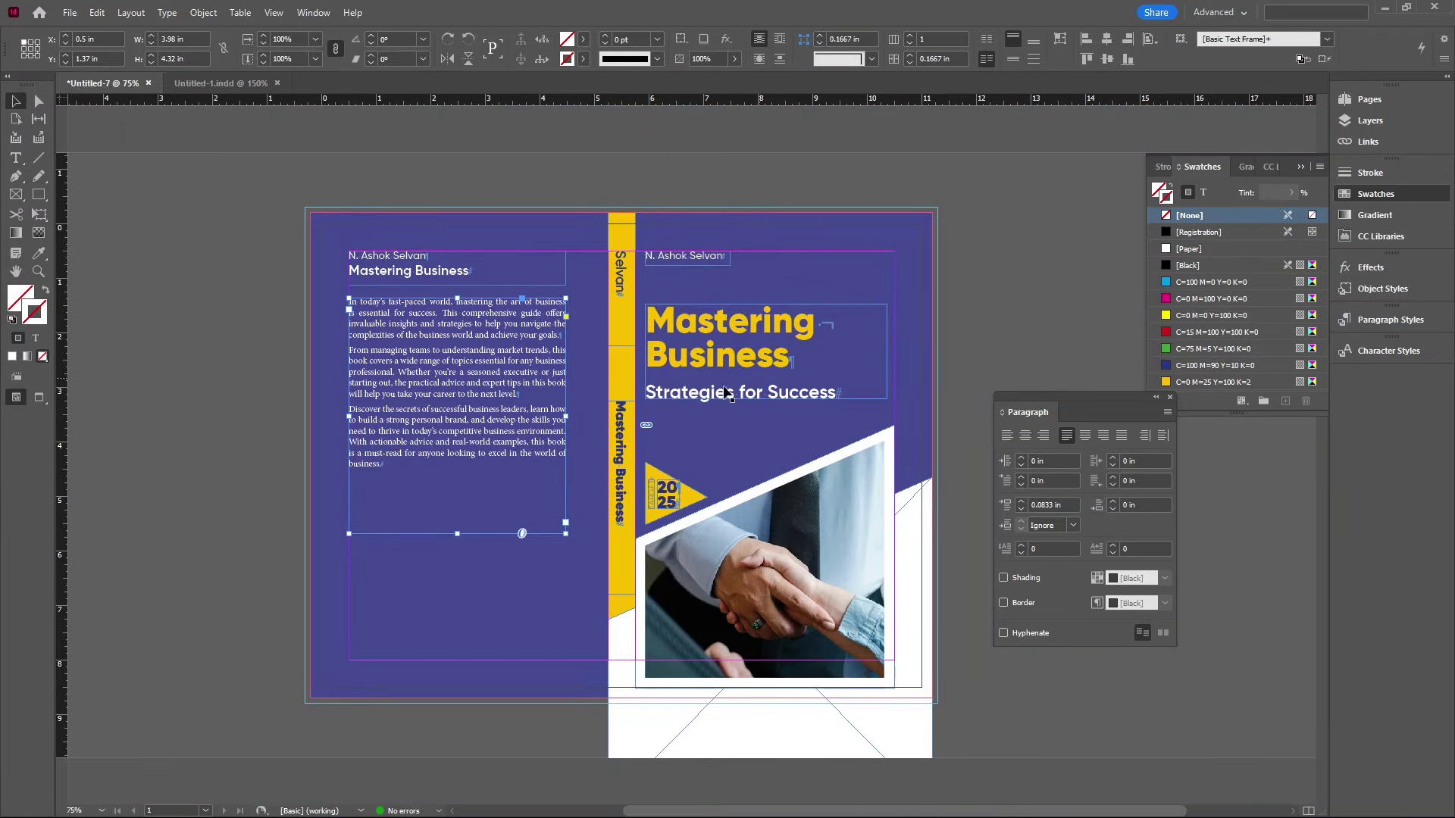
pyautogui.hotkey('ctrl', '=')
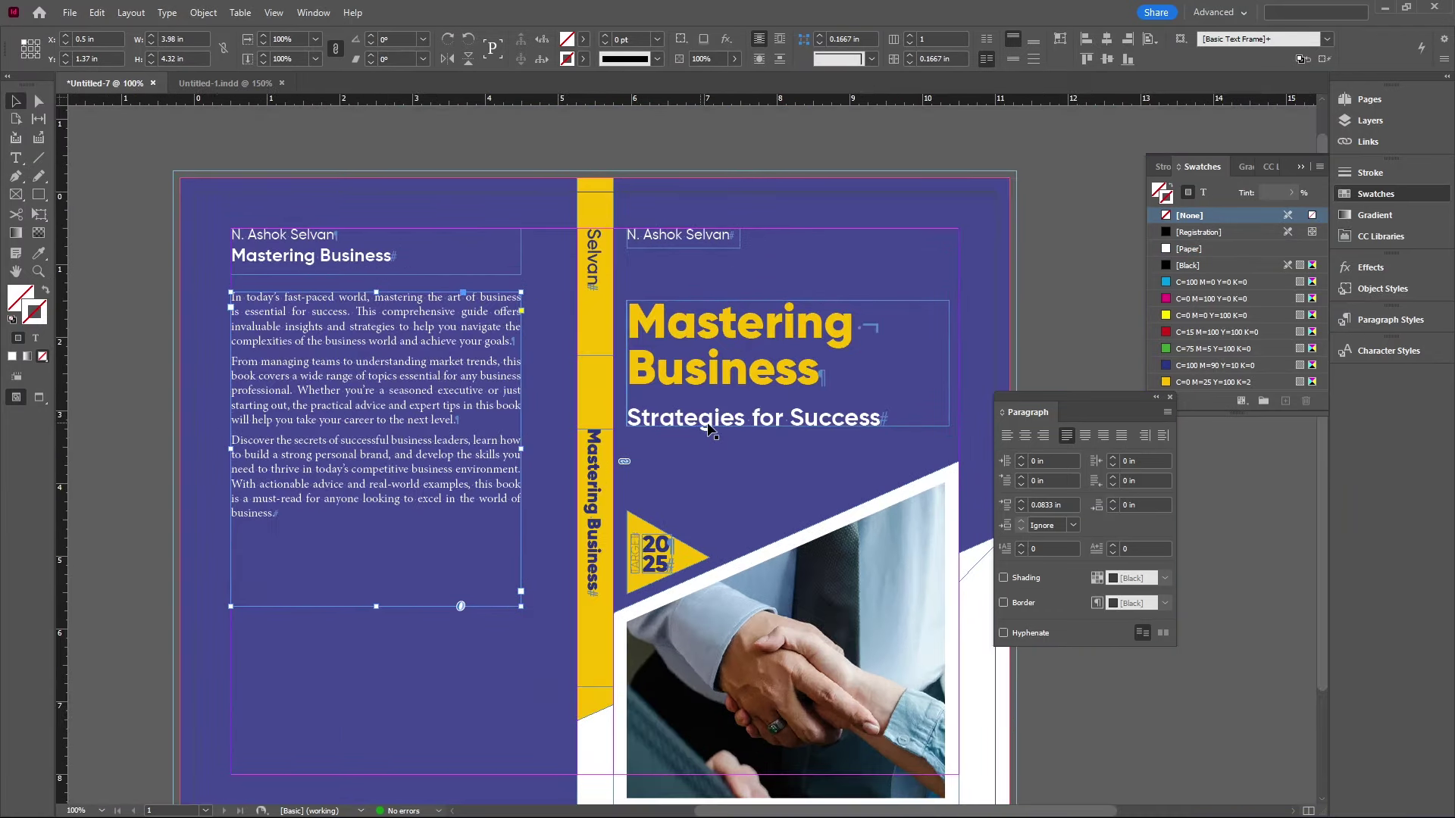
pyautogui.moveTo(1055, 303); pyautogui.dragTo(1036, 370)
pyautogui.click(1170, 397)
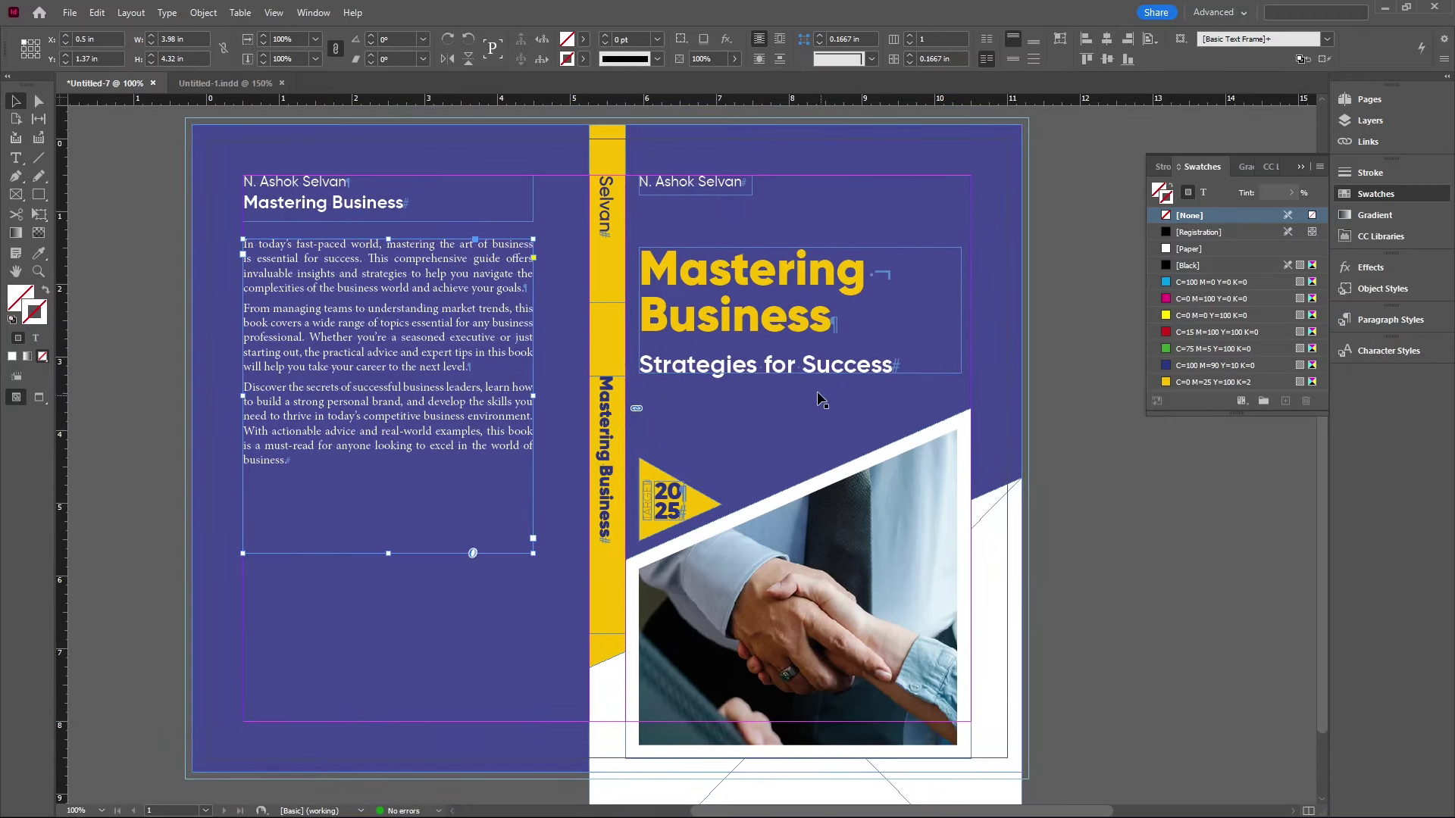
pyautogui.click(1097, 453)
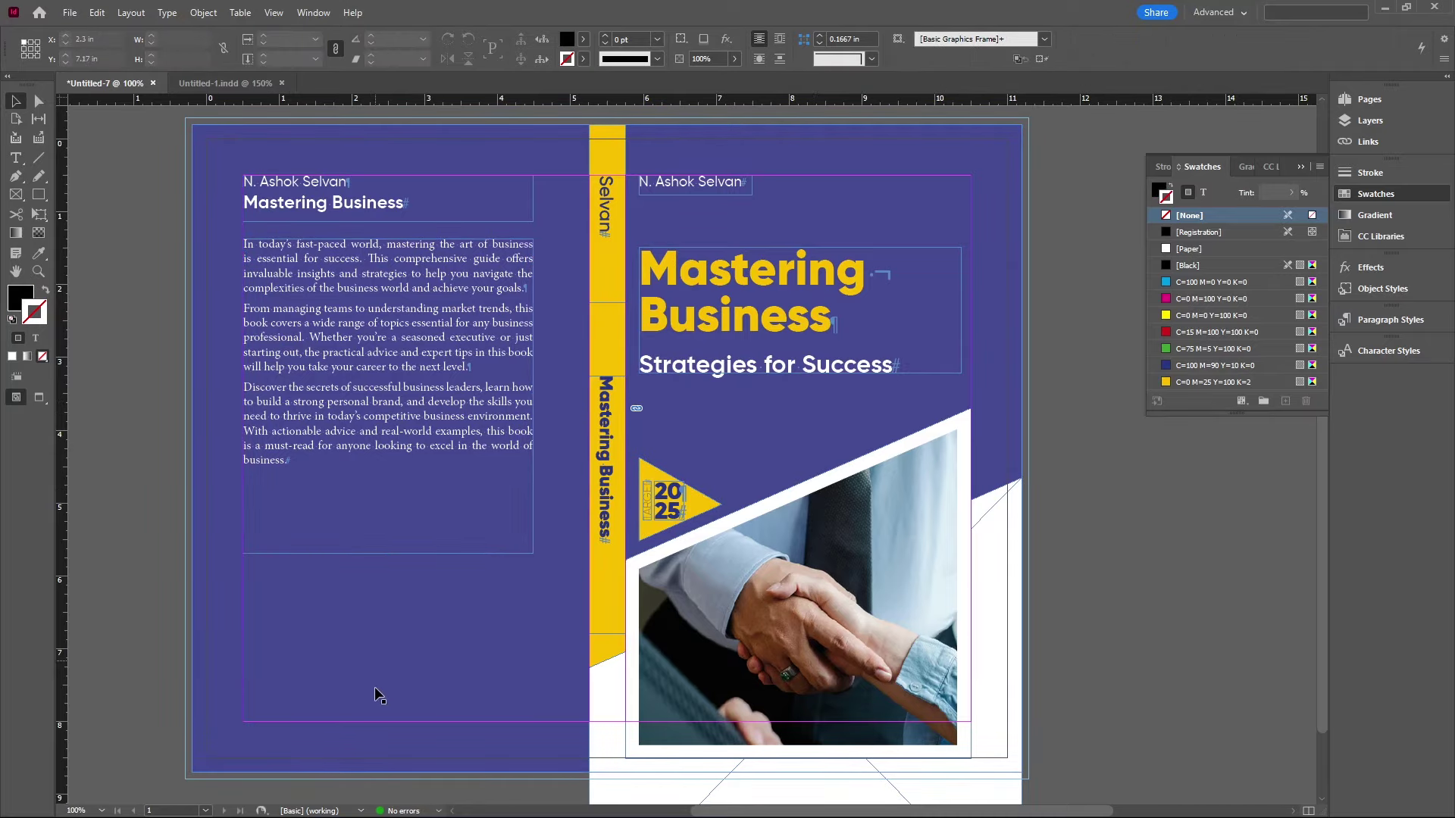